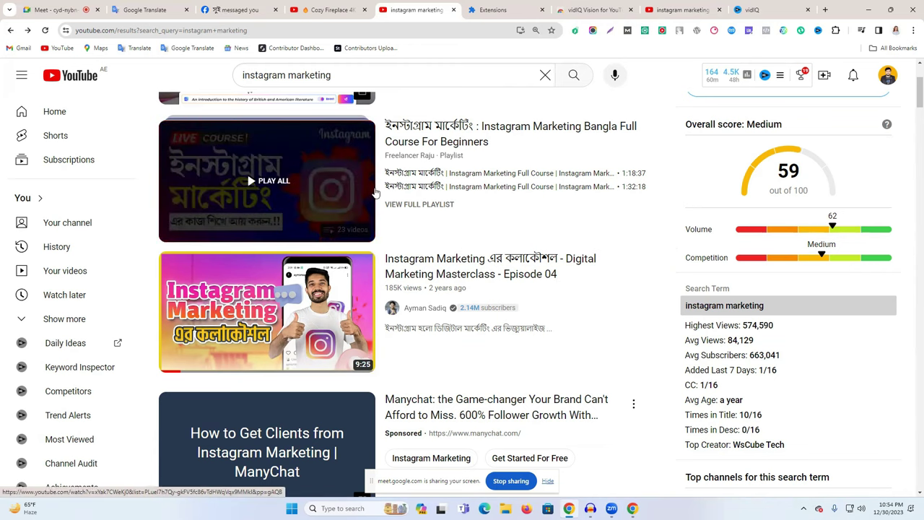
Step: Browse the page, then go back to the Instagram marketing course search results
{"action": "scroll", "coordinate": [577, 282], "scroll_direction": "up", "scroll_amount": 2}
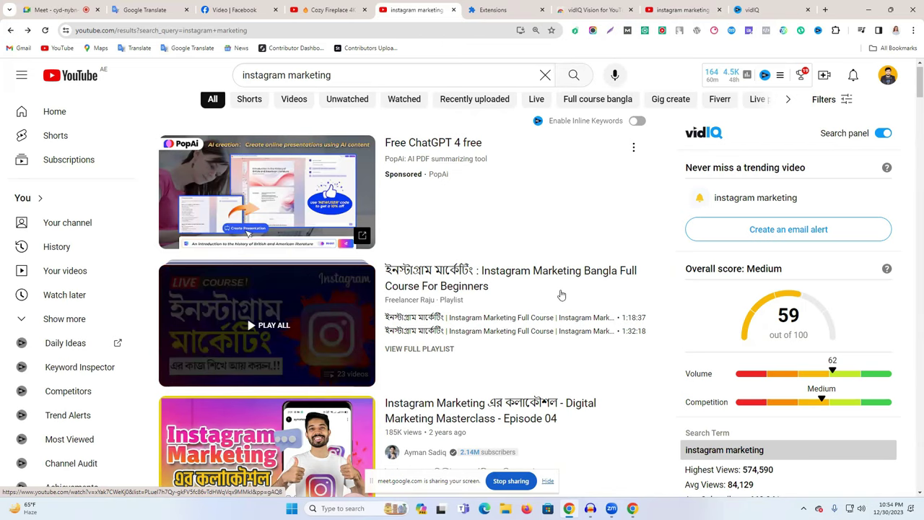
{"action": "scroll", "coordinate": [562, 294], "scroll_direction": "down", "scroll_amount": 2}
{"action": "scroll", "coordinate": [433, 297], "scroll_direction": "up", "scroll_amount": 2}
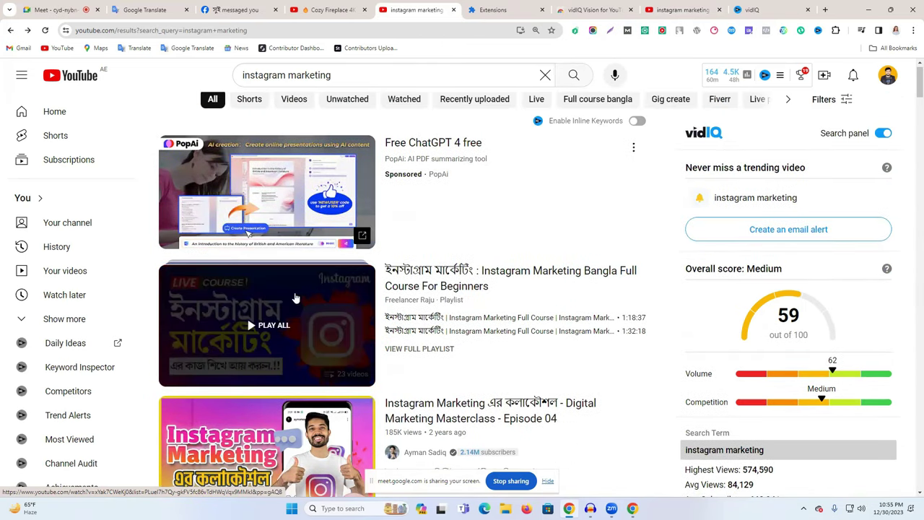
{"action": "scroll", "coordinate": [441, 318], "scroll_direction": "down", "scroll_amount": 1}
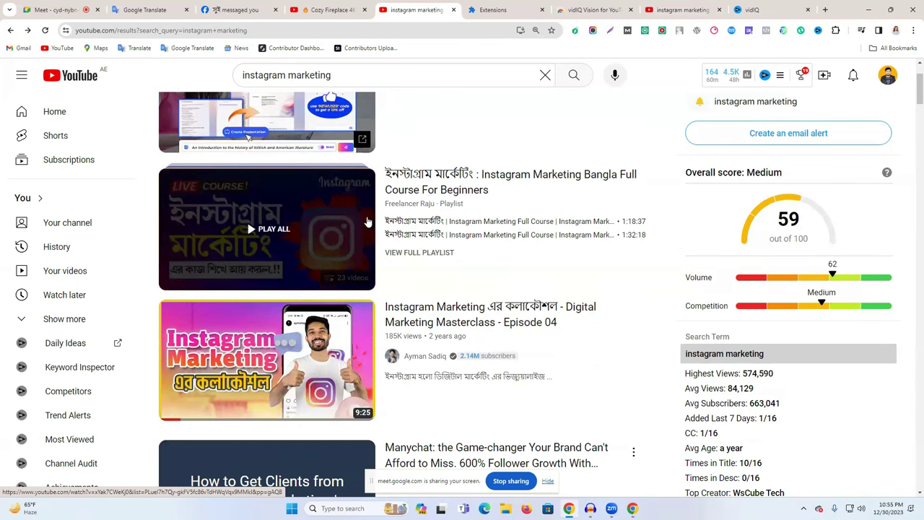
{"action": "scroll", "coordinate": [368, 222], "scroll_direction": "down", "scroll_amount": 1}
{"action": "scroll", "coordinate": [343, 255], "scroll_direction": "down", "scroll_amount": 1}
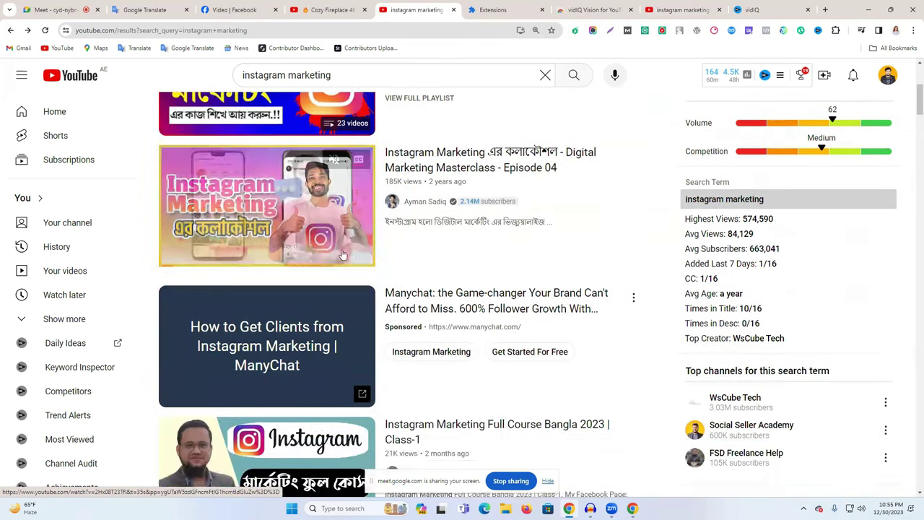
{"action": "scroll", "coordinate": [344, 255], "scroll_direction": "down", "scroll_amount": 4}
{"action": "scroll", "coordinate": [369, 277], "scroll_direction": "up", "scroll_amount": 5}
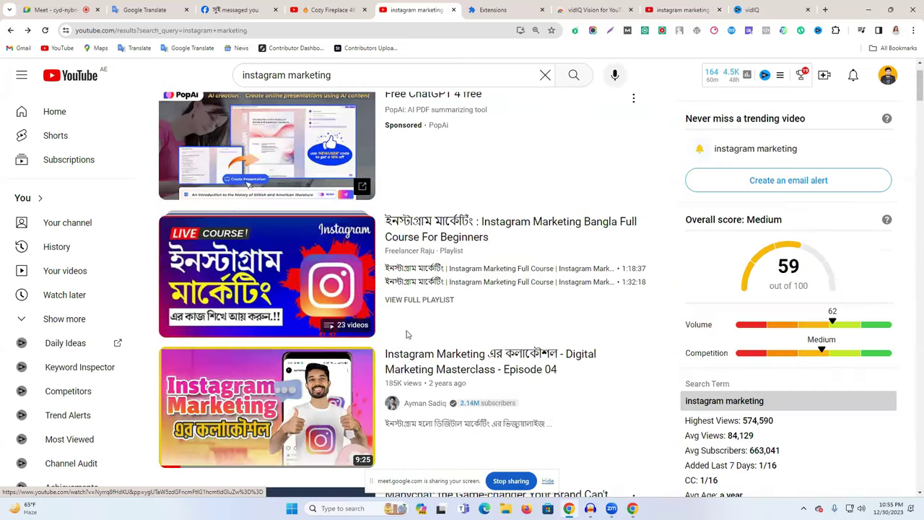
{"action": "scroll", "coordinate": [502, 341], "scroll_direction": "down", "scroll_amount": 10}
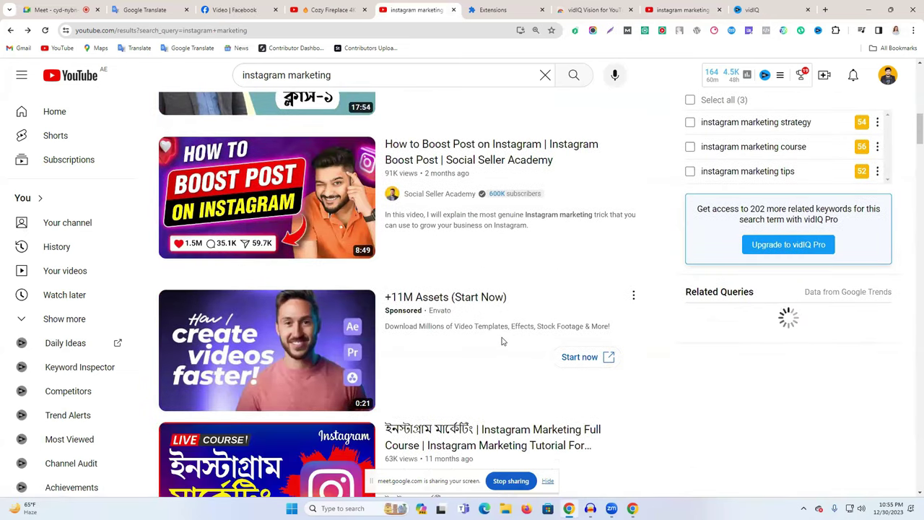
{"action": "scroll", "coordinate": [502, 341], "scroll_direction": "down", "scroll_amount": 6}
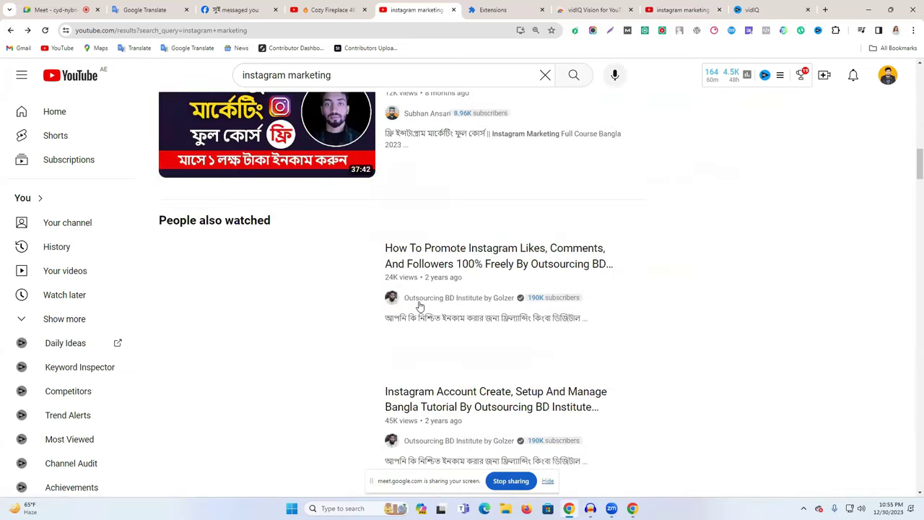
{"action": "scroll", "coordinate": [420, 305], "scroll_direction": "down", "scroll_amount": 5}
{"action": "scroll", "coordinate": [419, 305], "scroll_direction": "down", "scroll_amount": 4}
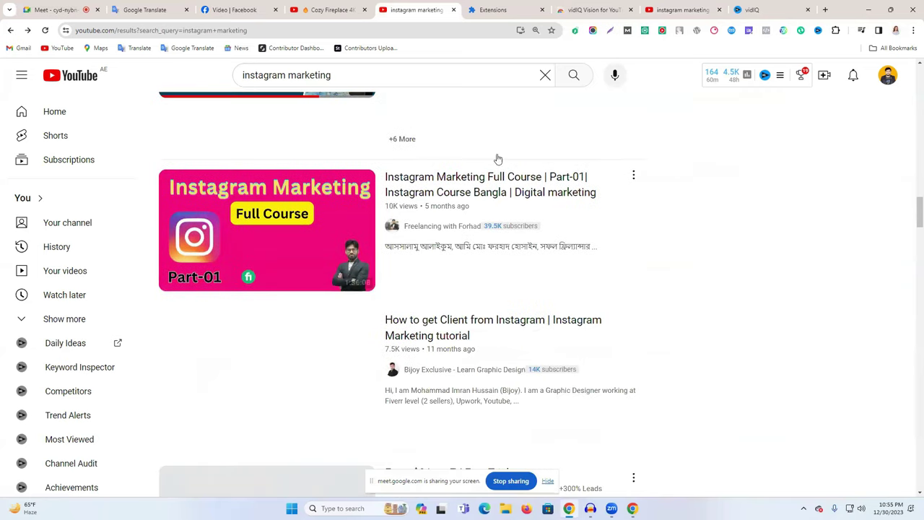
{"action": "left_click", "coordinate": [682, 10]}
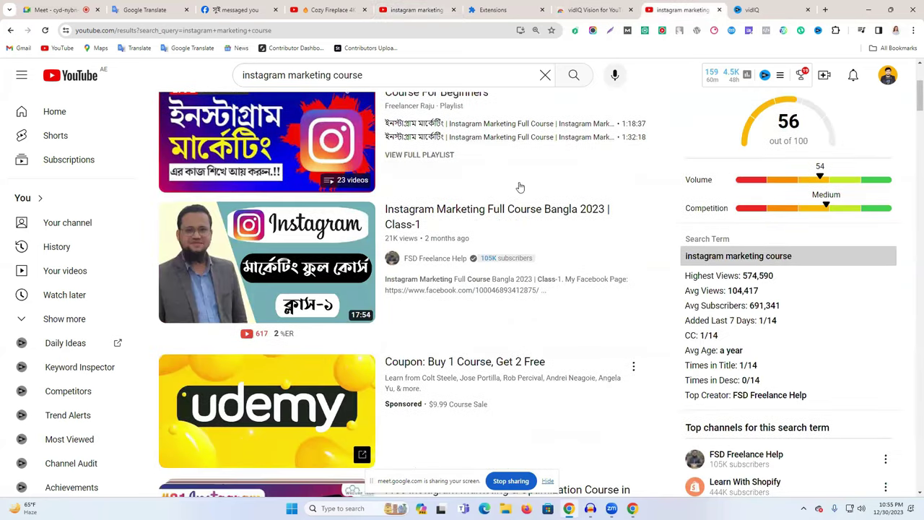
{"action": "key", "text": "ctrl+5"}
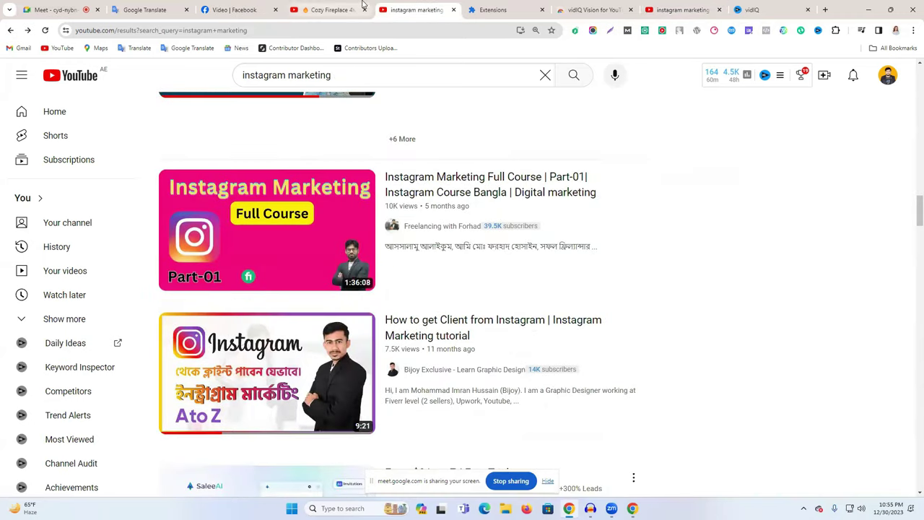
{"action": "scroll", "coordinate": [484, 272], "scroll_direction": "up", "scroll_amount": 8}
{"action": "scroll", "coordinate": [489, 280], "scroll_direction": "up", "scroll_amount": 5}
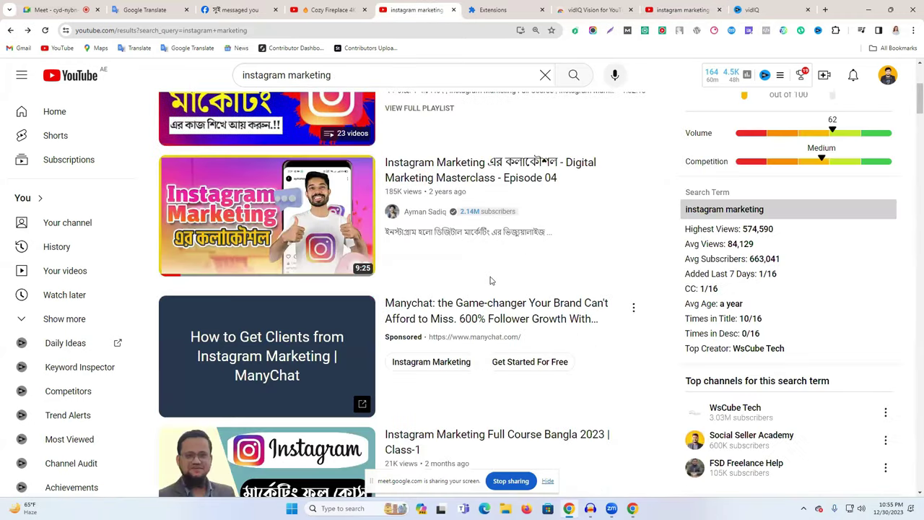
{"action": "scroll", "coordinate": [489, 281], "scroll_direction": "up", "scroll_amount": 4}
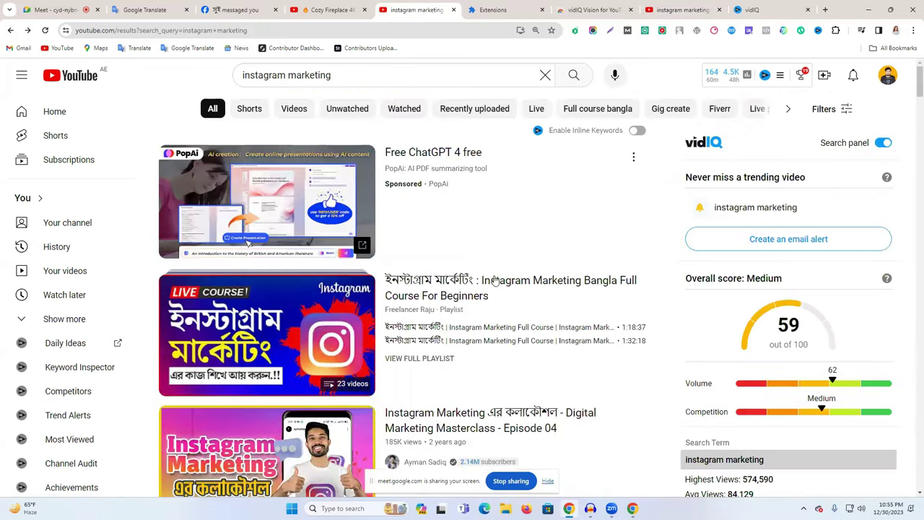
Step: Open the Instagram Marketing Full Course playlist video and inspect its 96.8 vidIQ SEO score
{"action": "left_click", "coordinate": [525, 300]}
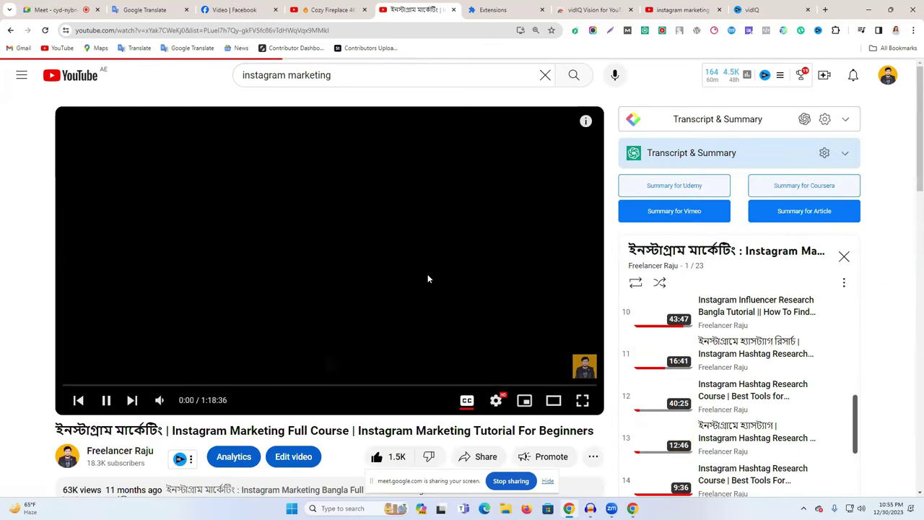
{"action": "scroll", "coordinate": [607, 352], "scroll_direction": "down", "scroll_amount": 10}
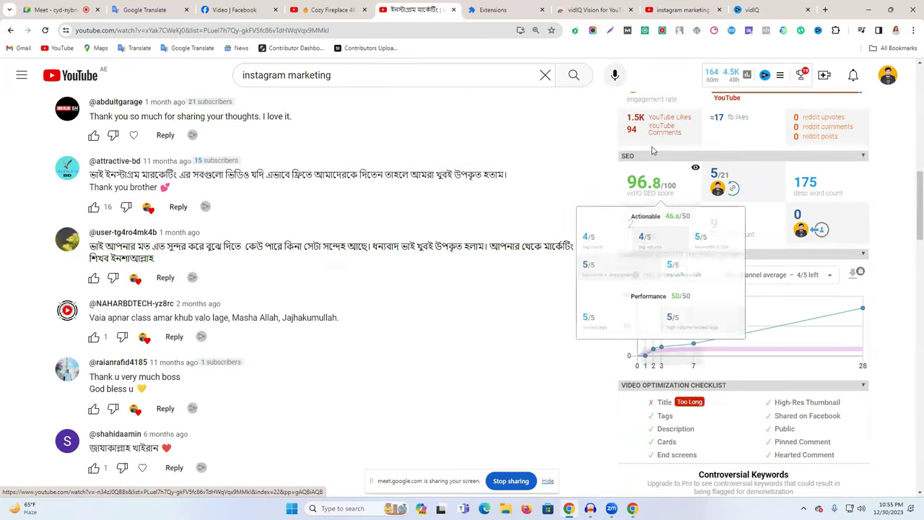
{"action": "double_click", "coordinate": [642, 186]}
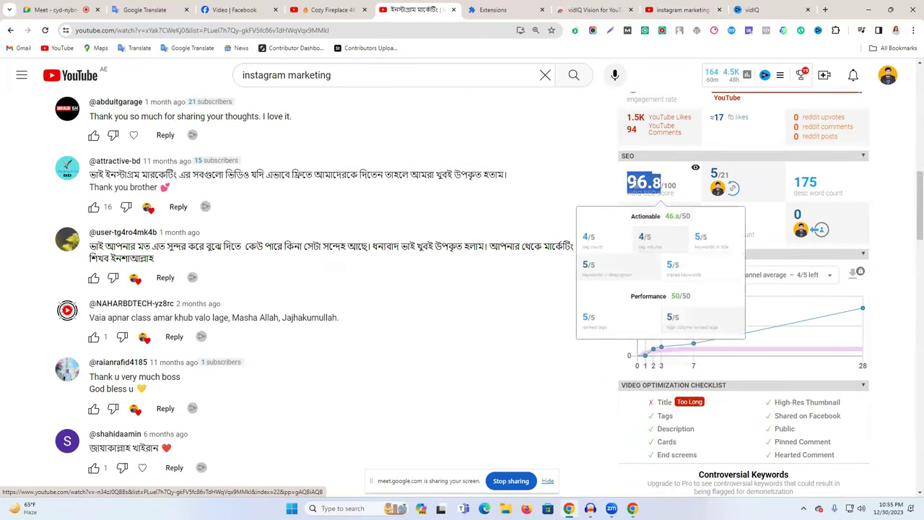
{"action": "left_click", "coordinate": [885, 185]}
Step: Scroll to the vidIQ Video Tags and select the 'instagram marketing' tag
{"action": "scroll", "coordinate": [889, 204], "scroll_direction": "down", "scroll_amount": 3}
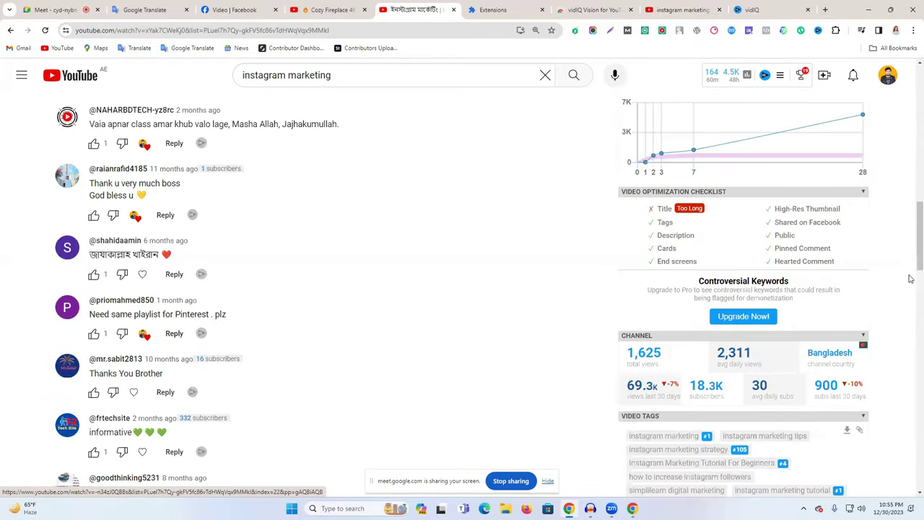
{"action": "scroll", "coordinate": [910, 279], "scroll_direction": "down", "scroll_amount": 2}
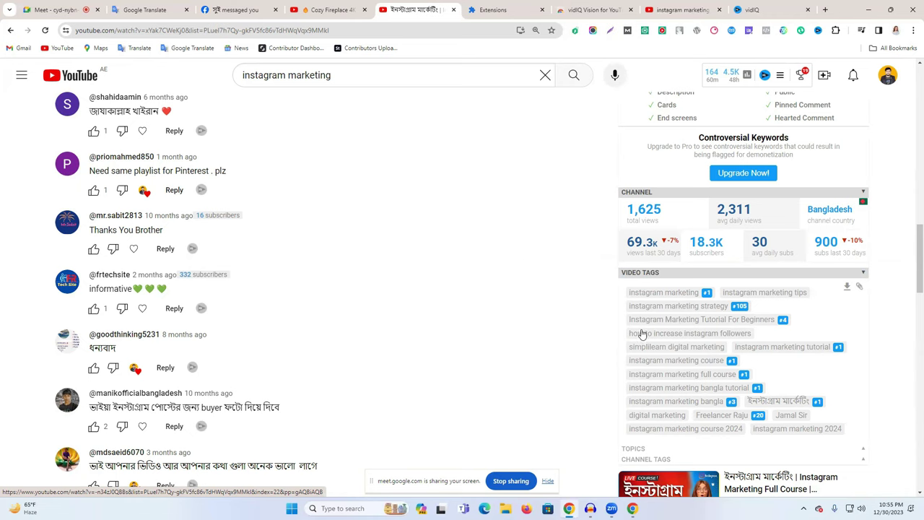
{"action": "scroll", "coordinate": [642, 334], "scroll_direction": "up", "scroll_amount": 1}
{"action": "left_click_drag", "start_coordinate": [627, 342], "coordinate": [696, 344]}
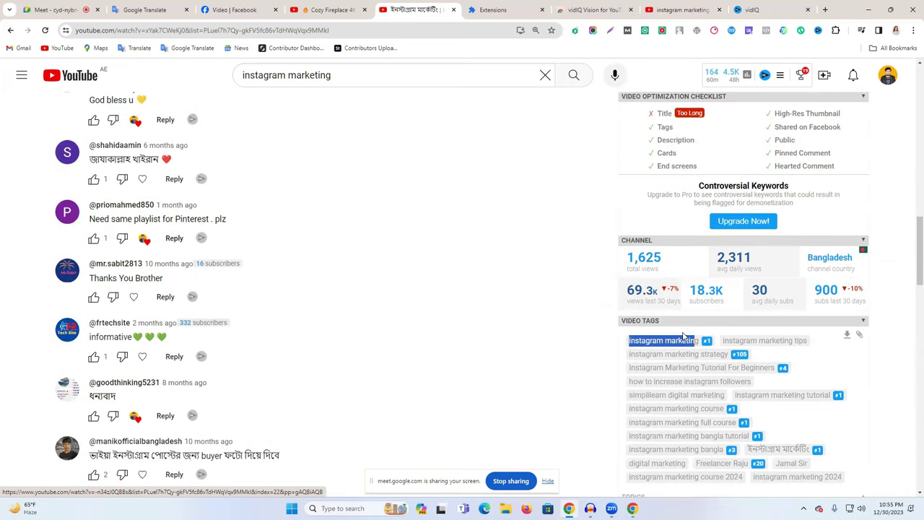
{"action": "scroll", "coordinate": [526, 316], "scroll_direction": "up", "scroll_amount": 10}
Step: Select the first, then the second, 'Instagram Marketing' in the video title
{"action": "scroll", "coordinate": [607, 319], "scroll_direction": "up", "scroll_amount": 10}
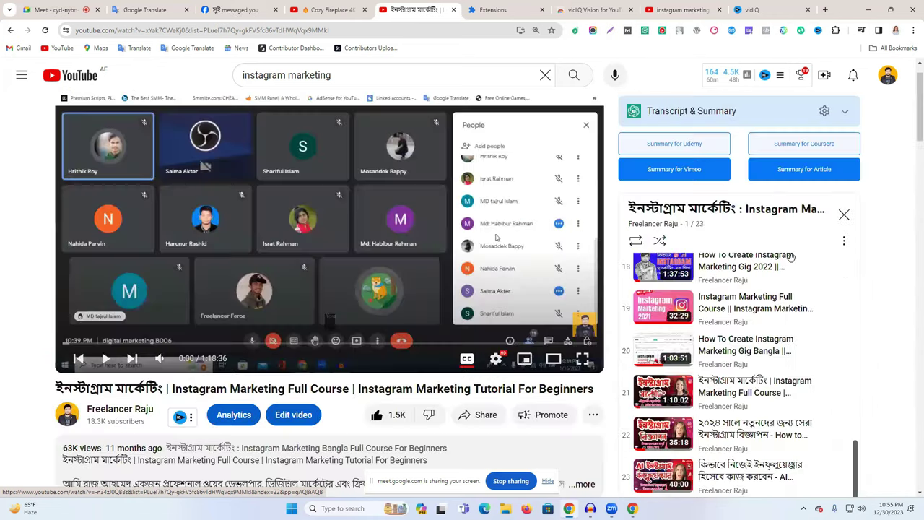
{"action": "scroll", "coordinate": [199, 239], "scroll_direction": "down", "scroll_amount": 2}
{"action": "left_click_drag", "start_coordinate": [174, 239], "coordinate": [287, 238]}
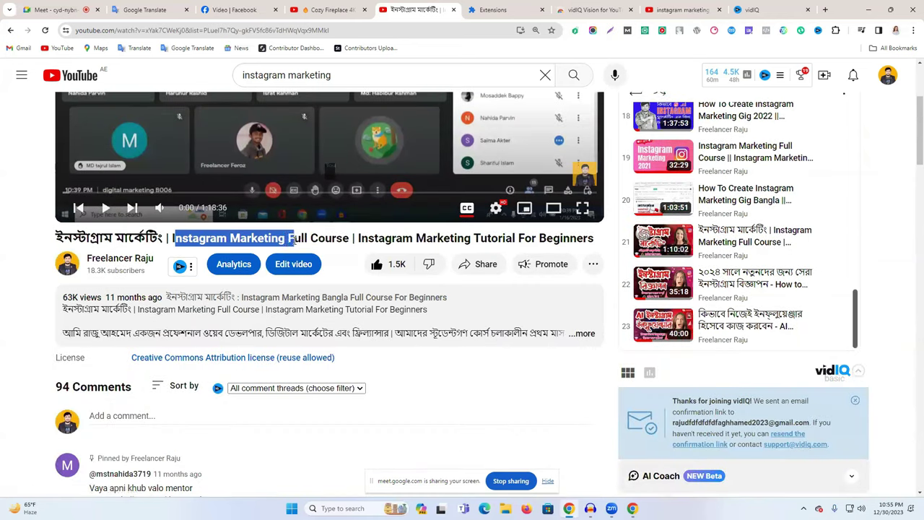
{"action": "left_click", "coordinate": [287, 238]}
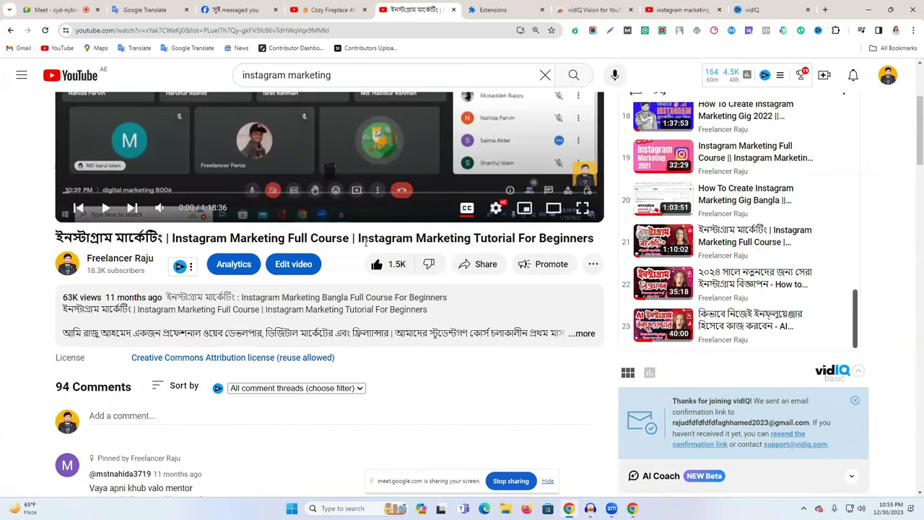
{"action": "left_click_drag", "start_coordinate": [358, 238], "coordinate": [473, 239]}
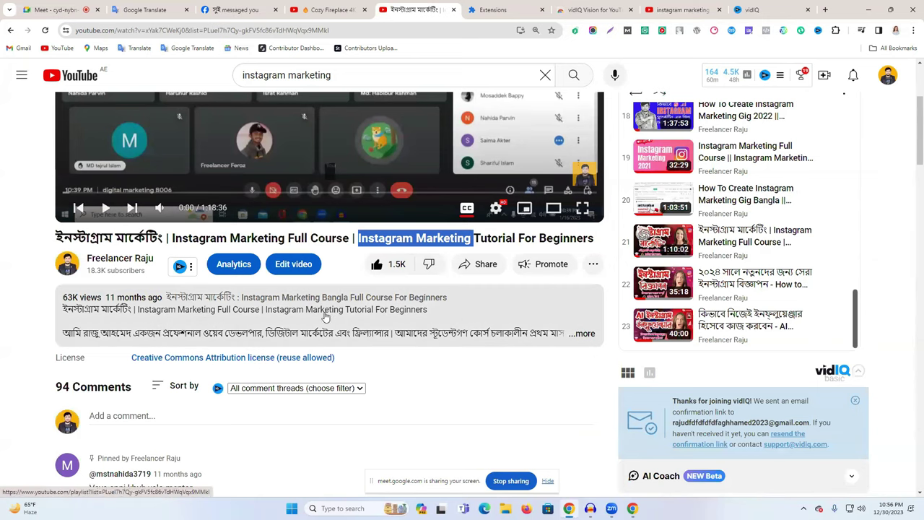
{"action": "scroll", "coordinate": [325, 318], "scroll_direction": "down", "scroll_amount": 5}
{"action": "scroll", "coordinate": [309, 346], "scroll_direction": "up", "scroll_amount": 4}
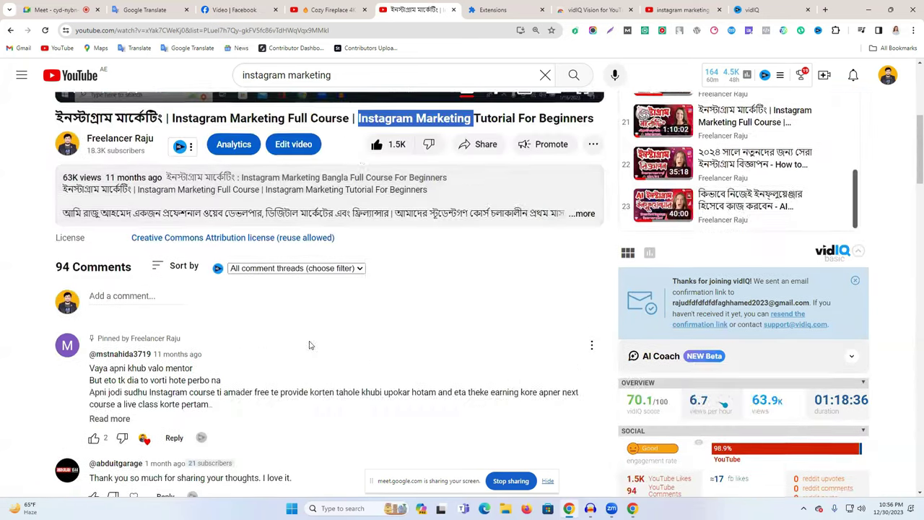
{"action": "scroll", "coordinate": [309, 345], "scroll_direction": "up", "scroll_amount": 3}
{"action": "scroll", "coordinate": [309, 345], "scroll_direction": "down", "scroll_amount": 5}
{"action": "scroll", "coordinate": [505, 361], "scroll_direction": "up", "scroll_amount": 3}
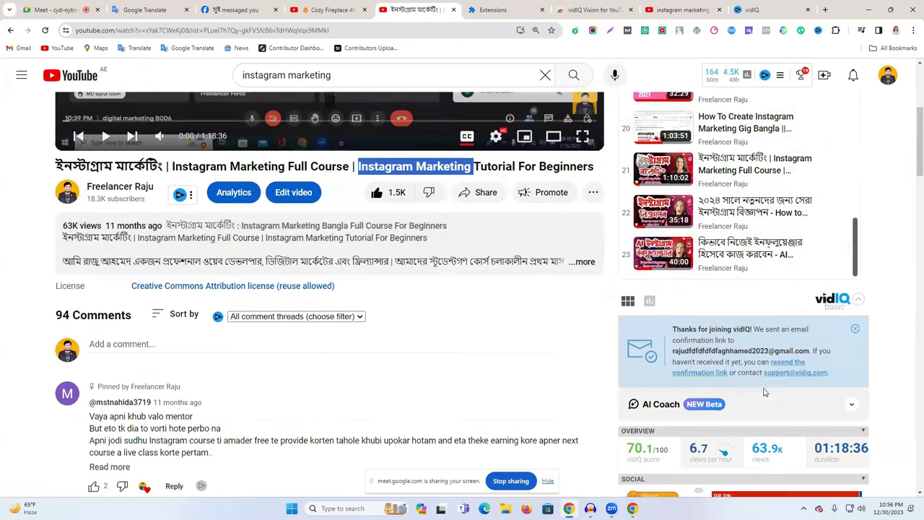
{"action": "scroll", "coordinate": [765, 392], "scroll_direction": "up", "scroll_amount": 2}
{"action": "scroll", "coordinate": [530, 315], "scroll_direction": "up", "scroll_amount": 2}
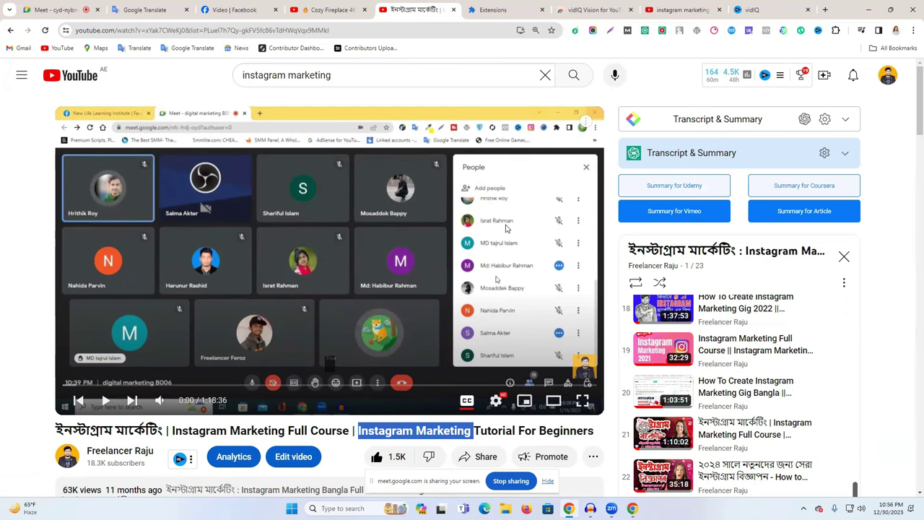
Step: Search vidIQ Keywords for 'instagram marketing' and review its score of 59 and related keywords
{"action": "left_click", "coordinate": [753, 13]}
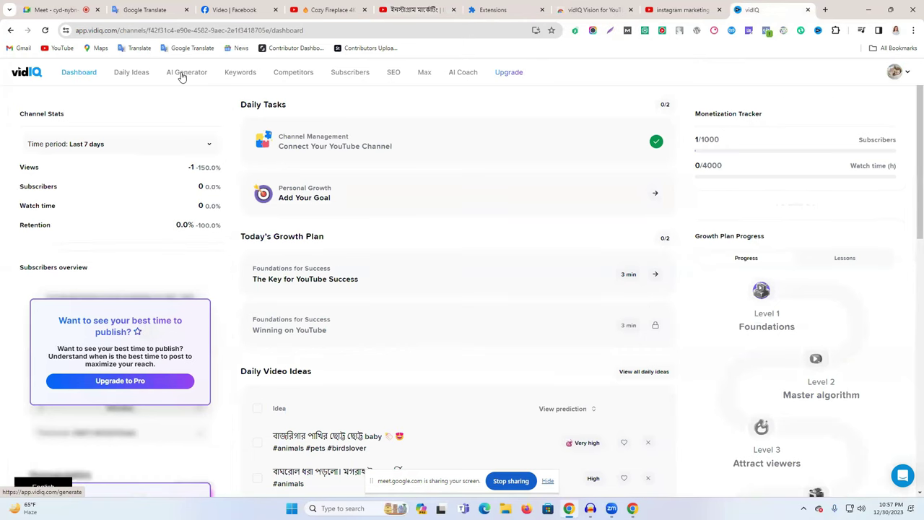
{"action": "left_click", "coordinate": [242, 75]}
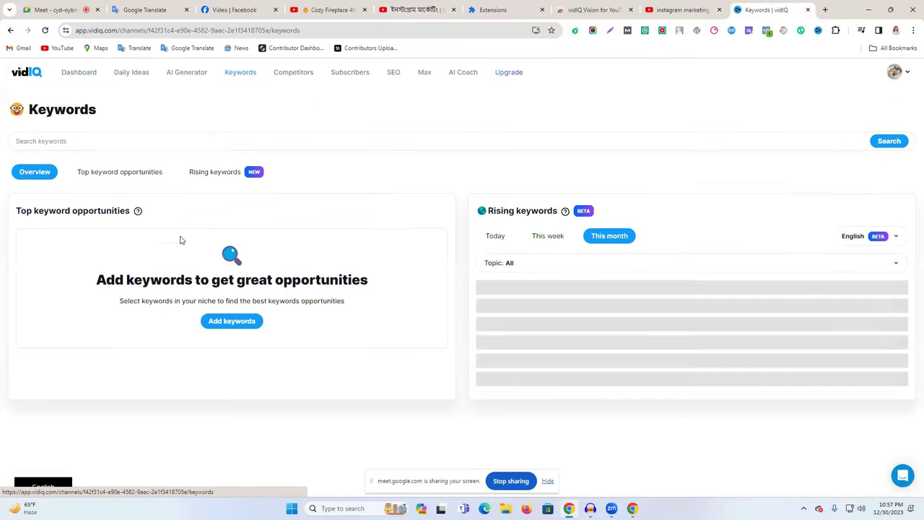
{"action": "left_click", "coordinate": [88, 143]}
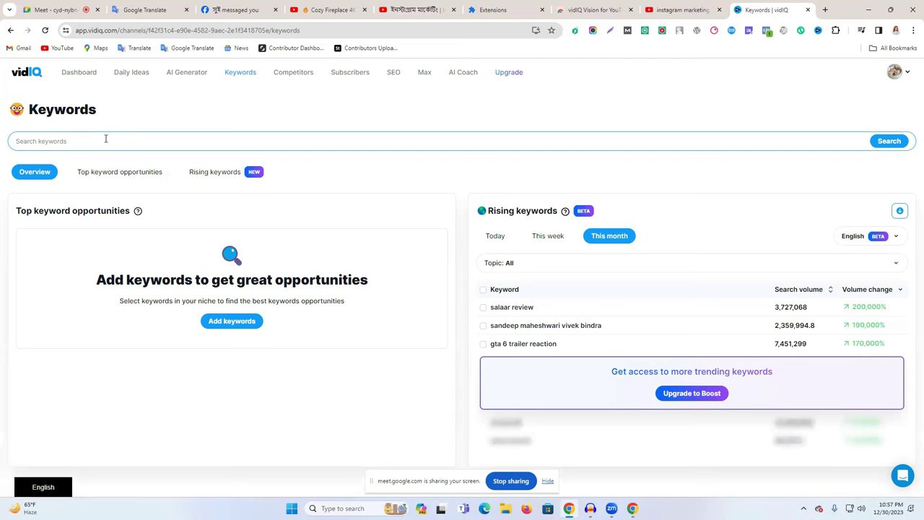
{"action": "type", "text": "c"}
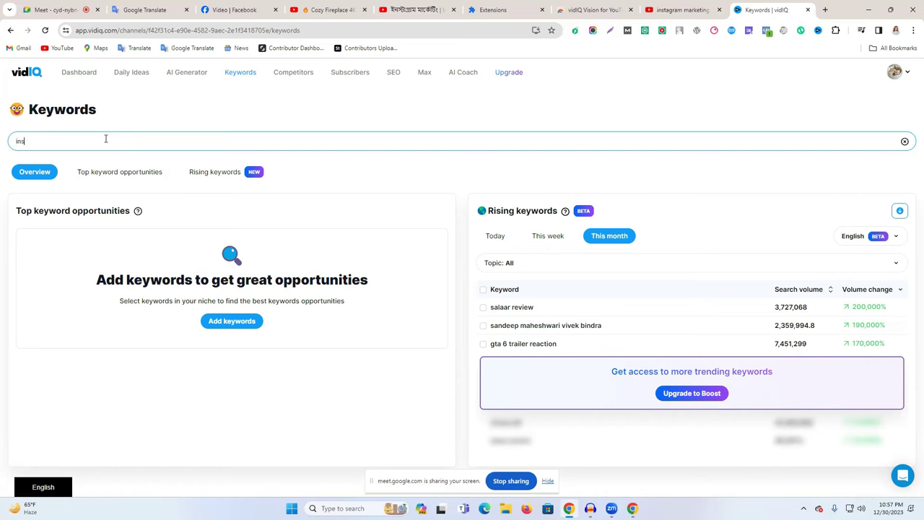
{"action": "type", "text": "nstagram marketing"}
{"action": "key", "text": "Return"}
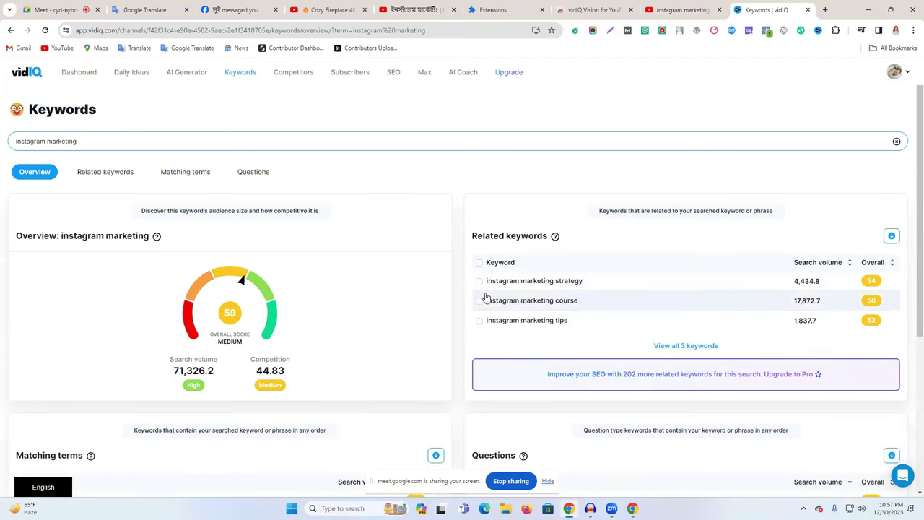
{"action": "triple_click", "coordinate": [70, 141]}
{"action": "triple_click", "coordinate": [70, 140]}
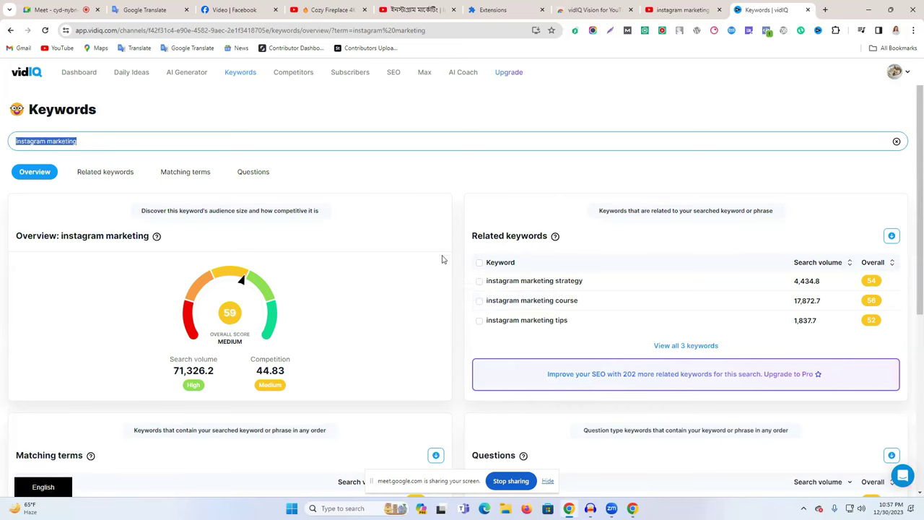
{"action": "left_click_drag", "start_coordinate": [472, 239], "coordinate": [528, 238]}
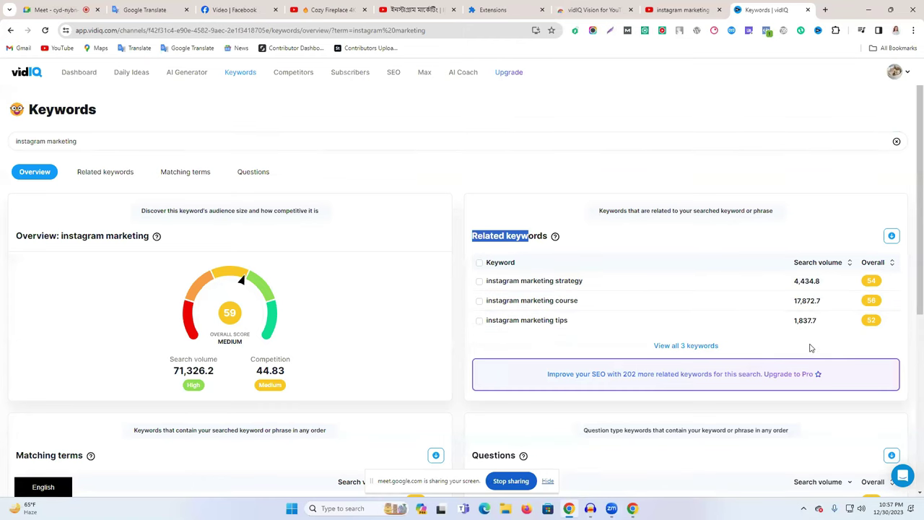
Step: Open the related keyword 'instagram marketing course' and view its Matching terms (overall 58)
{"action": "left_click", "coordinate": [685, 346]}
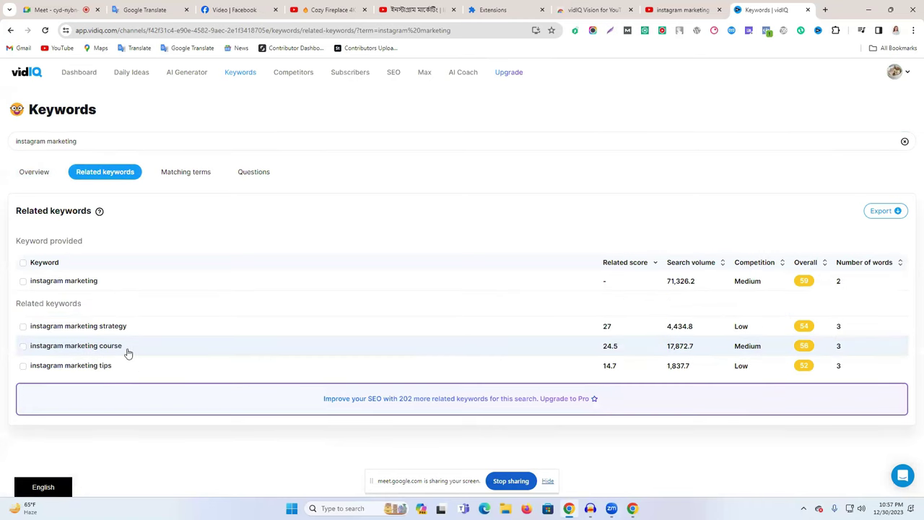
{"action": "left_click_drag", "start_coordinate": [125, 348], "coordinate": [29, 354]}
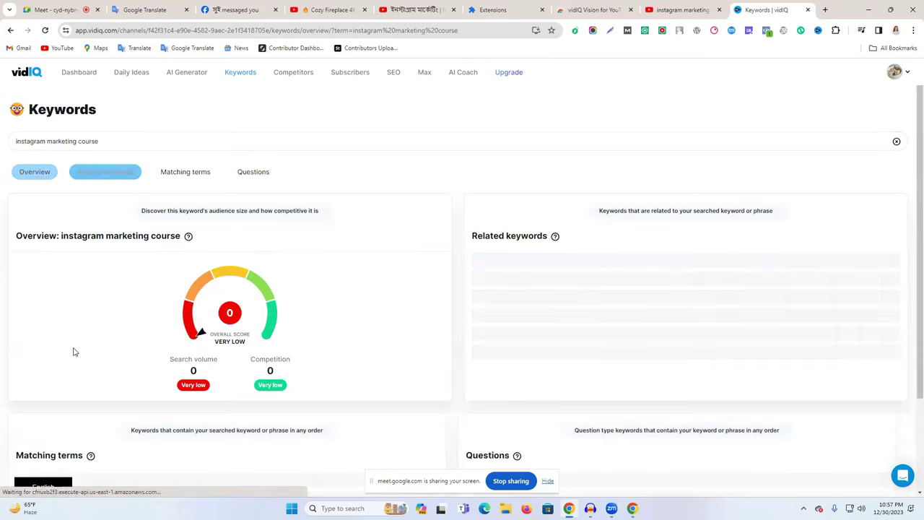
{"action": "left_click", "coordinate": [183, 174]}
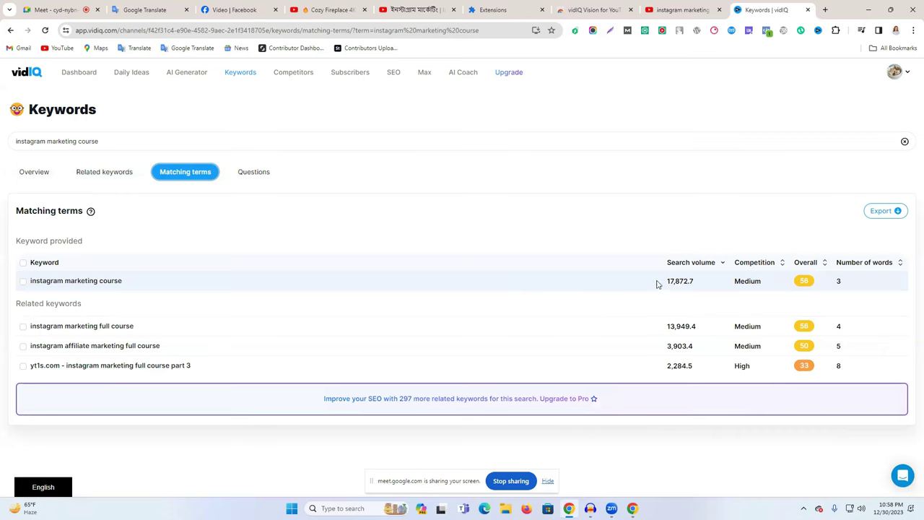
{"action": "triple_click", "coordinate": [111, 141]}
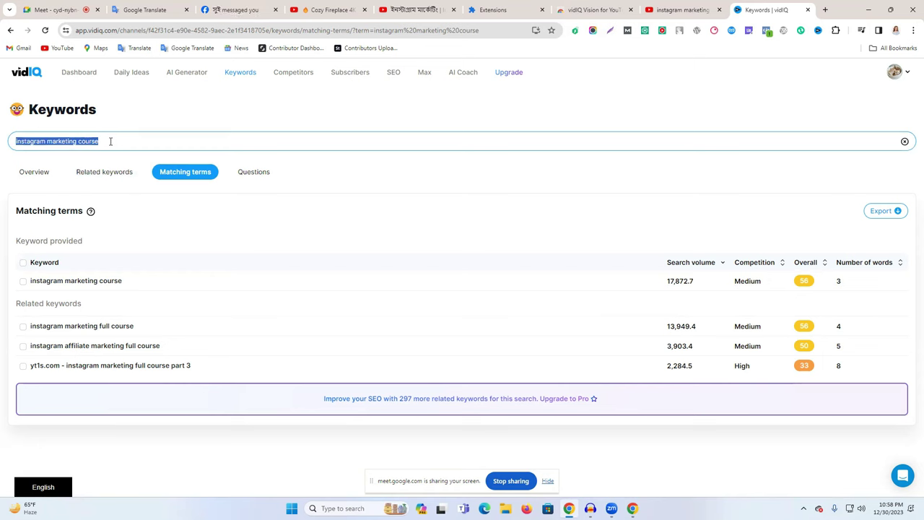
Step: Search 'make money online' and scroll through its score 56, matching terms and questions
{"action": "type", "text": "make"}
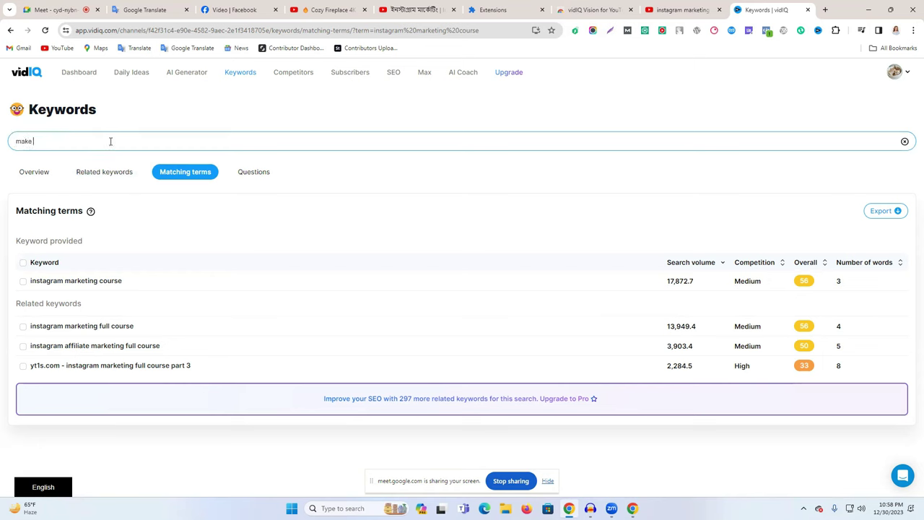
{"action": "type", "text": " money online"}
{"action": "key", "text": "Return"}
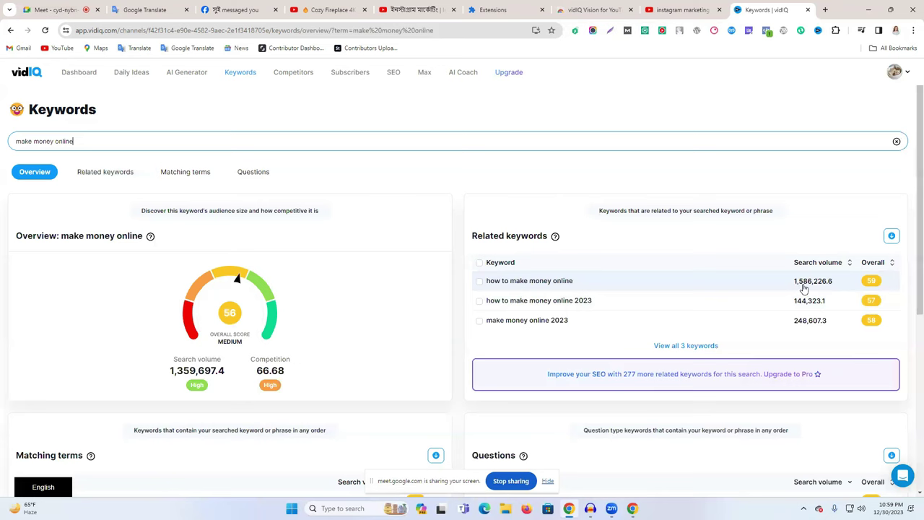
{"action": "scroll", "coordinate": [780, 290], "scroll_direction": "down", "scroll_amount": 1}
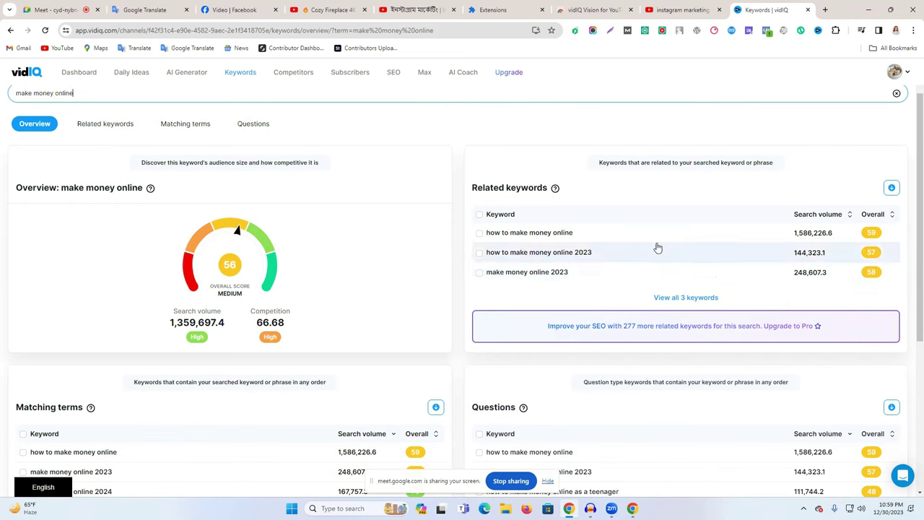
{"action": "scroll", "coordinate": [678, 281], "scroll_direction": "down", "scroll_amount": 1}
{"action": "scroll", "coordinate": [636, 321], "scroll_direction": "down", "scroll_amount": 1}
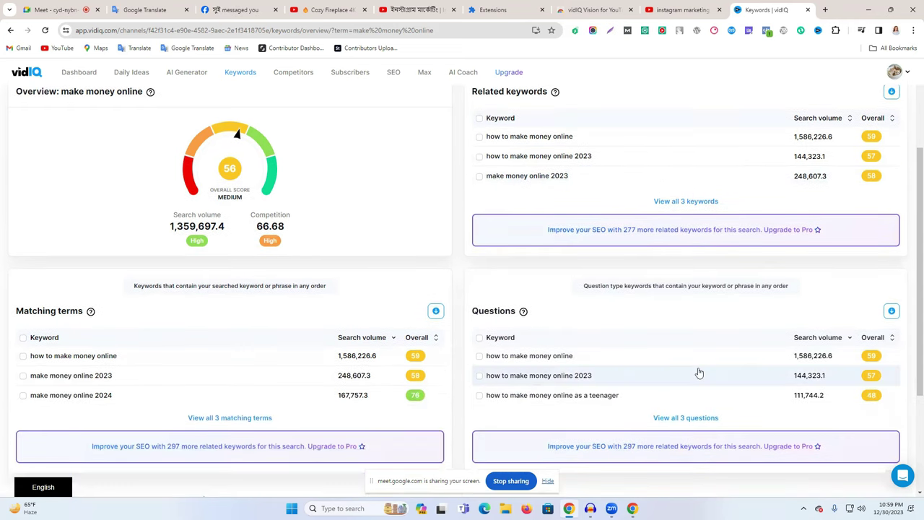
{"action": "scroll", "coordinate": [599, 350], "scroll_direction": "down", "scroll_amount": 2}
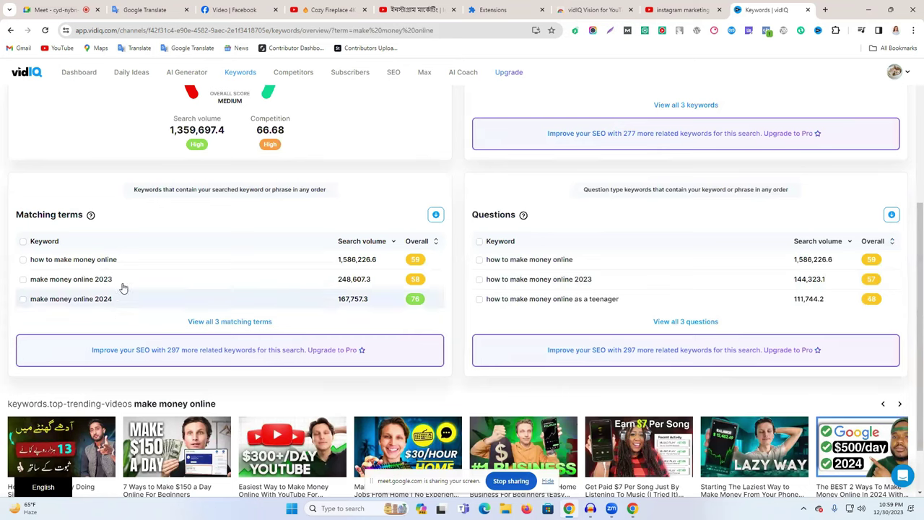
{"action": "scroll", "coordinate": [742, 284], "scroll_direction": "down", "scroll_amount": 1}
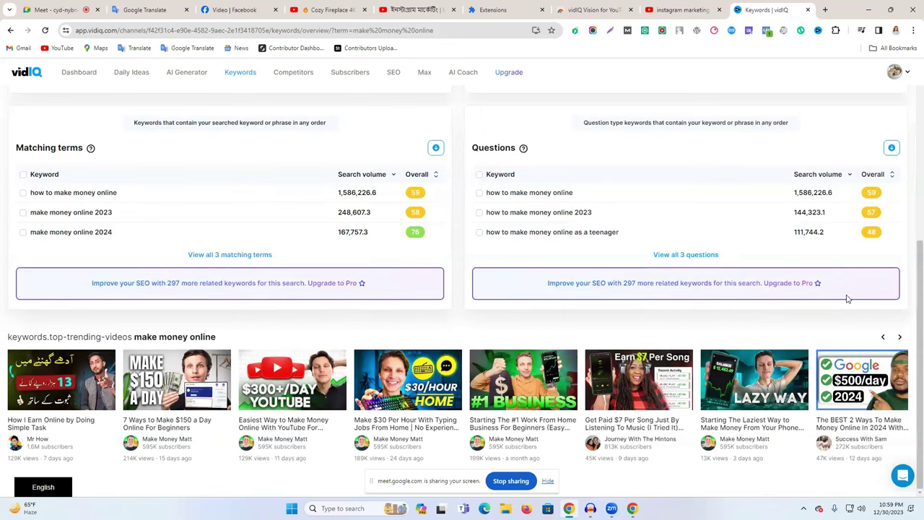
{"action": "left_click", "coordinate": [901, 339]}
{"action": "left_click", "coordinate": [901, 338]}
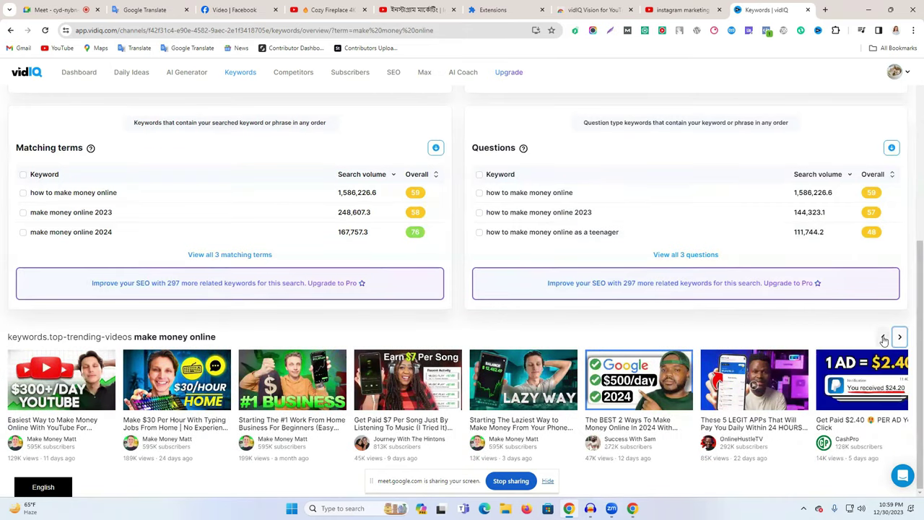
{"action": "left_click", "coordinate": [883, 339]}
{"action": "left_click", "coordinate": [883, 338]}
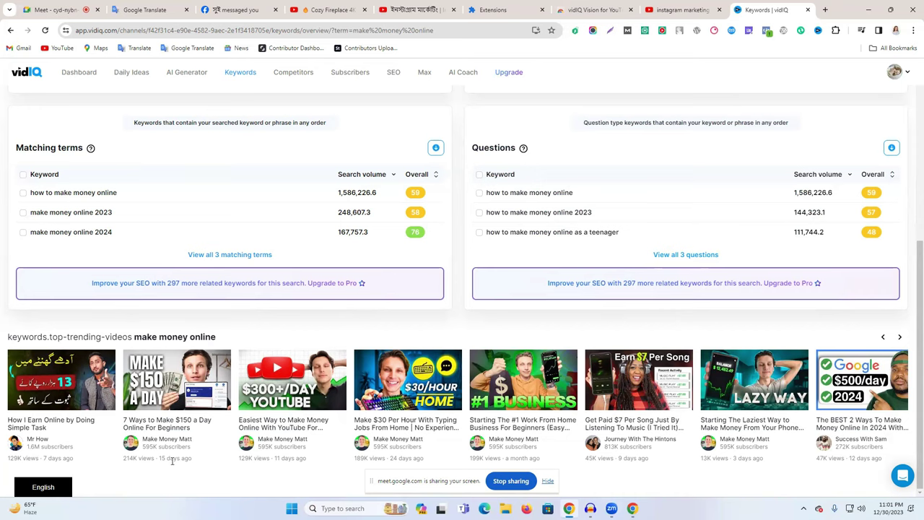
{"action": "triple_click", "coordinate": [135, 460]}
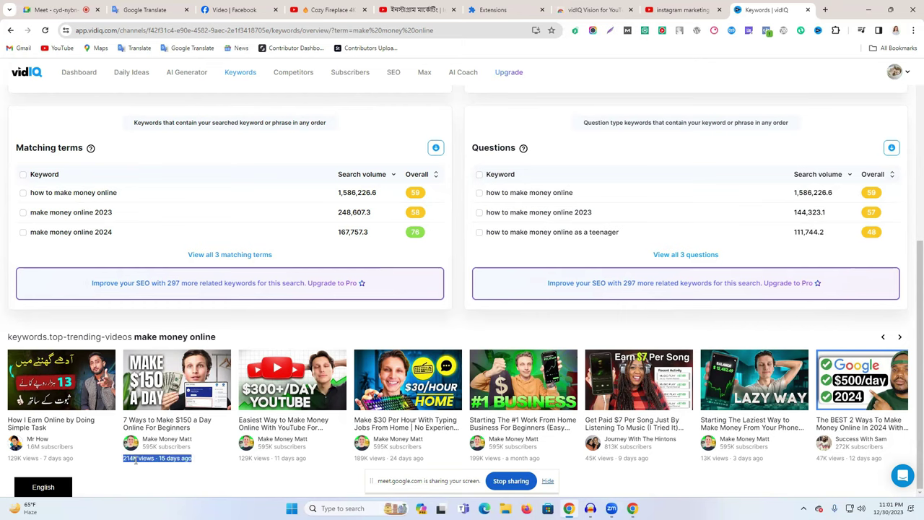
{"action": "triple_click", "coordinate": [243, 458]}
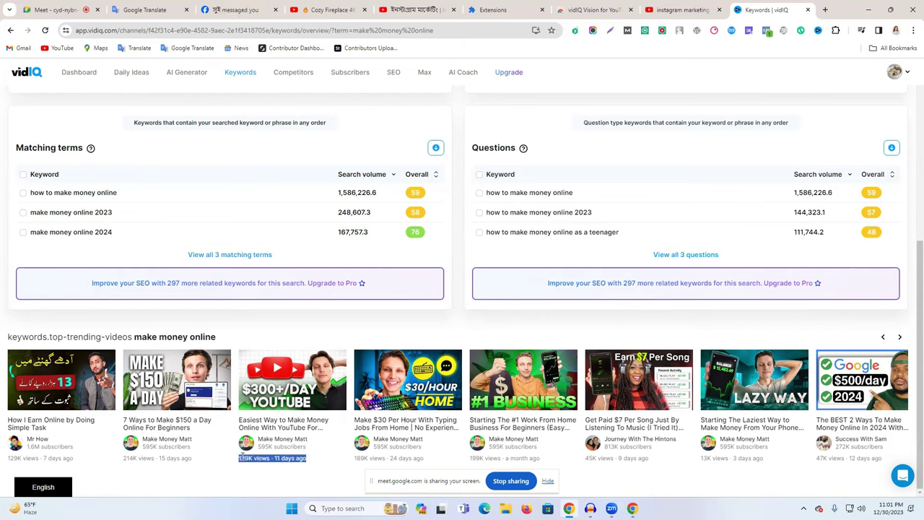
{"action": "triple_click", "coordinate": [34, 426]}
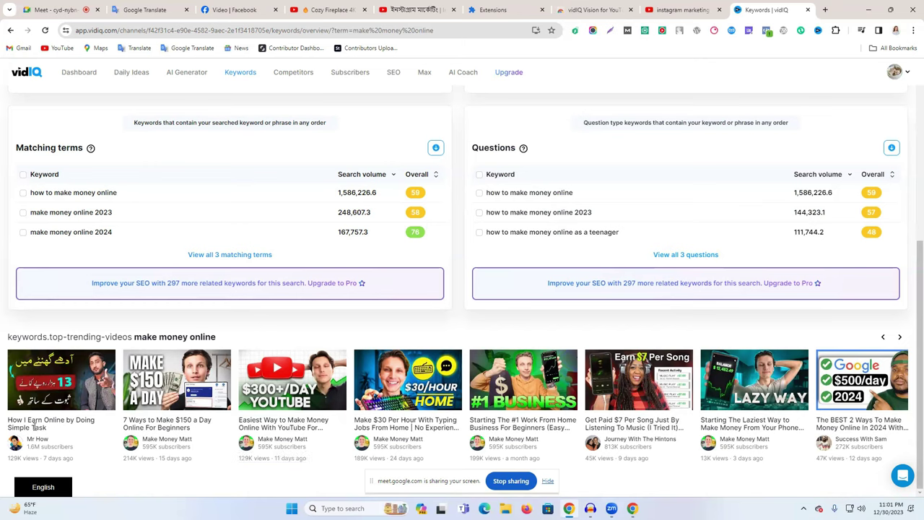
{"action": "left_click", "coordinate": [388, 460]}
{"action": "scroll", "coordinate": [545, 444], "scroll_direction": "up", "scroll_amount": 2}
{"action": "scroll", "coordinate": [546, 442], "scroll_direction": "down", "scroll_amount": 2}
Step: Open the '#1 Work From Home Business' video on YouTube, pause it and expand its description
{"action": "left_click", "coordinate": [505, 398]}
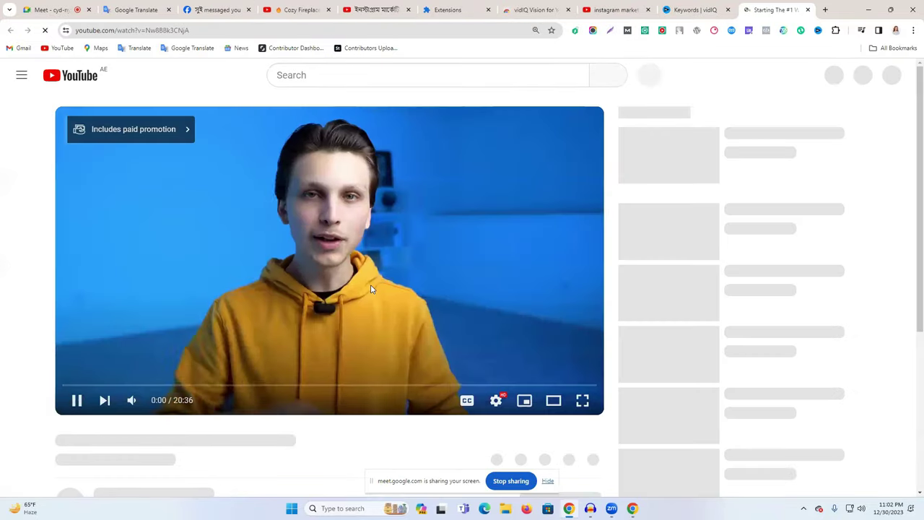
{"action": "left_click", "coordinate": [371, 288]}
{"action": "scroll", "coordinate": [370, 289], "scroll_direction": "down", "scroll_amount": 2}
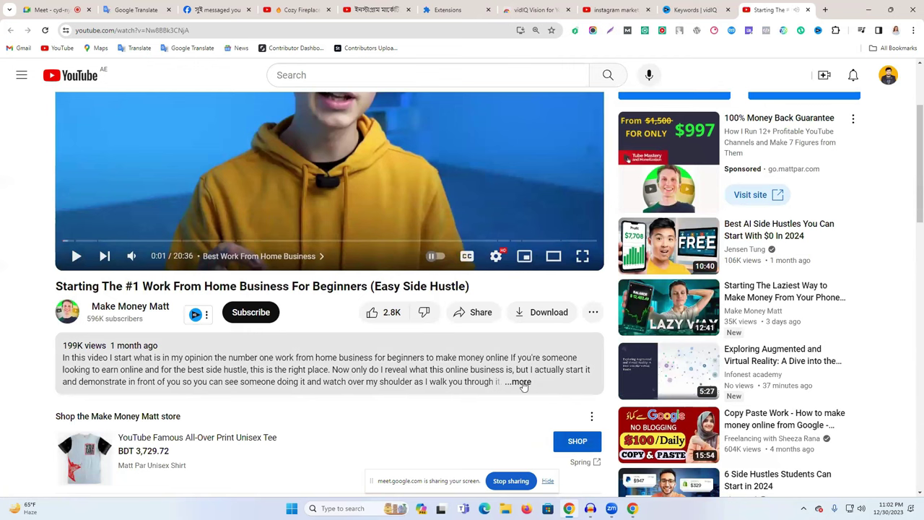
{"action": "left_click", "coordinate": [520, 382]}
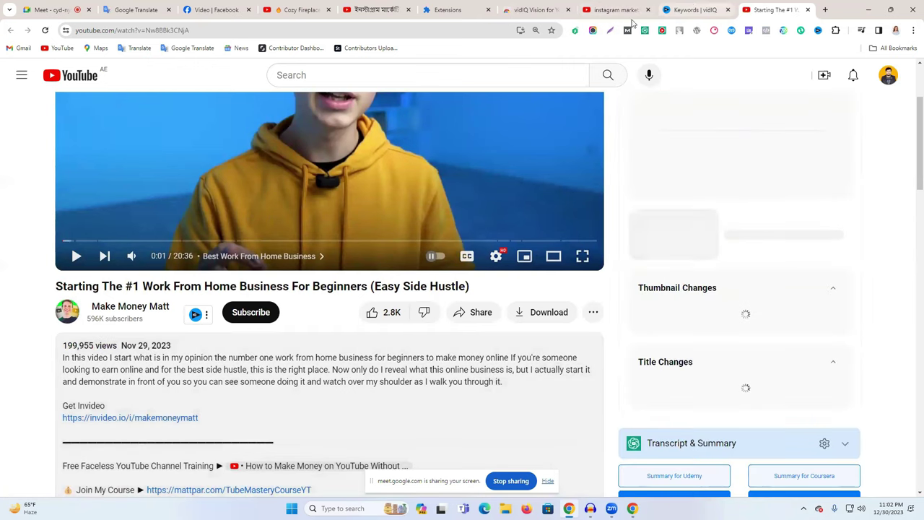
{"action": "left_click", "coordinate": [695, 9]}
{"action": "scroll", "coordinate": [415, 130], "scroll_direction": "up", "scroll_amount": 4}
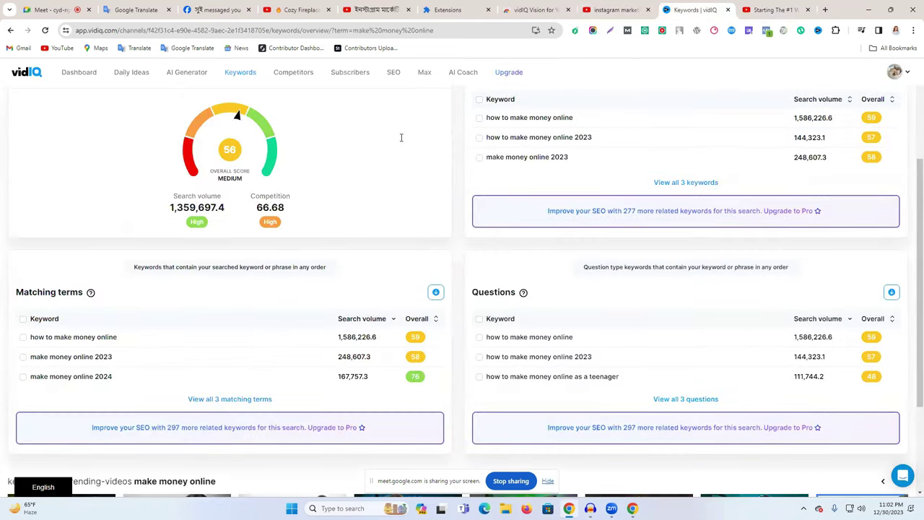
Step: Look up 'how to make money online 2023', then change it to 2024, scoring 72
{"action": "triple_click", "coordinate": [360, 141]}
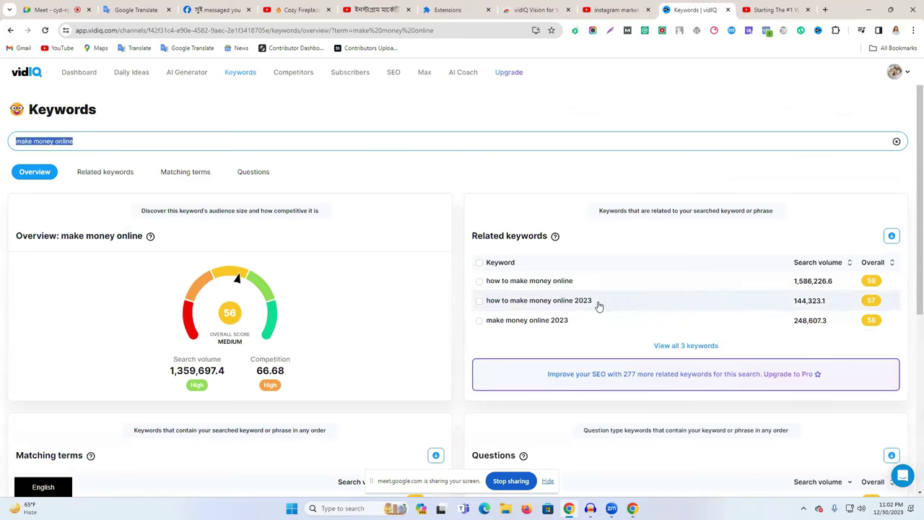
{"action": "left_click_drag", "start_coordinate": [611, 301], "coordinate": [491, 303]}
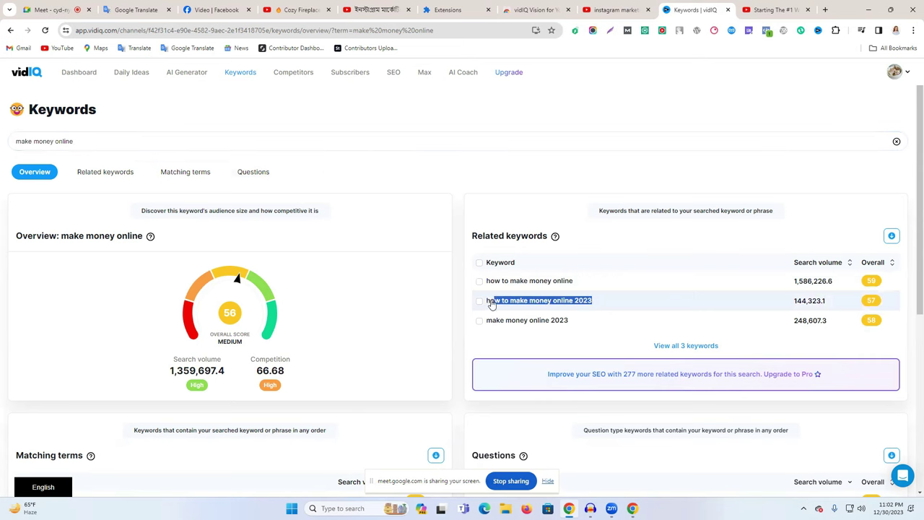
{"action": "left_click", "coordinate": [487, 301]}
{"action": "left_click", "coordinate": [155, 144]}
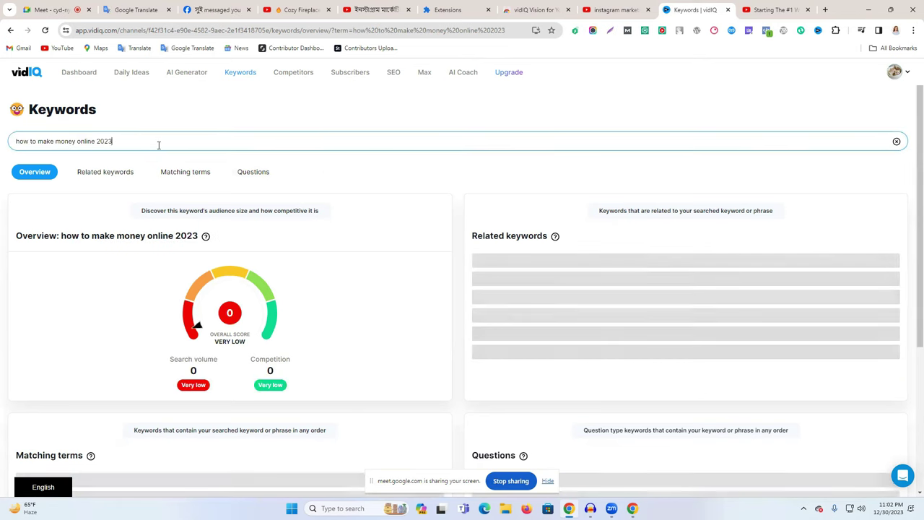
{"action": "key", "text": "ctrl+a"}
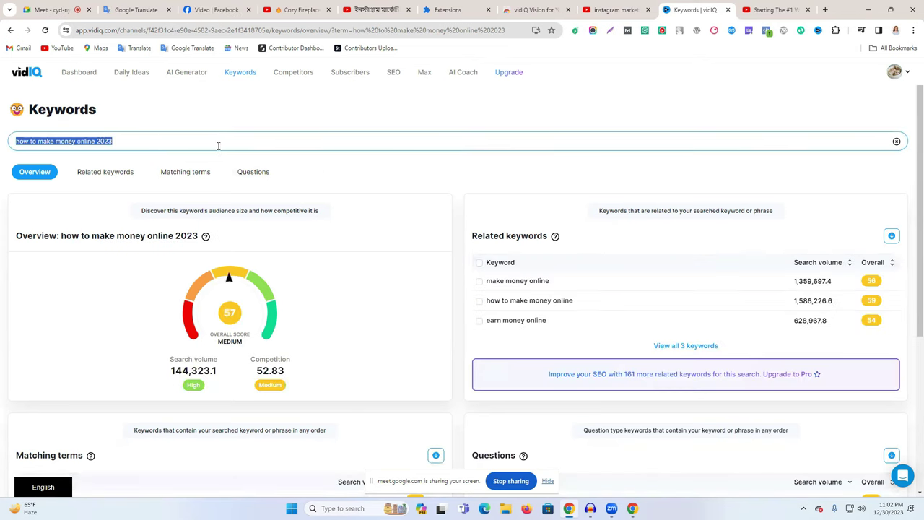
{"action": "left_click", "coordinate": [133, 141]}
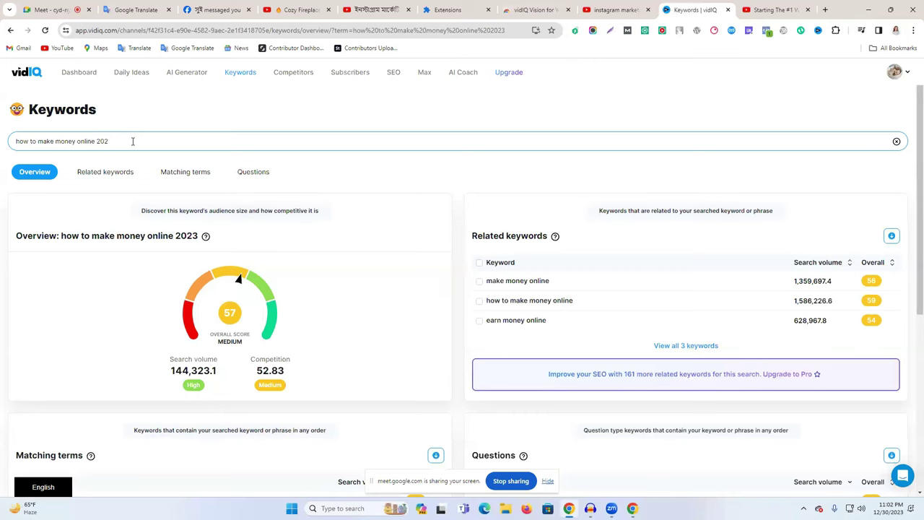
{"action": "type", "text": "4"}
{"action": "key", "text": "Return"}
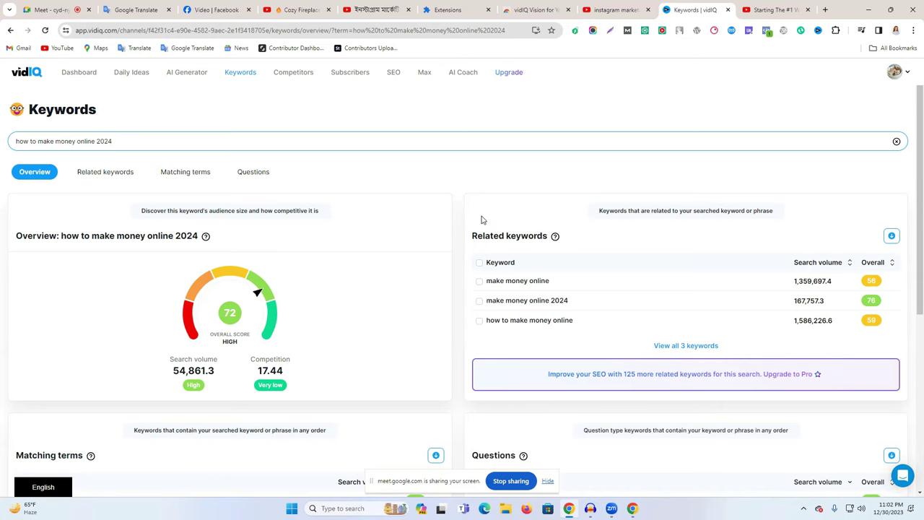
{"action": "left_click", "coordinate": [379, 9]}
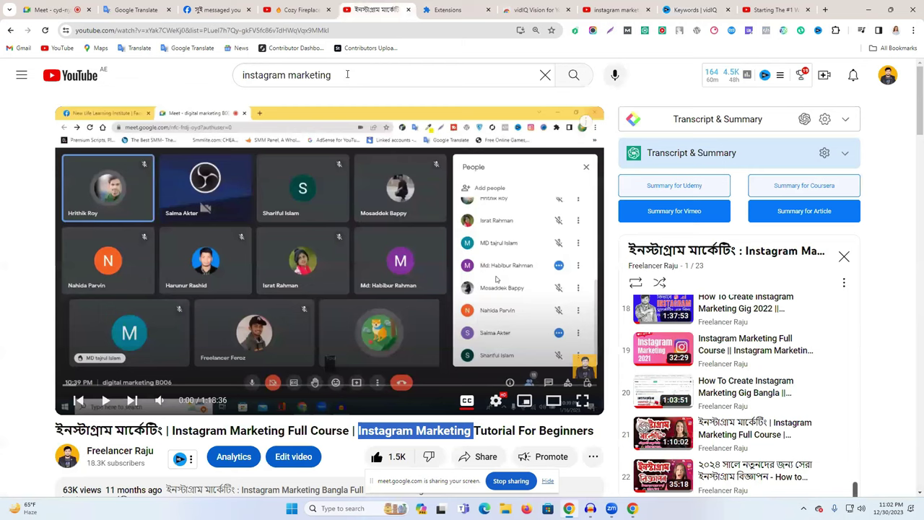
Step: Search YouTube for the 'fiverr brief and match' suggestion
{"action": "double_click", "coordinate": [347, 75]}
{"action": "key", "text": "ctrl+a"}
{"action": "type", "text": "a"}
{"action": "key", "text": "BackSpace"}
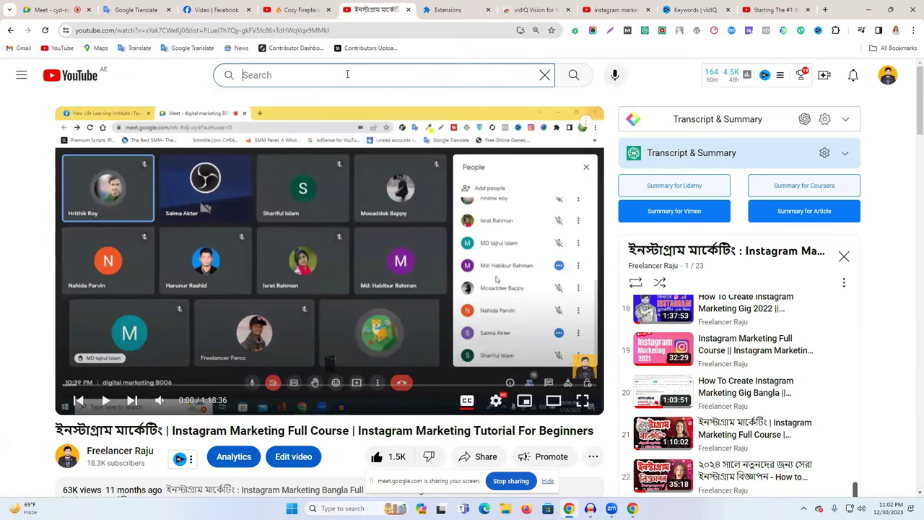
{"action": "type", "text": "fiverr "}
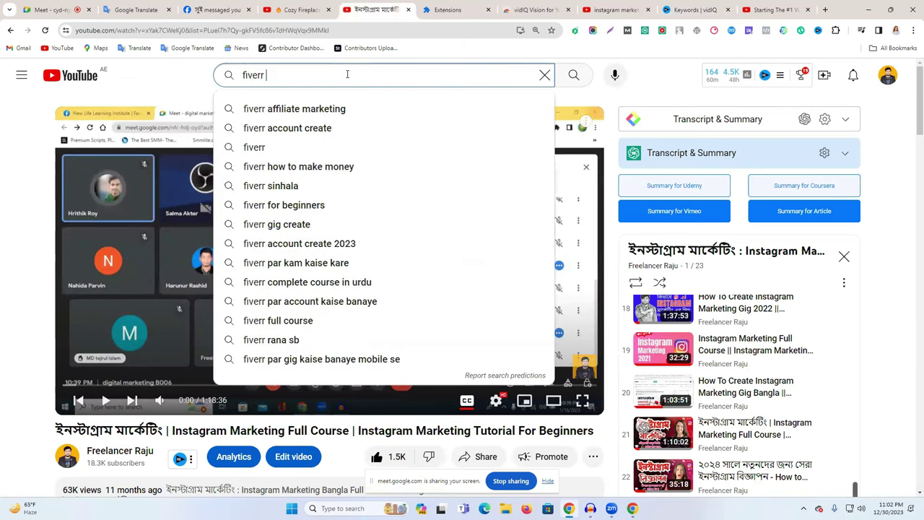
{"action": "type", "text": "br"}
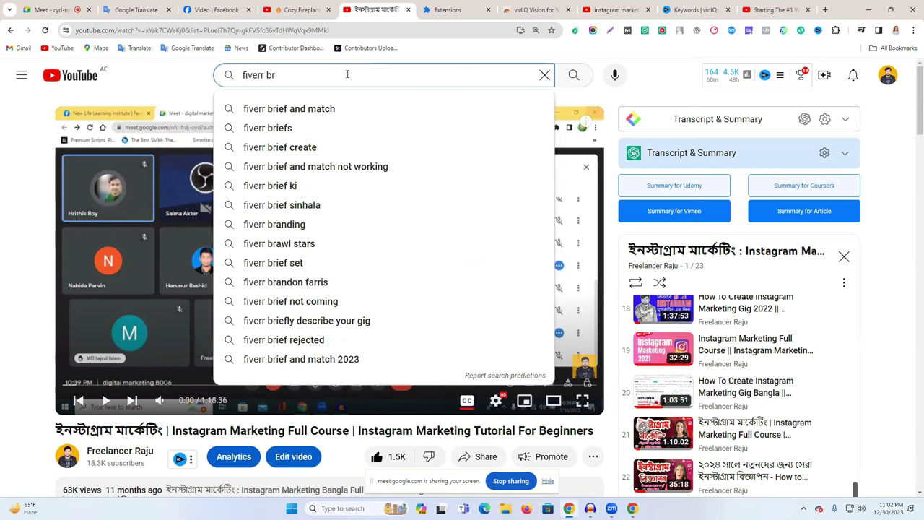
{"action": "left_click", "coordinate": [349, 107]}
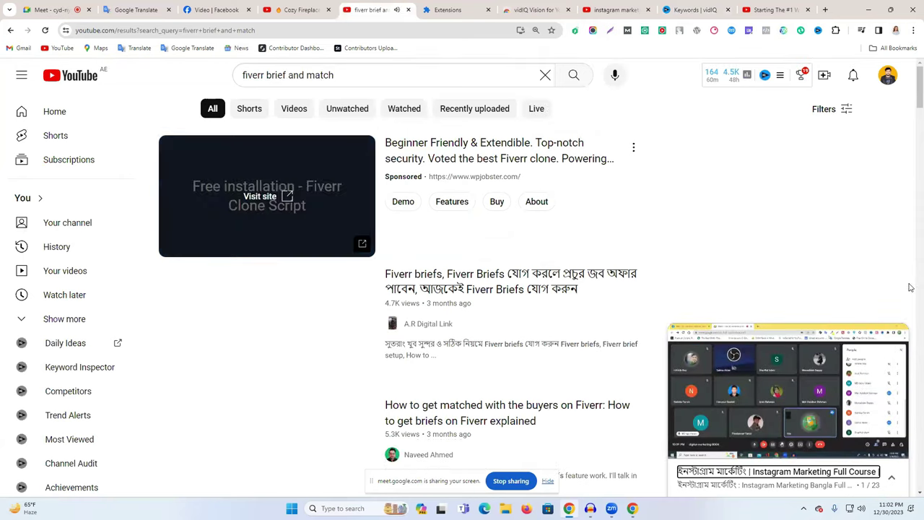
Step: Close the miniplayer and narrow the search to 'fiverr brief'
{"action": "left_click", "coordinate": [896, 335]}
{"action": "left_click_drag", "start_coordinate": [345, 80], "coordinate": [286, 77]}
{"action": "key", "text": "BackSpace"}
{"action": "key", "text": "Return"}
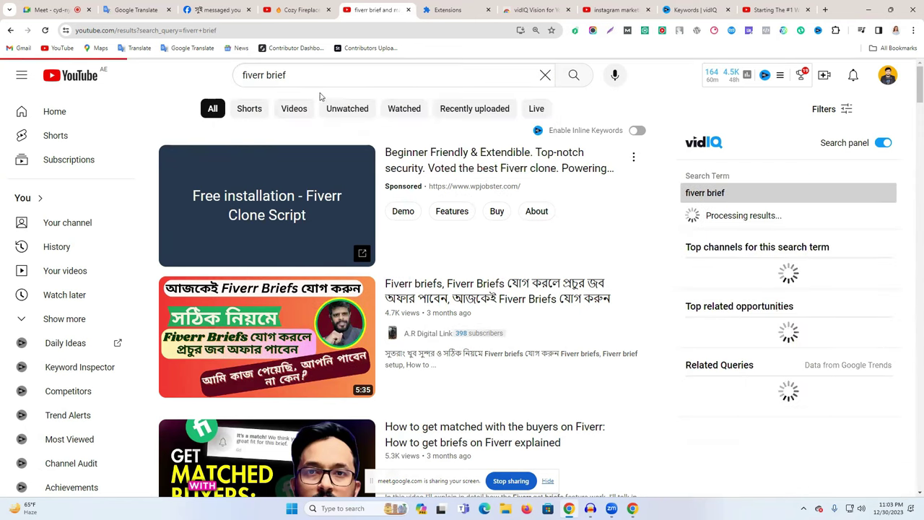
Step: Scroll the 'fiverr brief' results and open the Fiverr Get Briefs video
{"action": "scroll", "coordinate": [603, 226], "scroll_direction": "down", "scroll_amount": 5}
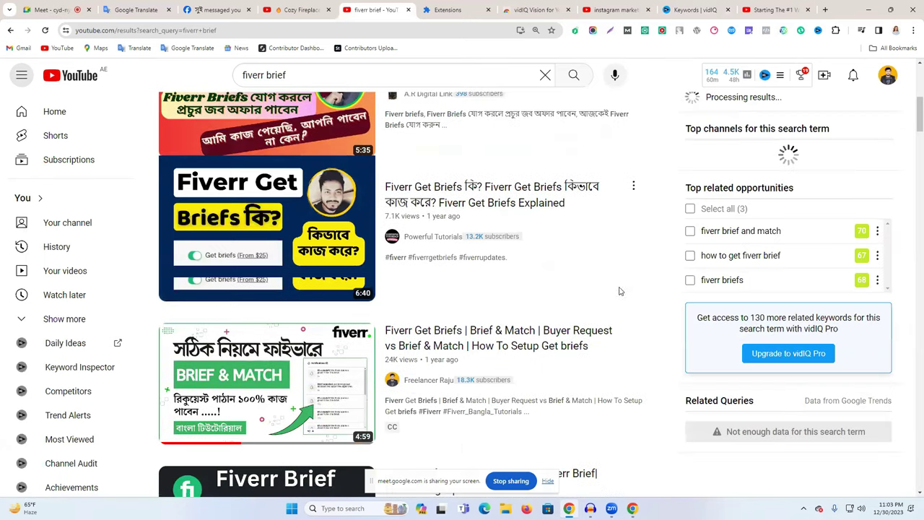
{"action": "scroll", "coordinate": [469, 216], "scroll_direction": "down", "scroll_amount": 2}
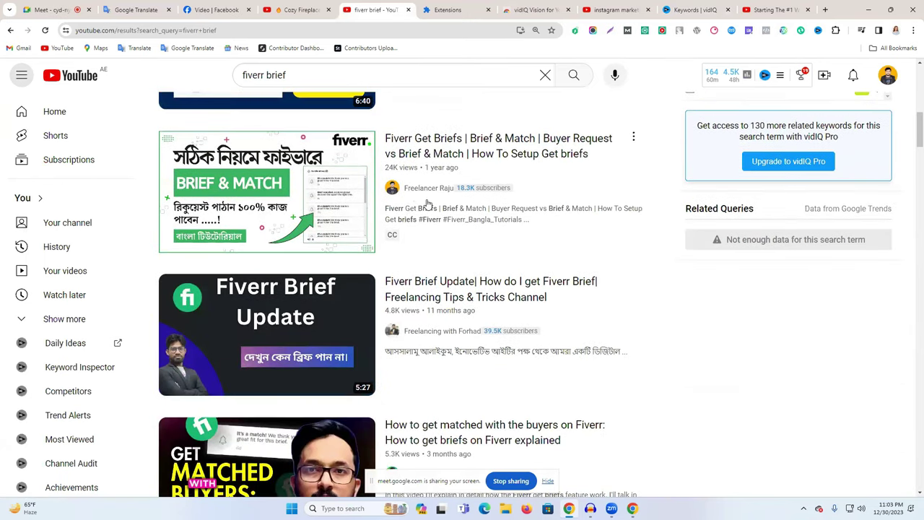
{"action": "scroll", "coordinate": [412, 221], "scroll_direction": "up", "scroll_amount": 2}
{"action": "scroll", "coordinate": [428, 236], "scroll_direction": "down", "scroll_amount": 1}
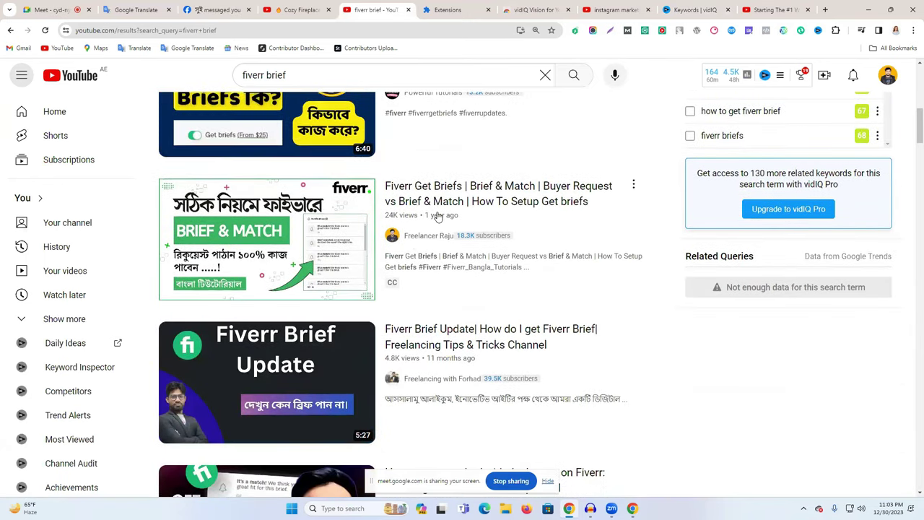
{"action": "mouse_move", "coordinate": [462, 219]}
{"action": "scroll", "coordinate": [470, 225], "scroll_direction": "up", "scroll_amount": 5}
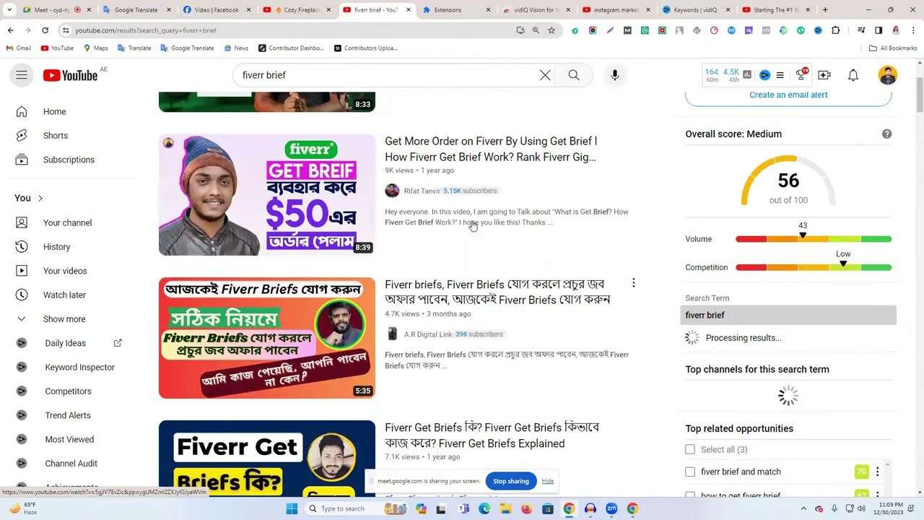
{"action": "scroll", "coordinate": [473, 226], "scroll_direction": "up", "scroll_amount": 2}
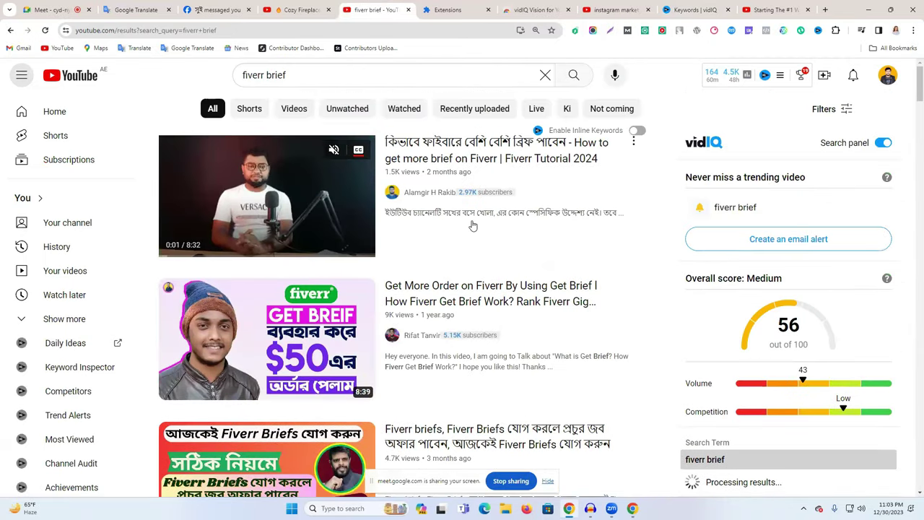
{"action": "scroll", "coordinate": [473, 226], "scroll_direction": "down", "scroll_amount": 8}
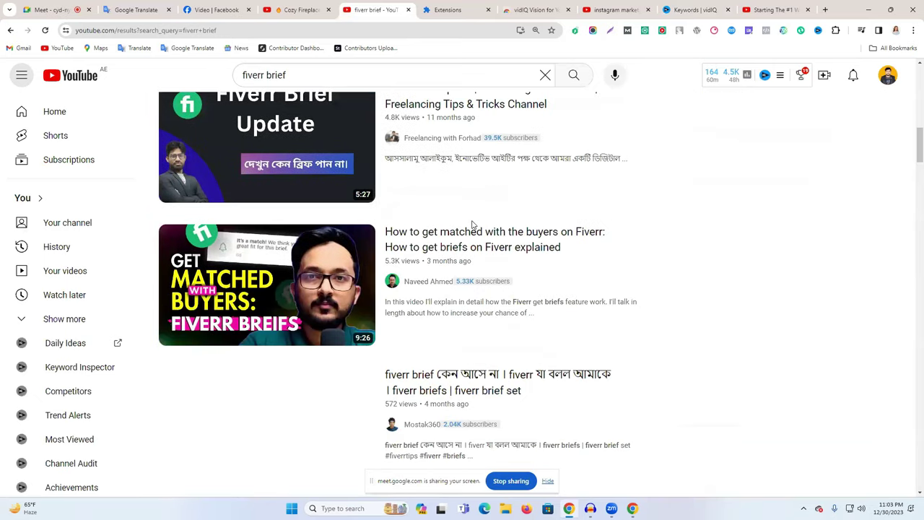
{"action": "scroll", "coordinate": [472, 223], "scroll_direction": "up", "scroll_amount": 2}
{"action": "scroll", "coordinate": [467, 231], "scroll_direction": "up", "scroll_amount": 1}
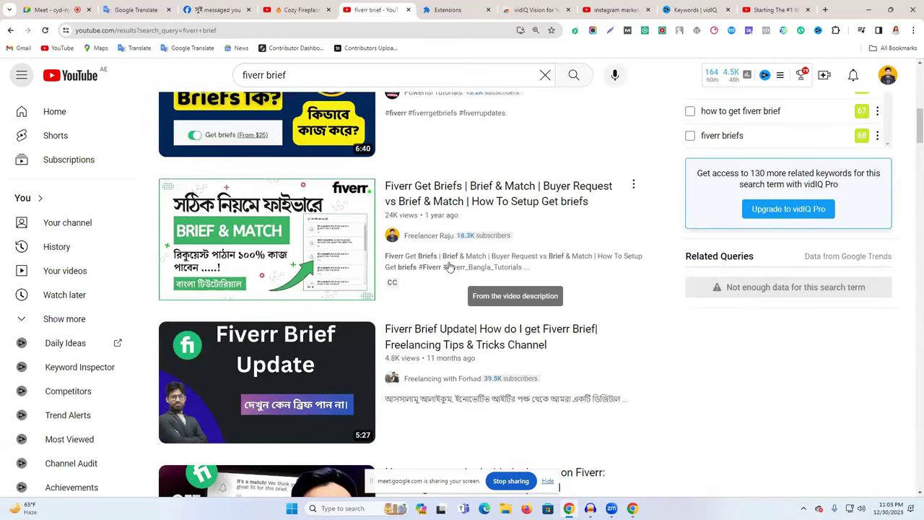
{"action": "mouse_move", "coordinate": [312, 241]}
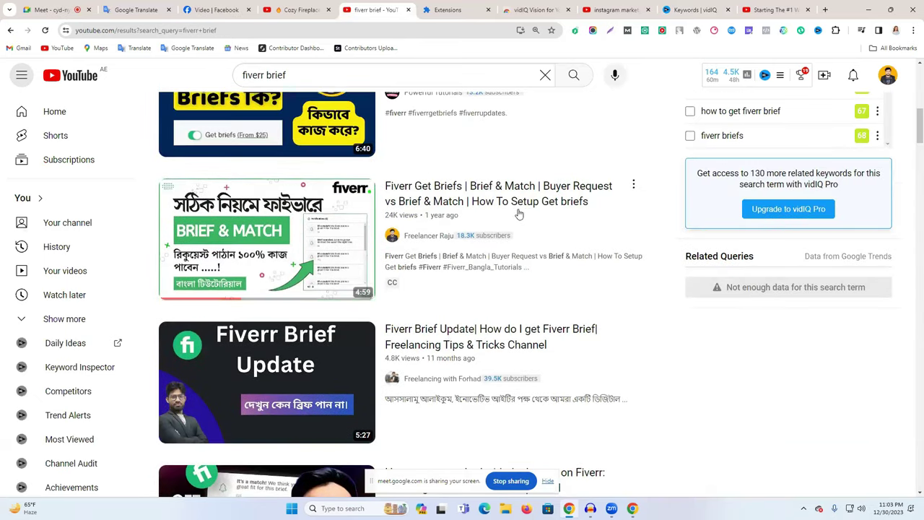
{"action": "left_click", "coordinate": [463, 192]}
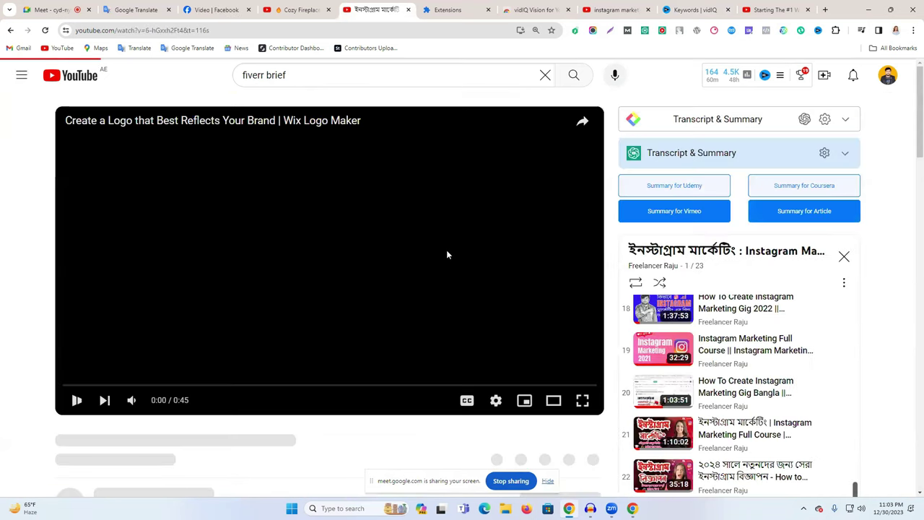
Step: Scroll through the Fiverr Get Briefs video's comments and vidIQ video tags
{"action": "scroll", "coordinate": [446, 254], "scroll_direction": "down", "scroll_amount": 5}
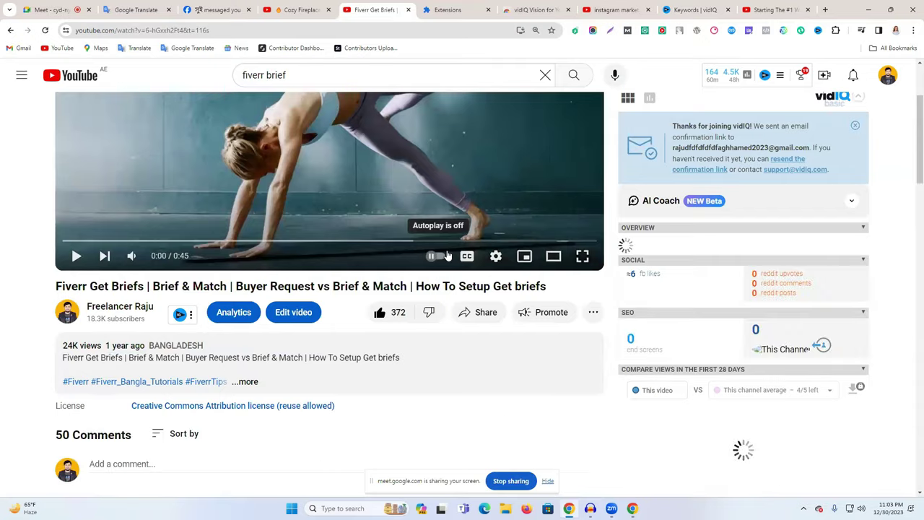
{"action": "scroll", "coordinate": [446, 253], "scroll_direction": "down", "scroll_amount": 4}
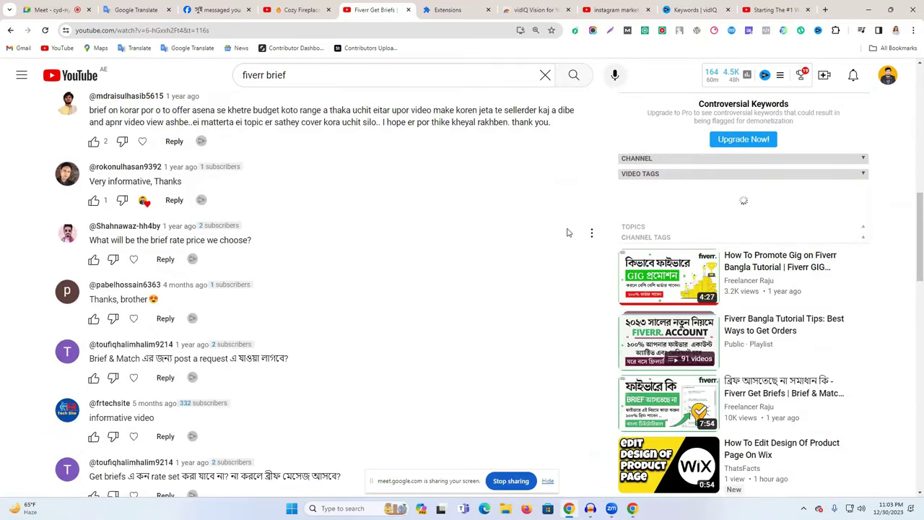
{"action": "scroll", "coordinate": [569, 231], "scroll_direction": "up", "scroll_amount": 3}
{"action": "scroll", "coordinate": [568, 232], "scroll_direction": "down", "scroll_amount": 4}
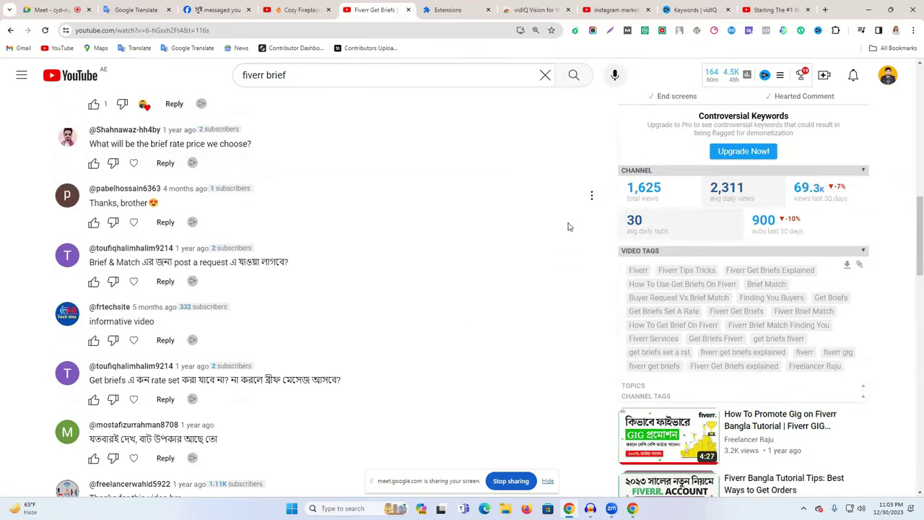
{"action": "scroll", "coordinate": [571, 221], "scroll_direction": "up", "scroll_amount": 1}
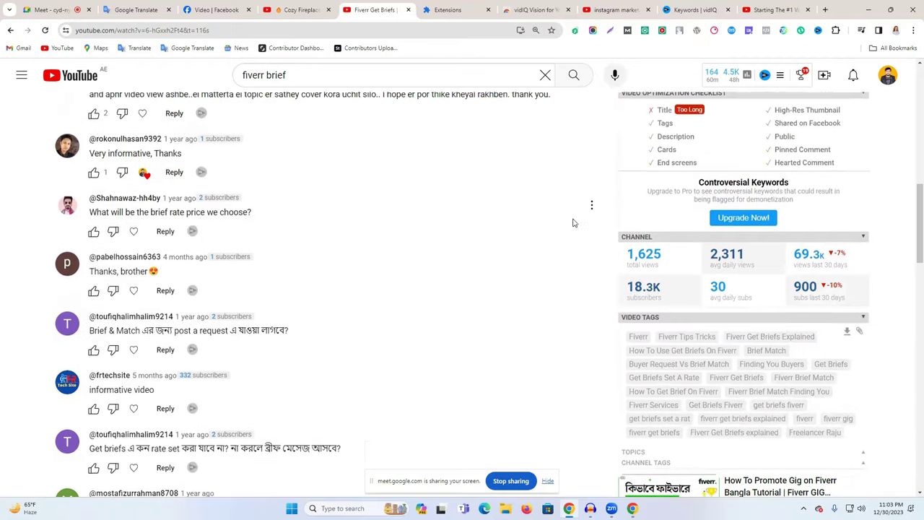
{"action": "scroll", "coordinate": [642, 229], "scroll_direction": "down", "scroll_amount": 2}
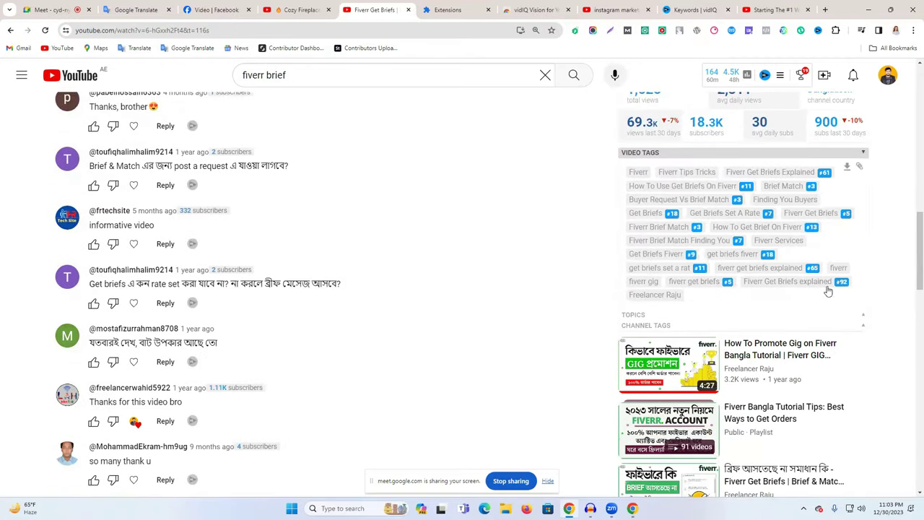
Step: Check the Instagram marketing and vidIQ keyword tabs, then close the Fiverr Get Briefs tab
{"action": "left_click", "coordinate": [629, 9]}
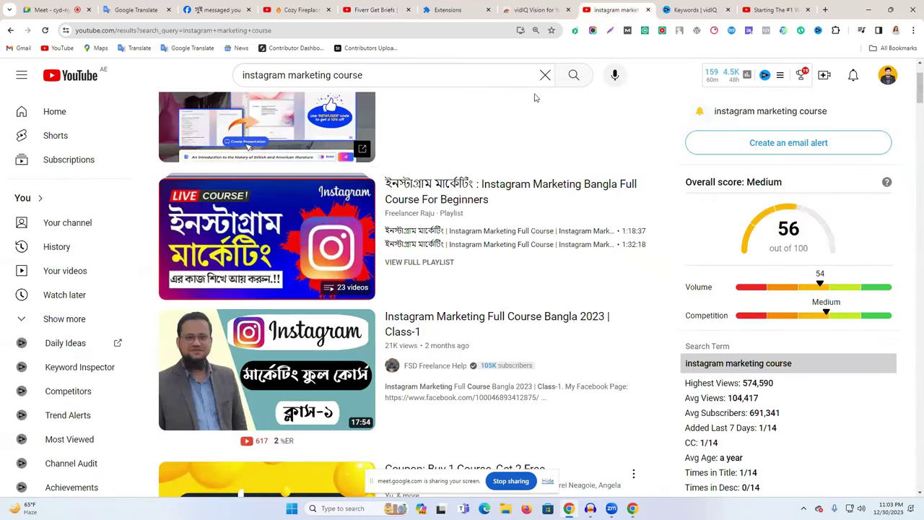
{"action": "left_click", "coordinate": [693, 9]}
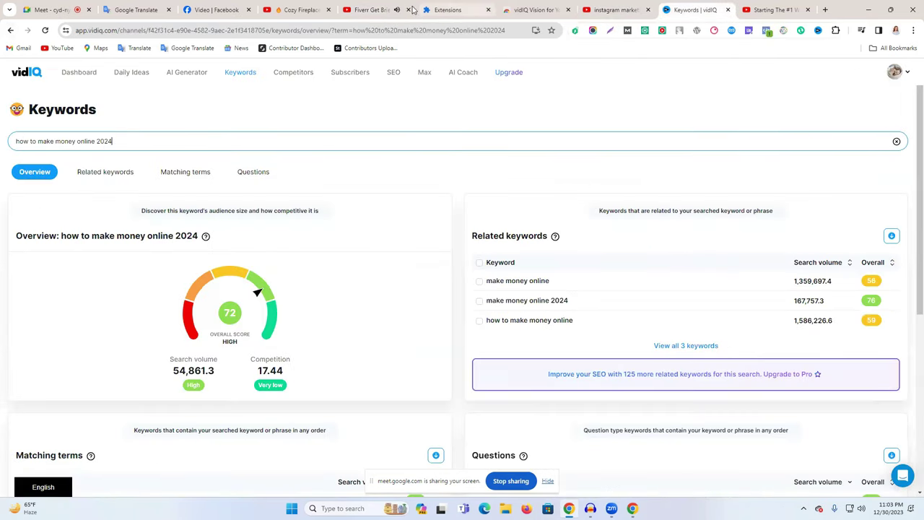
{"action": "left_click", "coordinate": [372, 9]}
{"action": "left_click", "coordinate": [408, 10]}
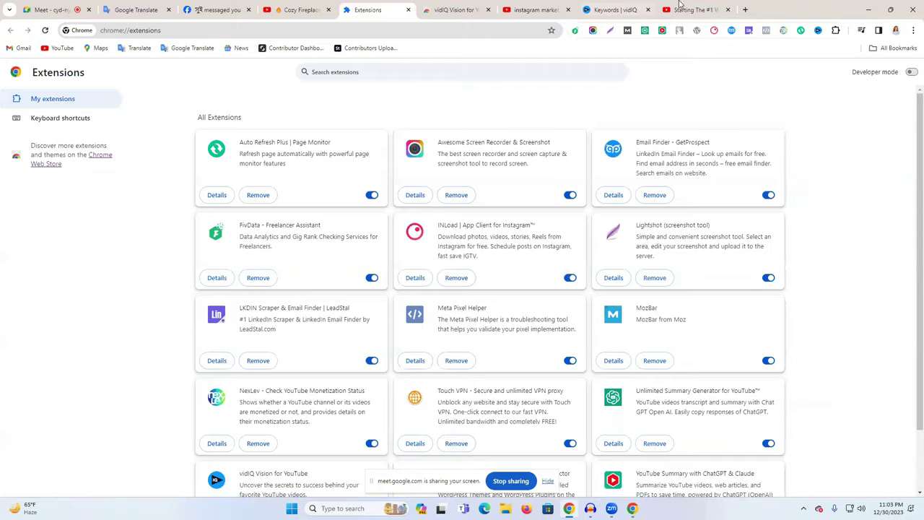
Step: Rerun the vidIQ search as 'how to make money online 2023' (overall 57, volume 144,323.1)
{"action": "left_click", "coordinate": [682, 8]}
{"action": "left_click", "coordinate": [621, 8]}
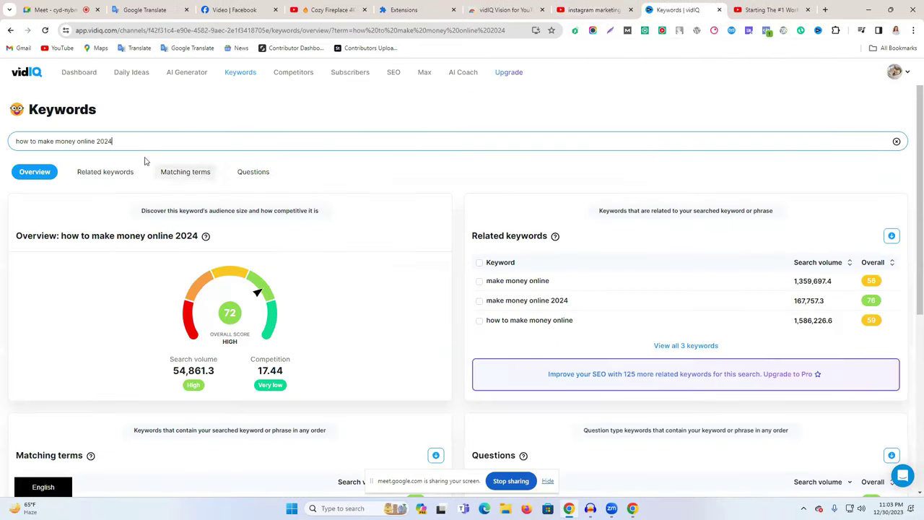
{"action": "type", "text": "23"}
{"action": "key", "text": "Return"}
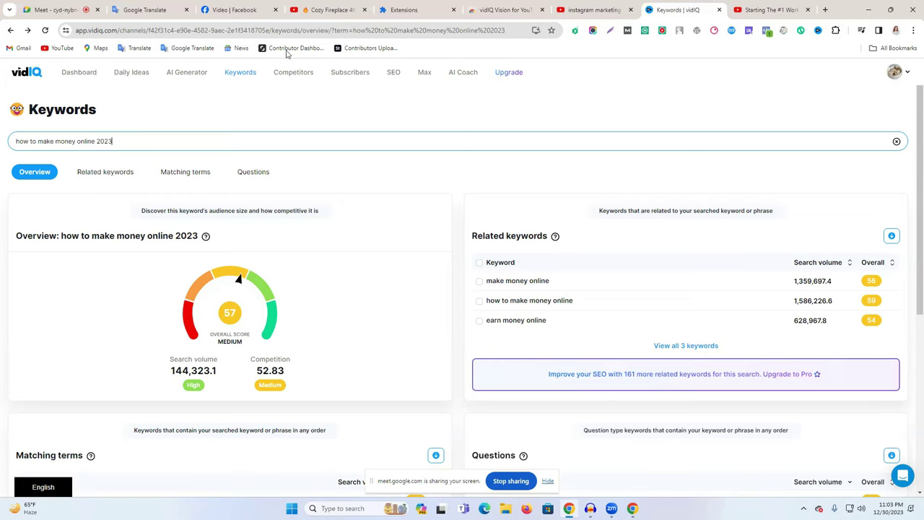
{"action": "left_click", "coordinate": [49, 6]}
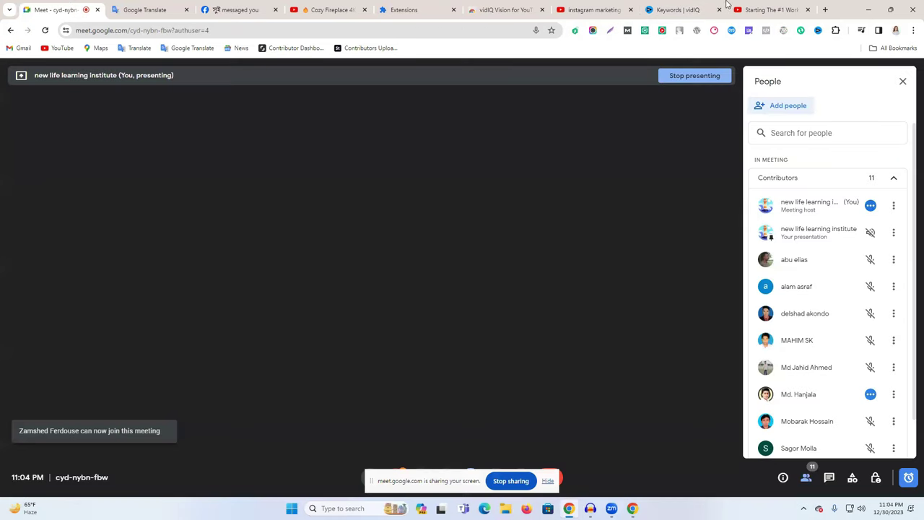
{"action": "left_click", "coordinate": [753, 6]}
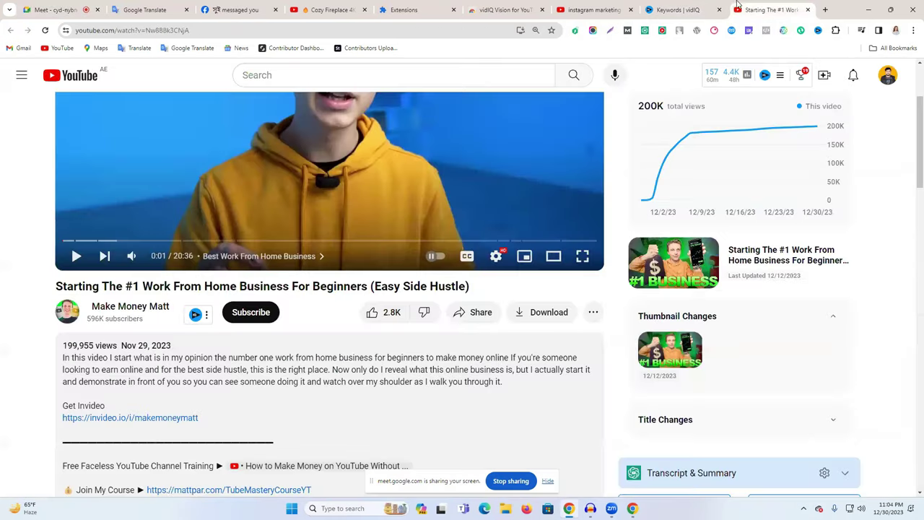
{"action": "left_click", "coordinate": [701, 5]}
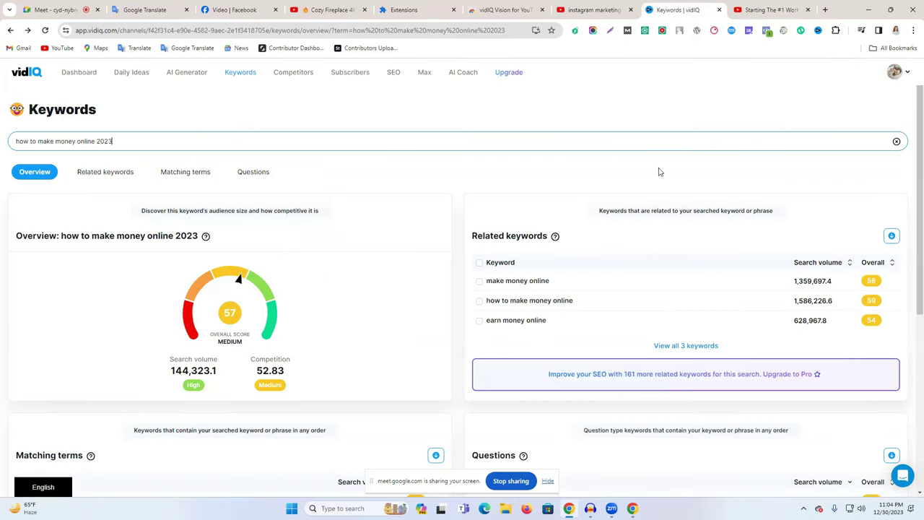
{"action": "left_click", "coordinate": [768, 139]}
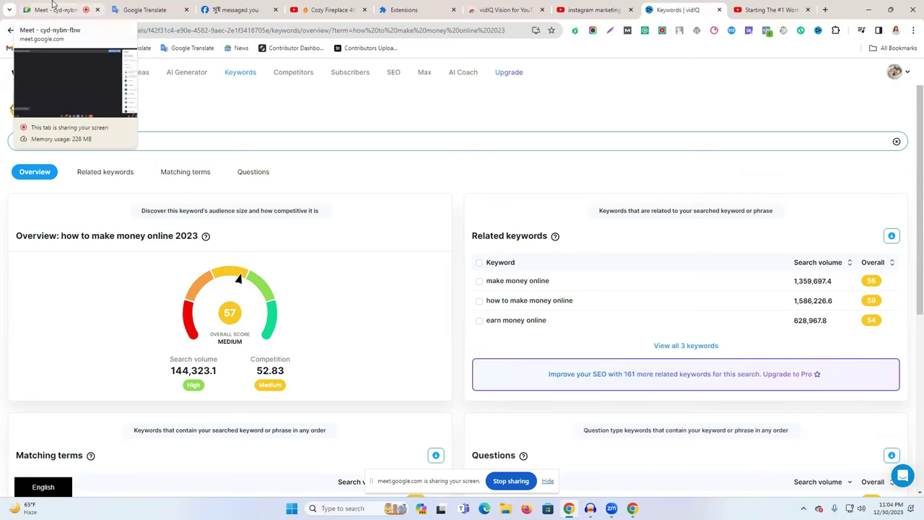
Step: On the Facebook Video feed, close and minimize the open Messenger chat windows
{"action": "left_click", "coordinate": [235, 10]}
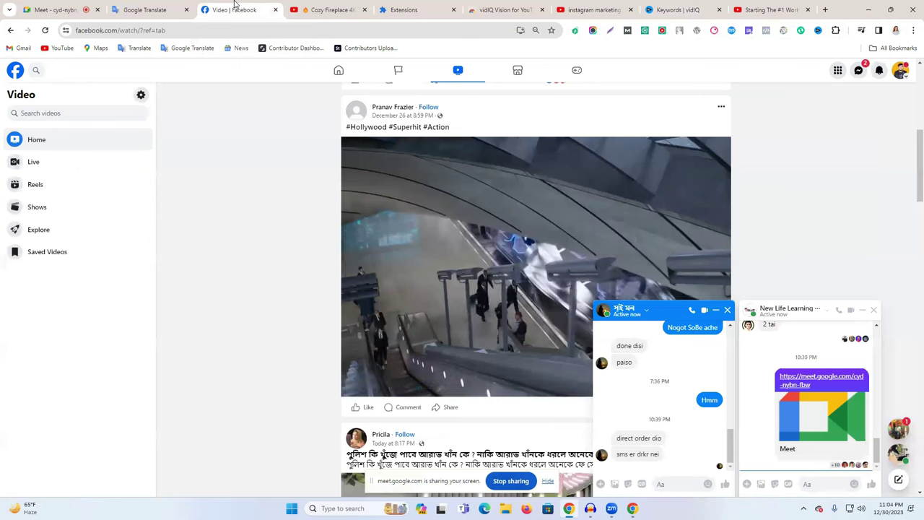
{"action": "left_click", "coordinate": [715, 310]}
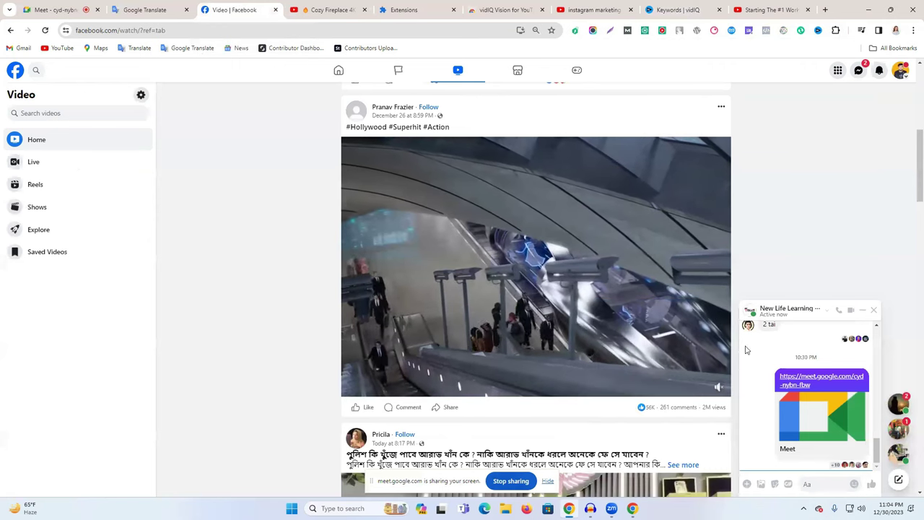
{"action": "left_click", "coordinate": [858, 71]}
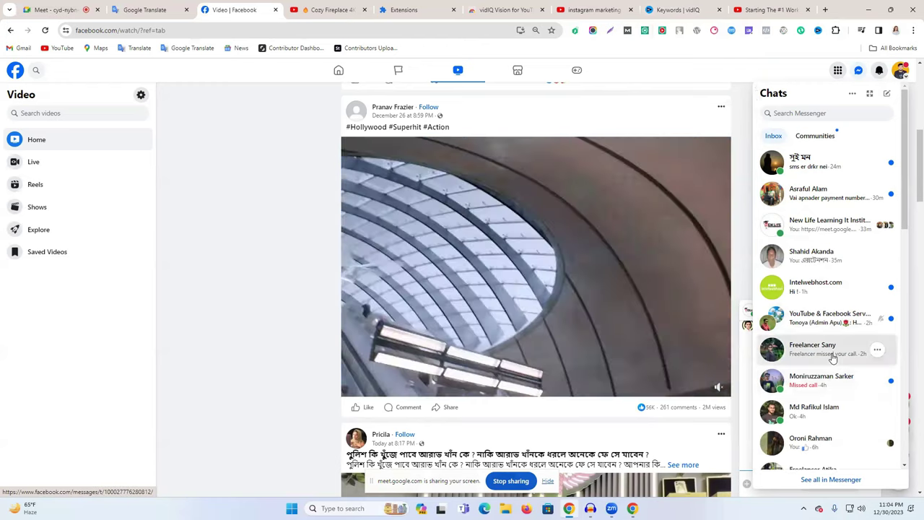
{"action": "left_click", "coordinate": [834, 358]}
{"action": "left_click", "coordinate": [727, 310]}
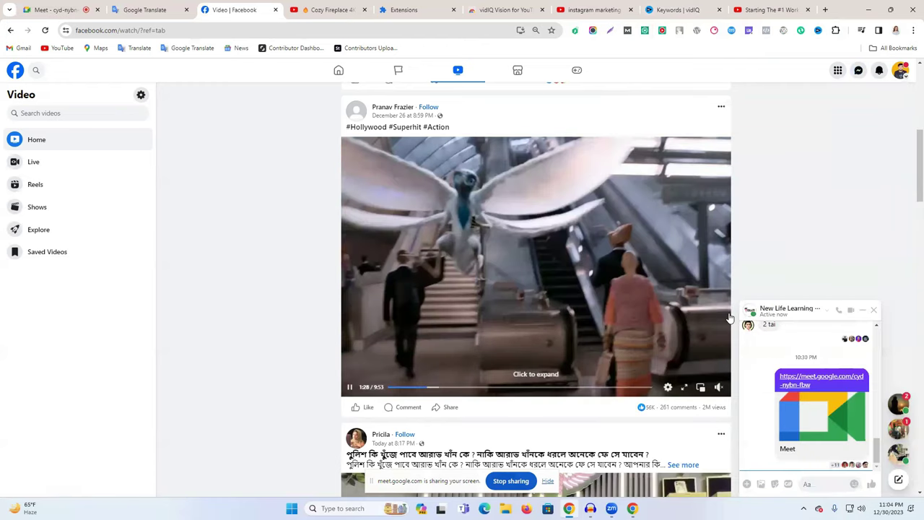
{"action": "left_click", "coordinate": [861, 311]}
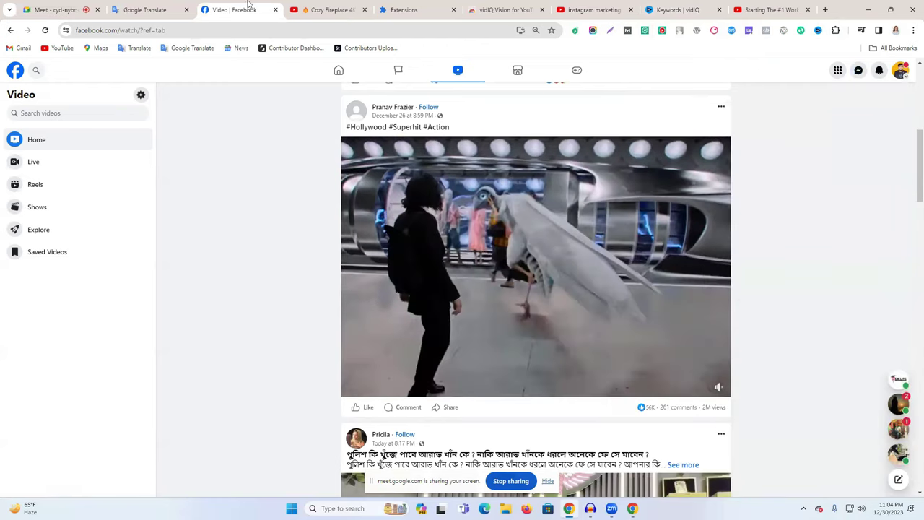
Step: Cycle through the browser tabs and settle on the vidIQ Keywords page
{"action": "left_click", "coordinate": [617, 5]}
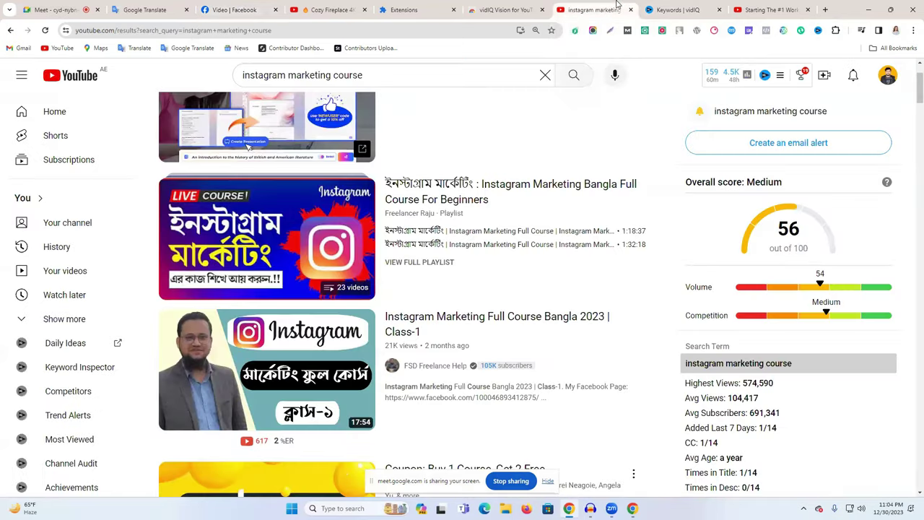
{"action": "left_click", "coordinate": [771, 10]}
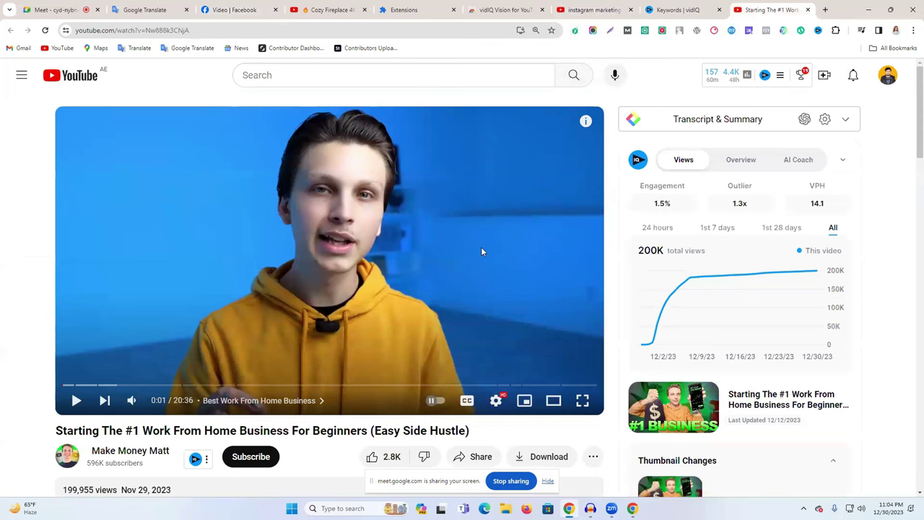
{"action": "left_click", "coordinate": [652, 14]}
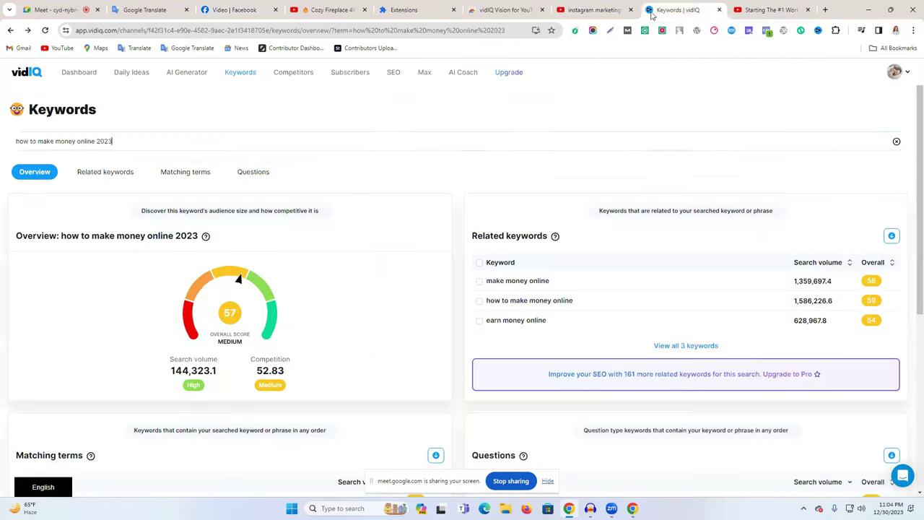
{"action": "left_click", "coordinate": [505, 10]}
{"action": "left_click", "coordinate": [593, 10]}
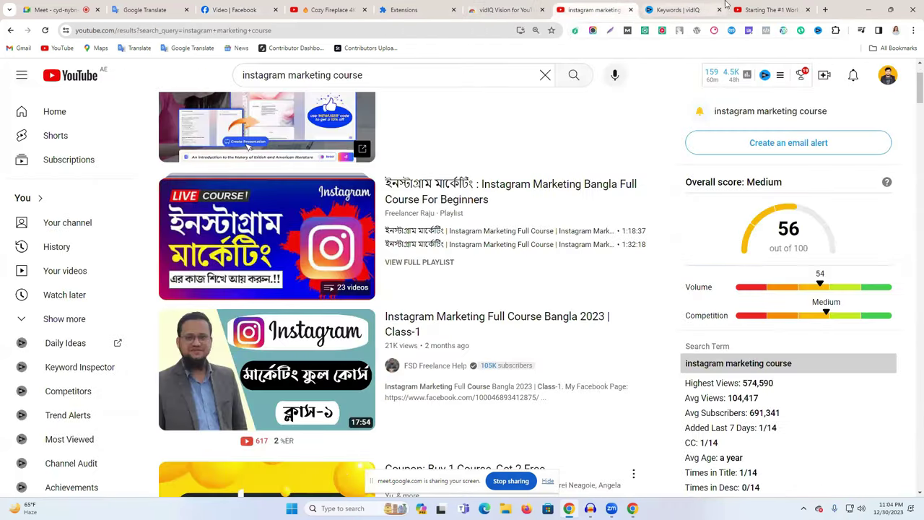
{"action": "left_click", "coordinate": [705, 7]}
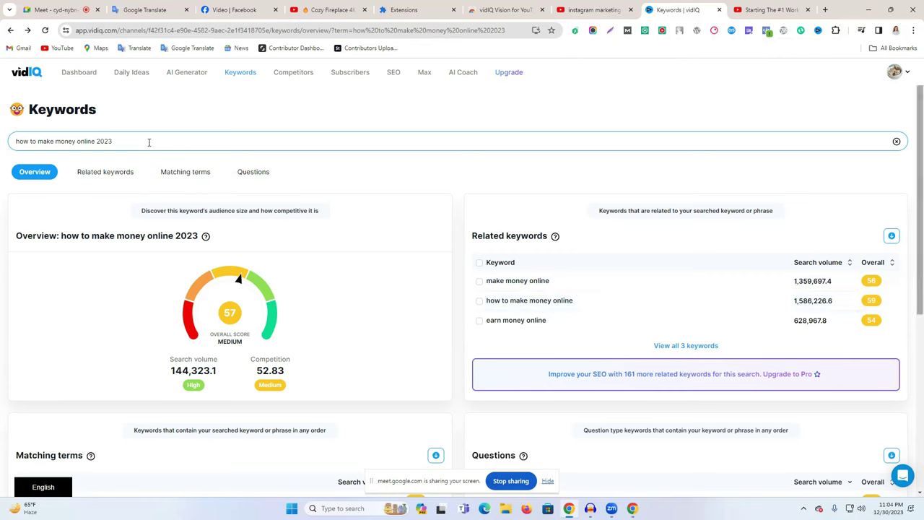
Step: Go back to 'instagram marketing course' and show its overview: score 56, volume 17,872.7
{"action": "left_click", "coordinate": [10, 31]}
{"action": "left_click", "coordinate": [10, 30]}
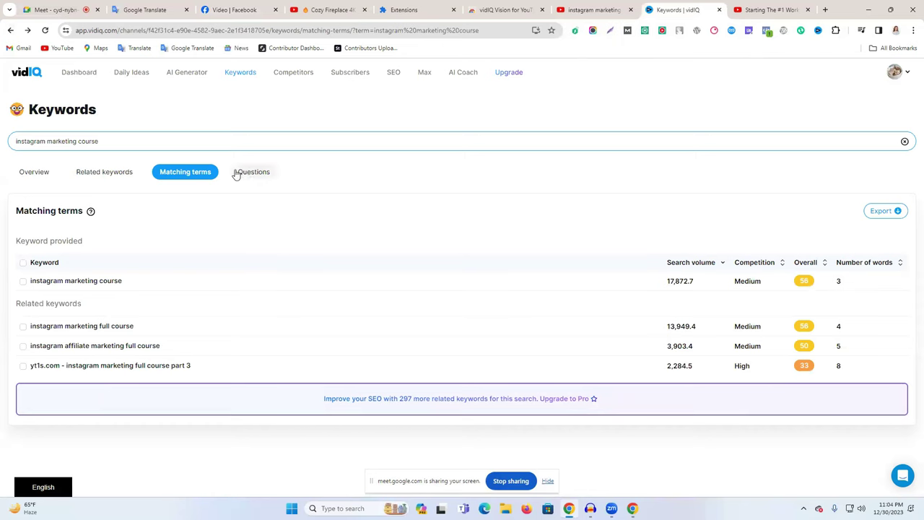
{"action": "left_click", "coordinate": [31, 173]}
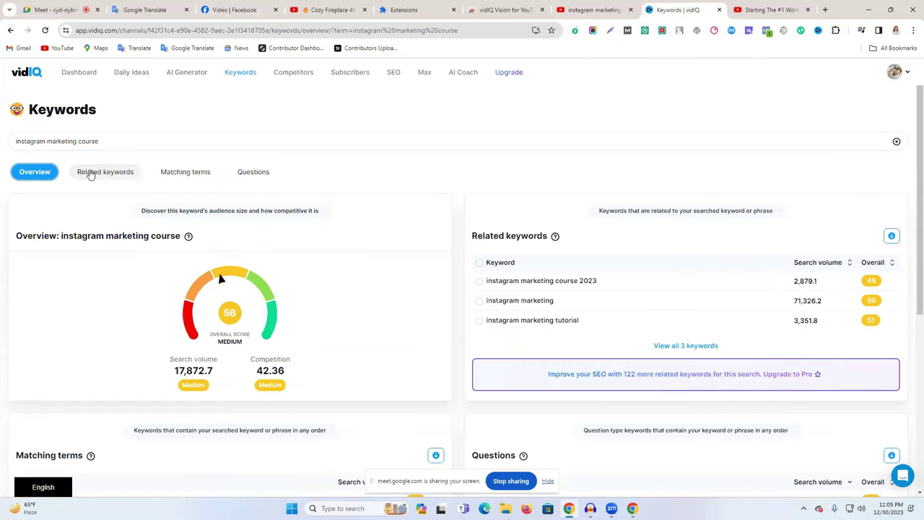
Step: Admit the waiting participant to the video call, then return to the vidIQ keyword search
{"action": "key", "text": "ctrl+1"}
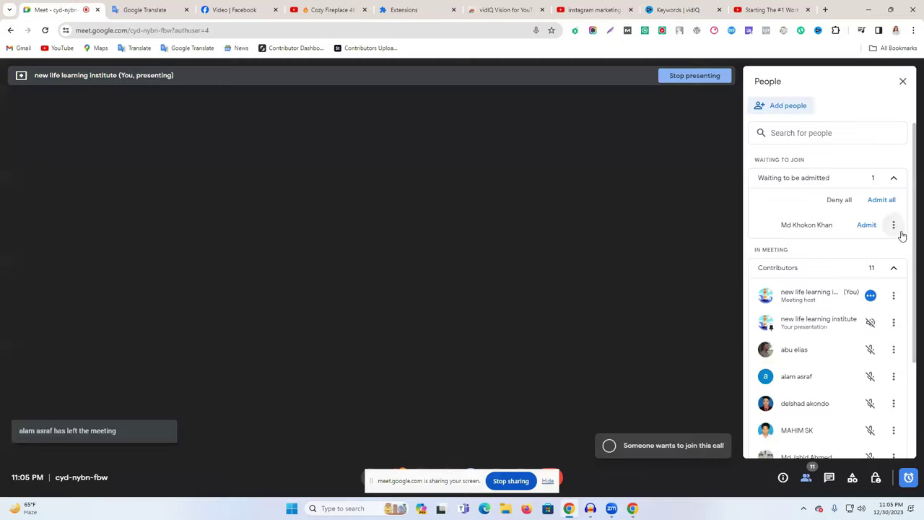
{"action": "left_click", "coordinate": [866, 226]}
{"action": "key", "text": "ctrl+8"}
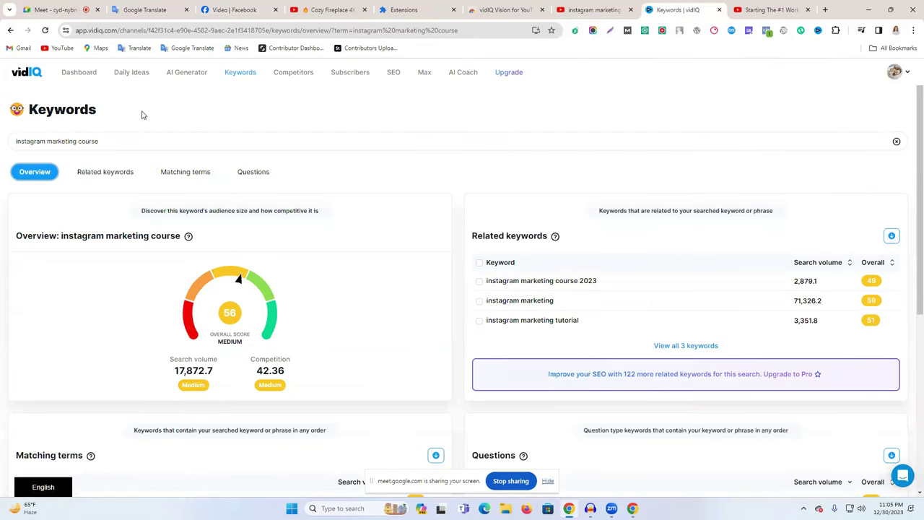
{"action": "left_click", "coordinate": [119, 146]}
Step: Search the 'make money online' suggestion and open stats for 'how to make money online 2023'
{"action": "triple_click", "coordinate": [118, 145]}
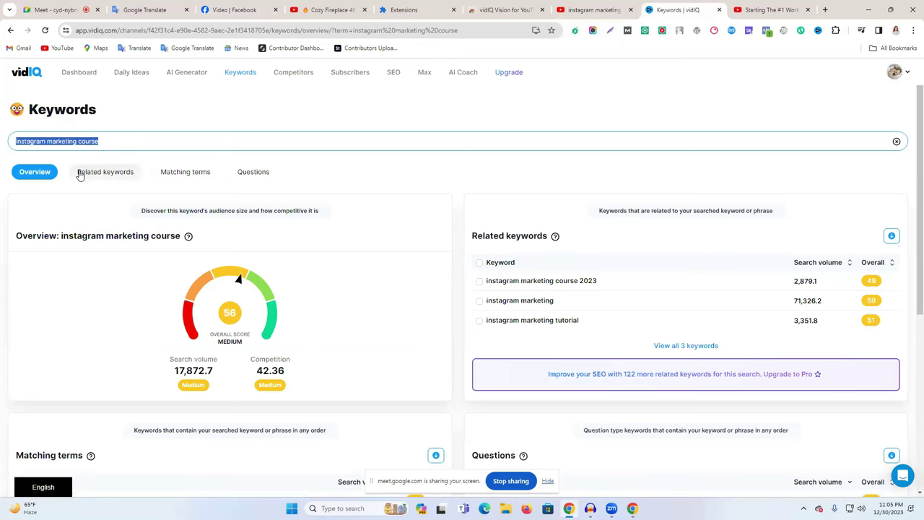
{"action": "type", "text": "make money onlin"}
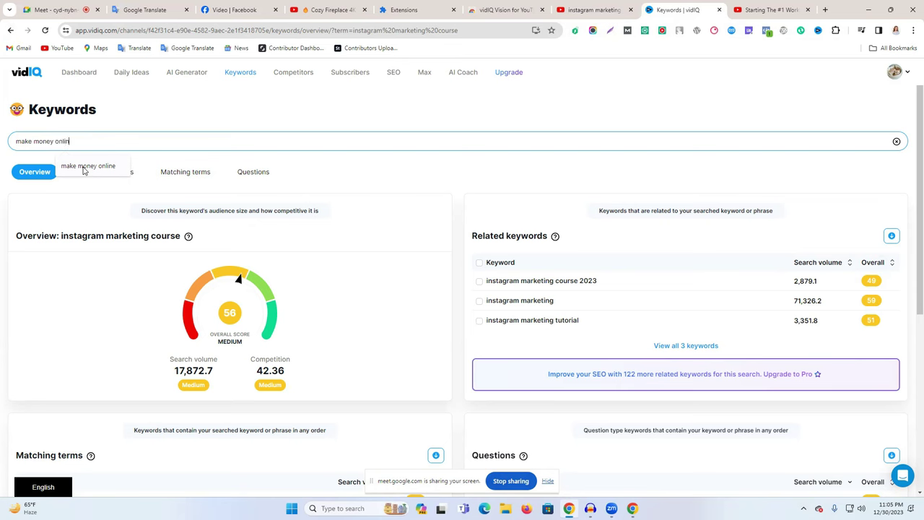
{"action": "left_click", "coordinate": [83, 167]}
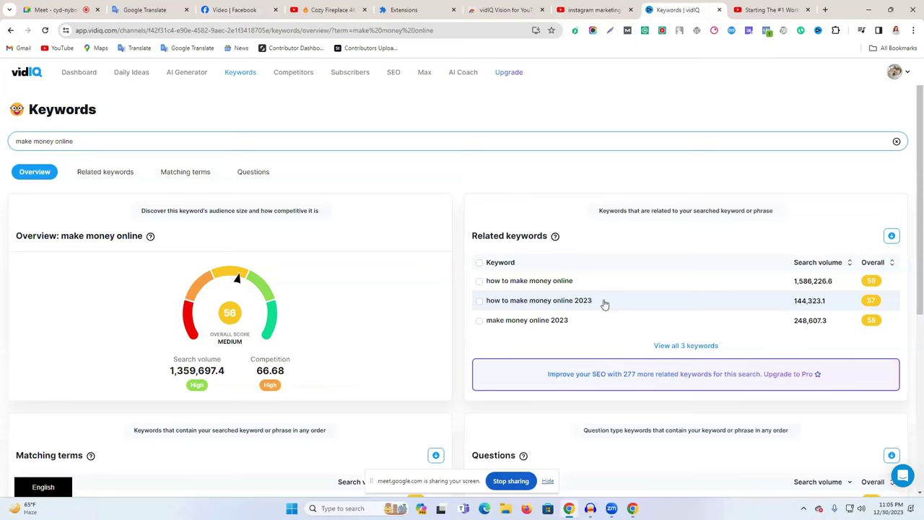
{"action": "left_click_drag", "start_coordinate": [604, 304], "coordinate": [489, 311]}
{"action": "left_click", "coordinate": [489, 311]}
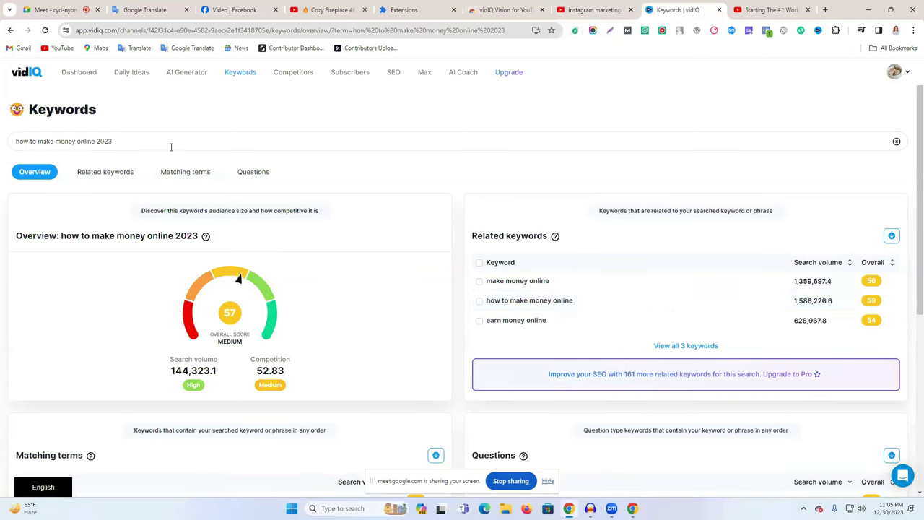
Step: Change the query's year from 2023 to 2024 and run the search
{"action": "left_click", "coordinate": [128, 143]}
{"action": "double_click", "coordinate": [112, 140]}
{"action": "left_click", "coordinate": [119, 140]}
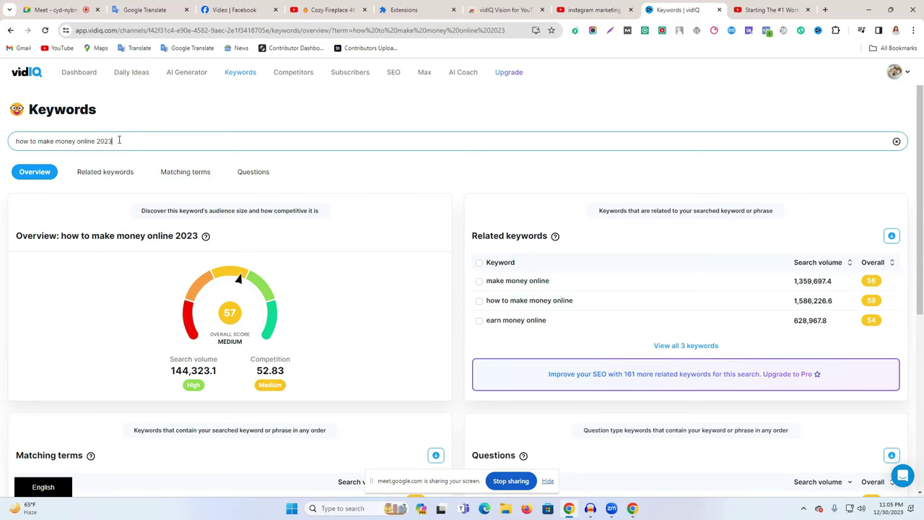
{"action": "double_click", "coordinate": [119, 140]}
{"action": "left_click", "coordinate": [120, 138]}
{"action": "key", "text": "Return"}
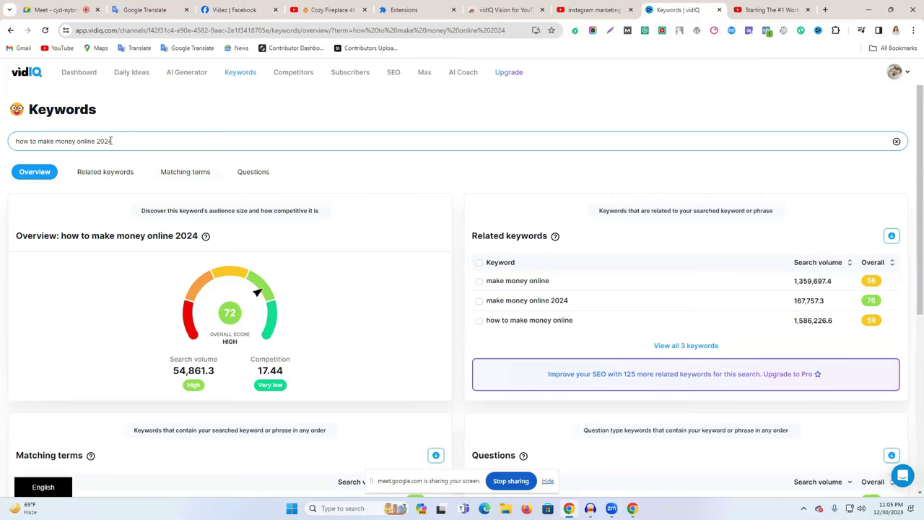
Step: Copy 'how to make money online 2024' from the Keywords search box and glance at the results
{"action": "left_click_drag", "start_coordinate": [110, 141], "coordinate": [14, 141]}
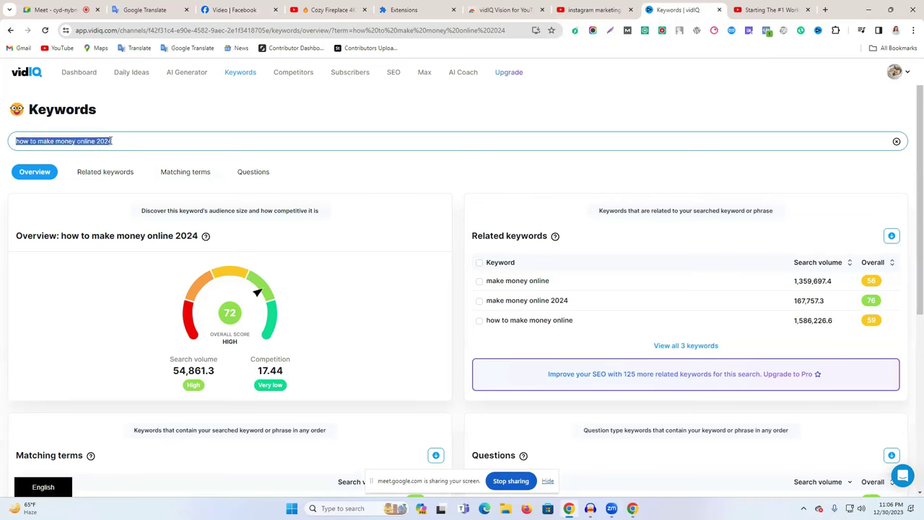
{"action": "right_click", "coordinate": [113, 139]}
{"action": "left_click", "coordinate": [187, 187]}
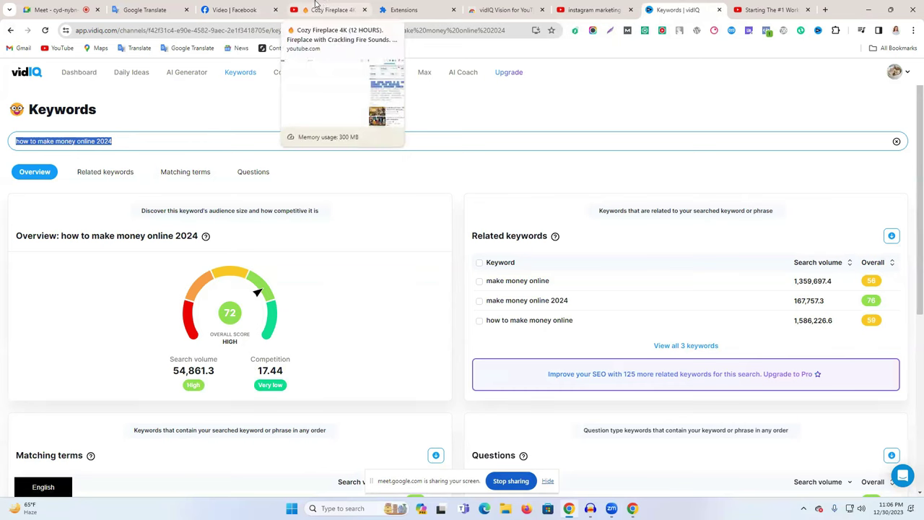
{"action": "triple_click", "coordinate": [165, 138]}
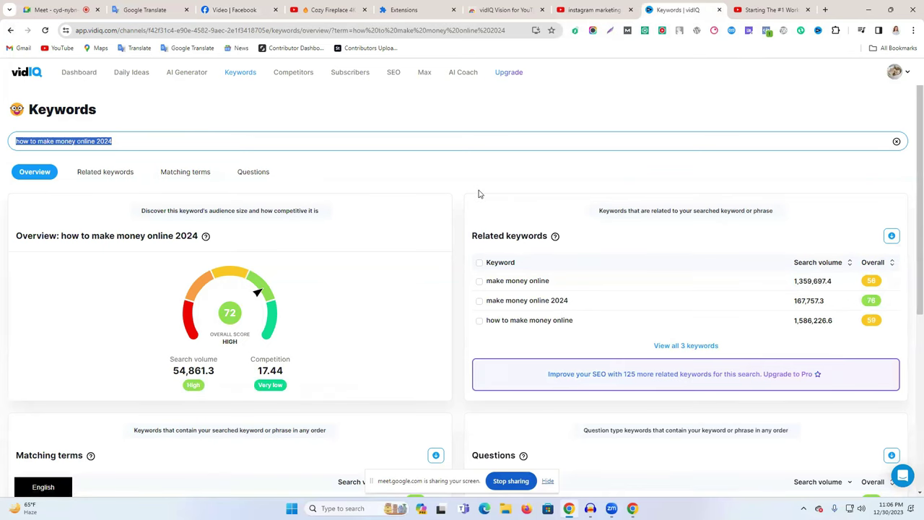
{"action": "scroll", "coordinate": [518, 224], "scroll_direction": "down", "scroll_amount": 2}
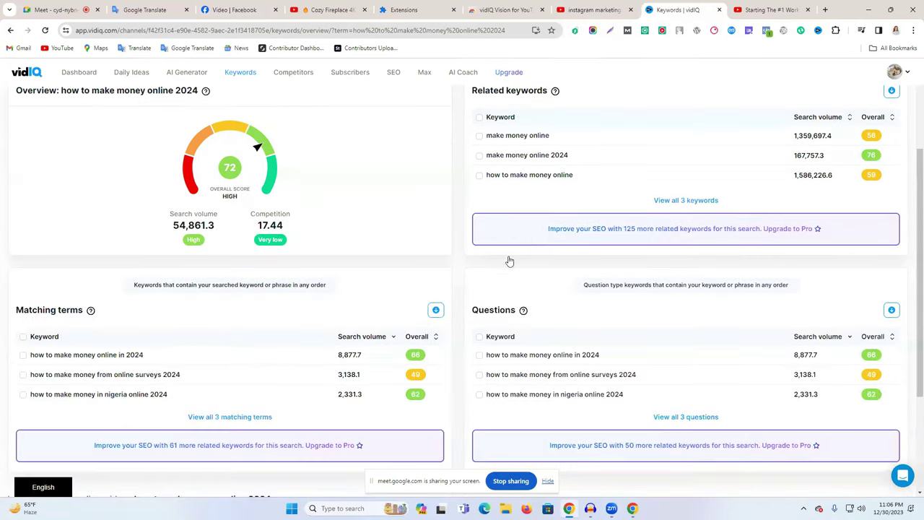
{"action": "scroll", "coordinate": [509, 260], "scroll_direction": "up", "scroll_amount": 2}
Step: Paste the keyword into the AI Content Generator and generate video content
{"action": "left_click", "coordinate": [183, 75]}
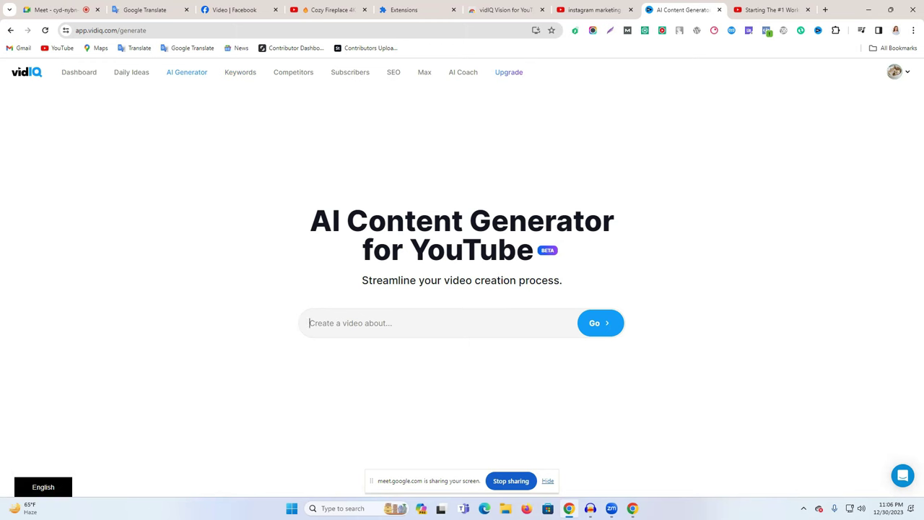
{"action": "key", "text": "ctrl+v"}
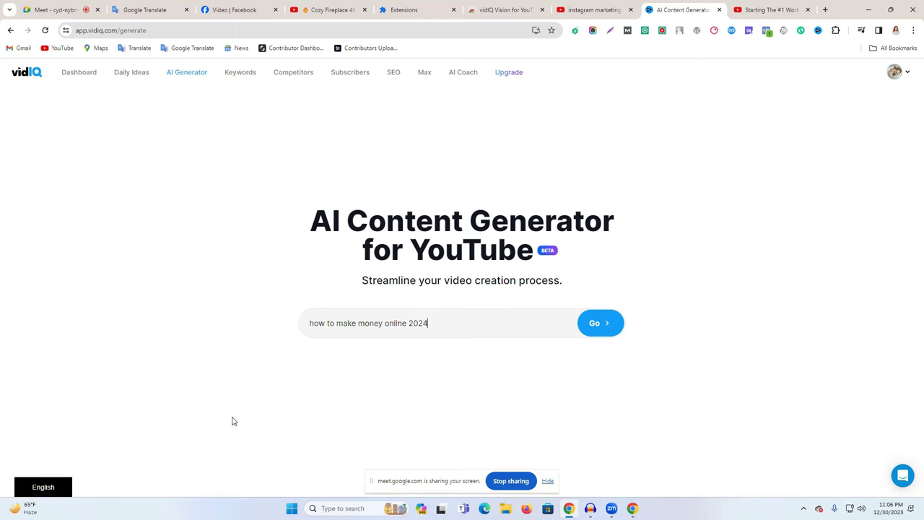
{"action": "left_click", "coordinate": [600, 323]}
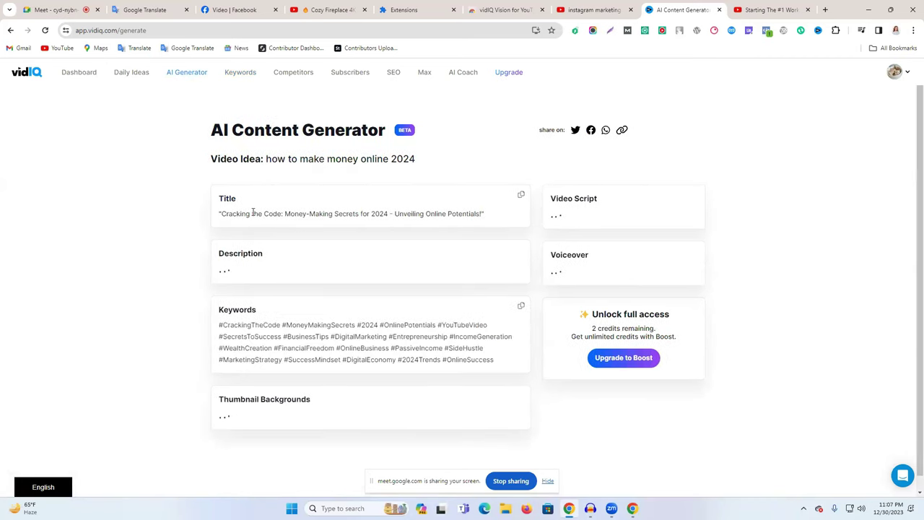
Step: Review the generated title, description, script and keyword hashtags
{"action": "left_click_drag", "start_coordinate": [221, 212], "coordinate": [486, 215]}
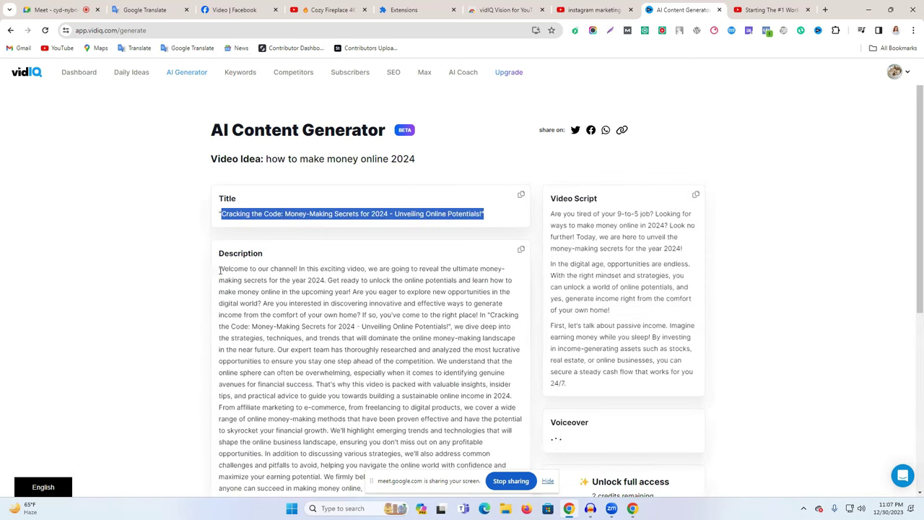
{"action": "left_click_drag", "start_coordinate": [220, 268], "coordinate": [592, 245]}
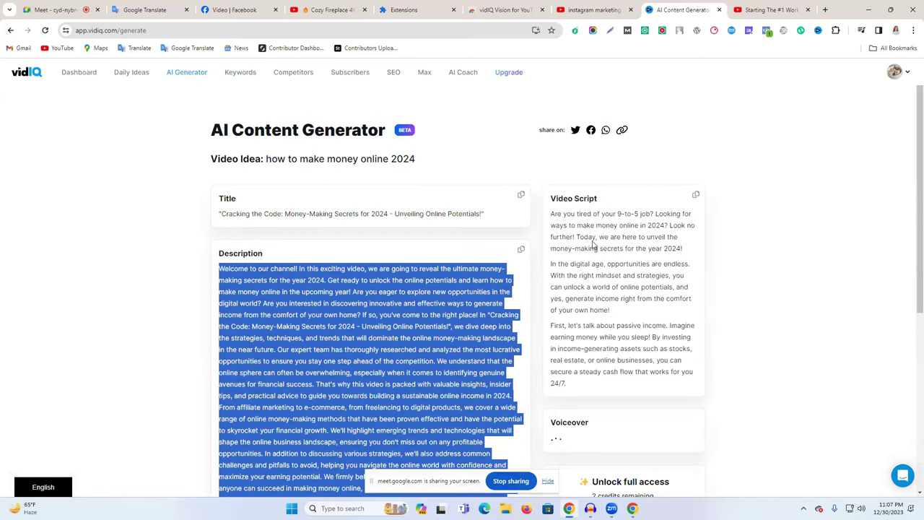
{"action": "left_click_drag", "start_coordinate": [557, 212], "coordinate": [677, 381]}
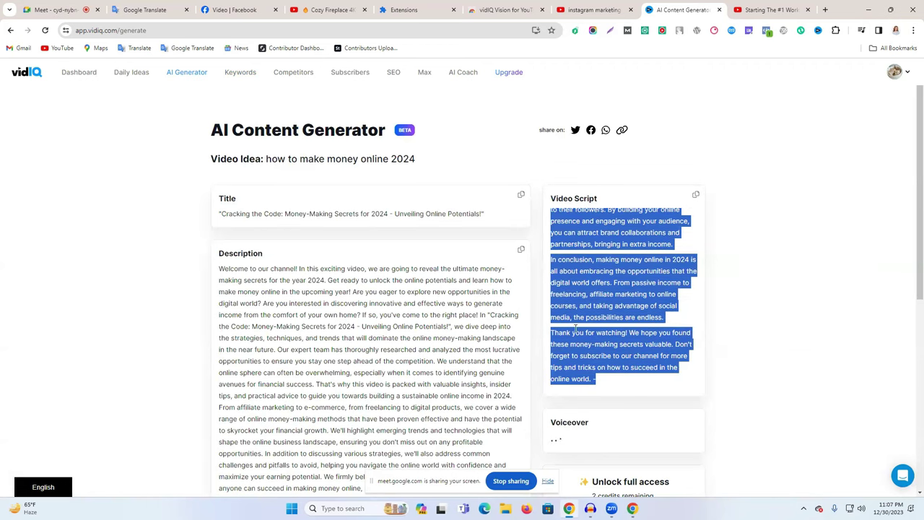
{"action": "scroll", "coordinate": [561, 332], "scroll_direction": "down", "scroll_amount": 2}
{"action": "scroll", "coordinate": [562, 331], "scroll_direction": "down", "scroll_amount": 3}
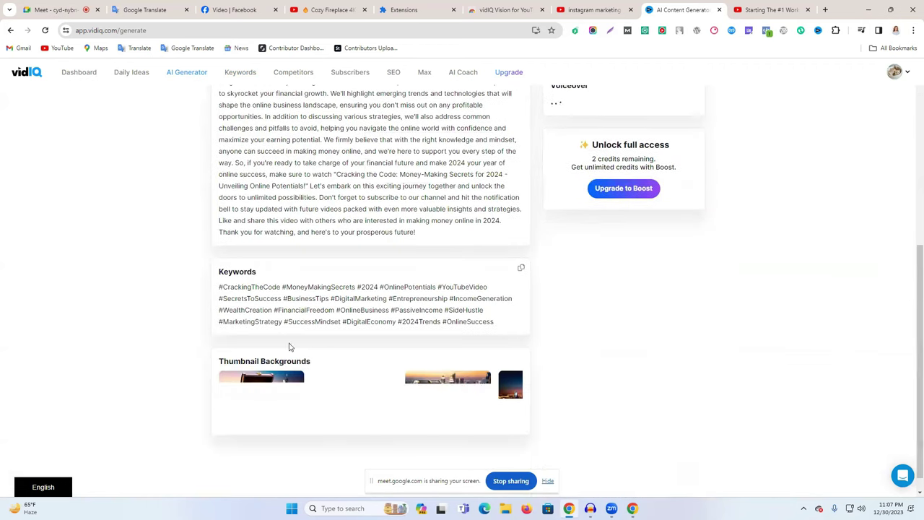
{"action": "triple_click", "coordinate": [256, 309]}
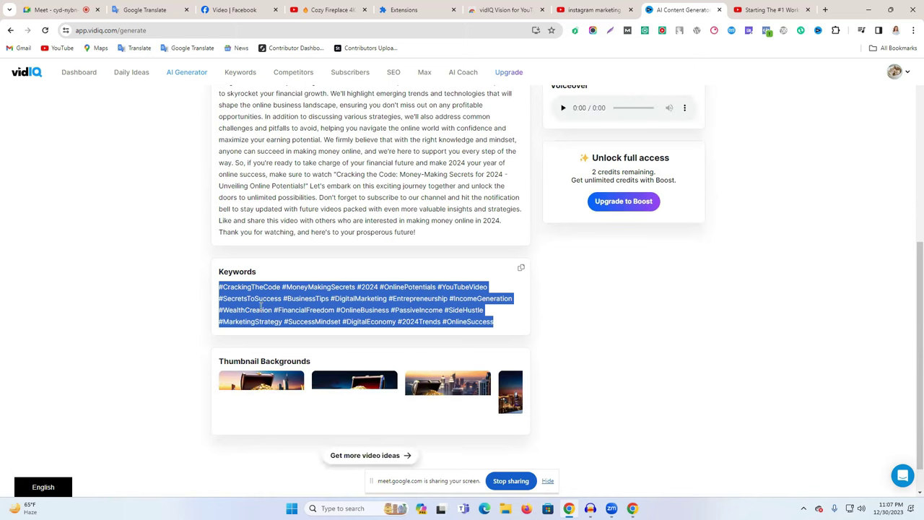
{"action": "left_click", "coordinate": [263, 309]}
{"action": "triple_click", "coordinate": [262, 309]}
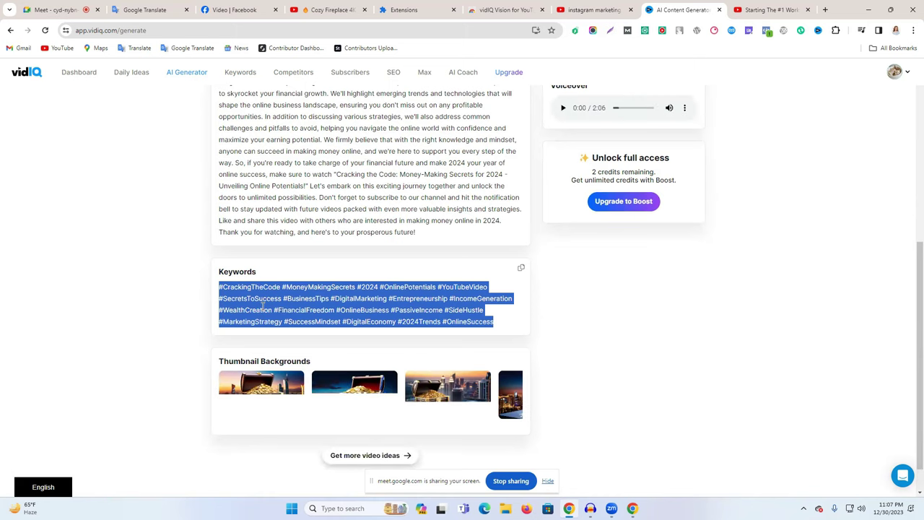
{"action": "scroll", "coordinate": [262, 309], "scroll_direction": "down", "scroll_amount": 1}
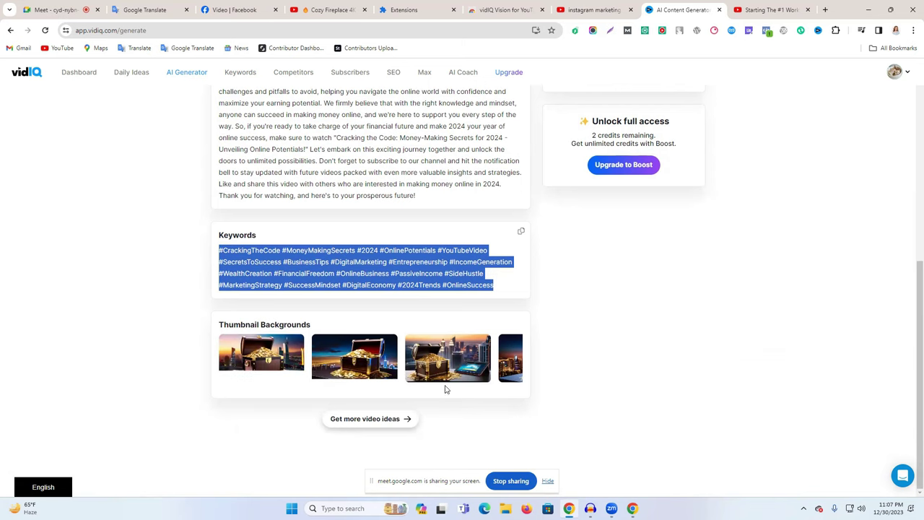
{"action": "mouse_move", "coordinate": [252, 367]}
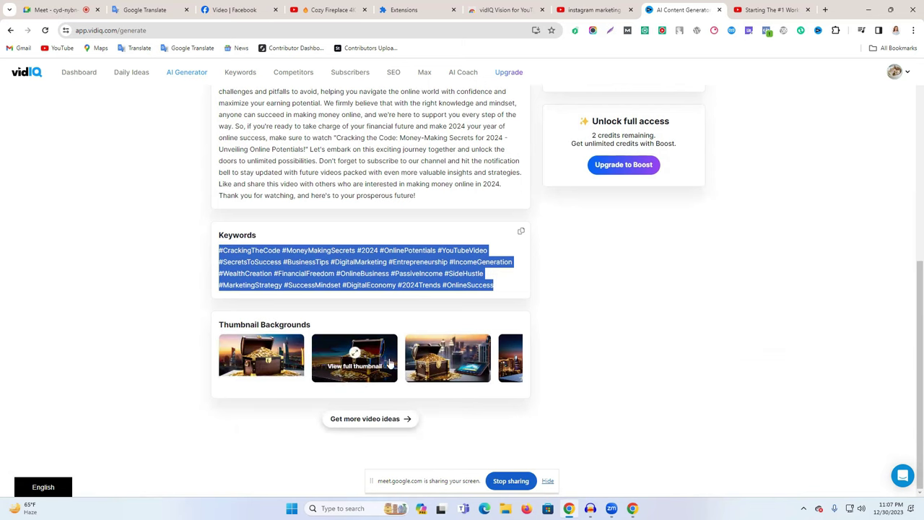
{"action": "scroll", "coordinate": [504, 377], "scroll_direction": "up", "scroll_amount": 3}
{"action": "scroll", "coordinate": [400, 381], "scroll_direction": "up", "scroll_amount": 2}
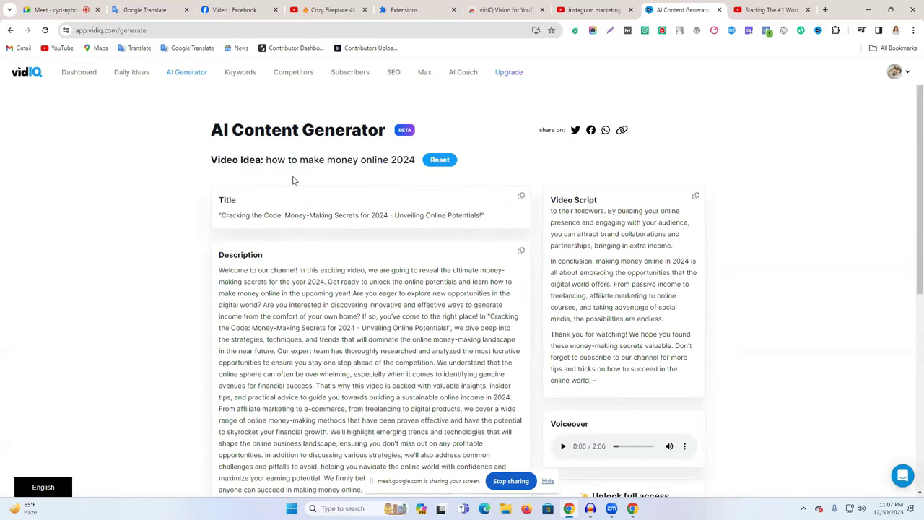
Step: Copy the video idea text 'how to make money online 2024'
{"action": "left_click_drag", "start_coordinate": [267, 160], "coordinate": [416, 163]}
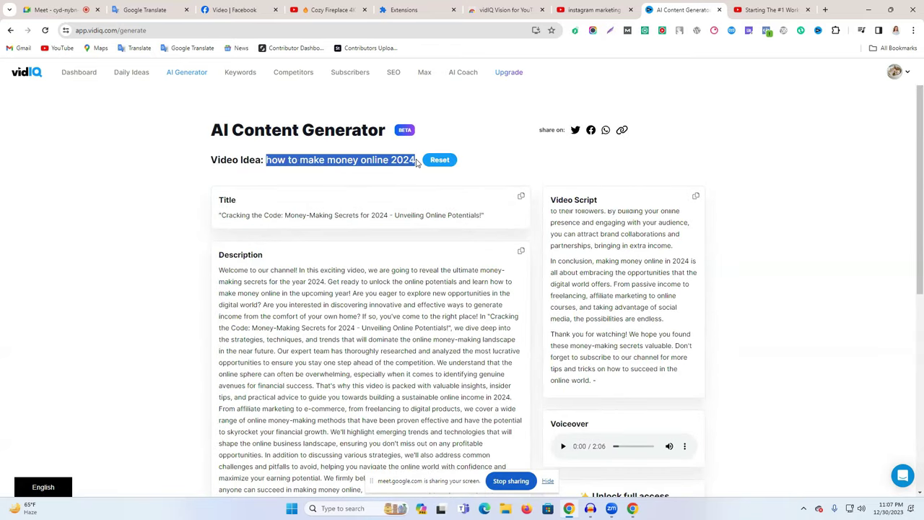
{"action": "right_click", "coordinate": [416, 160]}
{"action": "left_click", "coordinate": [465, 169]}
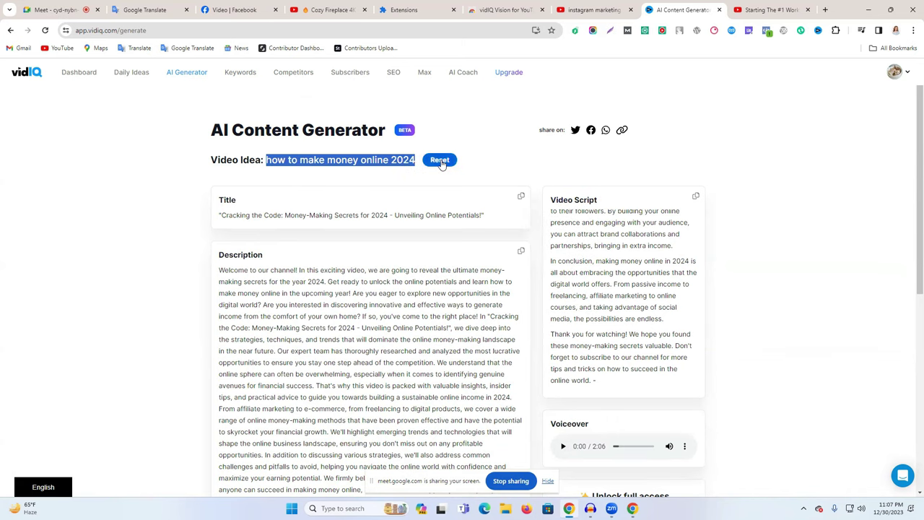
Step: Reset the generator and regenerate content from the pasted video idea
{"action": "left_click", "coordinate": [440, 161]}
{"action": "key", "text": "ctrl+v"}
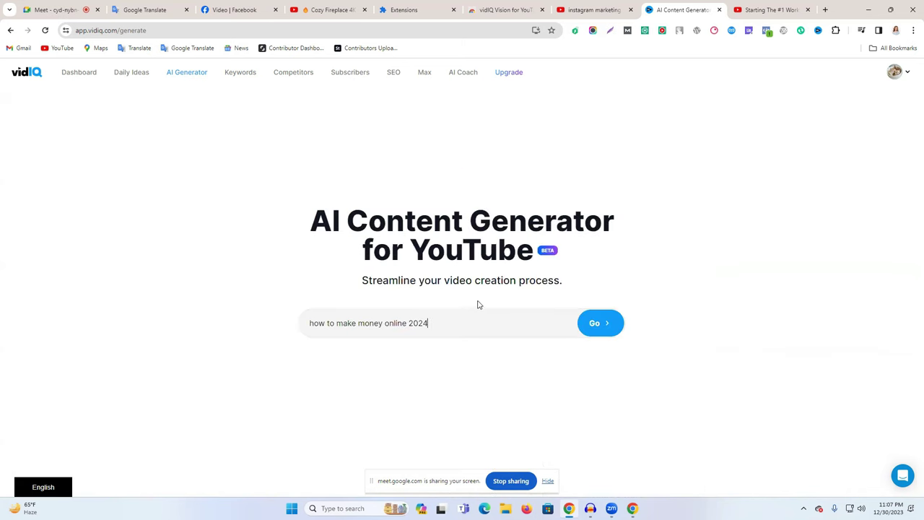
{"action": "left_click", "coordinate": [617, 332]}
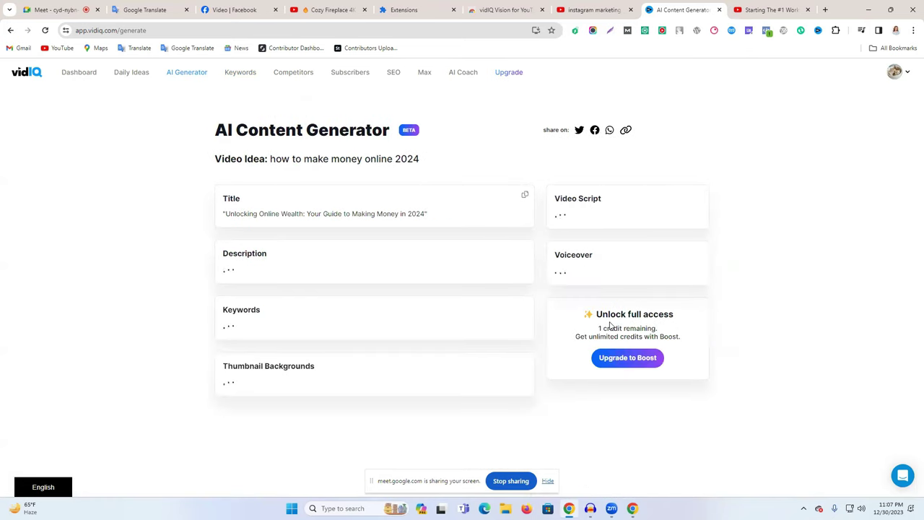
Step: Review the new results and select the title 'Unlocking Online Wealth: Your Guide to Making Money in 2024'
{"action": "triple_click", "coordinate": [260, 214]}
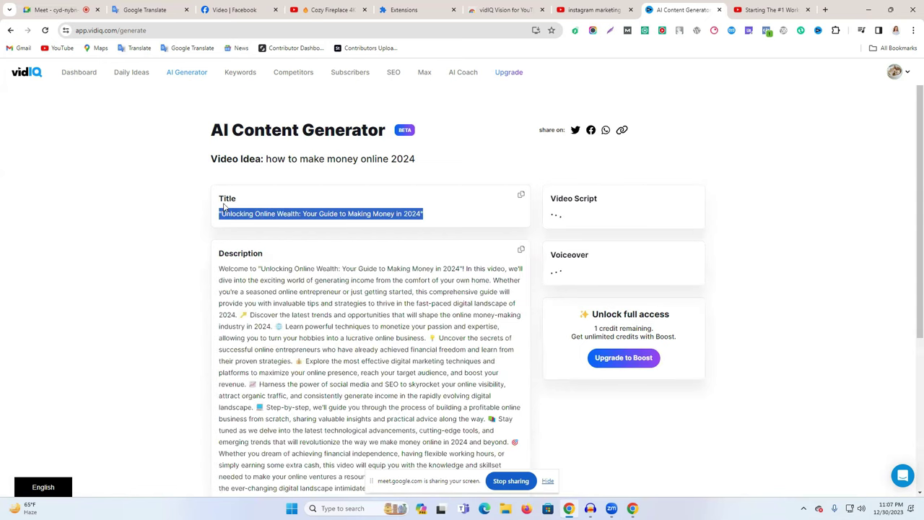
{"action": "scroll", "coordinate": [320, 329], "scroll_direction": "down", "scroll_amount": 3}
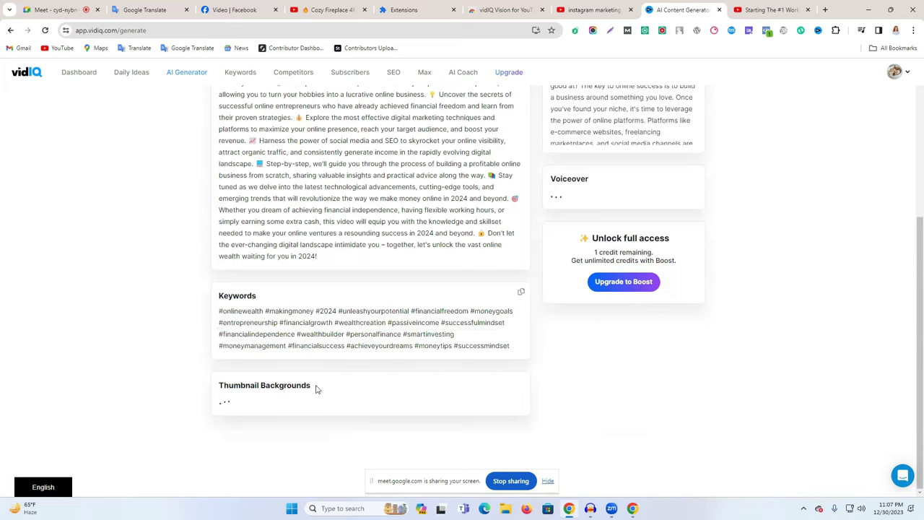
{"action": "scroll", "coordinate": [672, 325], "scroll_direction": "up", "scroll_amount": 1}
{"action": "scroll", "coordinate": [672, 325], "scroll_direction": "up", "scroll_amount": 1}
{"action": "scroll", "coordinate": [650, 289], "scroll_direction": "up", "scroll_amount": 2}
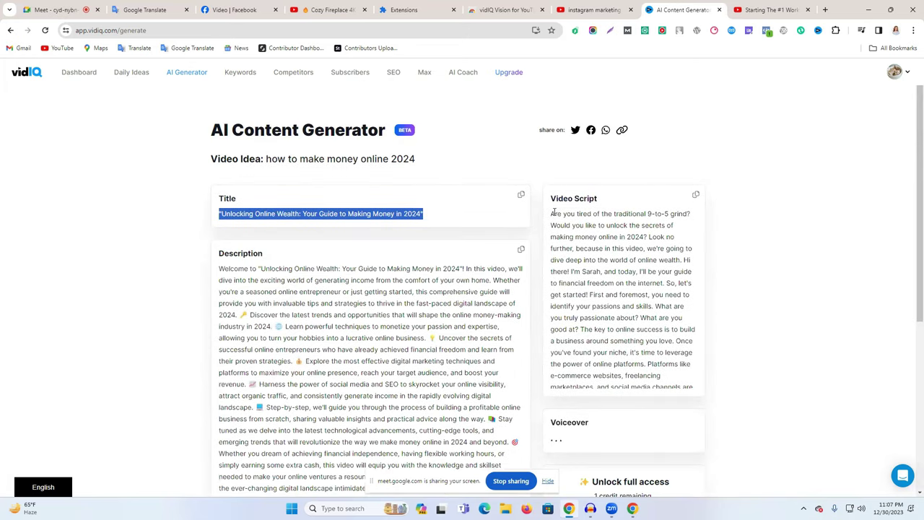
{"action": "left_click_drag", "start_coordinate": [553, 214], "coordinate": [597, 352]}
{"action": "left_click", "coordinate": [738, 302]}
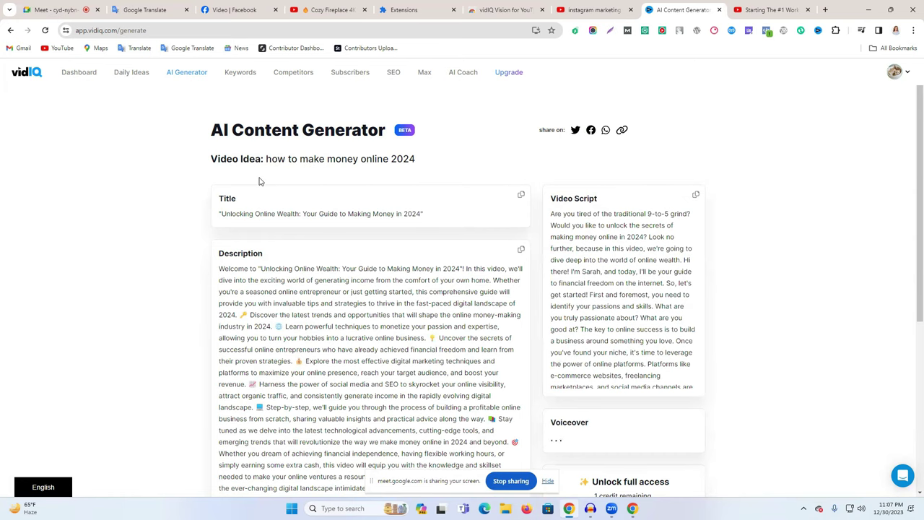
{"action": "triple_click", "coordinate": [322, 214]}
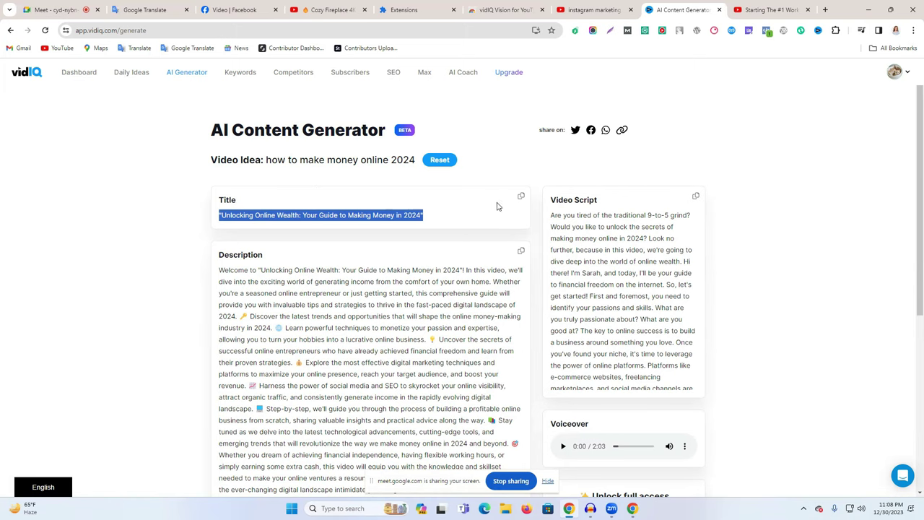
Step: Copy the generated title and paste it into Google Translate, replacing the old text
{"action": "left_click", "coordinate": [520, 197]}
{"action": "left_click", "coordinate": [148, 9]}
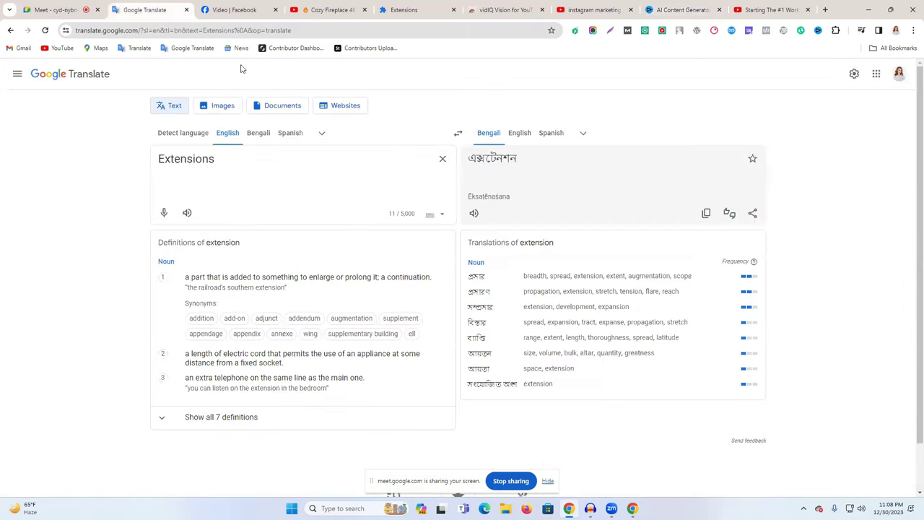
{"action": "left_click", "coordinate": [442, 156]}
{"action": "key", "text": "ctrl+v"}
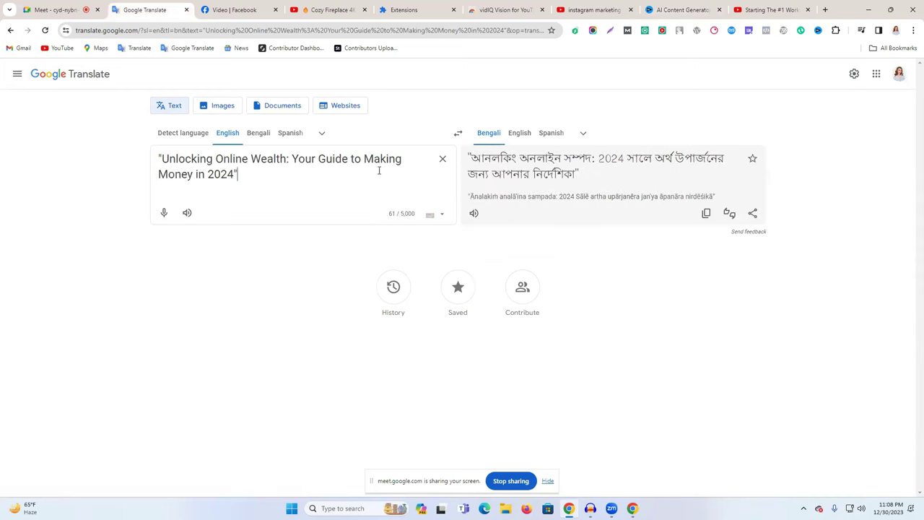
Step: Remove the quote marks around the pasted title
{"action": "double_click", "coordinate": [176, 159]}
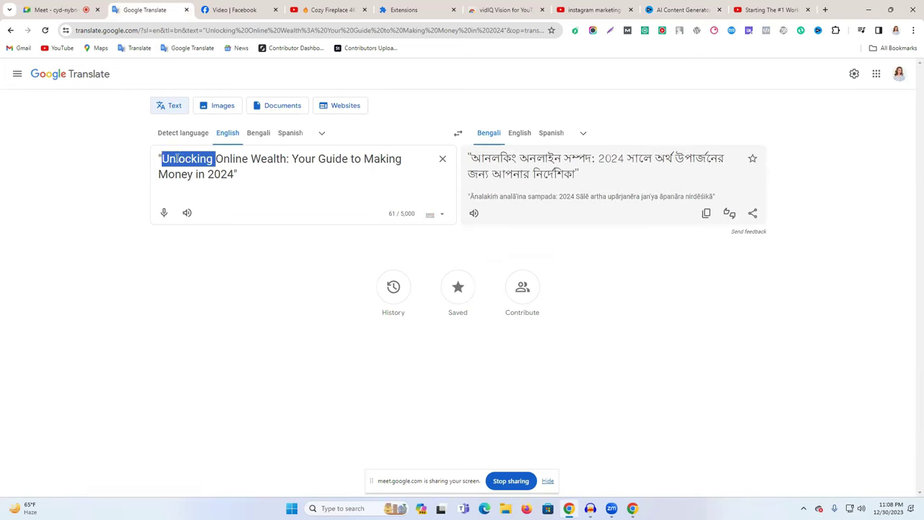
{"action": "left_click", "coordinate": [159, 158]}
{"action": "left_click", "coordinate": [161, 157]}
{"action": "key", "text": "BackSpace"}
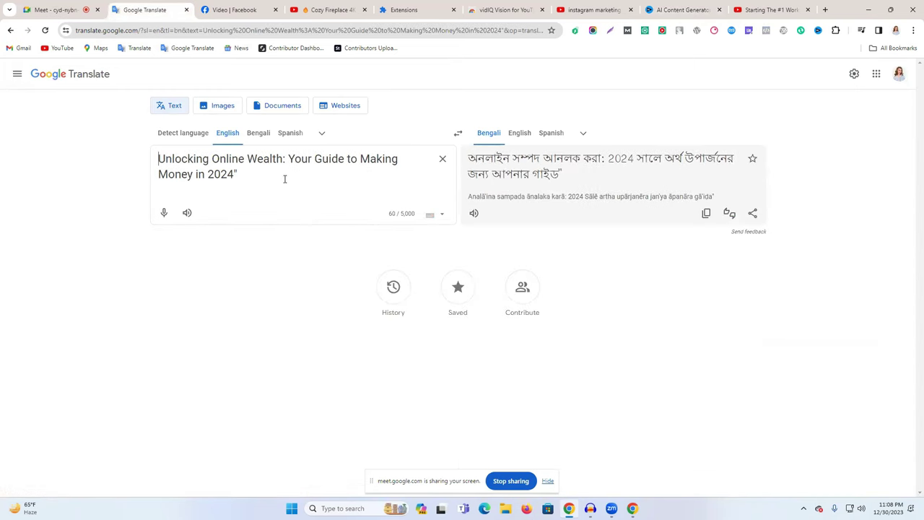
{"action": "left_click", "coordinate": [281, 175]}
{"action": "key", "text": "BackSpace"}
Step: Delete 'Unlocking Online Wealth: ' so the text reads 'Your Guide to Making Money in 2024'
{"action": "left_click_drag", "start_coordinate": [289, 160], "coordinate": [300, 194]}
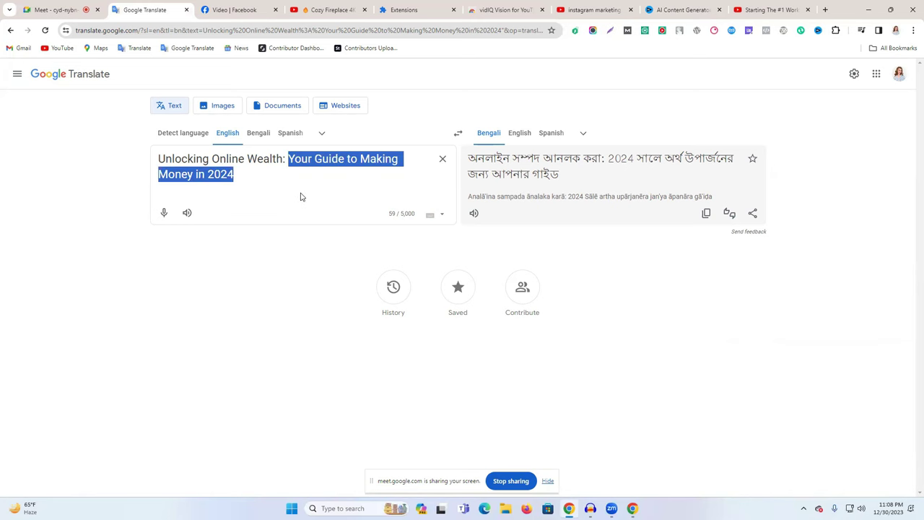
{"action": "left_click", "coordinate": [300, 195]}
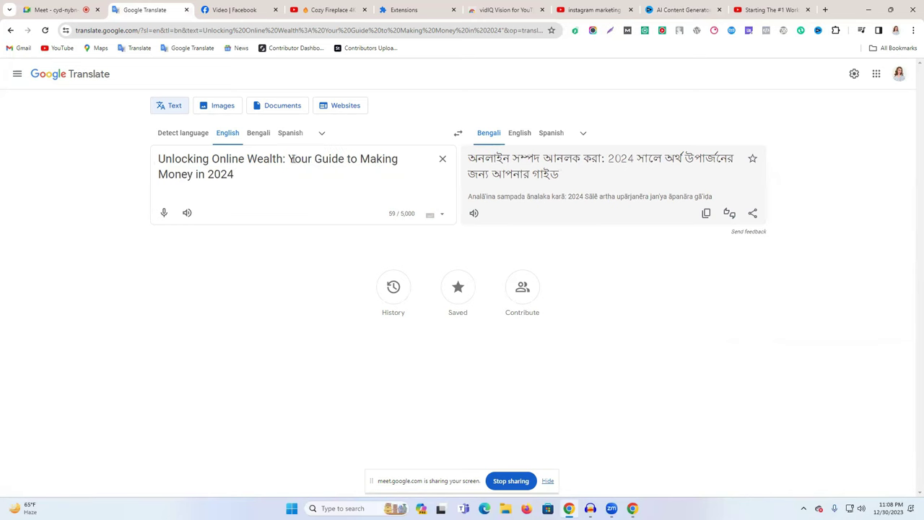
{"action": "left_click_drag", "start_coordinate": [290, 159], "coordinate": [293, 196]}
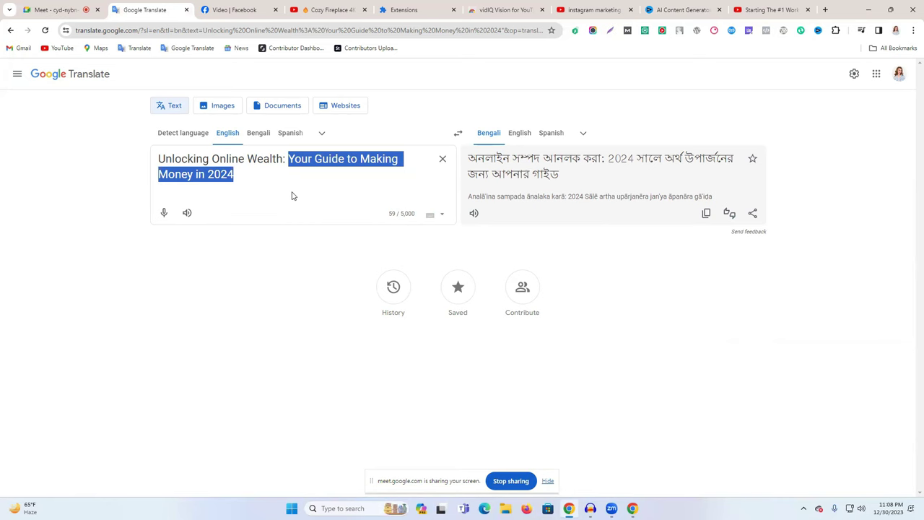
{"action": "left_click", "coordinate": [214, 168]}
{"action": "double_click", "coordinate": [182, 158]}
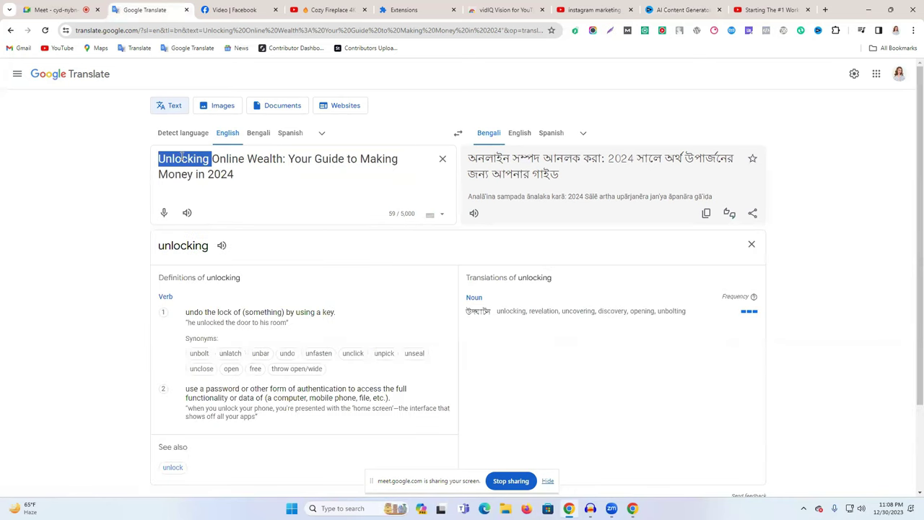
{"action": "key", "text": "BackSpace"}
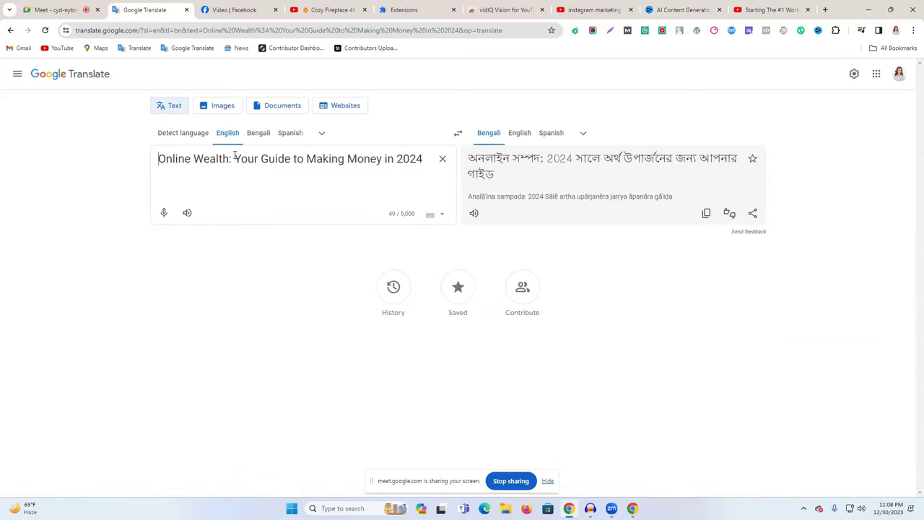
{"action": "left_click_drag", "start_coordinate": [235, 159], "coordinate": [157, 158]}
{"action": "key", "text": "BackSpace"}
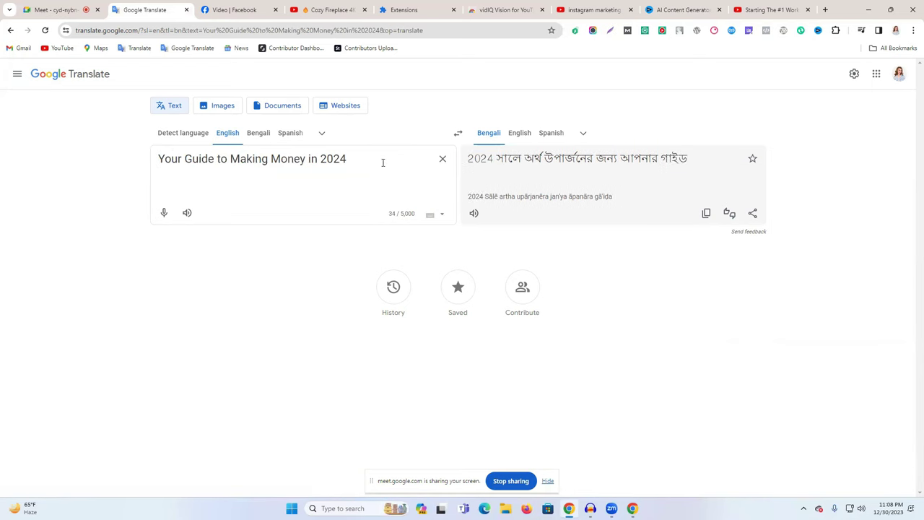
Step: Tidy the end of the text and return to the vidIQ generator results
{"action": "left_click", "coordinate": [378, 161]}
{"action": "type", "text": "-"}
{"action": "left_click_drag", "start_coordinate": [239, 159], "coordinate": [312, 159]}
{"action": "left_click", "coordinate": [390, 160]}
{"action": "key", "text": "BackSpace"}
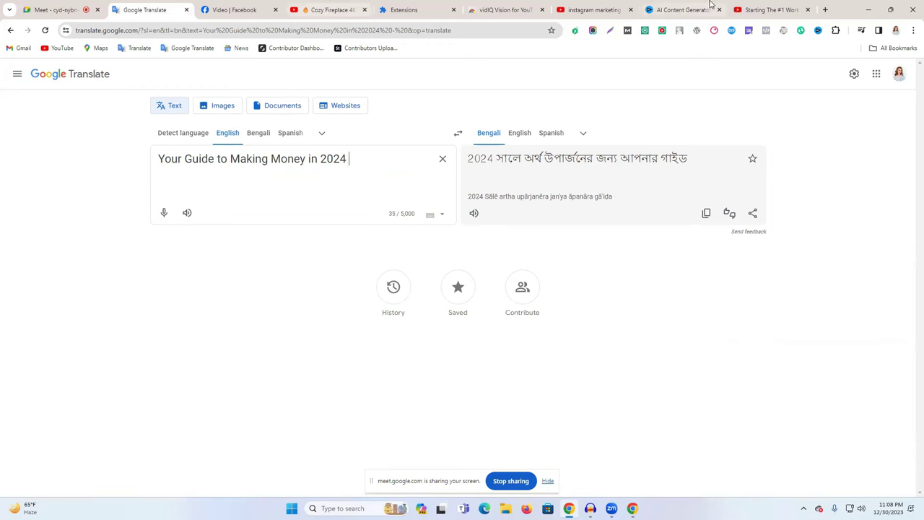
{"action": "left_click", "coordinate": [682, 10]}
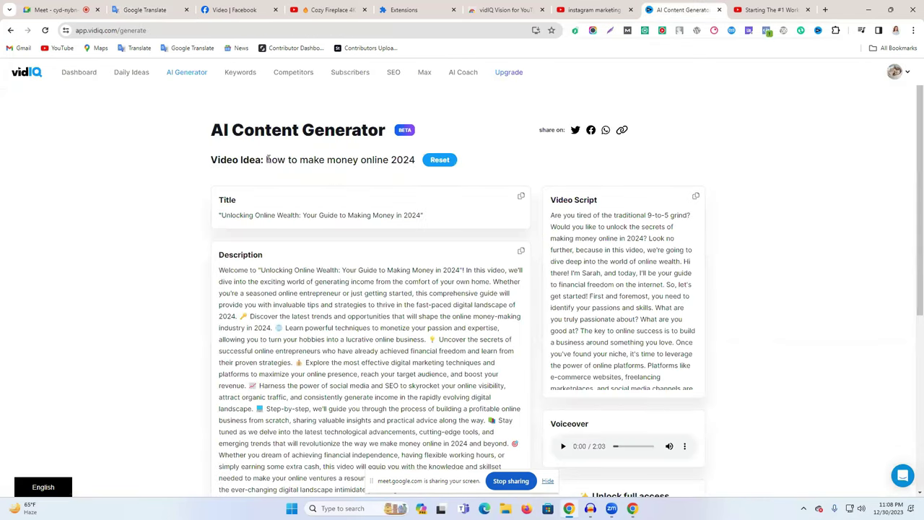
Step: Paste the video idea 'how to make money online 2024' before the title in Google Translate
{"action": "left_click_drag", "start_coordinate": [267, 159], "coordinate": [418, 163]}
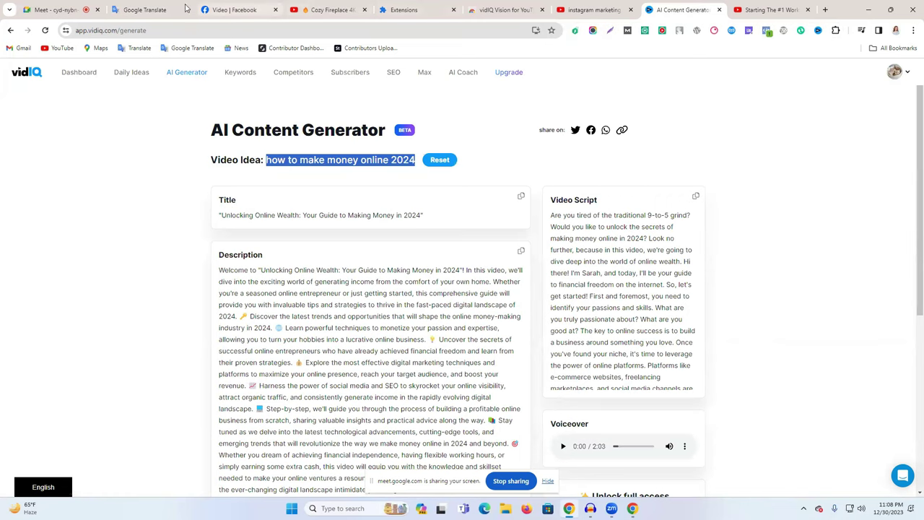
{"action": "left_click", "coordinate": [148, 10]}
{"action": "key", "text": "ctrl+v"}
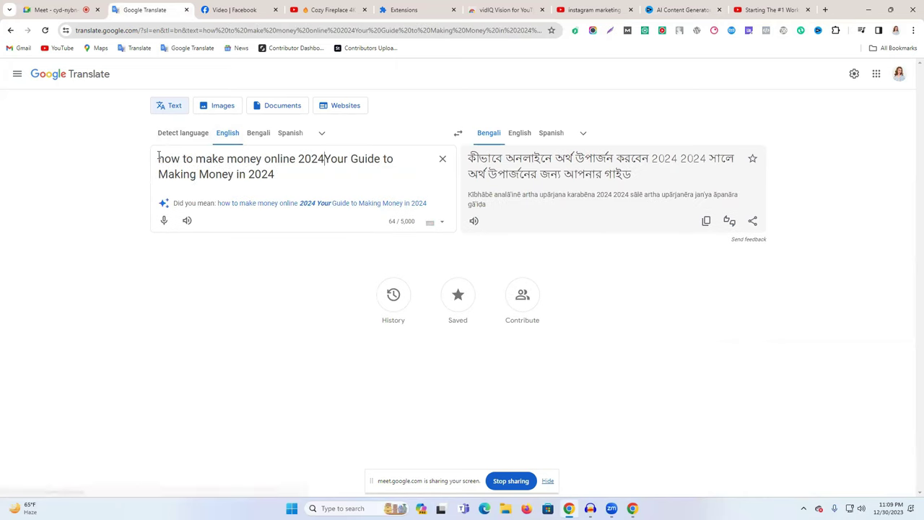
Step: Separate the idea and title with '|' and capitalize the idea as 'How to Make Money Online'
{"action": "type", "text": "\\"}
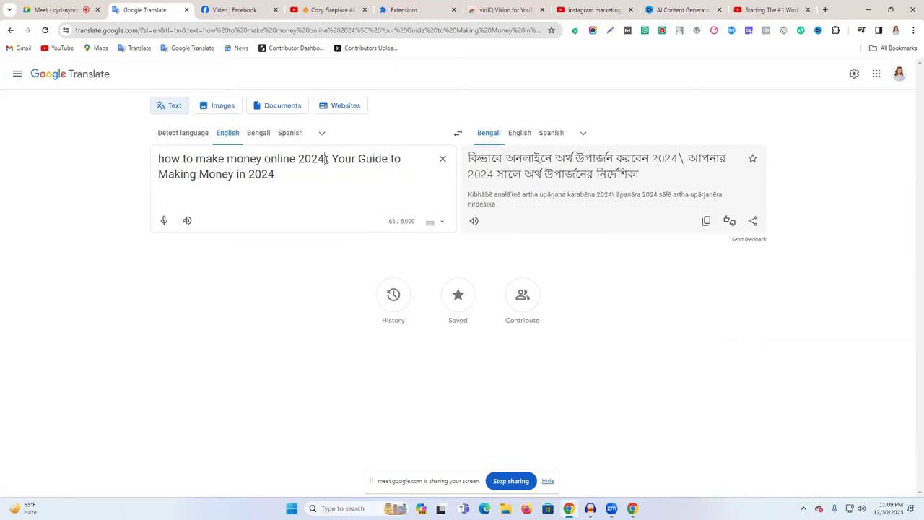
{"action": "left_click", "coordinate": [325, 159]}
{"action": "key", "text": "Delete"}
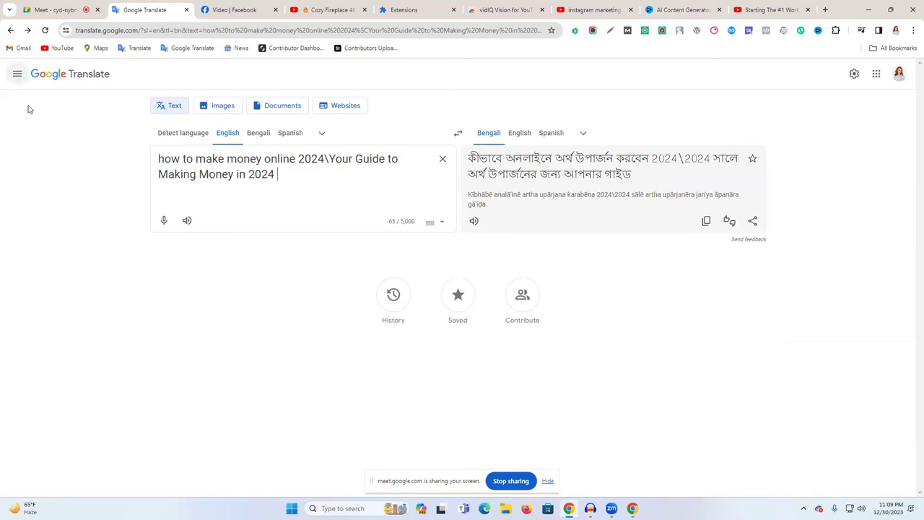
{"action": "double_click", "coordinate": [326, 158]}
{"action": "left_click", "coordinate": [326, 158]}
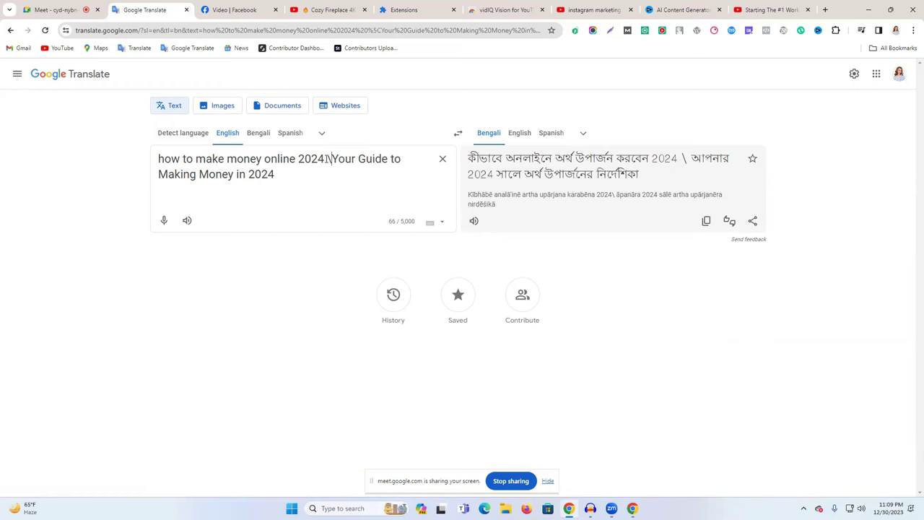
{"action": "key", "text": "Delete"}
{"action": "type", "text": "|"}
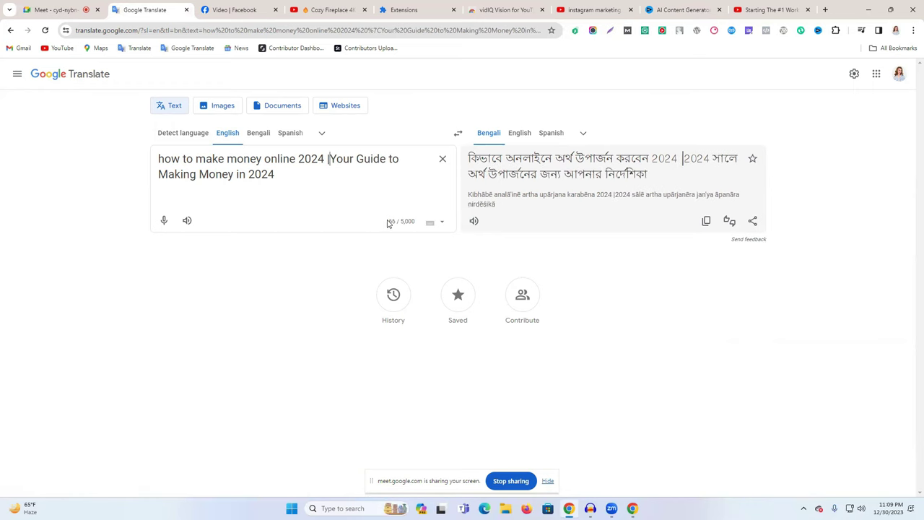
{"action": "left_click_drag", "start_coordinate": [158, 158], "coordinate": [273, 159]}
{"action": "type", "text": "H"}
{"action": "type", "text": "M"}
{"action": "type", "text": "M"}
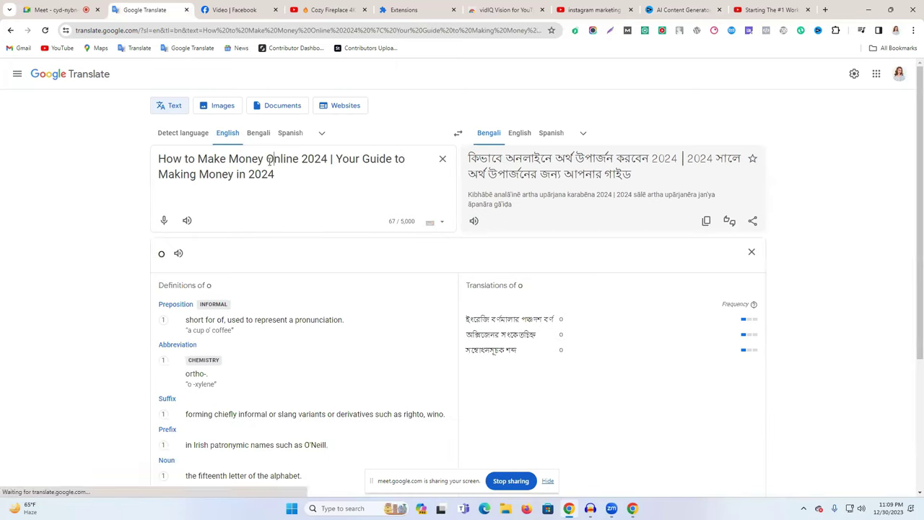
{"action": "type", "text": "O"}
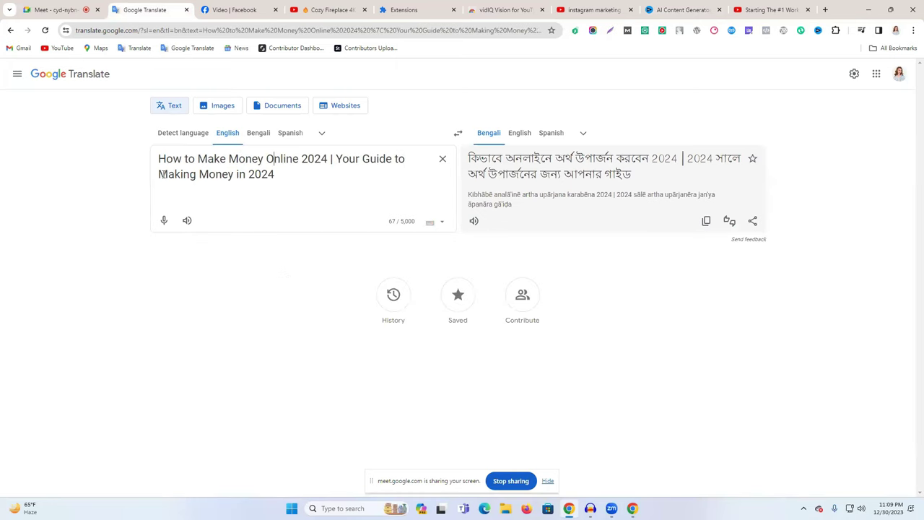
Step: Select words and then the whole English title in the Translate source text
{"action": "left_click_drag", "start_coordinate": [154, 176], "coordinate": [158, 160]}
{"action": "left_click", "coordinate": [213, 171]}
{"action": "left_click_drag", "start_coordinate": [234, 174], "coordinate": [146, 176]}
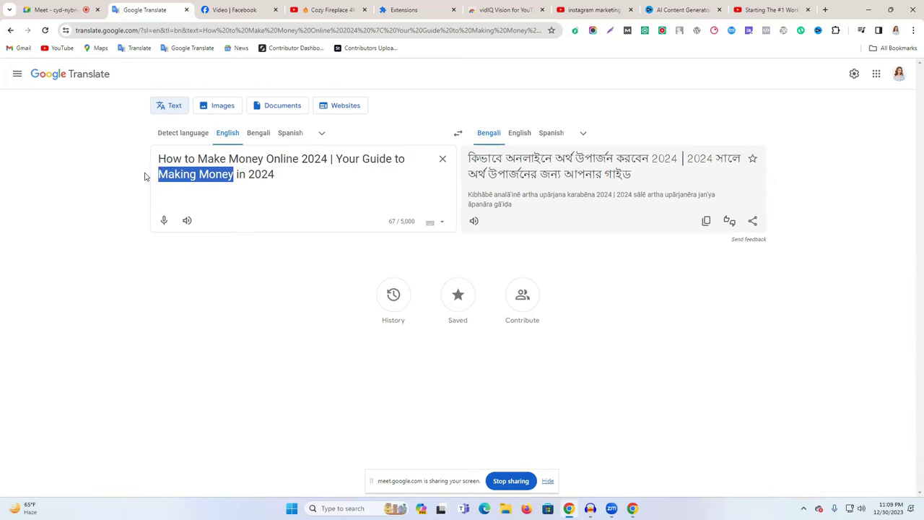
{"action": "left_click_drag", "start_coordinate": [193, 158], "coordinate": [265, 158]}
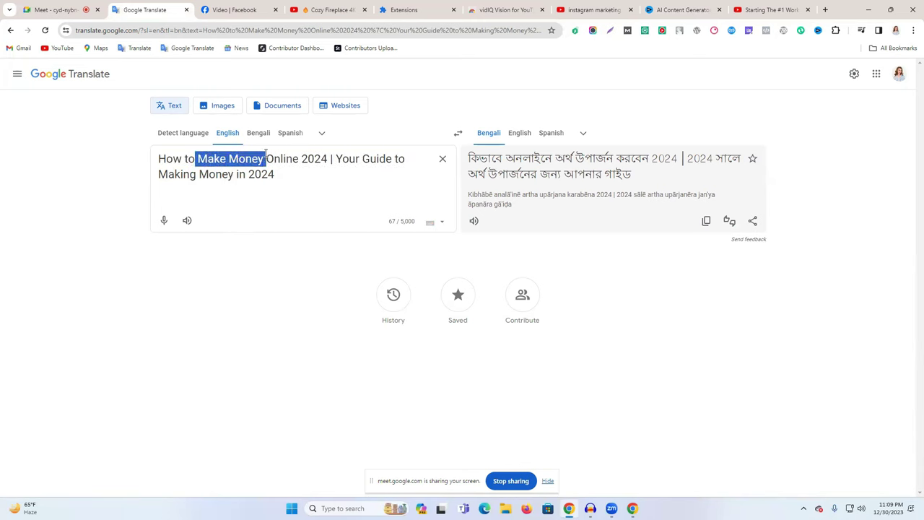
{"action": "triple_click", "coordinate": [274, 160]}
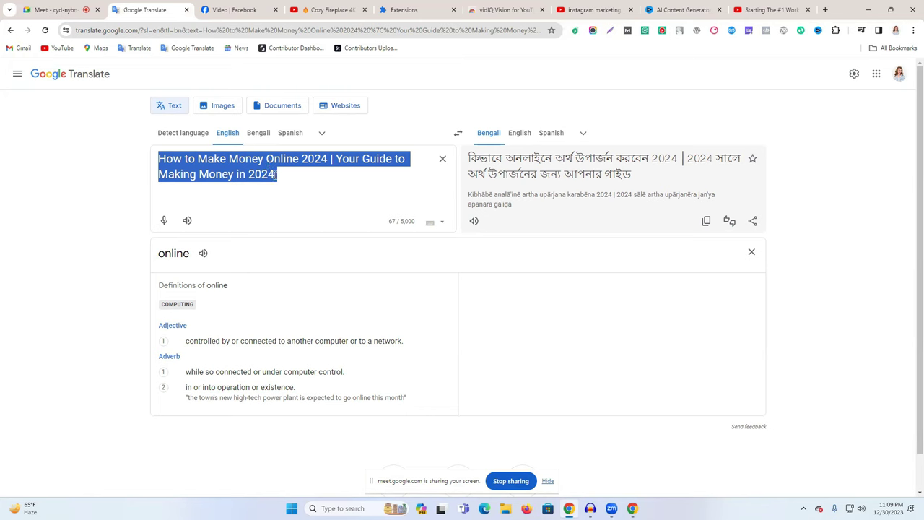
{"action": "left_click", "coordinate": [275, 175]}
{"action": "triple_click", "coordinate": [275, 175]}
{"action": "left_click_drag", "start_coordinate": [201, 156], "coordinate": [296, 156]}
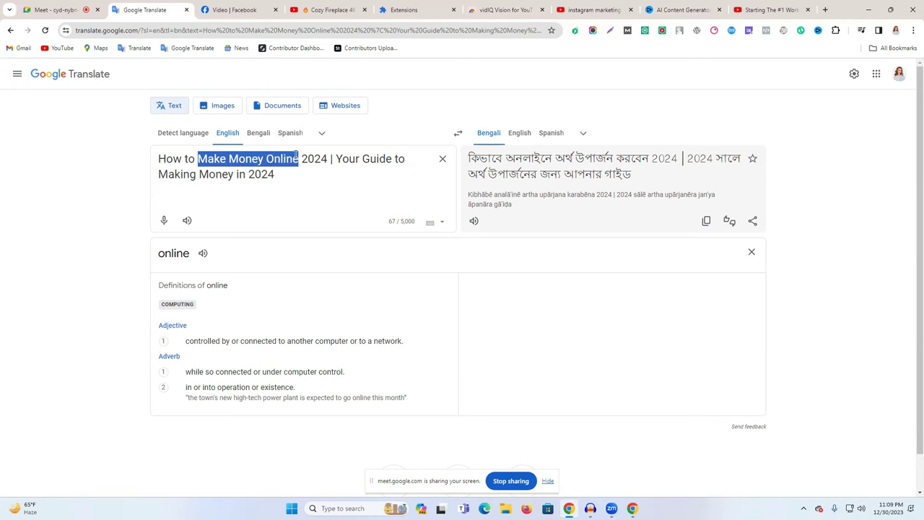
{"action": "left_click", "coordinate": [243, 173]}
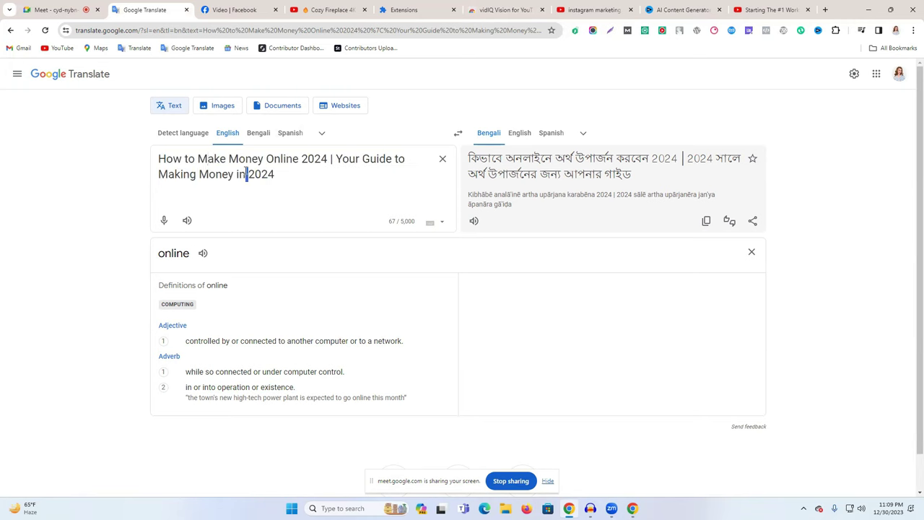
{"action": "triple_click", "coordinate": [245, 171]}
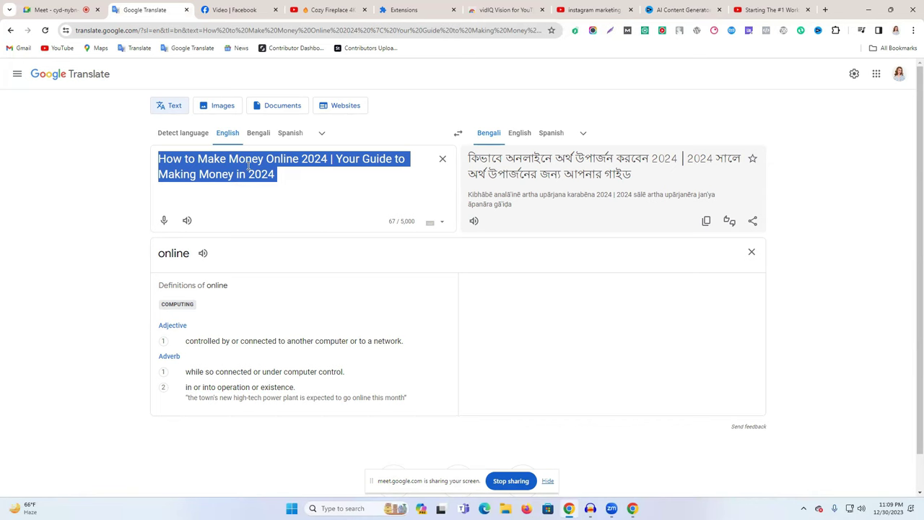
Step: Select 'How to Make Money Online 2024' in Translate and focus YouTube's search box
{"action": "left_click", "coordinate": [611, 6]}
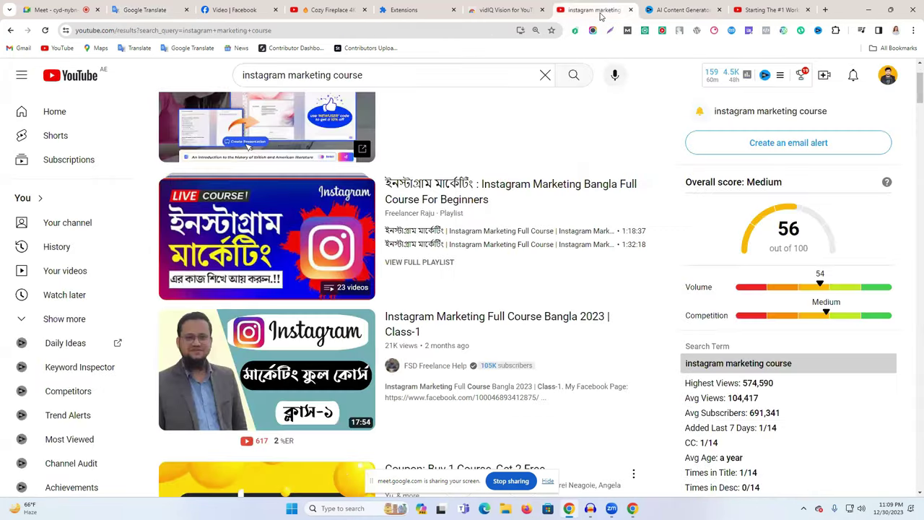
{"action": "left_click", "coordinate": [418, 9]}
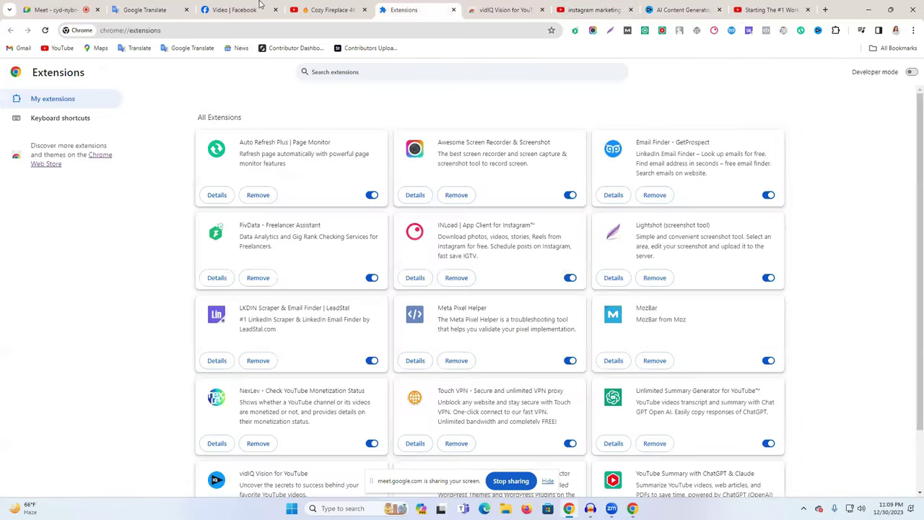
{"action": "left_click", "coordinate": [260, 9]}
{"action": "key", "text": "ctrl+Tab"}
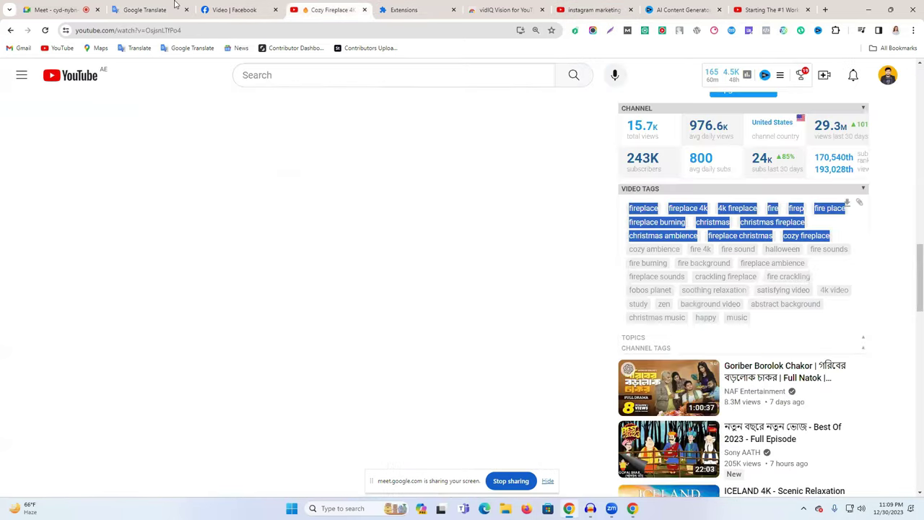
{"action": "left_click", "coordinate": [146, 9]}
{"action": "left_click_drag", "start_coordinate": [158, 159], "coordinate": [328, 160]}
{"action": "key", "text": "ctrl+c"}
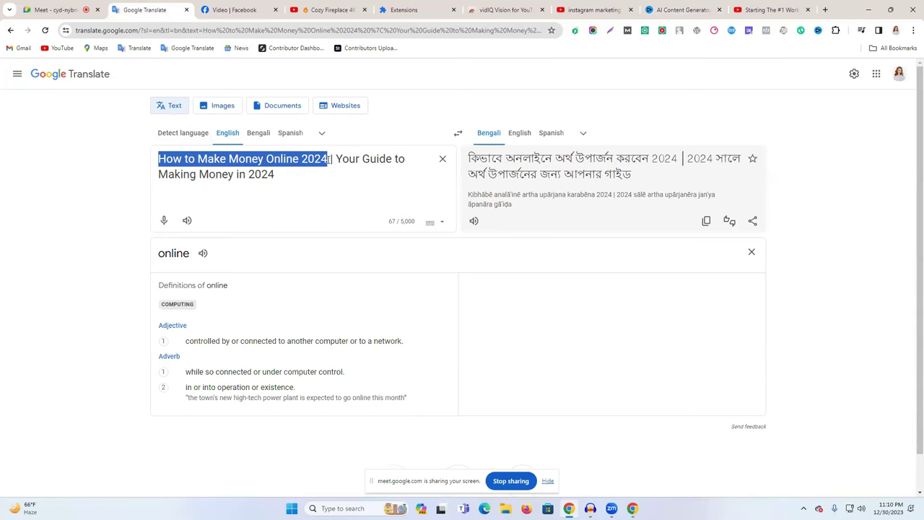
{"action": "left_click", "coordinate": [592, 9]}
{"action": "left_click", "coordinate": [323, 75]}
Step: Search YouTube for 'How to Make Money Online 2024' and browse the results
{"action": "key", "text": "ctrl+v"}
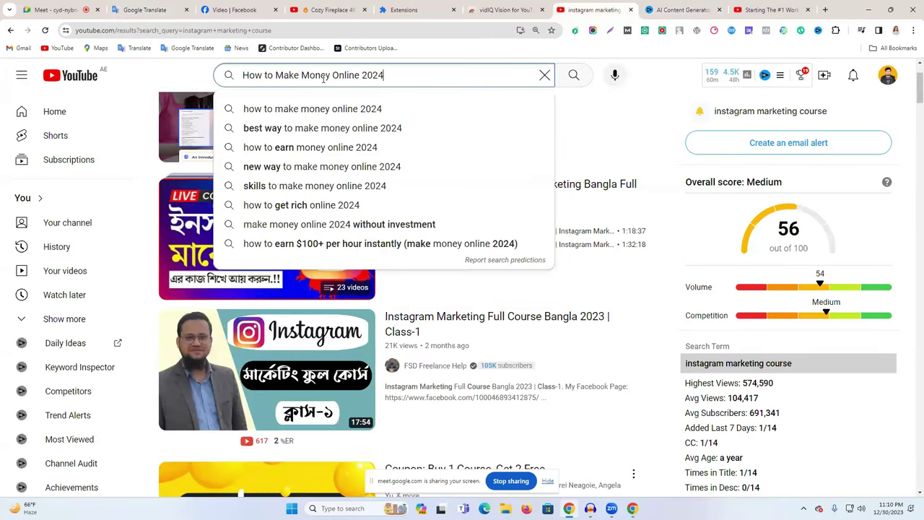
{"action": "key", "text": "Return"}
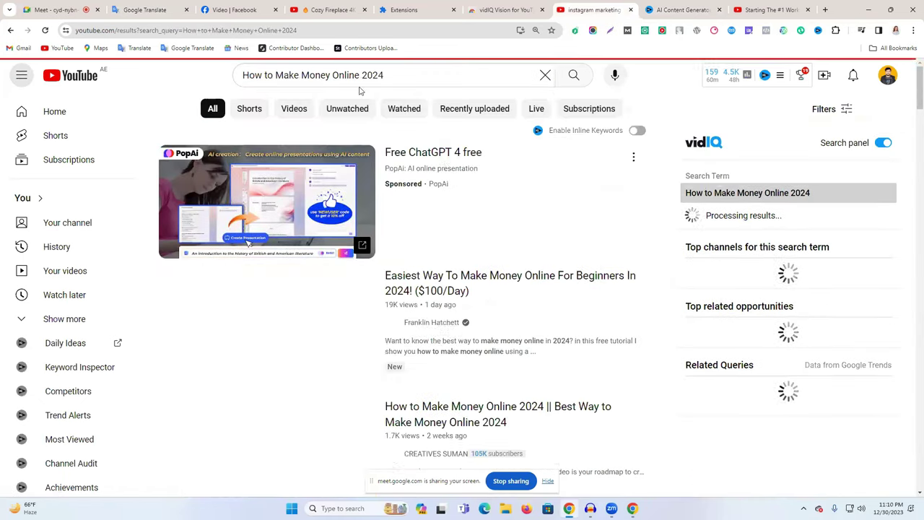
{"action": "scroll", "coordinate": [433, 260], "scroll_direction": "down", "scroll_amount": 1}
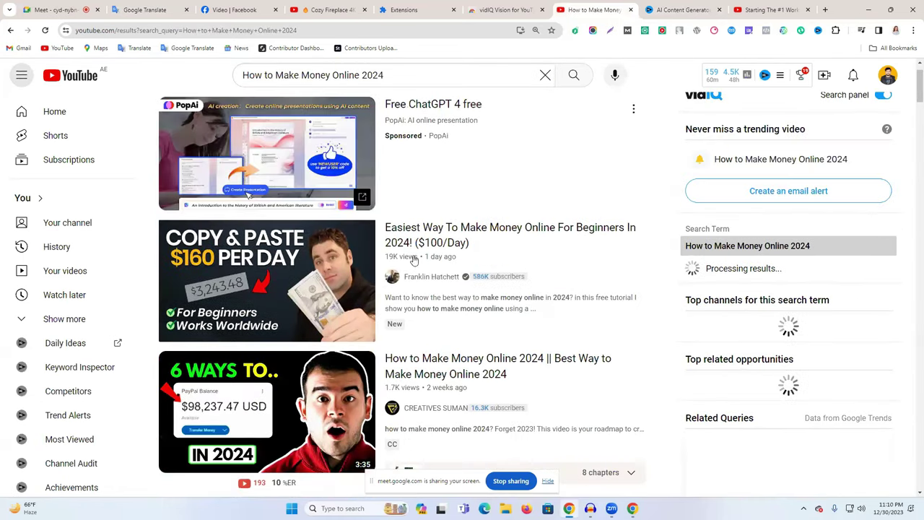
{"action": "mouse_move", "coordinate": [404, 254]}
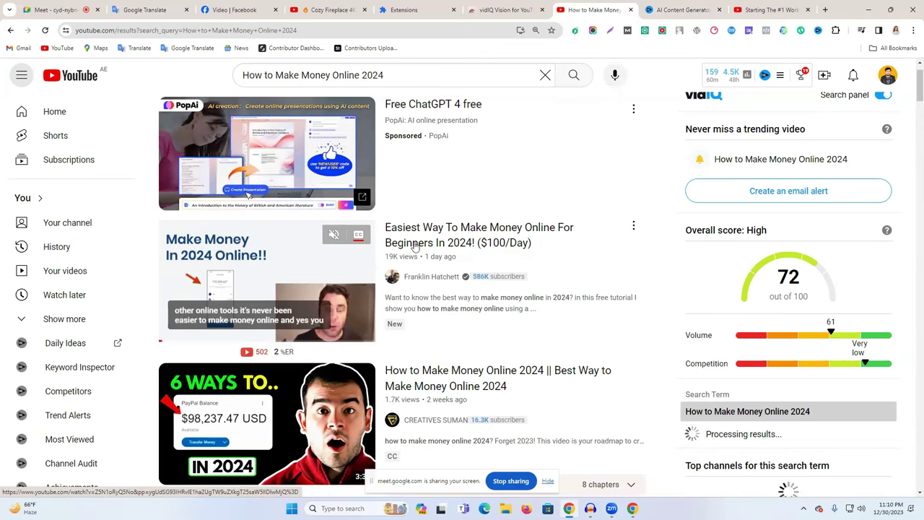
{"action": "scroll", "coordinate": [462, 244], "scroll_direction": "down", "scroll_amount": 2}
{"action": "scroll", "coordinate": [433, 240], "scroll_direction": "up", "scroll_amount": 2}
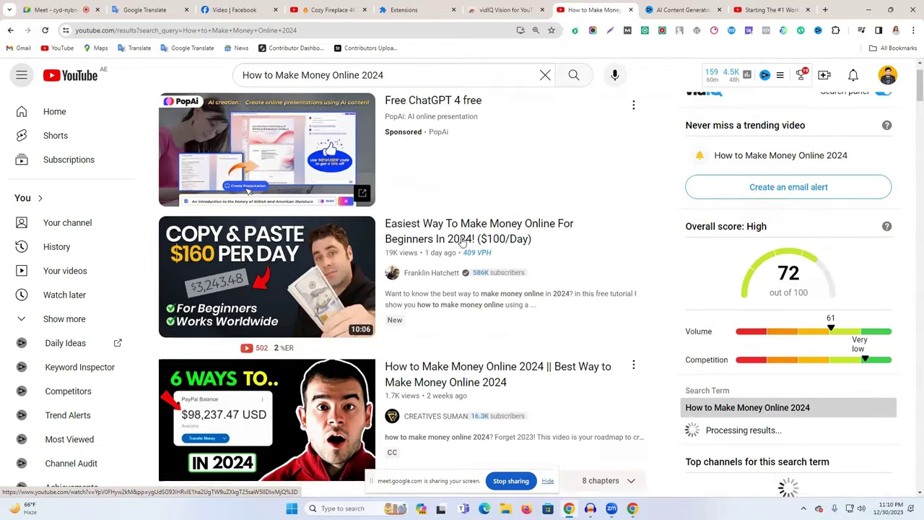
{"action": "scroll", "coordinate": [407, 236], "scroll_direction": "down", "scroll_amount": 4}
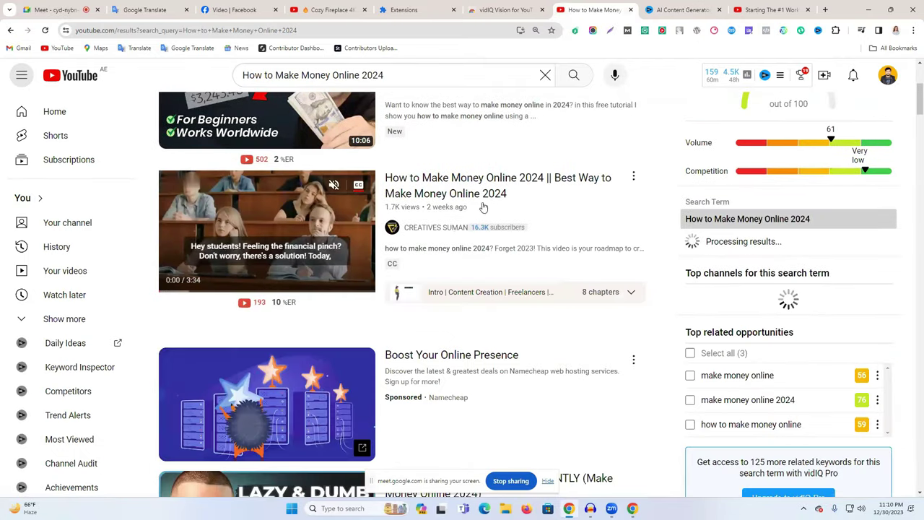
{"action": "scroll", "coordinate": [407, 268], "scroll_direction": "up", "scroll_amount": 1}
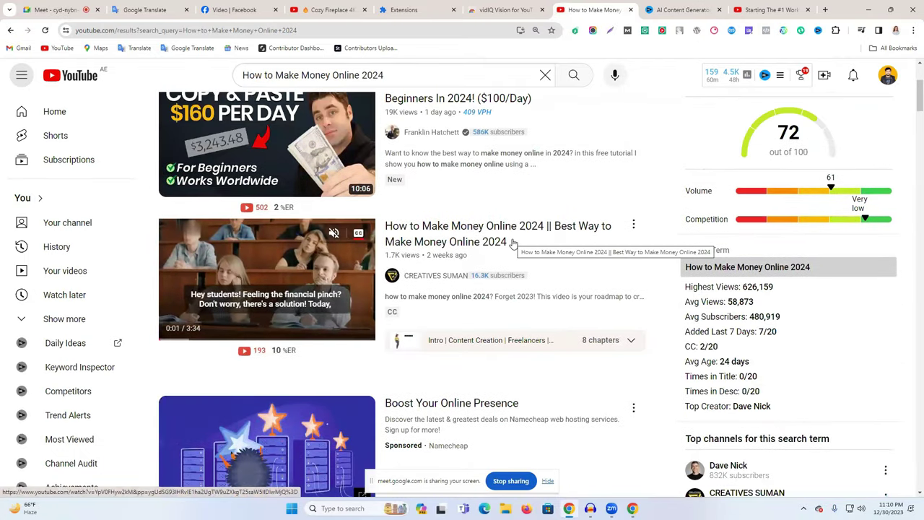
Step: Open 'How to Make Money Online 2024 || Best Way to Make Money Online 2024' and select its title
{"action": "left_click", "coordinate": [473, 243]}
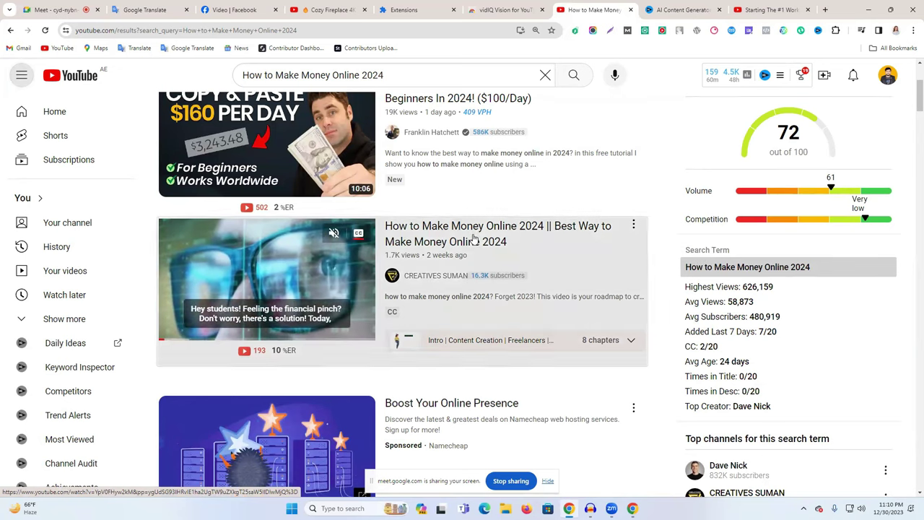
{"action": "scroll", "coordinate": [350, 280], "scroll_direction": "down", "scroll_amount": 1}
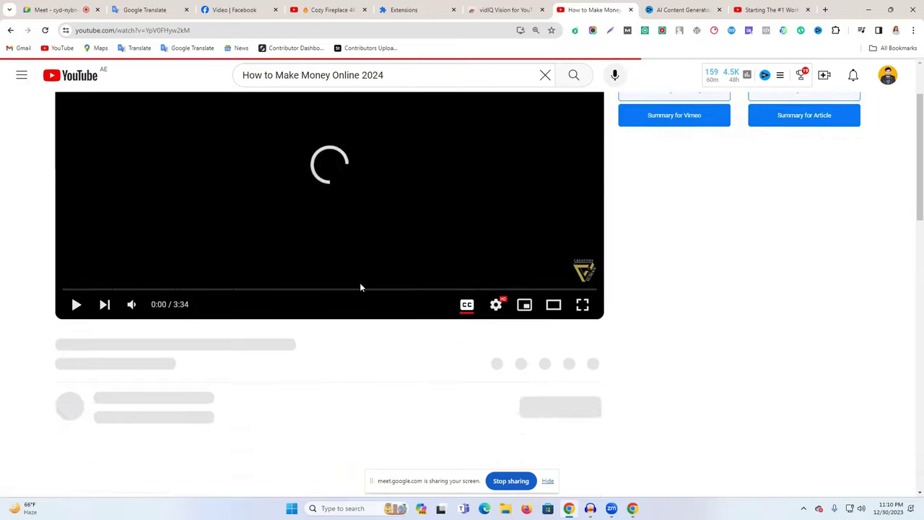
{"action": "triple_click", "coordinate": [220, 335]}
{"action": "key", "text": "ctrl+c"}
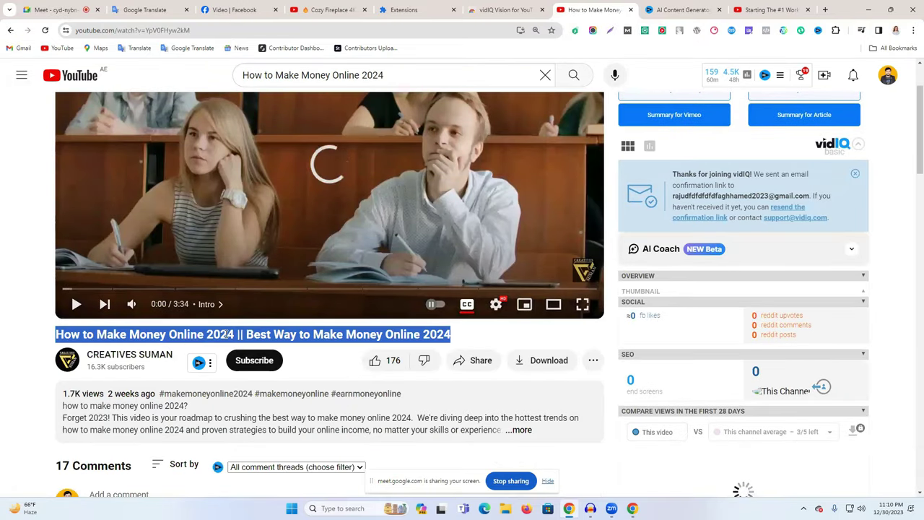
Step: In Google Translate, paste the video title on a second line and insert 'Best Way' into the first title
{"action": "left_click", "coordinate": [148, 9]}
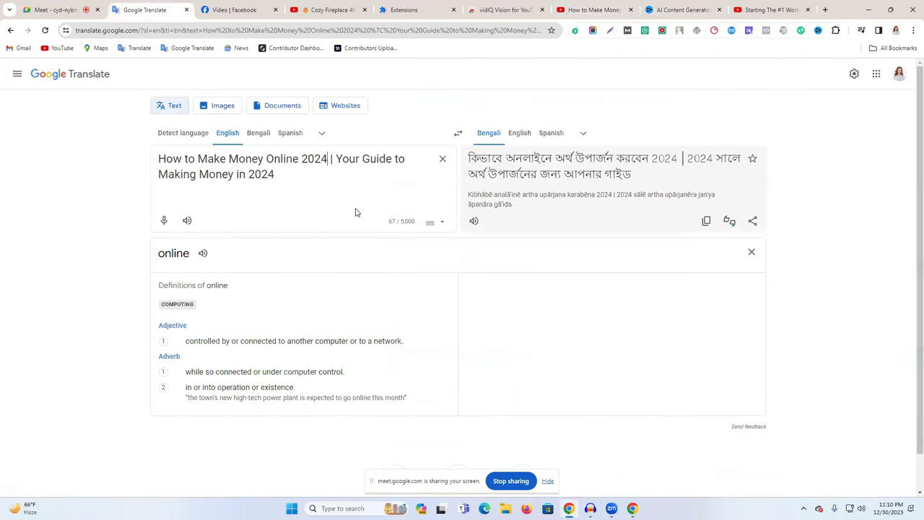
{"action": "key", "text": "Return"}
{"action": "key", "text": "Return"}
{"action": "key", "text": "Return"}
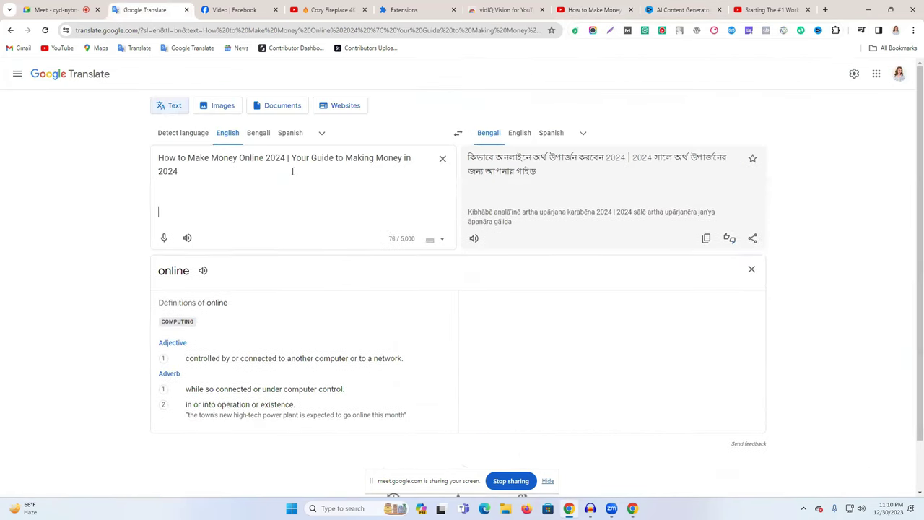
{"action": "key", "text": "ctrl+v"}
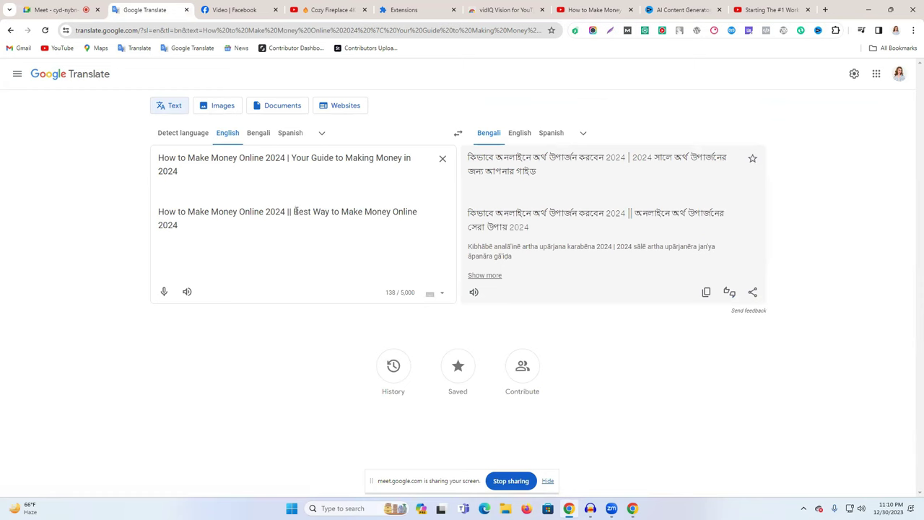
{"action": "left_click_drag", "start_coordinate": [293, 212], "coordinate": [304, 221]}
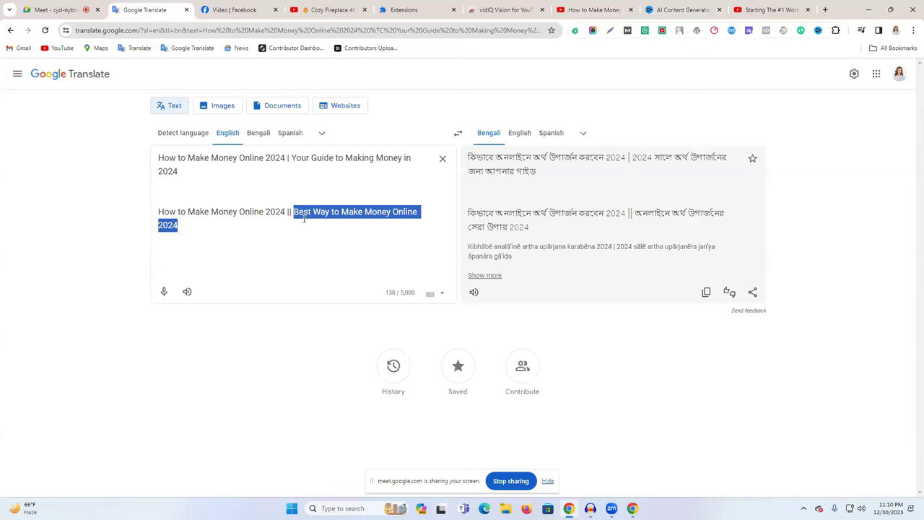
{"action": "left_click", "coordinate": [329, 214]}
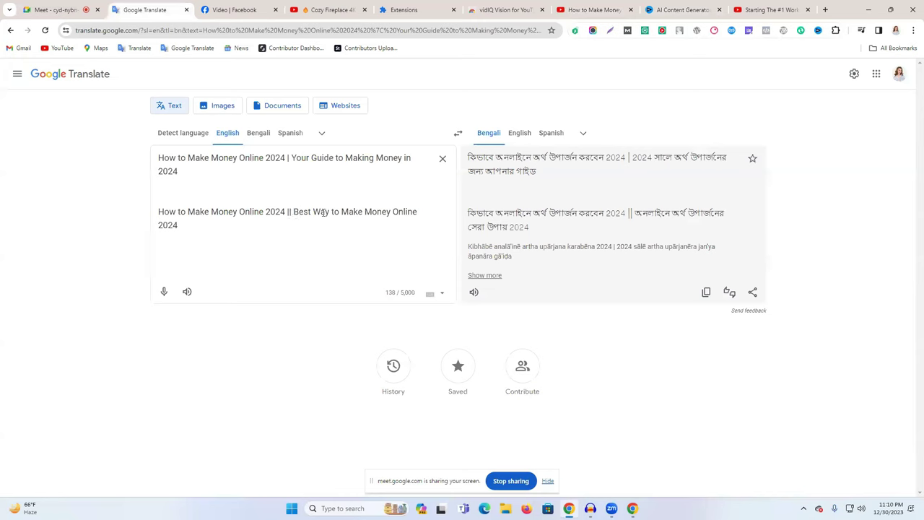
{"action": "left_click_drag", "start_coordinate": [333, 212], "coordinate": [295, 211]}
{"action": "key", "text": "ctrl+c"}
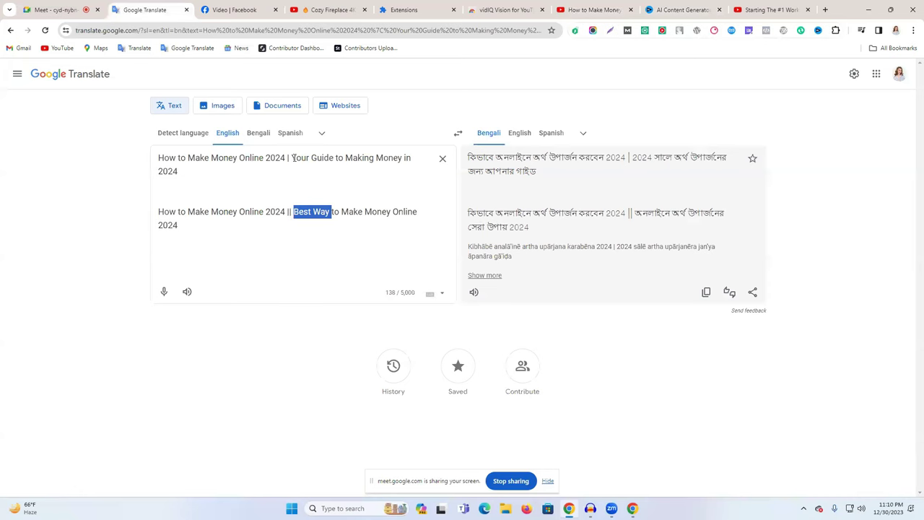
{"action": "left_click", "coordinate": [292, 157]}
{"action": "key", "text": "ctrl+v"}
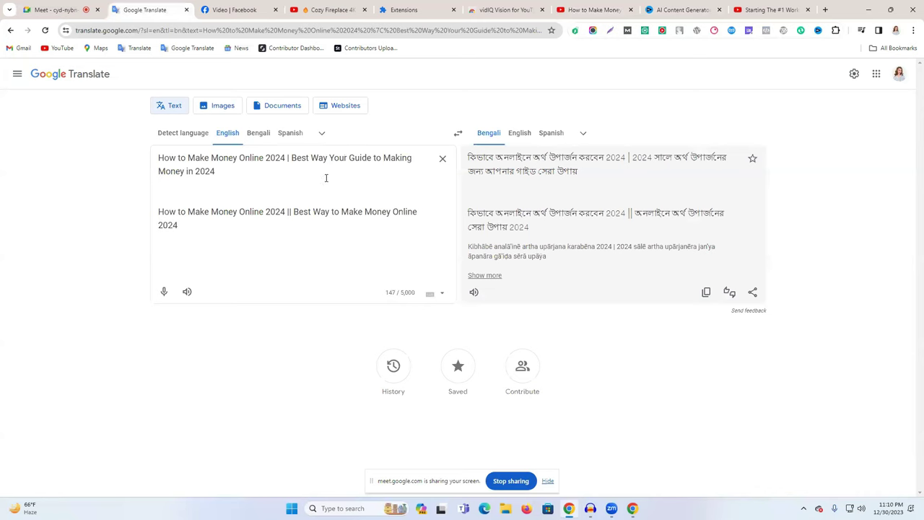
Step: Replace 'Best Way to' in the second title with 'Easy Way' before 'Make'
{"action": "double_click", "coordinate": [309, 159]}
{"action": "triple_click", "coordinate": [307, 160]}
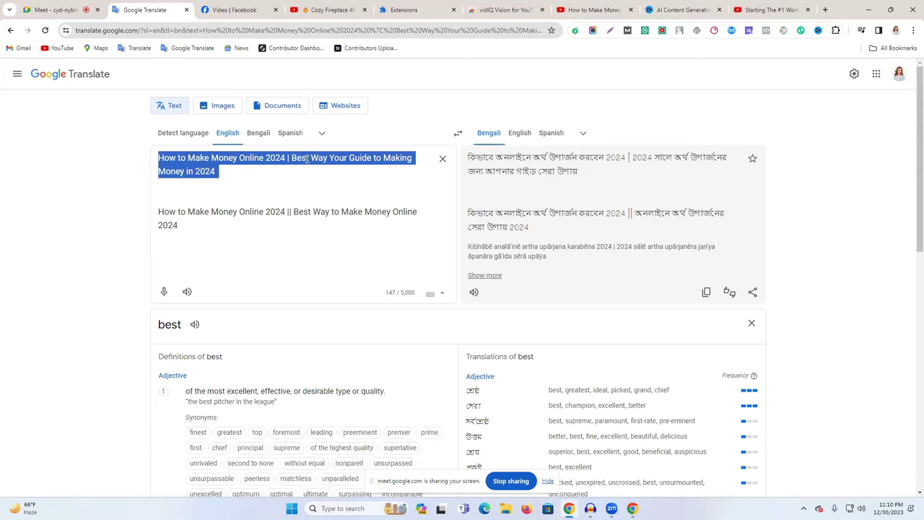
{"action": "left_click", "coordinate": [309, 211]}
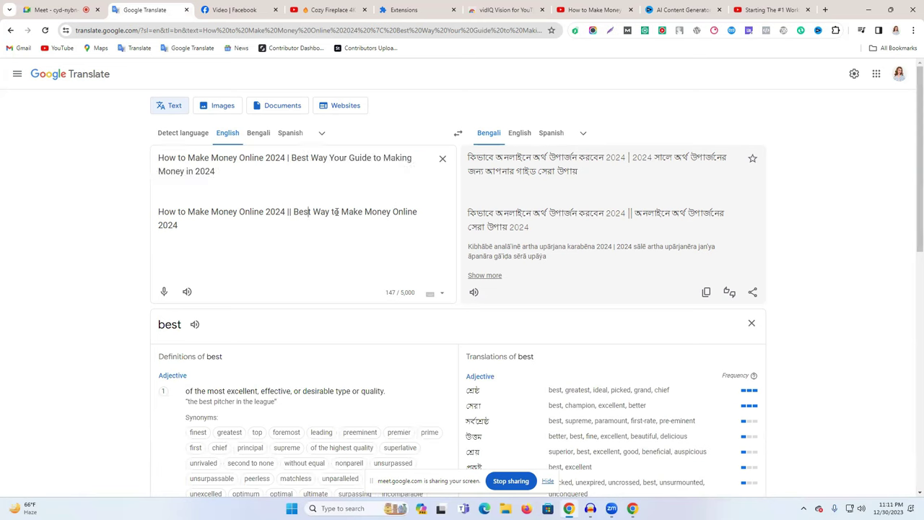
{"action": "left_click_drag", "start_coordinate": [340, 210], "coordinate": [293, 211]}
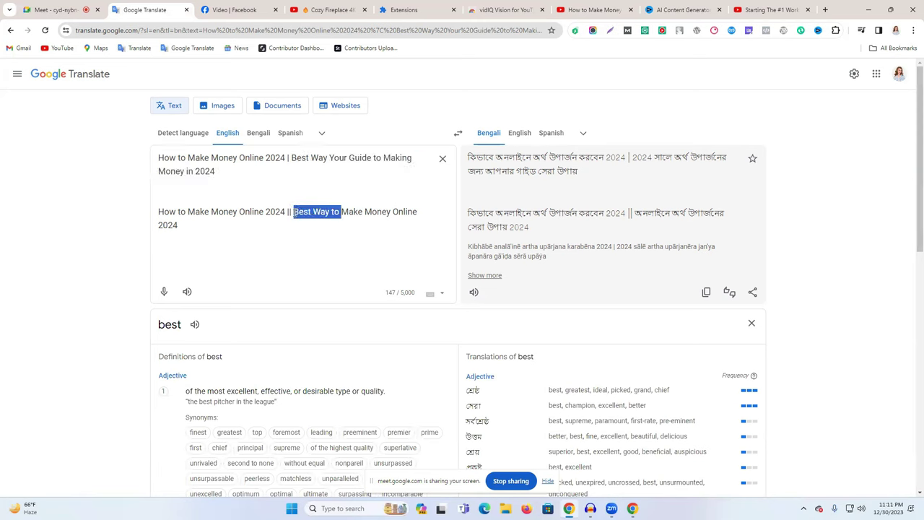
{"action": "key", "text": "BackSpace"}
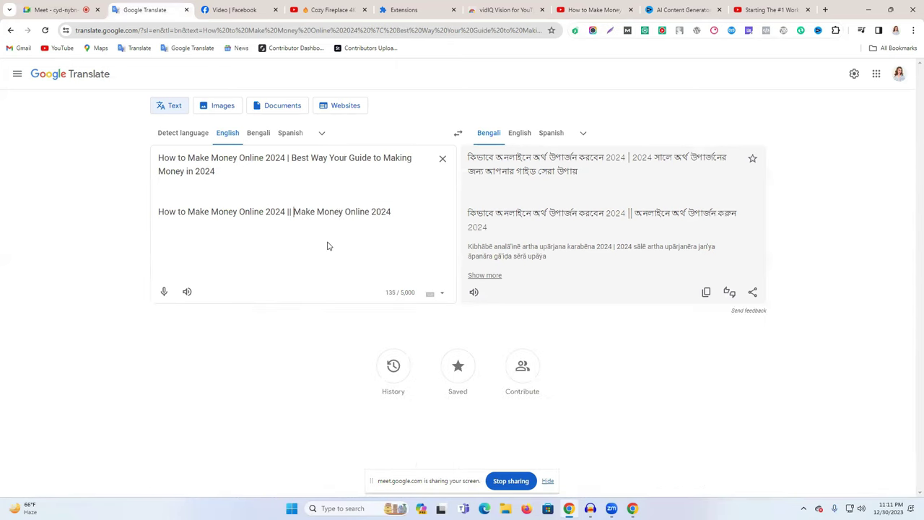
{"action": "type", "text": "Es"}
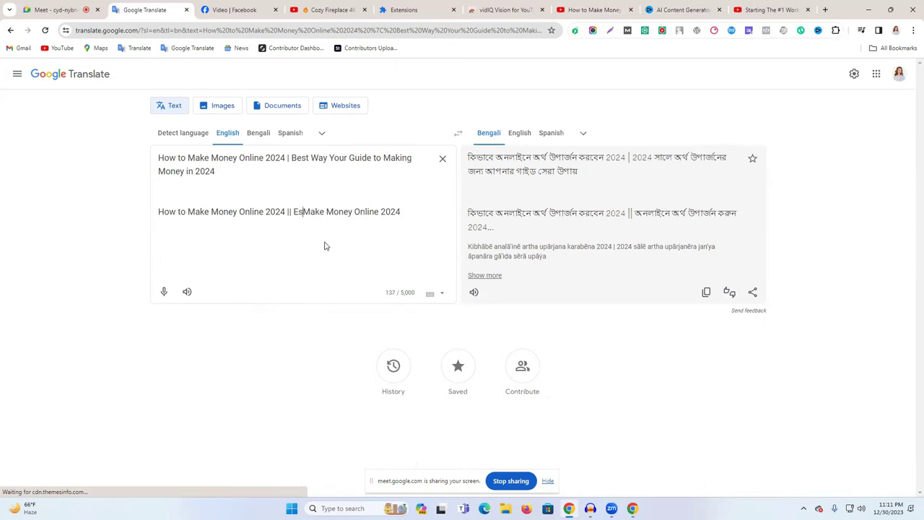
{"action": "key", "text": "BackSpace"}
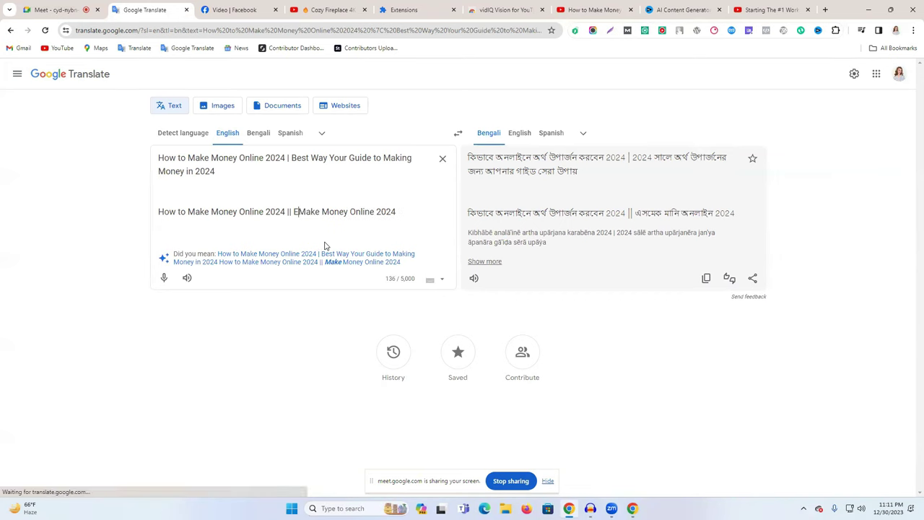
{"action": "key", "text": "BackSpace"}
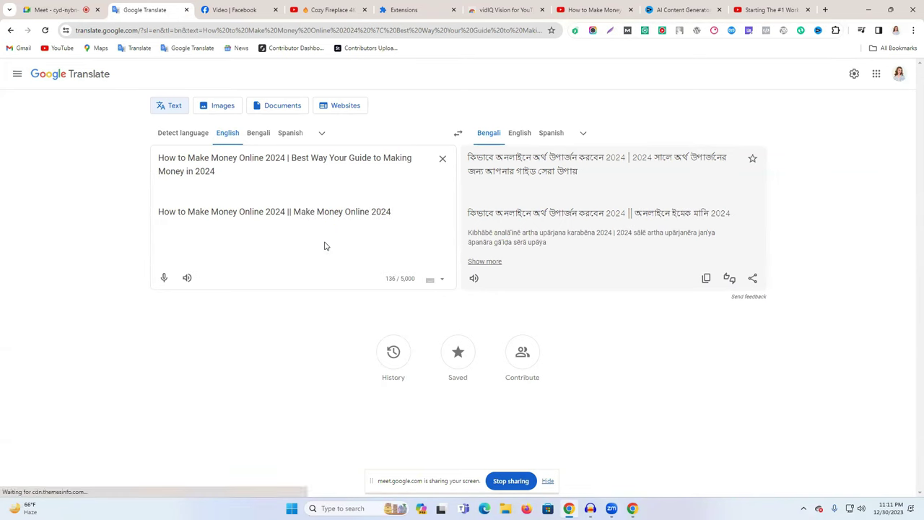
{"action": "type", "text": "Easy "}
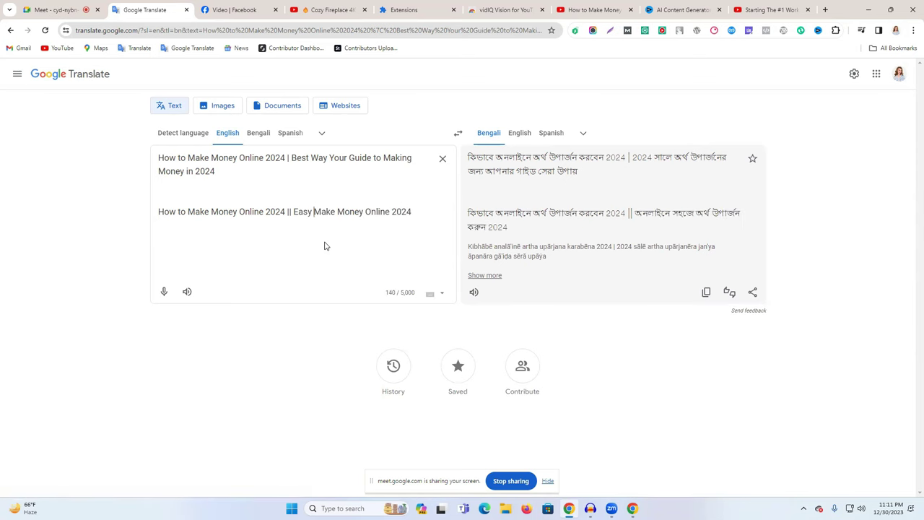
{"action": "type", "text": "Way"}
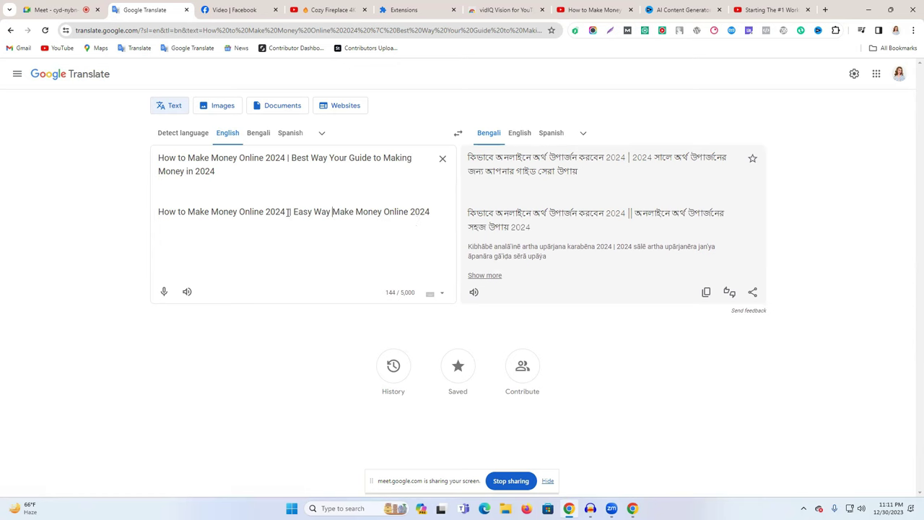
Step: Copy the reworded second title and return to the vidIQ AI Content Generator
{"action": "left_click", "coordinate": [330, 231]}
{"action": "triple_click", "coordinate": [283, 213]}
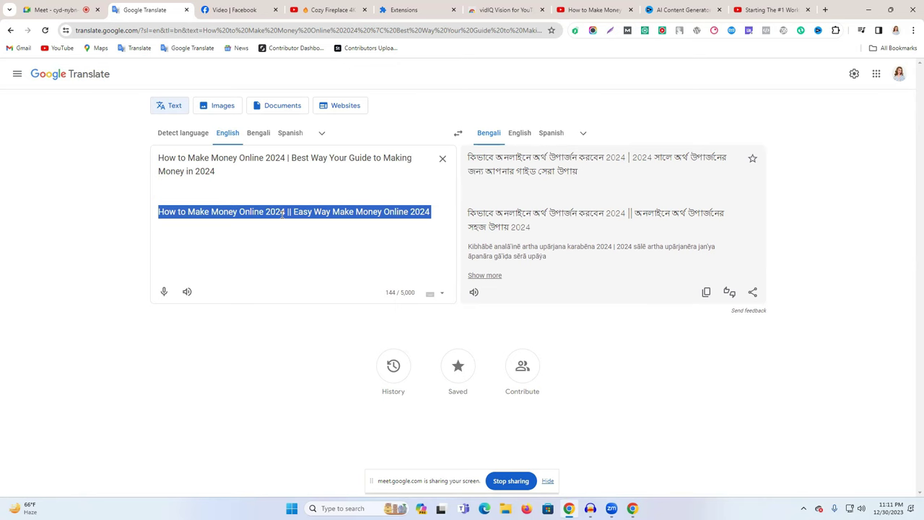
{"action": "right_click", "coordinate": [281, 213]}
{"action": "left_click", "coordinate": [359, 257]}
{"action": "left_click", "coordinate": [415, 9]}
{"action": "left_click", "coordinate": [654, 9]}
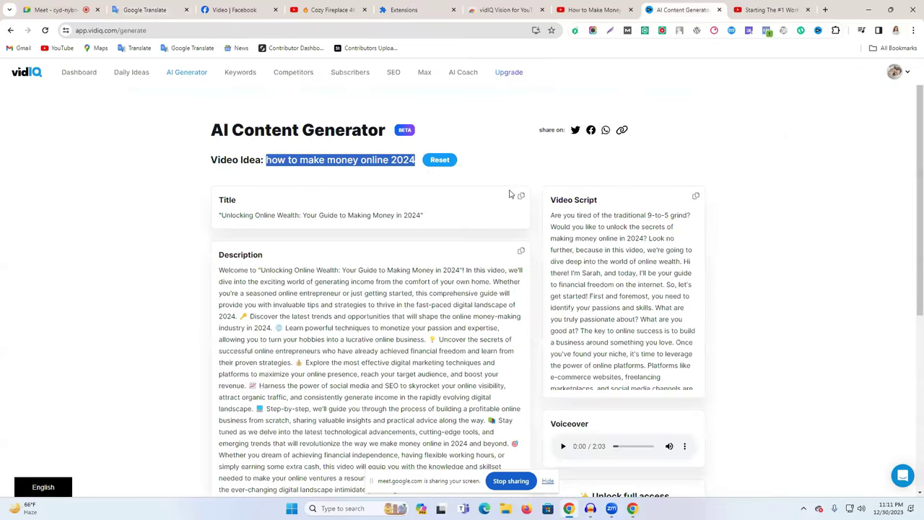
Step: Reset the generator, paste the Easy Way title as the idea, and review the 'Ultimate Guide to Easy Earnings' result
{"action": "left_click", "coordinate": [439, 160]}
{"action": "key", "text": "ctrl+v"}
{"action": "left_click", "coordinate": [594, 321]}
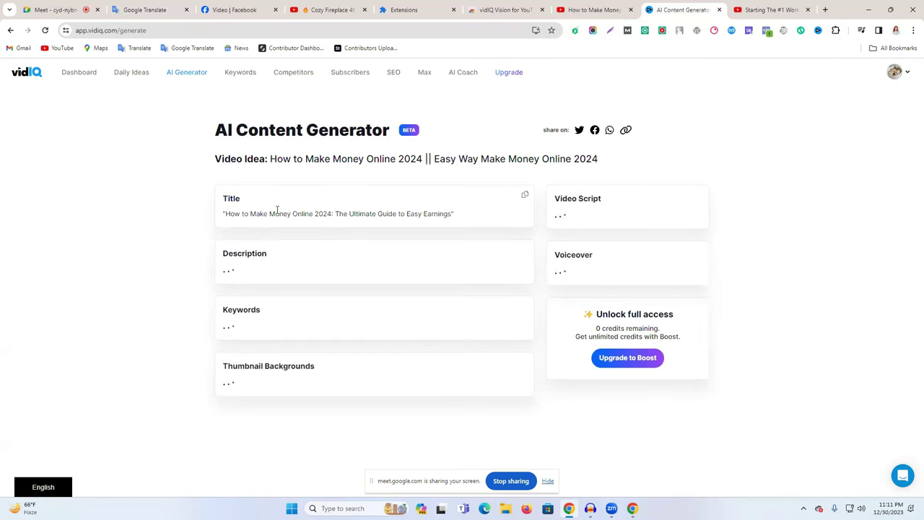
{"action": "left_click_drag", "start_coordinate": [374, 213], "coordinate": [456, 213]}
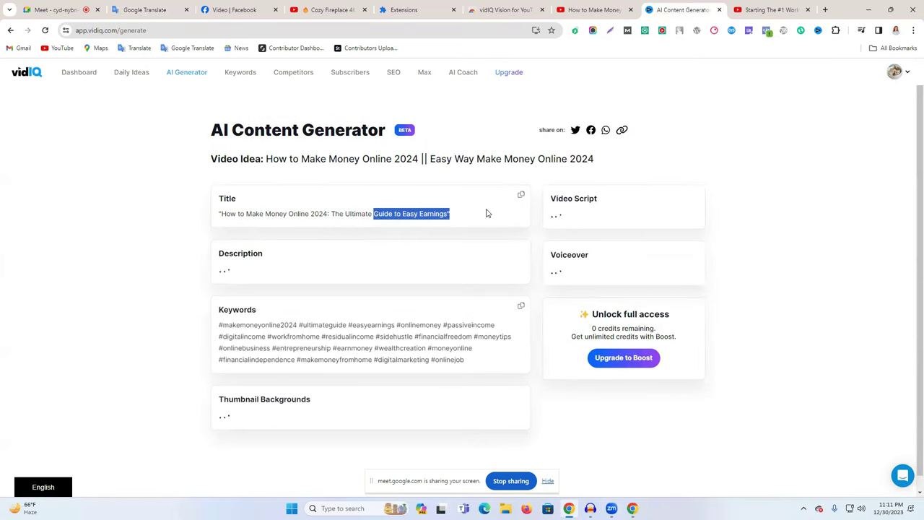
{"action": "left_click", "coordinate": [446, 213]}
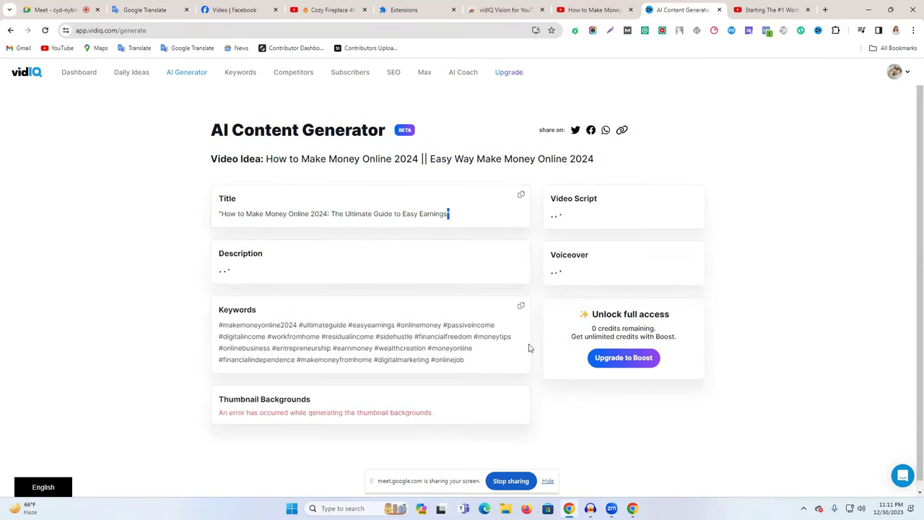
{"action": "scroll", "coordinate": [443, 355], "scroll_direction": "down", "scroll_amount": 2}
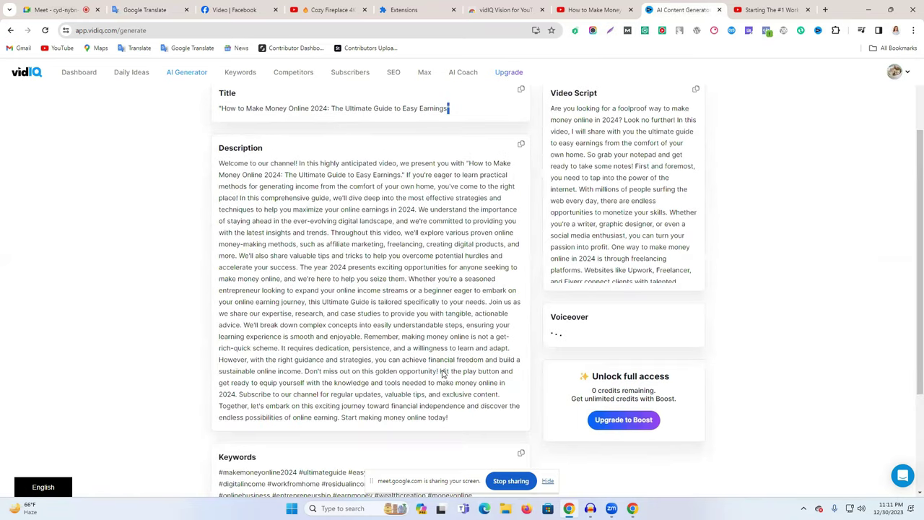
{"action": "scroll", "coordinate": [444, 372], "scroll_direction": "up", "scroll_amount": 2}
Step: Regenerate for the same Easy Way idea, close the free-limit notice, and open the account menu
{"action": "left_click", "coordinate": [619, 160]}
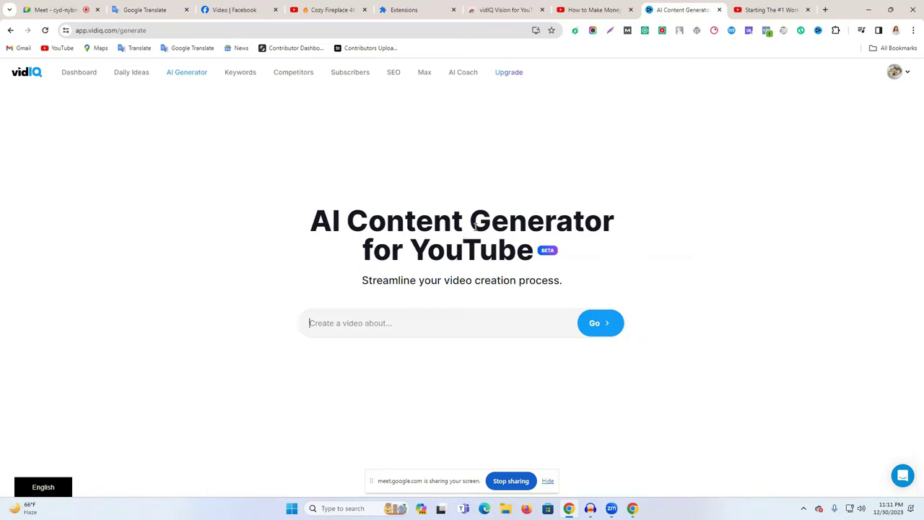
{"action": "key", "text": "ctrl+v"}
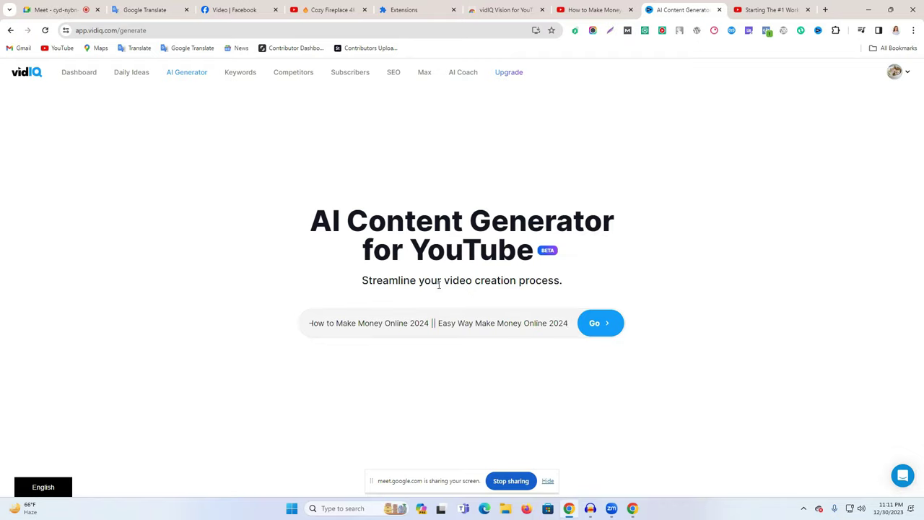
{"action": "left_click", "coordinate": [588, 319]}
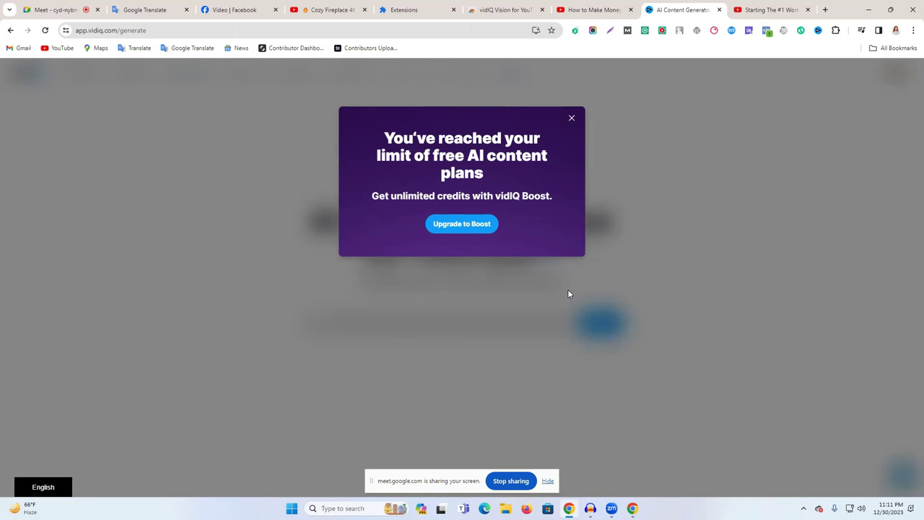
{"action": "left_click", "coordinate": [572, 120]}
{"action": "left_click", "coordinate": [896, 72]}
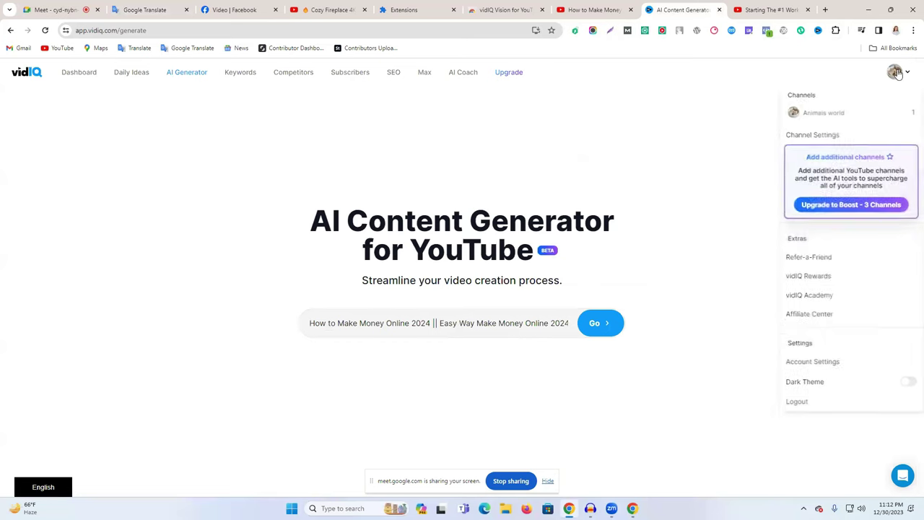
Step: Log out of vidIQ and create a new account with a different email address
{"action": "left_click", "coordinate": [791, 406]}
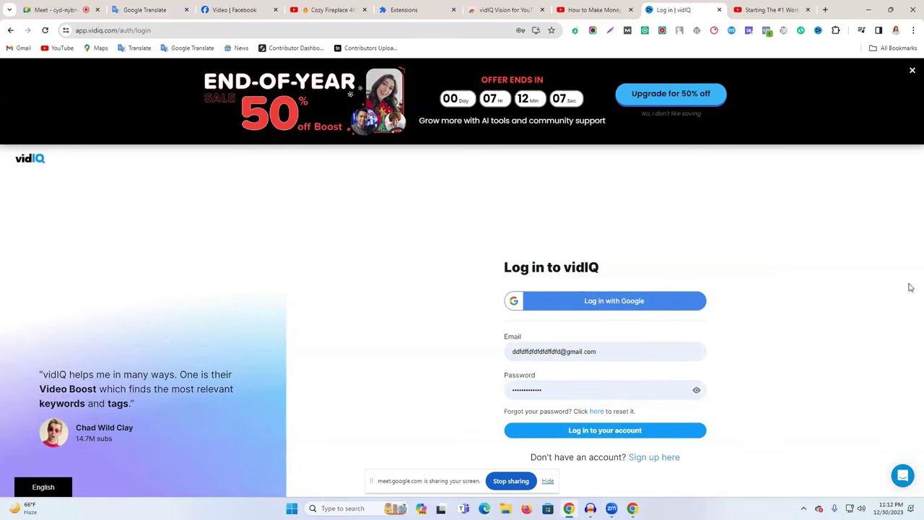
{"action": "left_click", "coordinate": [538, 351]}
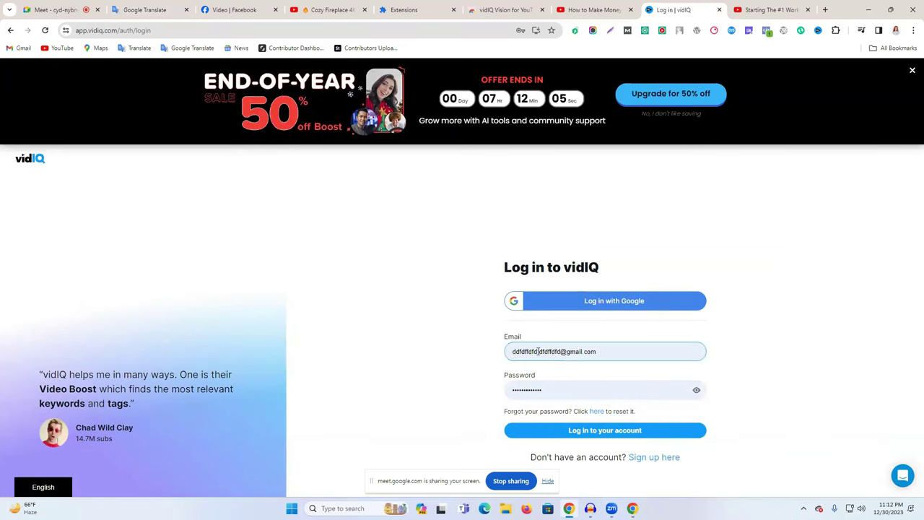
{"action": "type", "text": "ghghghgh"}
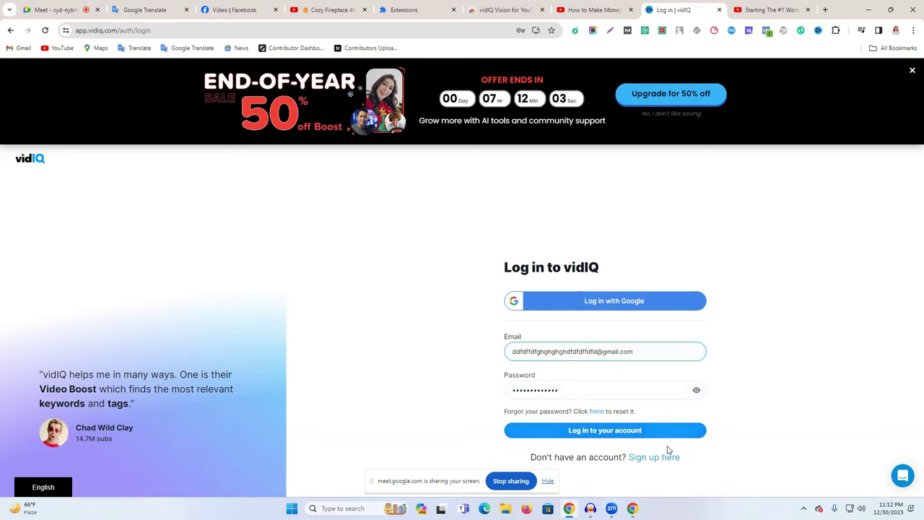
{"action": "left_click", "coordinate": [667, 456]}
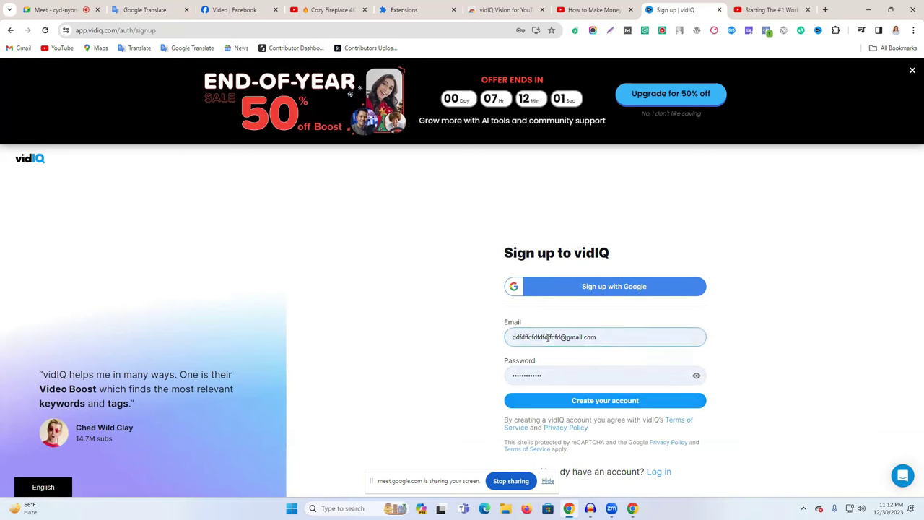
{"action": "left_click", "coordinate": [548, 339]}
{"action": "type", "text": "ccvcvcv"}
{"action": "left_click", "coordinate": [592, 400]}
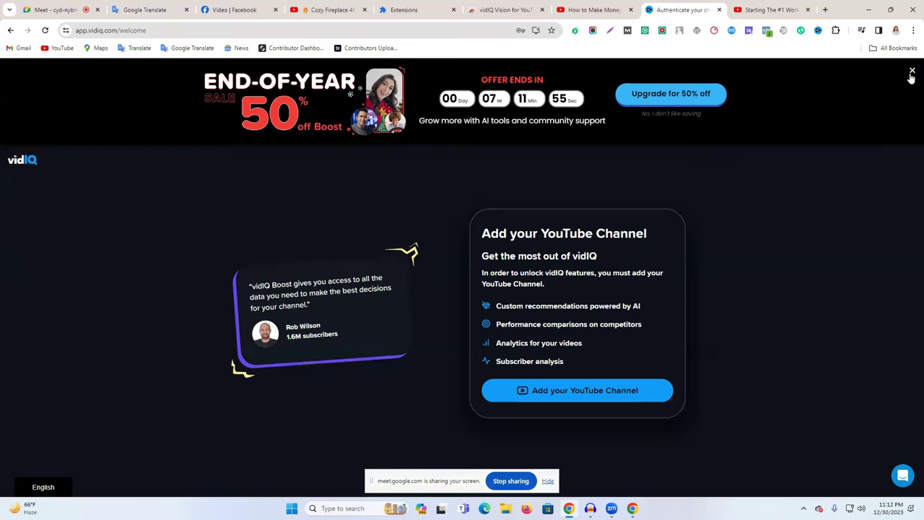
Step: Close the sale banner and connect the YouTube channel by choosing the Google account and allowing access
{"action": "left_click", "coordinate": [911, 71]}
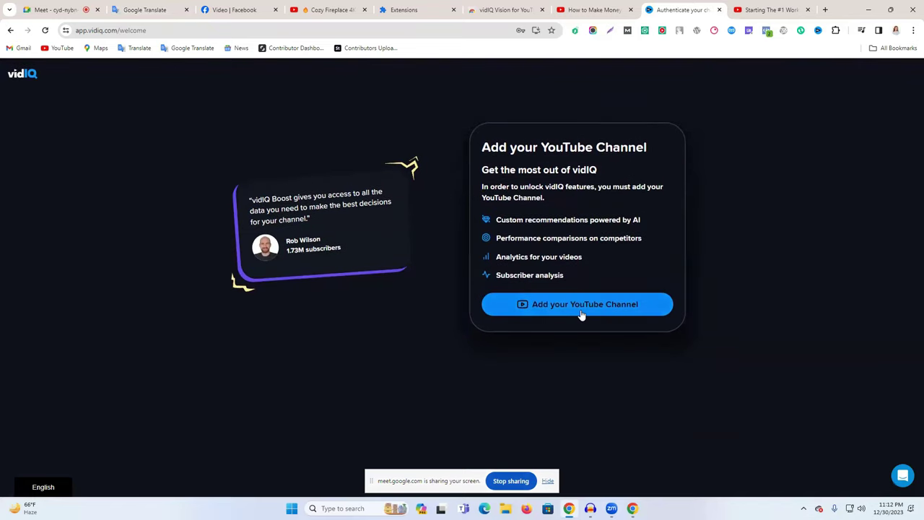
{"action": "left_click", "coordinate": [582, 306]}
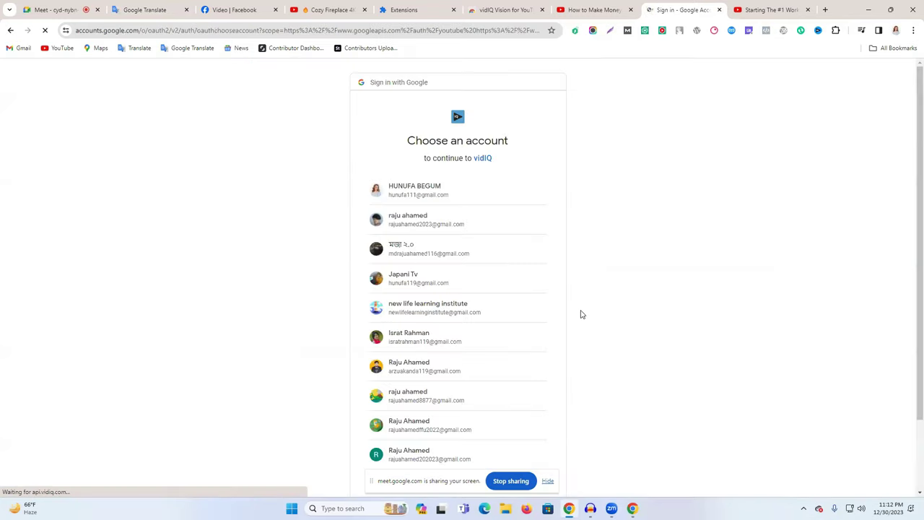
{"action": "scroll", "coordinate": [510, 371], "scroll_direction": "down", "scroll_amount": 2}
{"action": "left_click", "coordinate": [451, 380]}
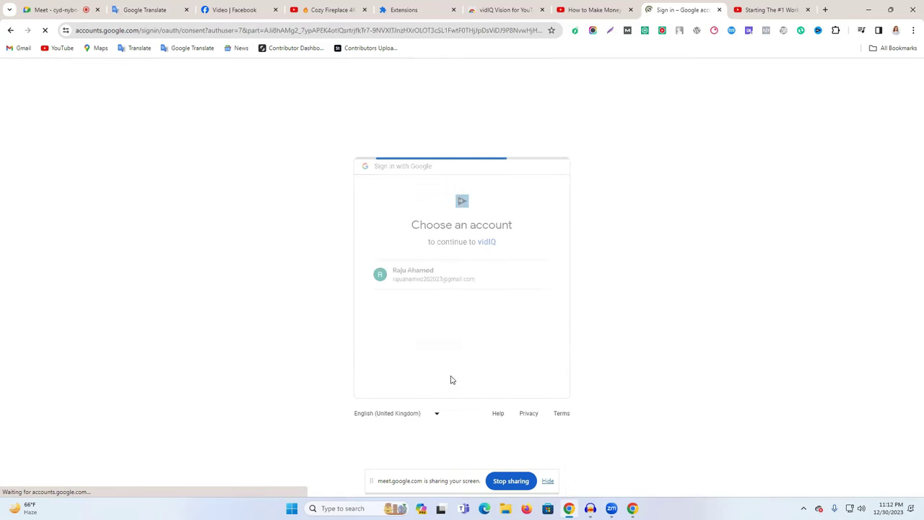
{"action": "left_click", "coordinate": [501, 417]}
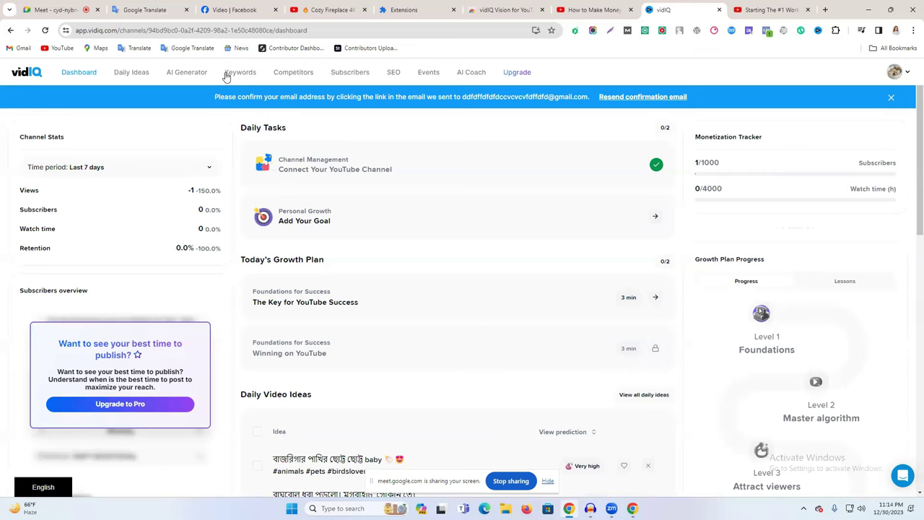
Step: Move between the YouTube video and vidIQ Vision store tabs, then open the vidIQ dashboard's account options
{"action": "left_click", "coordinate": [579, 6]}
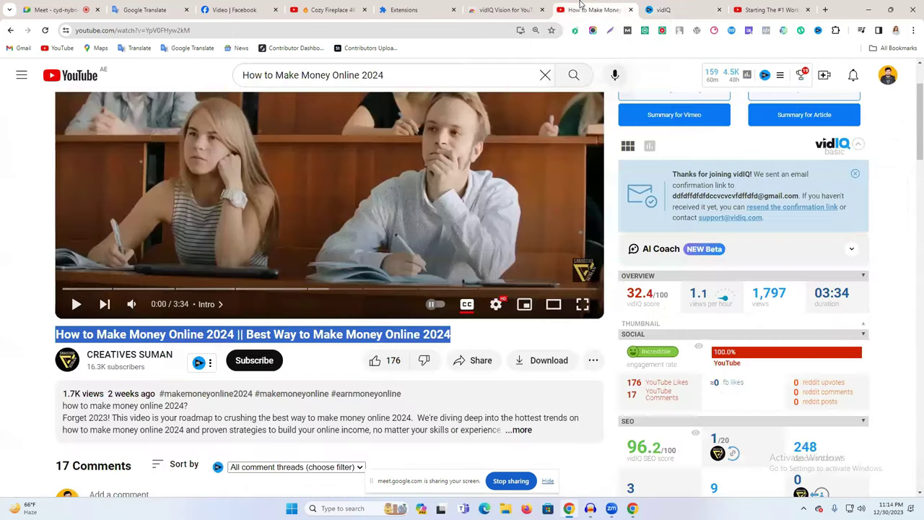
{"action": "left_click", "coordinate": [750, 6]}
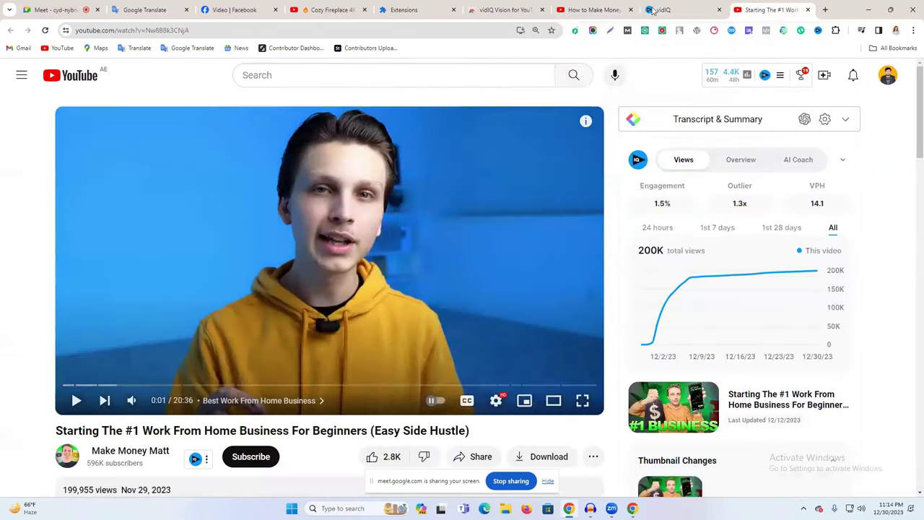
{"action": "left_click", "coordinate": [594, 7]}
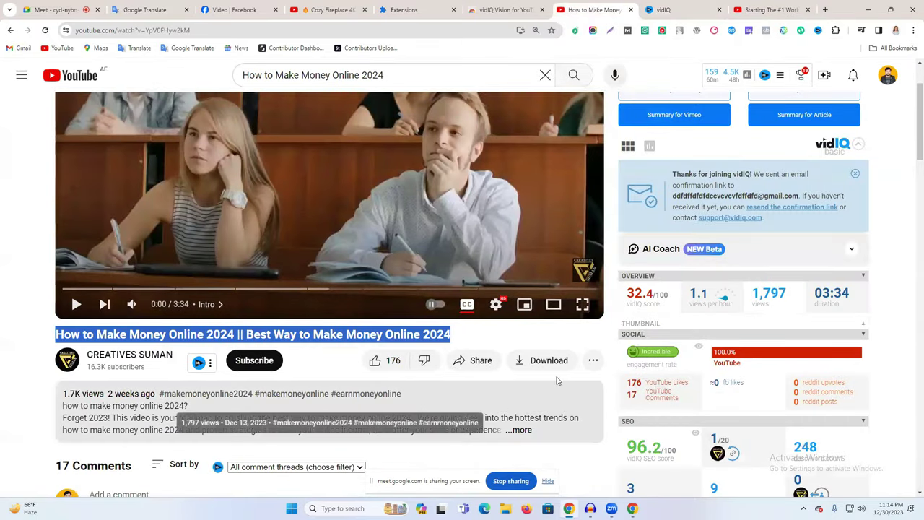
{"action": "left_click", "coordinate": [513, 10]}
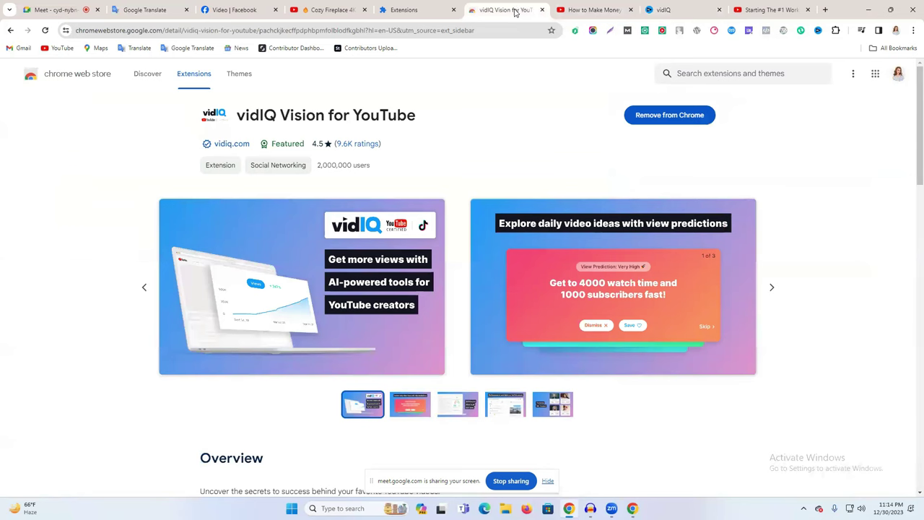
{"action": "left_click", "coordinate": [583, 14]}
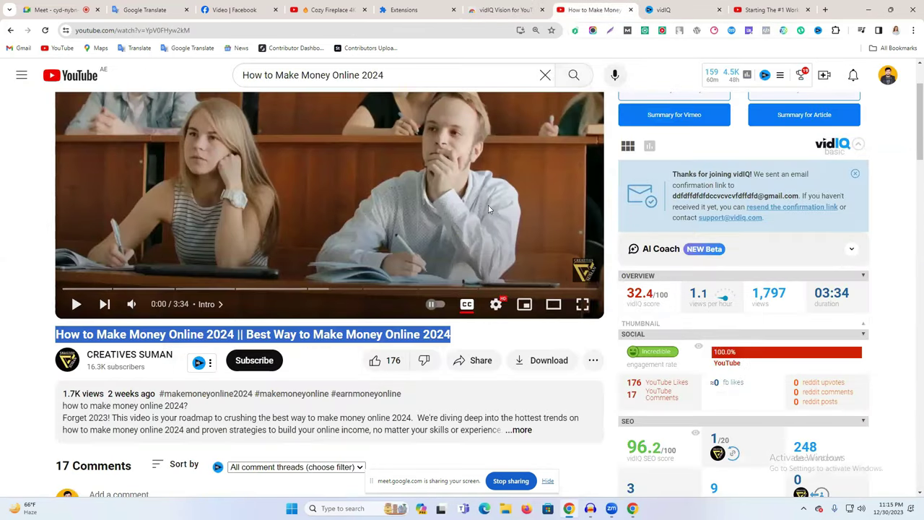
{"action": "left_click", "coordinate": [679, 10]}
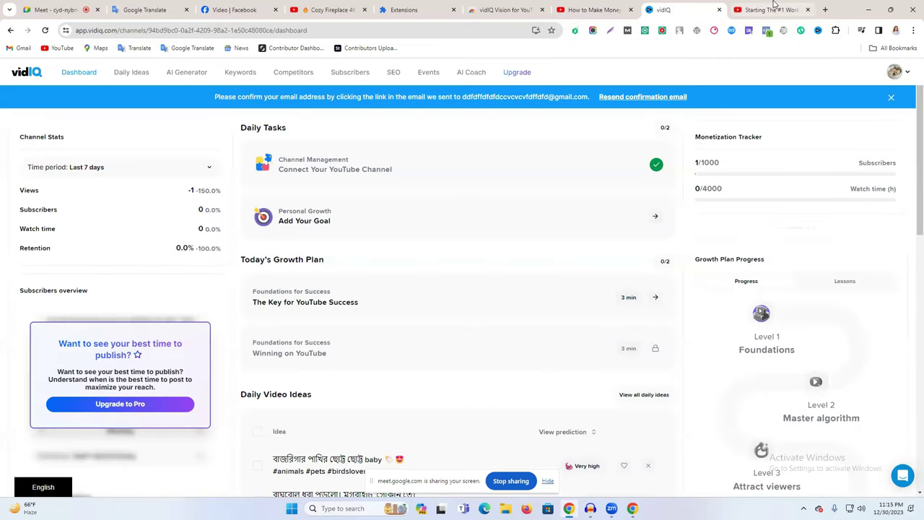
{"action": "left_click", "coordinate": [525, 9]}
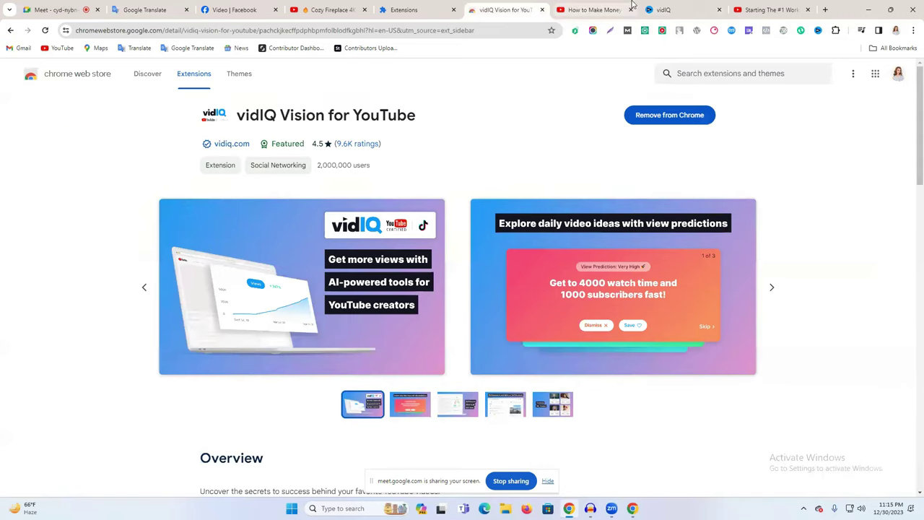
{"action": "left_click", "coordinate": [682, 10]}
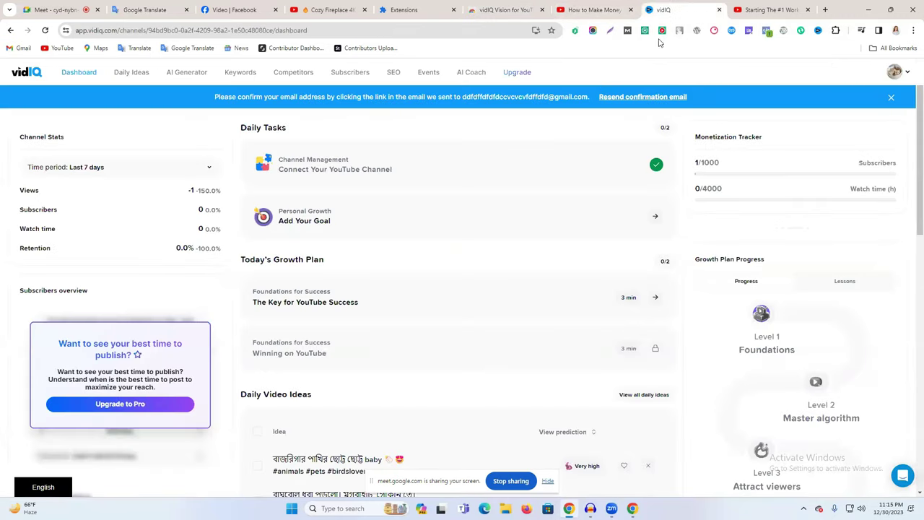
{"action": "left_click", "coordinate": [577, 9]}
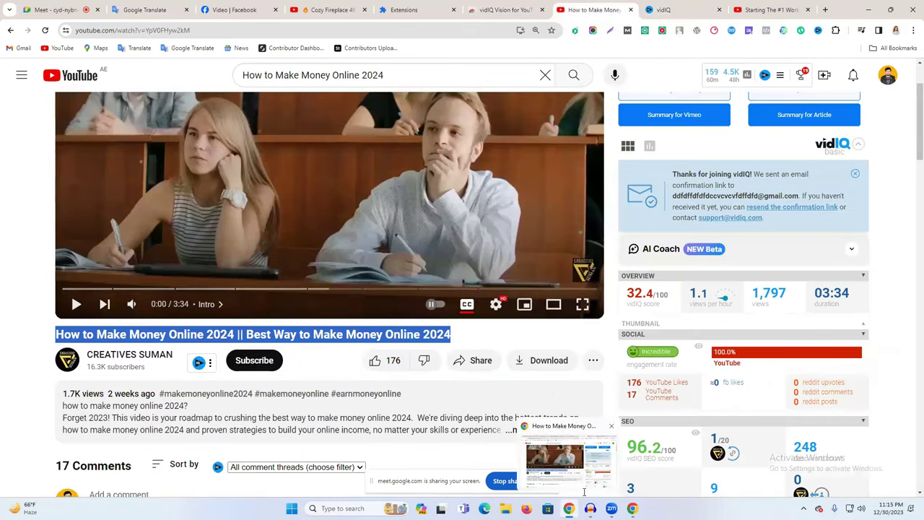
{"action": "mouse_move", "coordinate": [698, 345]}
{"action": "left_click", "coordinate": [672, 10]}
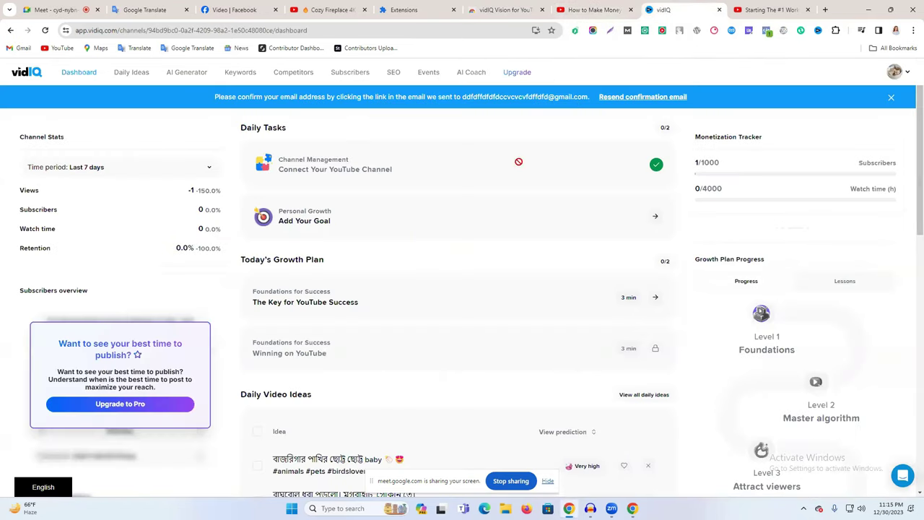
{"action": "left_click", "coordinate": [895, 72]}
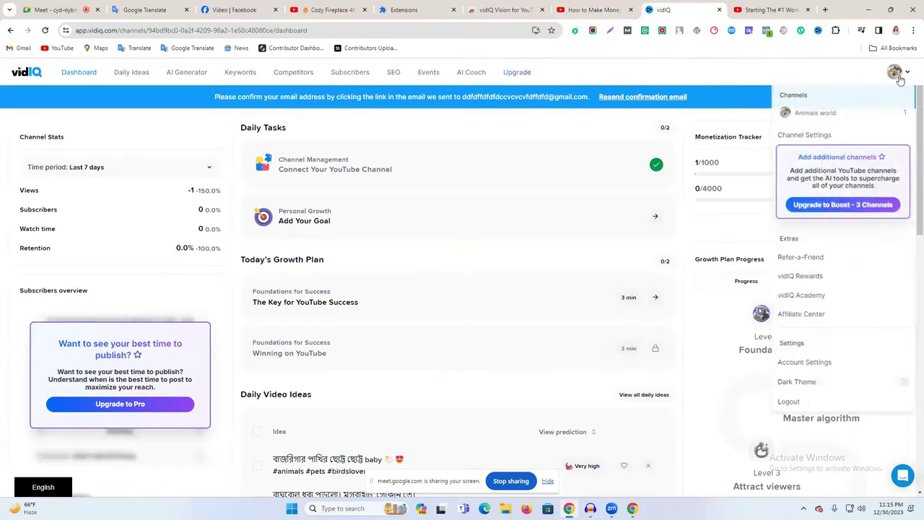
Step: Log out and create a new vidIQ account with a fresh email address
{"action": "left_click", "coordinate": [819, 403]}
{"action": "left_click", "coordinate": [657, 373]}
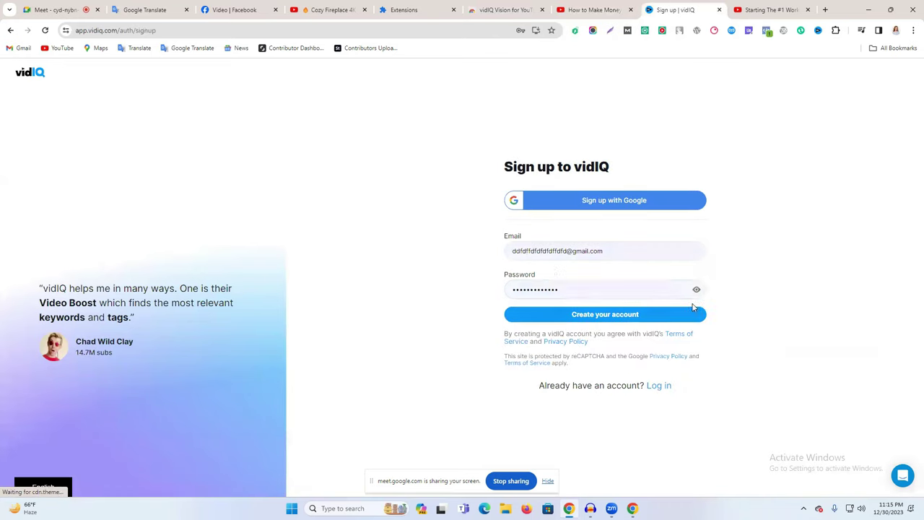
{"action": "left_click", "coordinate": [536, 251]}
{"action": "type", "text": "yyyyuuyuu"}
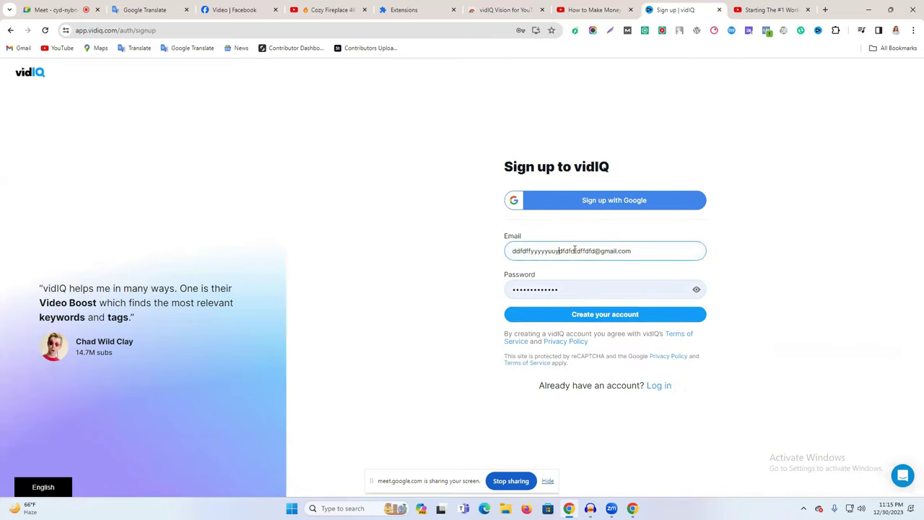
{"action": "left_click", "coordinate": [608, 318]}
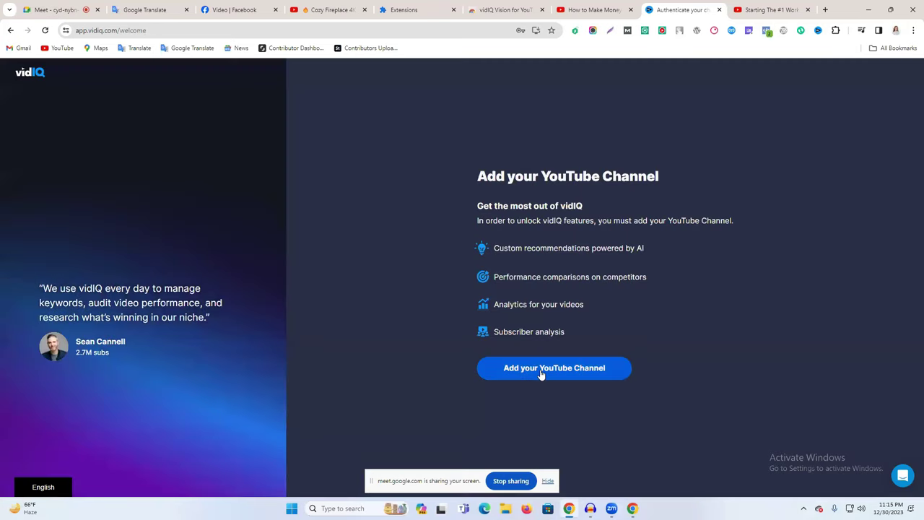
Step: Connect the YouTube channel by choosing and confirming the Google account and granting access
{"action": "left_click", "coordinate": [541, 374]}
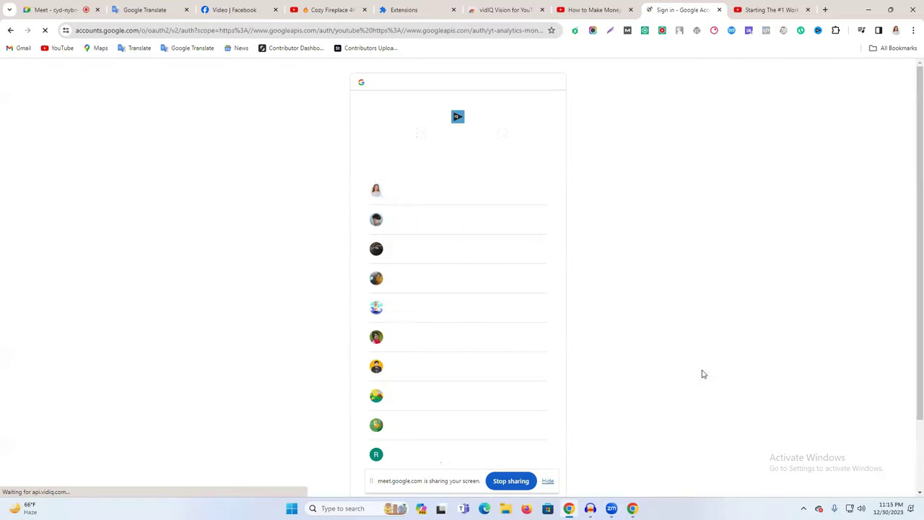
{"action": "left_click", "coordinate": [450, 450]}
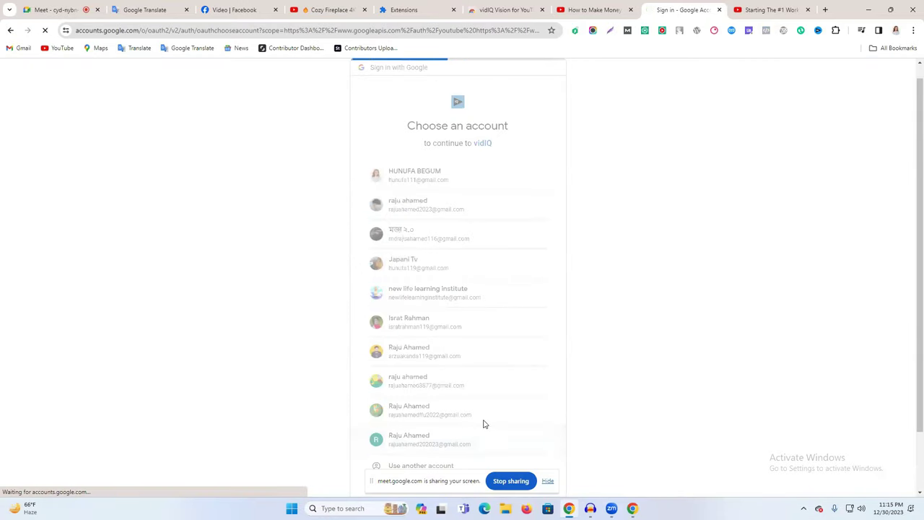
{"action": "left_click", "coordinate": [491, 282]}
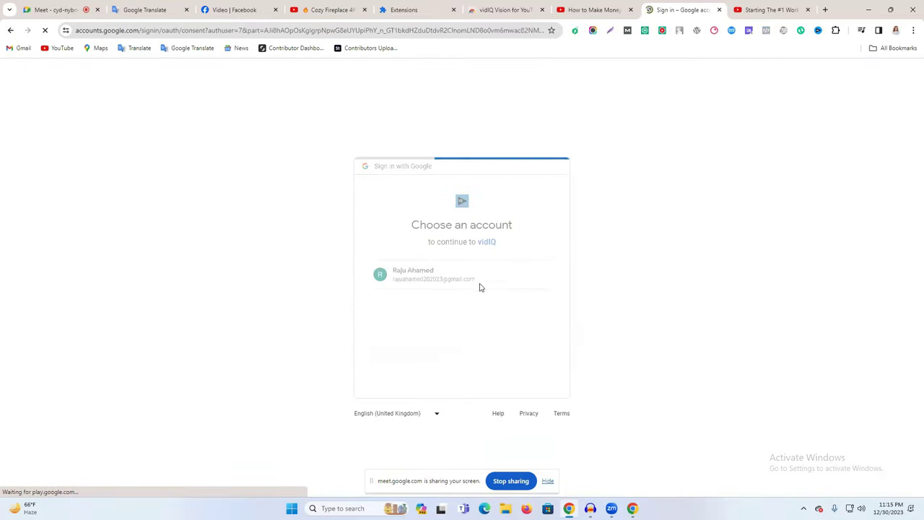
{"action": "left_click", "coordinate": [504, 409]}
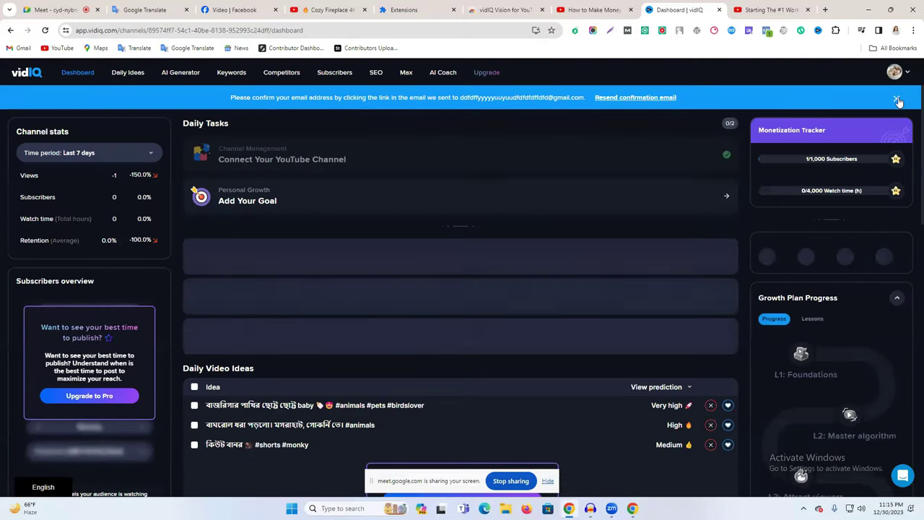
Step: Dismiss the confirm-email notice and look at the AI Generator and Dashboard pages
{"action": "left_click", "coordinate": [896, 99]}
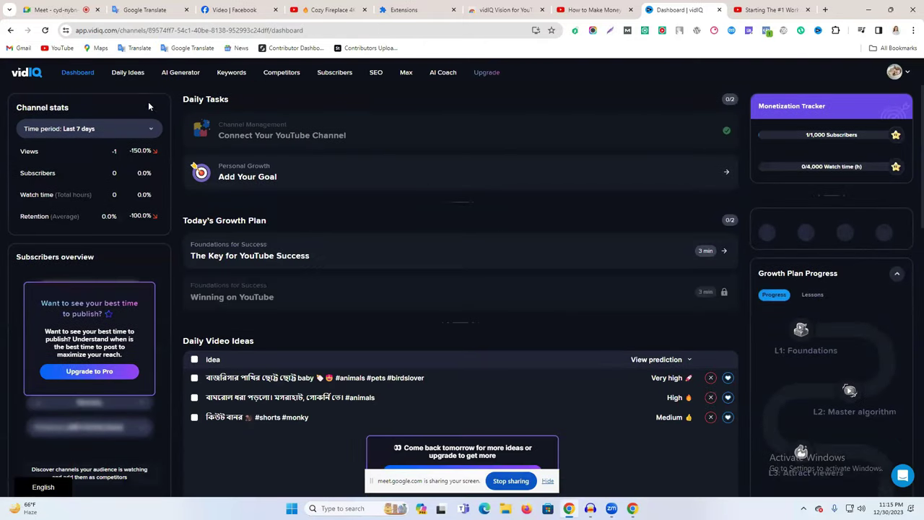
{"action": "left_click", "coordinate": [181, 72]}
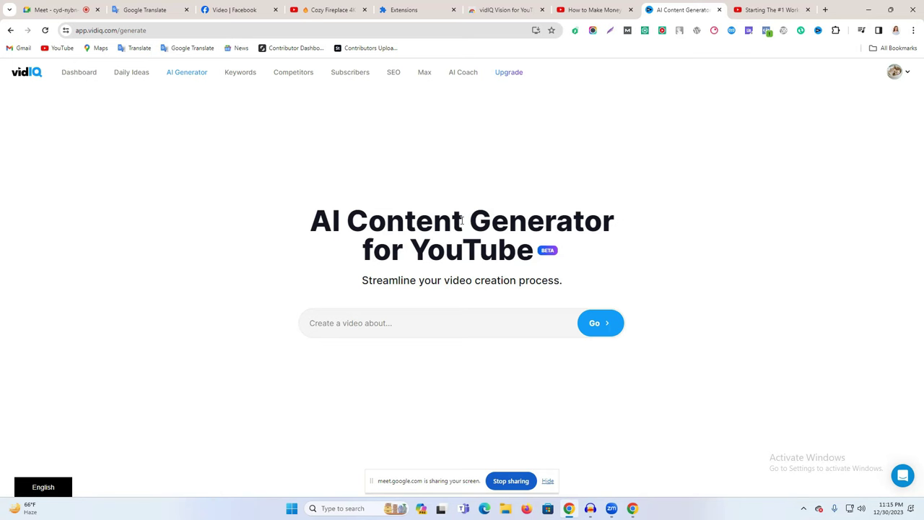
{"action": "left_click", "coordinate": [81, 75]}
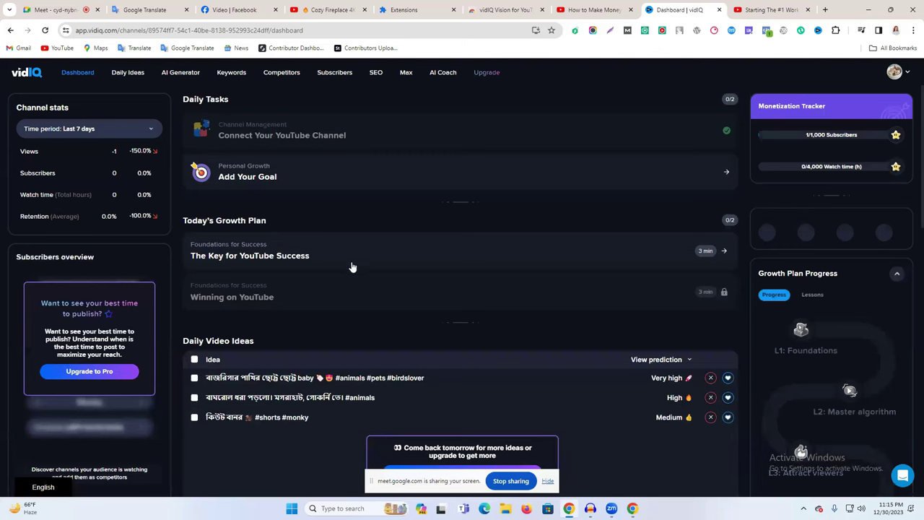
{"action": "double_click", "coordinate": [247, 357]}
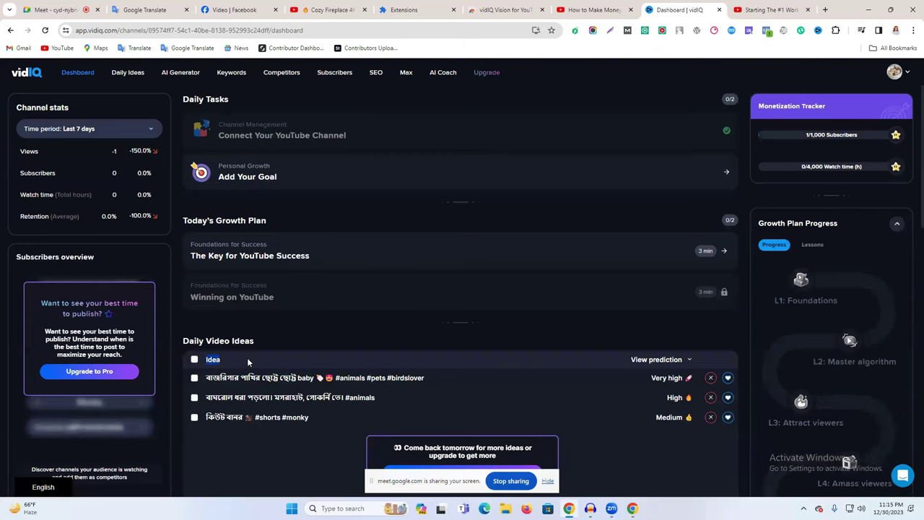
{"action": "left_click", "coordinate": [173, 75]}
Step: Browse the Daily Ideas list, then go to the Keywords page
{"action": "left_click", "coordinate": [133, 72]}
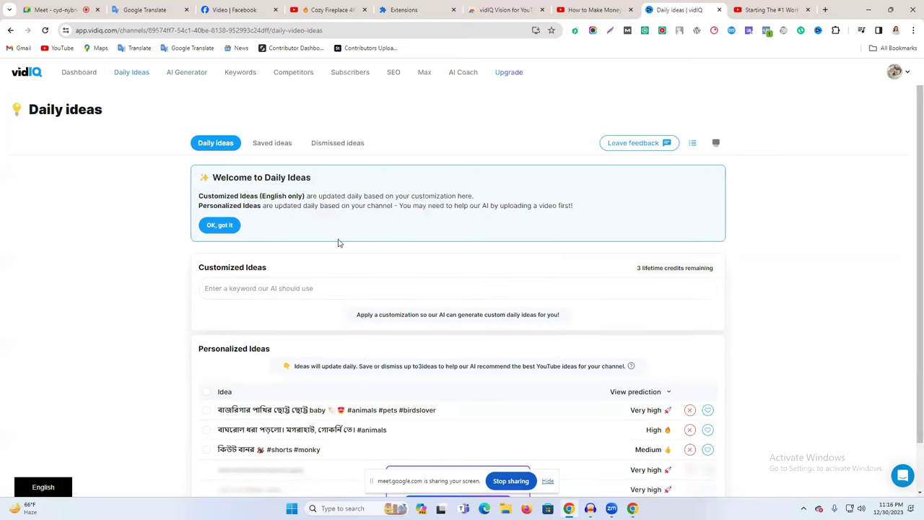
{"action": "scroll", "coordinate": [339, 243], "scroll_direction": "down", "scroll_amount": 1}
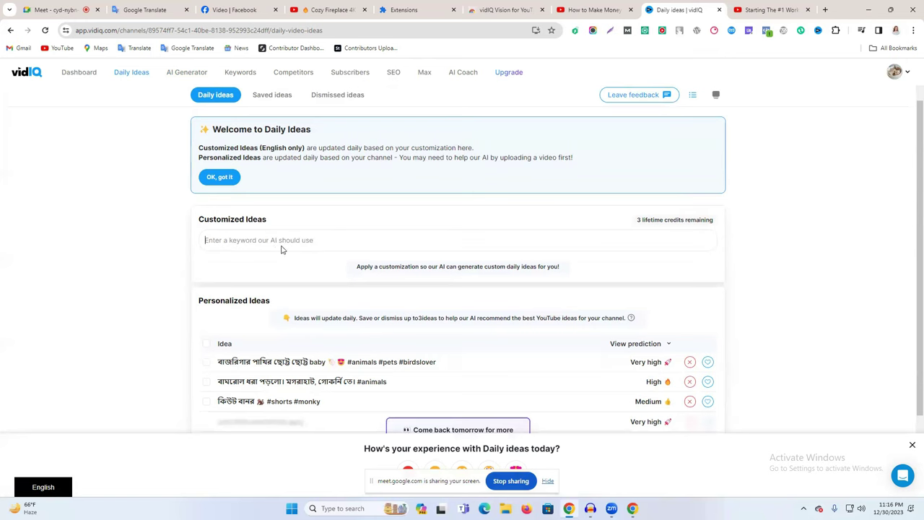
{"action": "scroll", "coordinate": [322, 251], "scroll_direction": "up", "scroll_amount": 1}
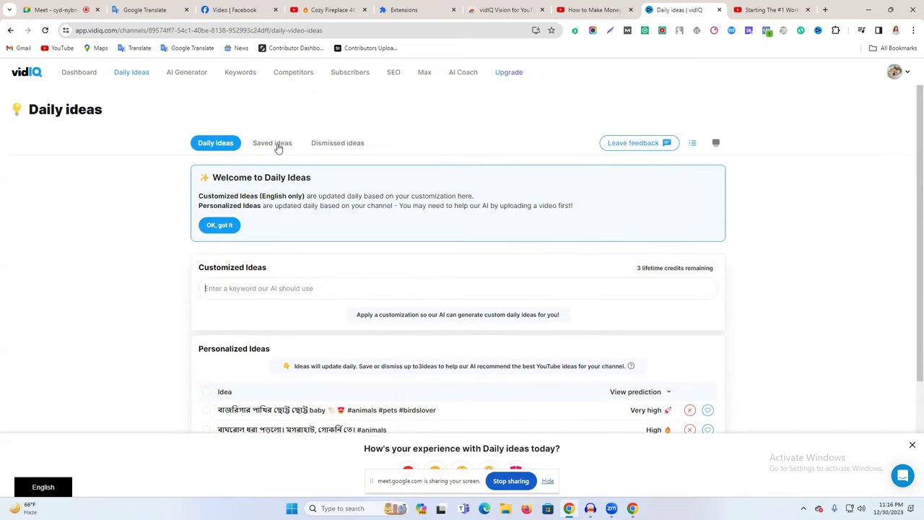
{"action": "left_click", "coordinate": [251, 73]}
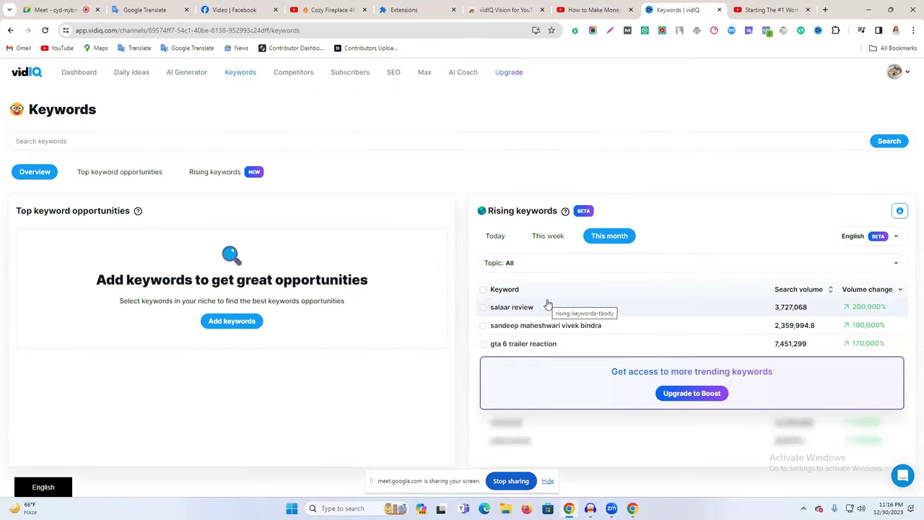
Step: Go to the YouTube tab and view your own channel page
{"action": "left_click", "coordinate": [335, 9]}
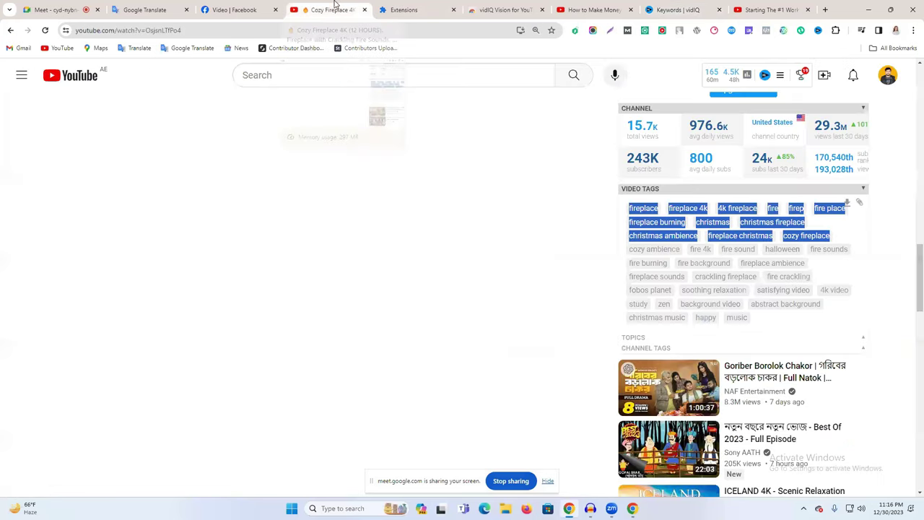
{"action": "left_click", "coordinate": [592, 9]}
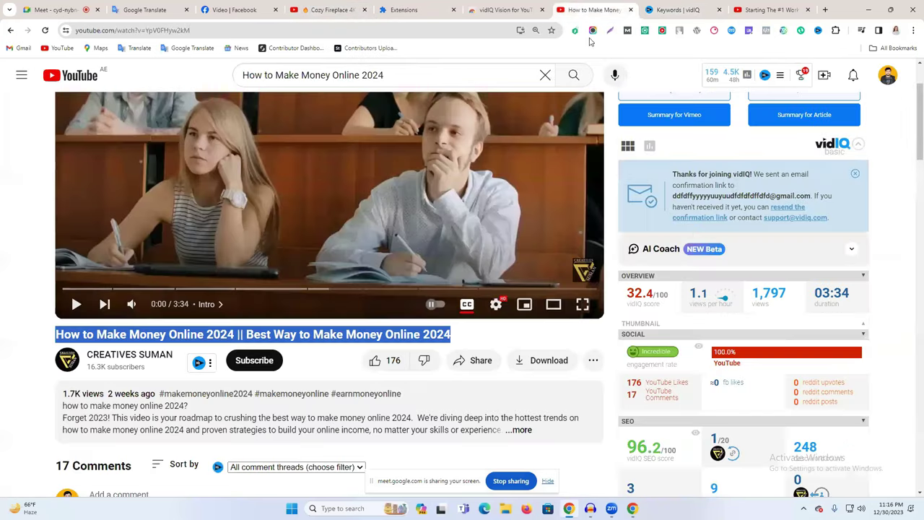
{"action": "left_click", "coordinate": [887, 77]}
{"action": "left_click", "coordinate": [768, 110]}
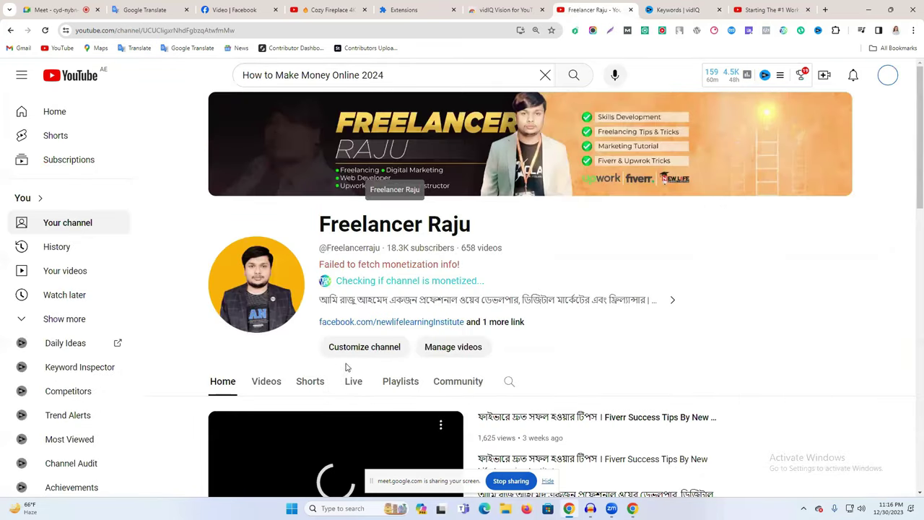
{"action": "scroll", "coordinate": [346, 367], "scroll_direction": "down", "scroll_amount": 3}
{"action": "scroll", "coordinate": [821, 82], "scroll_direction": "up", "scroll_amount": 2}
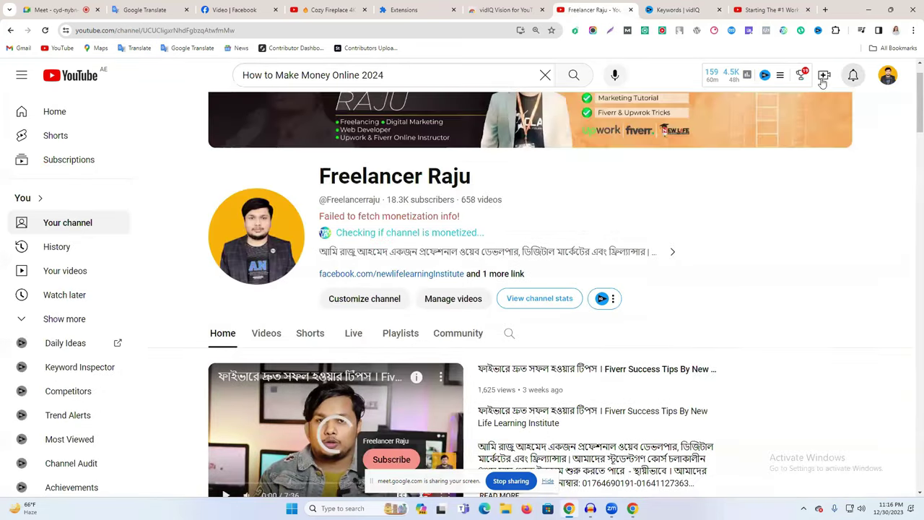
Step: Start a video upload from Create and bring up the file picker
{"action": "left_click", "coordinate": [823, 78]}
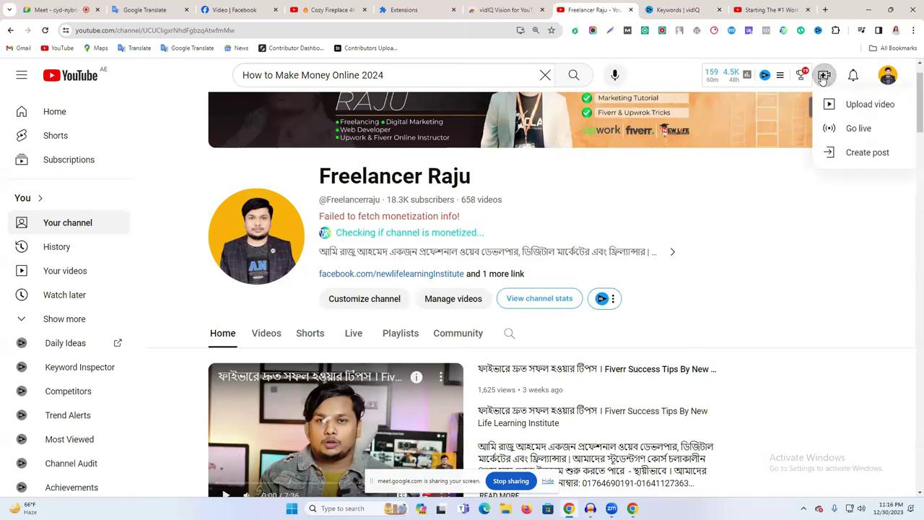
{"action": "left_click", "coordinate": [859, 105]}
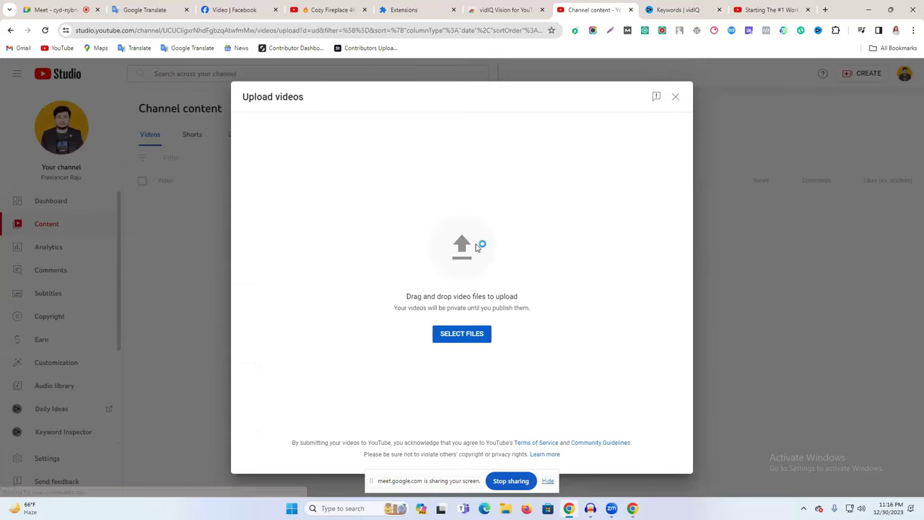
{"action": "left_click", "coordinate": [477, 247]}
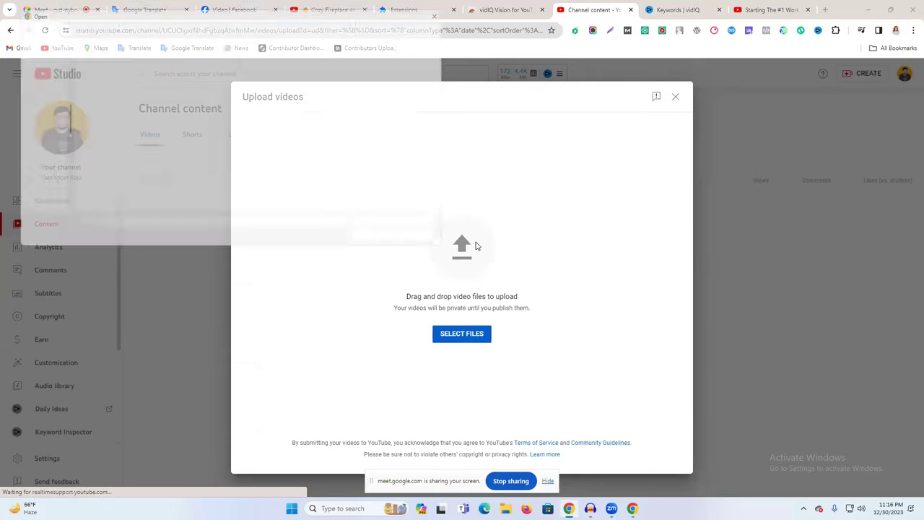
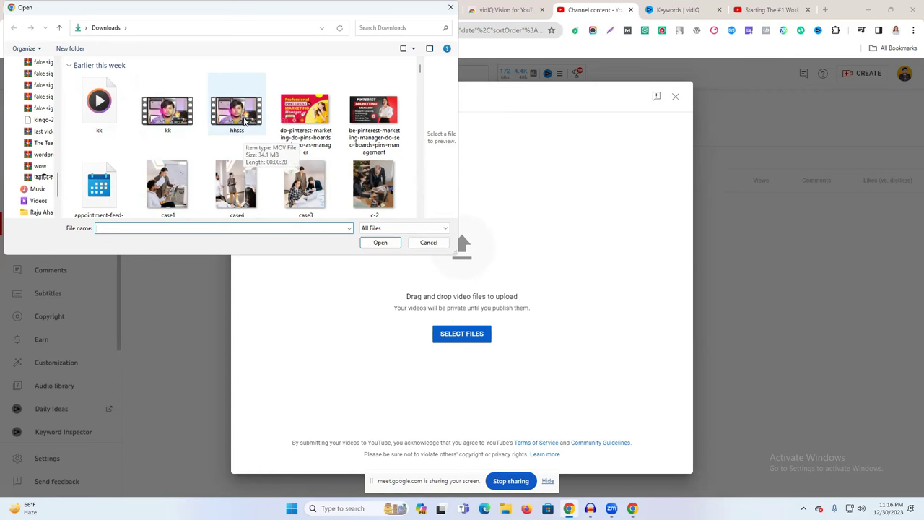
Step: Upload hhsss.mov and select its placeholder title hhsss
{"action": "left_click", "coordinate": [236, 108]}
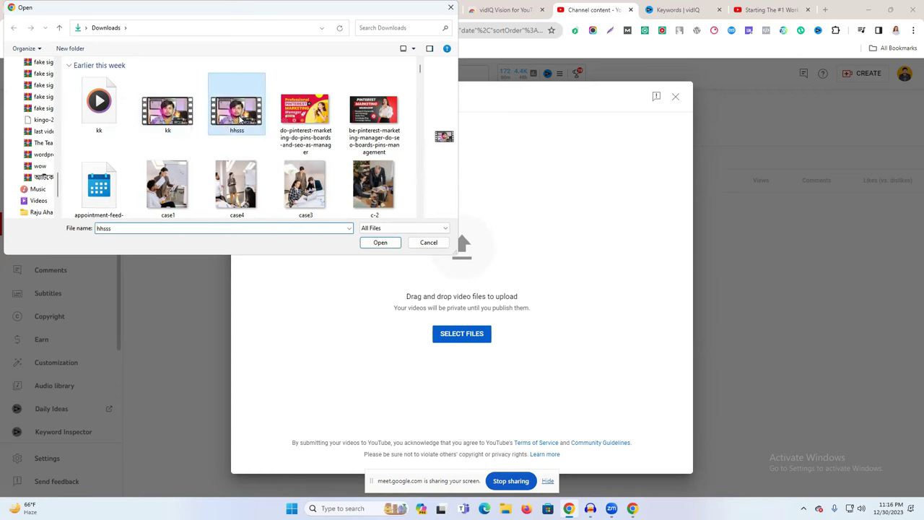
{"action": "left_click", "coordinate": [379, 243]}
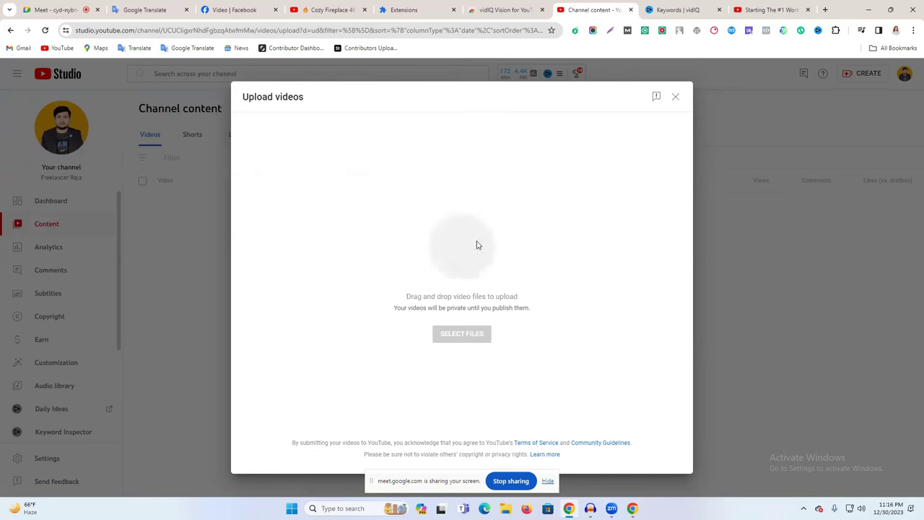
{"action": "double_click", "coordinate": [339, 198]}
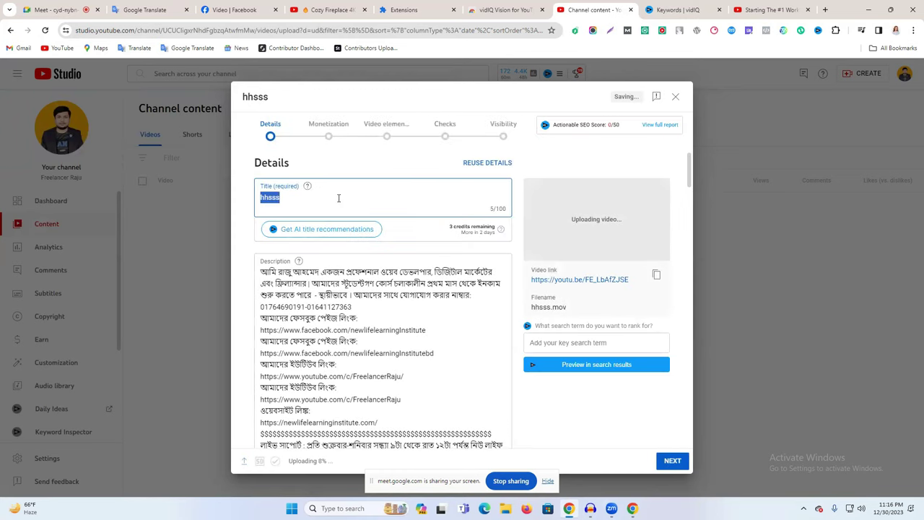
Step: Replace the title with 'How to Make Money Online 2024…' copied from Google Translate
{"action": "left_click", "coordinate": [494, 10]}
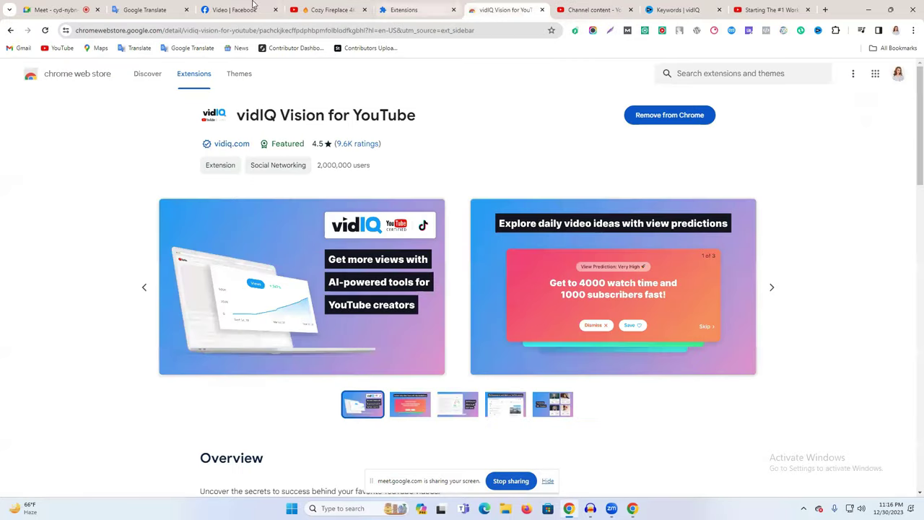
{"action": "left_click", "coordinate": [164, 5]}
{"action": "triple_click", "coordinate": [274, 172]}
{"action": "key", "text": "ctrl+c"}
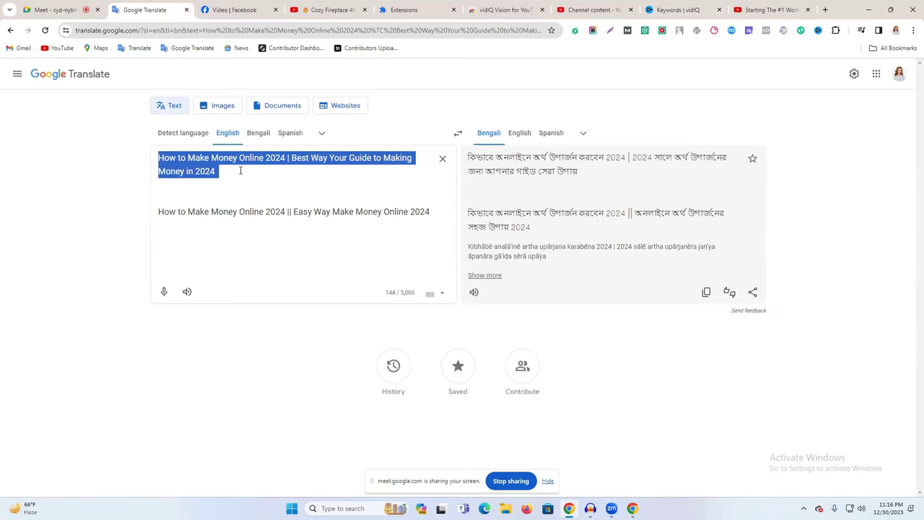
{"action": "left_click", "coordinate": [592, 8]}
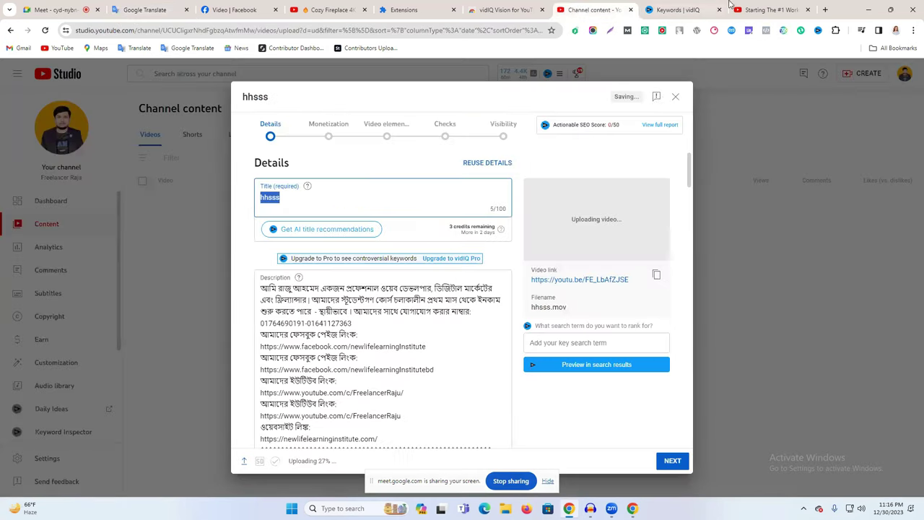
{"action": "key", "text": "ctrl+v"}
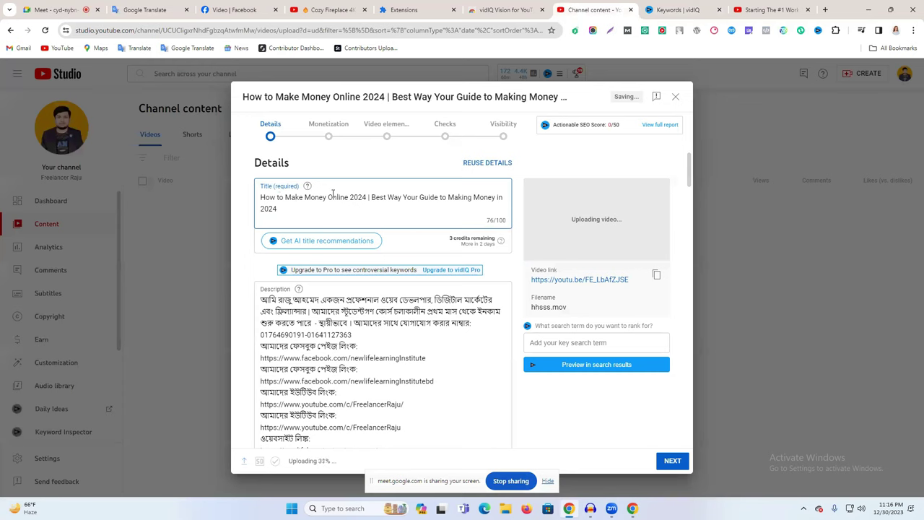
Step: Paste the same title at the top of the description, followed by a new line
{"action": "left_click", "coordinate": [262, 296]}
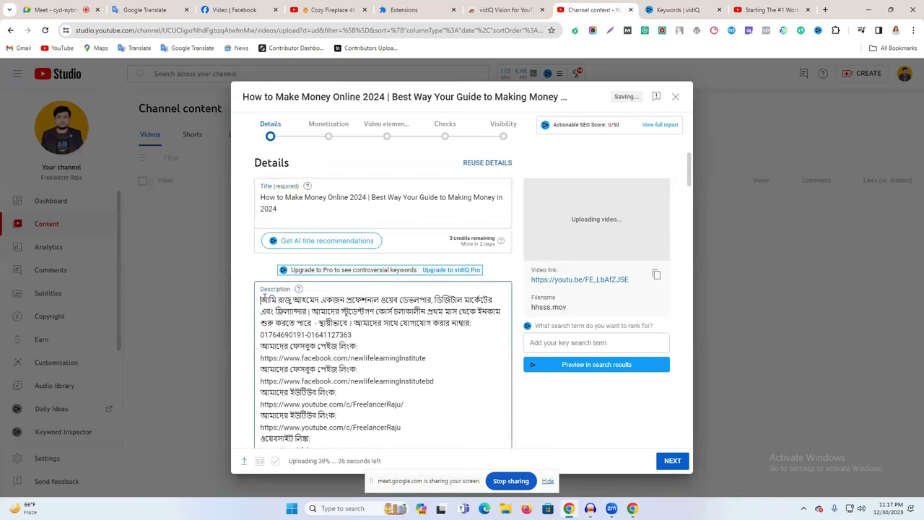
{"action": "key", "text": "ctrl+v"}
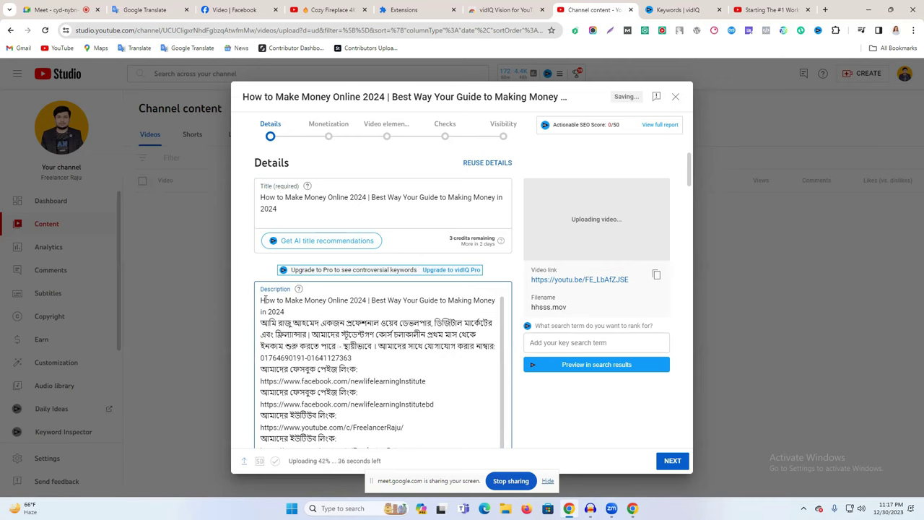
{"action": "key", "text": "Return"}
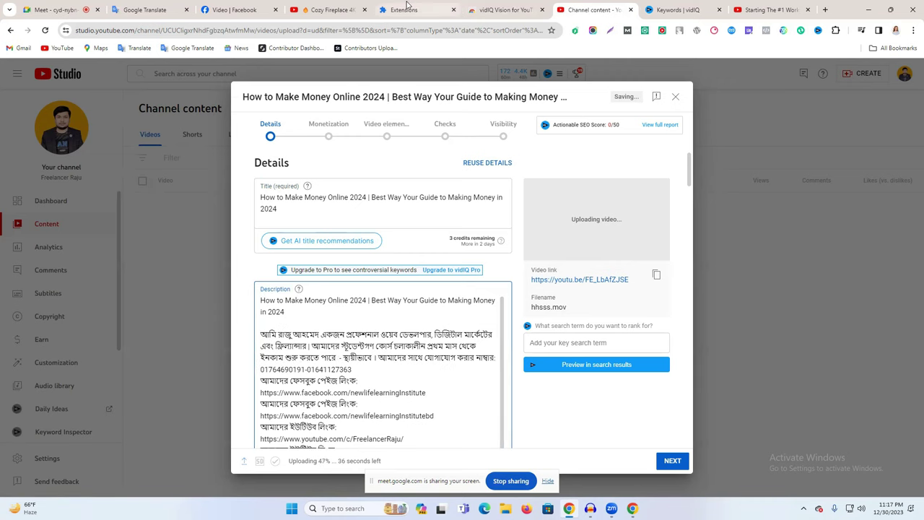
{"action": "left_click", "coordinate": [685, 8]}
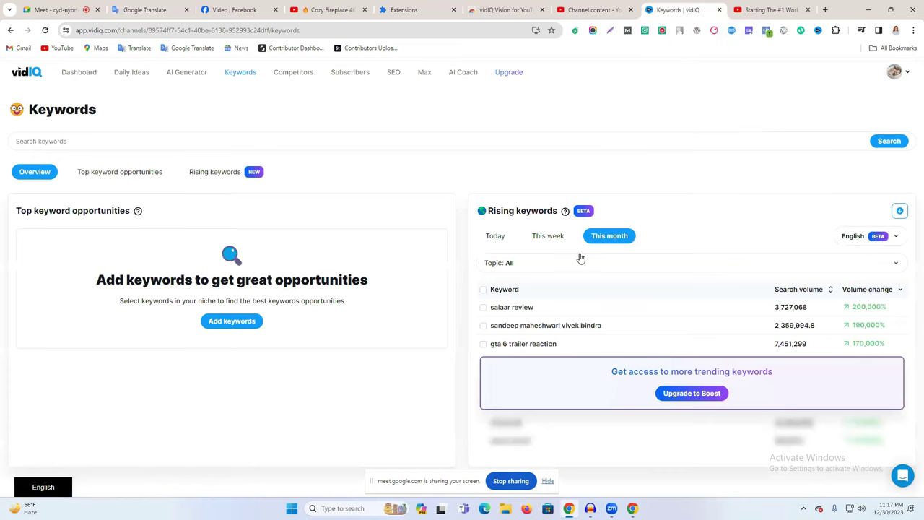
Step: Generate vidIQ AI Content Generator suggestions for the 'How to Make Money Online 2024' idea
{"action": "left_click", "coordinate": [186, 72]}
{"action": "left_click", "coordinate": [454, 318]}
{"action": "key", "text": "ctrl+v"}
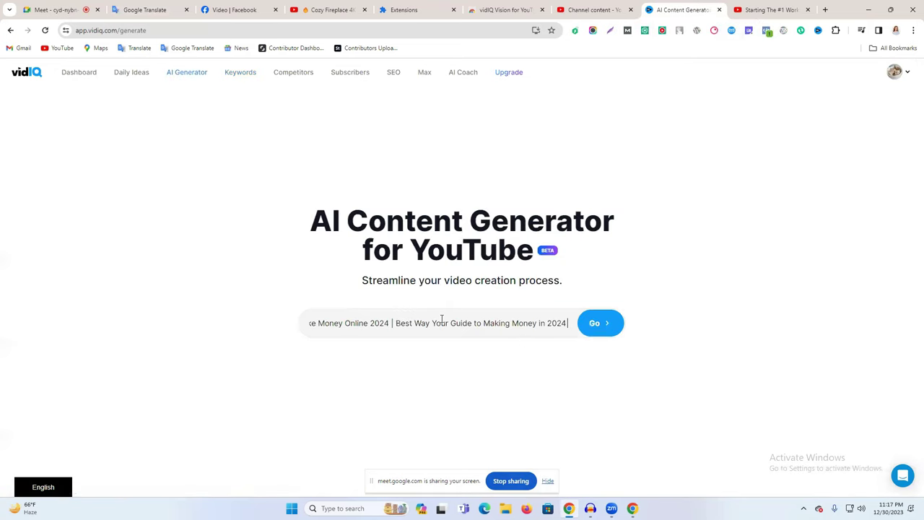
{"action": "left_click", "coordinate": [615, 327]}
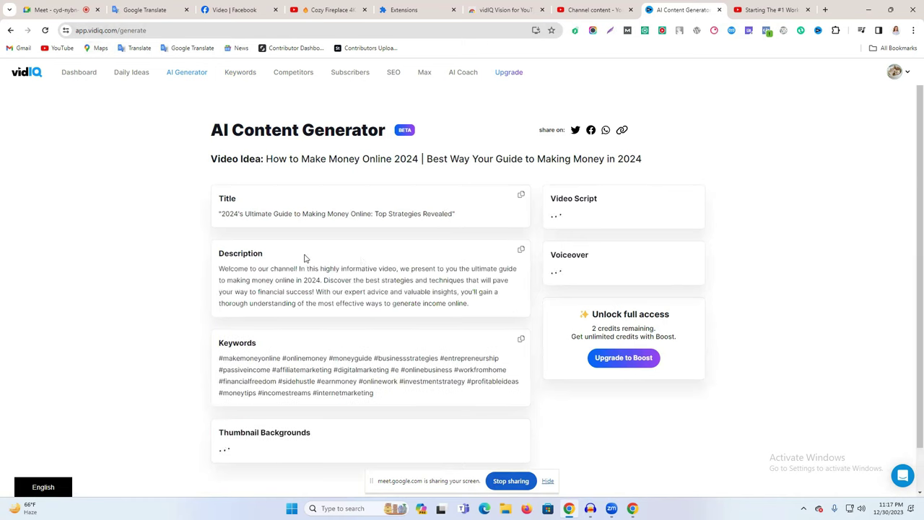
Step: Copy the suggested keyword hashtags from the generated results
{"action": "scroll", "coordinate": [303, 258], "scroll_direction": "down", "scroll_amount": 1}
{"action": "left_click_drag", "start_coordinate": [292, 233], "coordinate": [479, 244]}
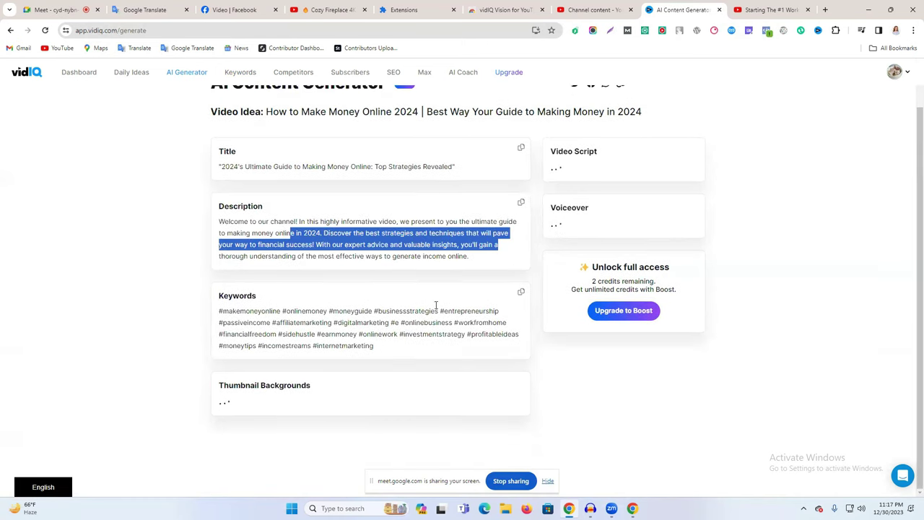
{"action": "left_click_drag", "start_coordinate": [218, 311], "coordinate": [426, 353]}
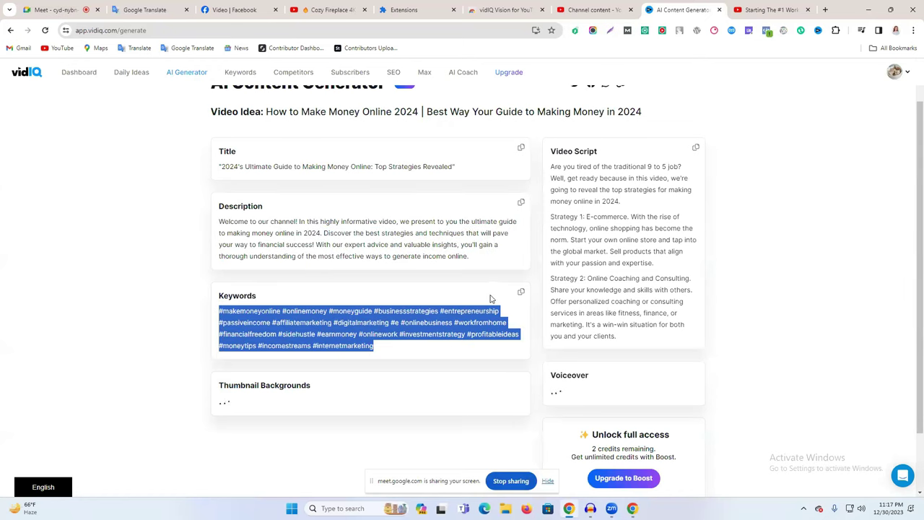
{"action": "left_click", "coordinate": [520, 293]}
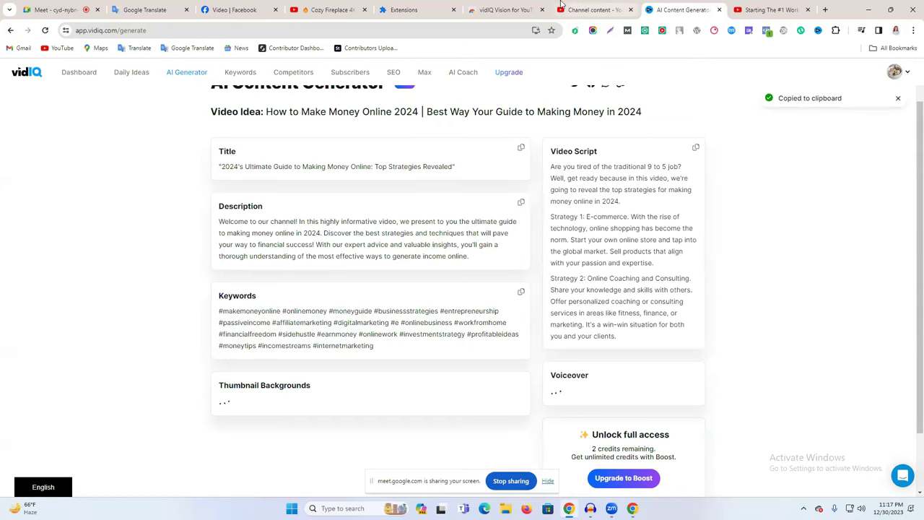
{"action": "left_click", "coordinate": [592, 9]}
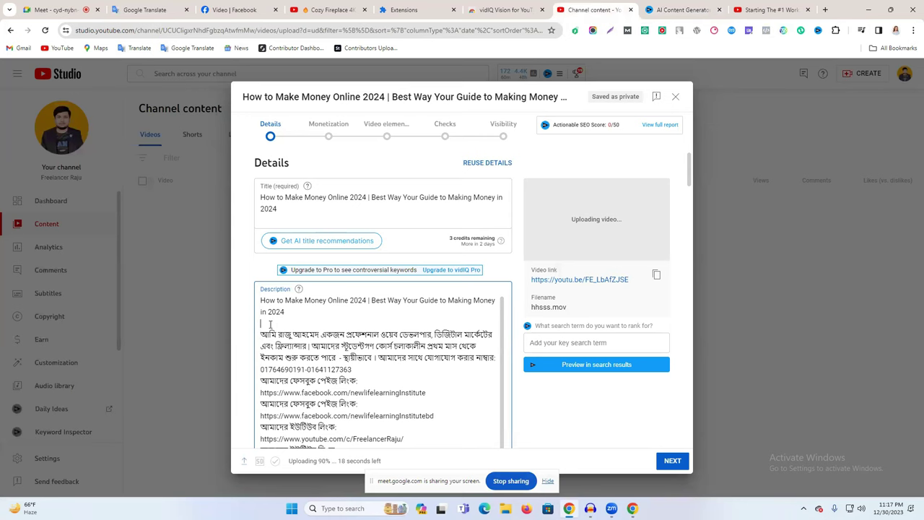
Step: Paste the hashtags, #makemoneyonline through #internetmarketing, on a new line at the description's end
{"action": "scroll", "coordinate": [270, 324], "scroll_direction": "down", "scroll_amount": 6}
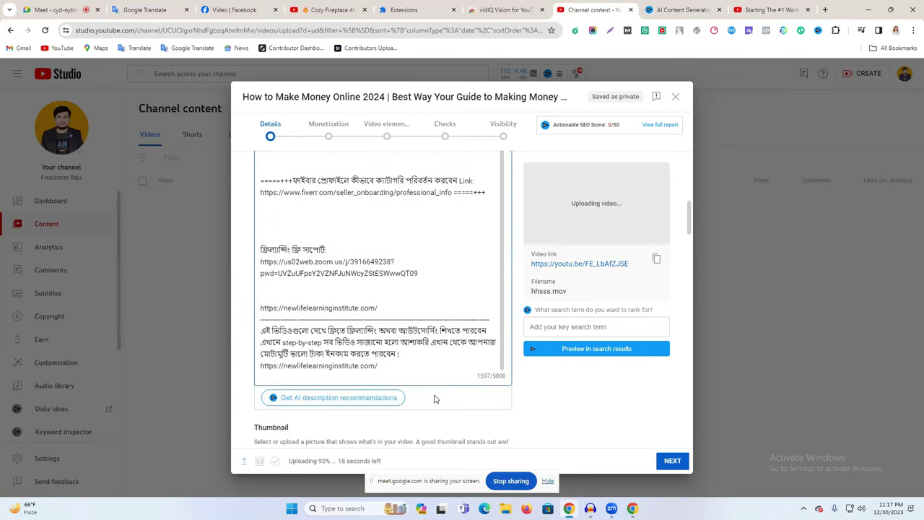
{"action": "key", "text": "Return"}
{"action": "key", "text": "Return"}
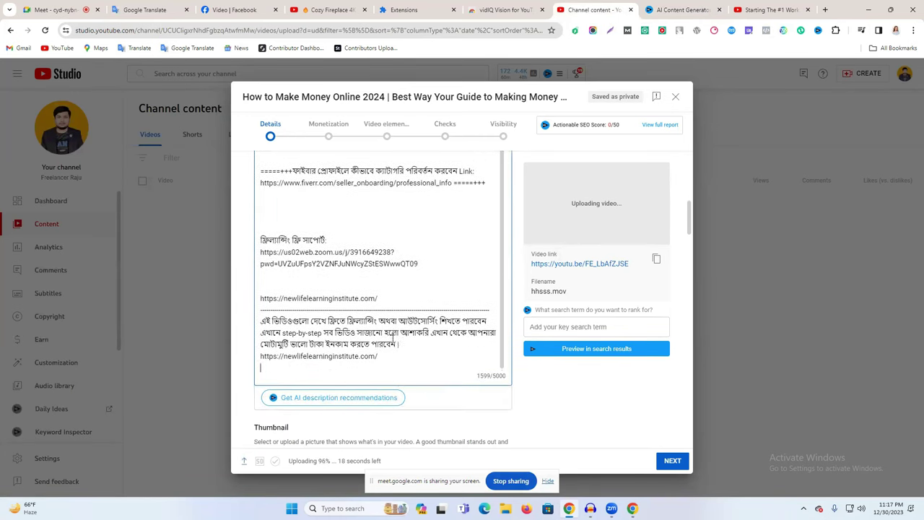
{"action": "key", "text": "ctrl+v"}
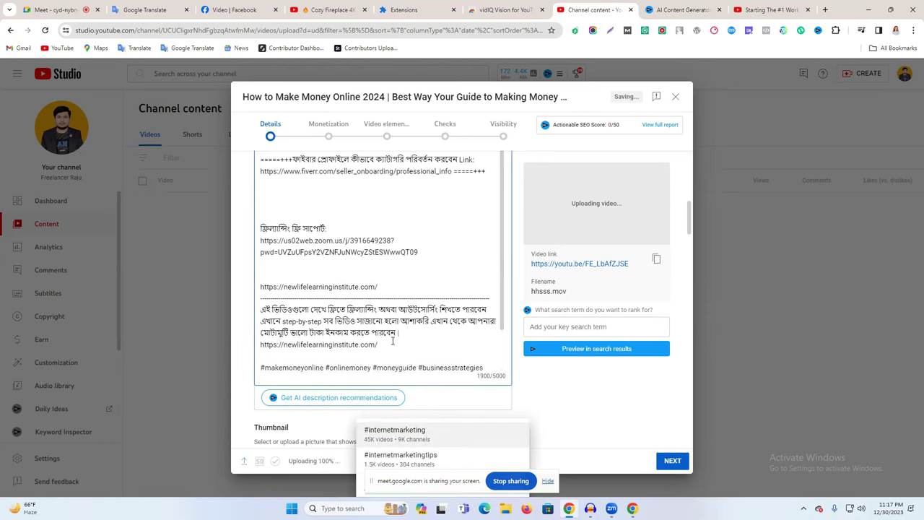
{"action": "scroll", "coordinate": [442, 330], "scroll_direction": "down", "scroll_amount": 3}
{"action": "key", "text": "Return"}
{"action": "key", "text": "Return"}
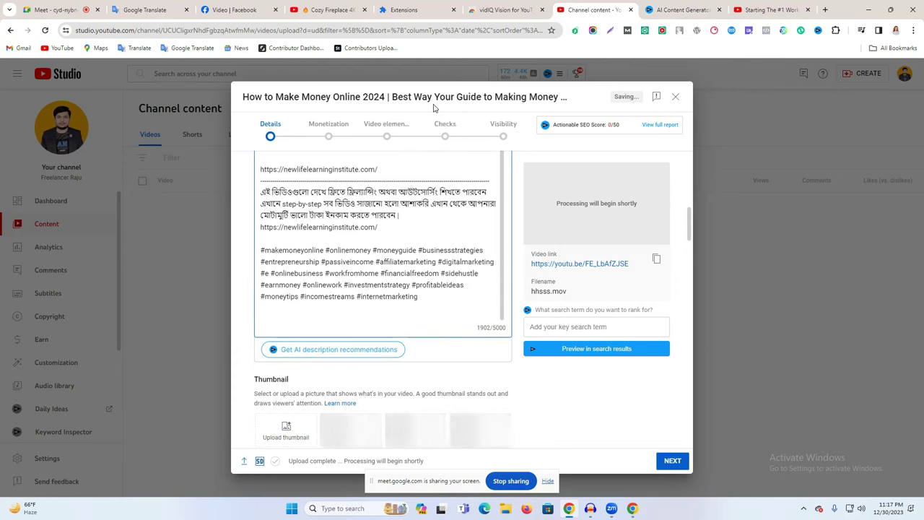
Step: Glance at vidIQ Daily Ideas for more video ideas, then return to the video details
{"action": "left_click", "coordinate": [666, 7]}
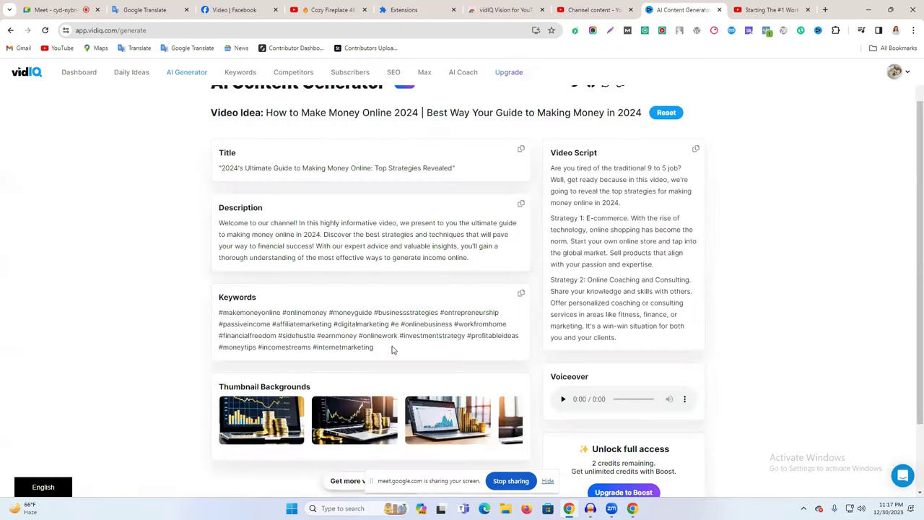
{"action": "scroll", "coordinate": [408, 327], "scroll_direction": "down", "scroll_amount": 2}
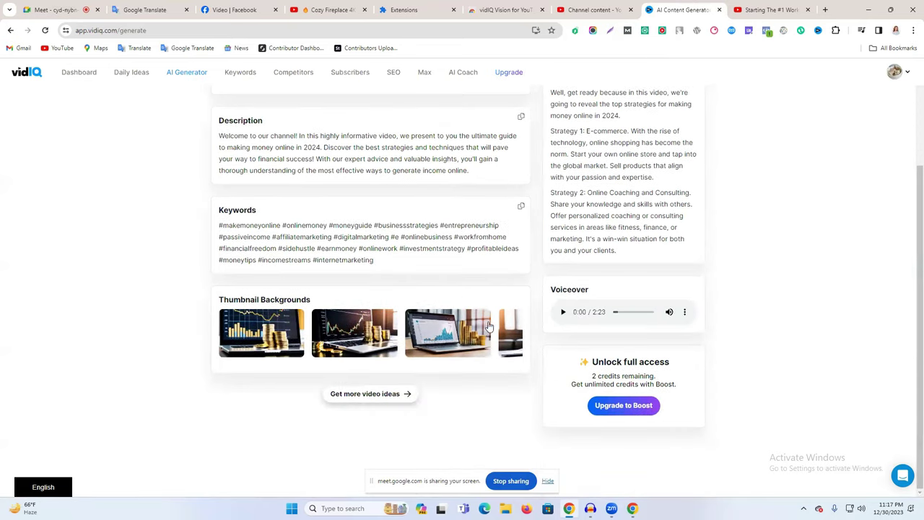
{"action": "left_click", "coordinate": [409, 395]}
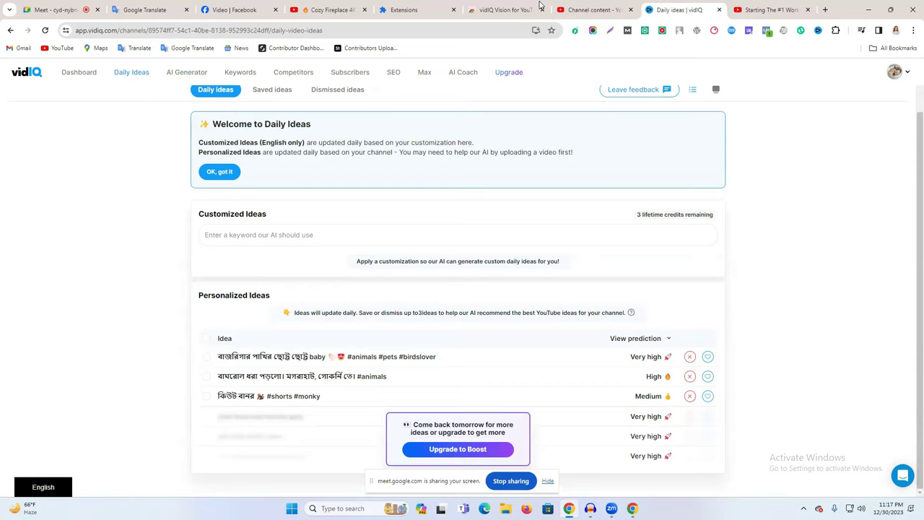
{"action": "left_click", "coordinate": [592, 10]}
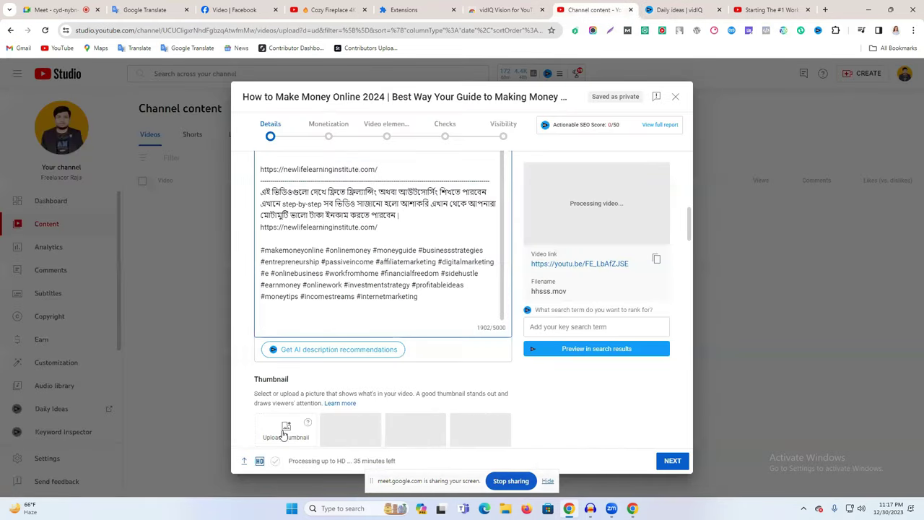
{"action": "scroll", "coordinate": [285, 426], "scroll_direction": "down", "scroll_amount": 1}
Step: Browse Downloads for a thumbnail, cancel without choosing one, and minimize Chrome
{"action": "left_click", "coordinate": [285, 389]}
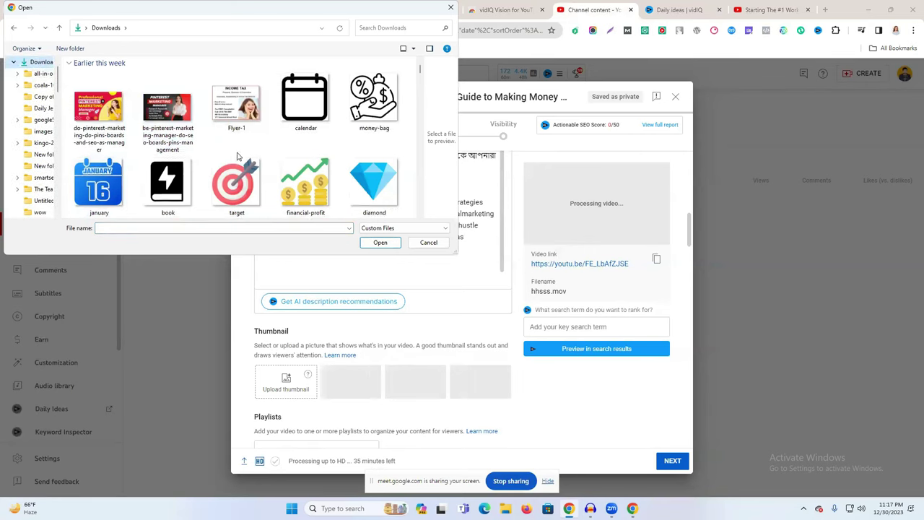
{"action": "scroll", "coordinate": [120, 125], "scroll_direction": "down", "scroll_amount": 2}
{"action": "scroll", "coordinate": [164, 137], "scroll_direction": "up", "scroll_amount": 2}
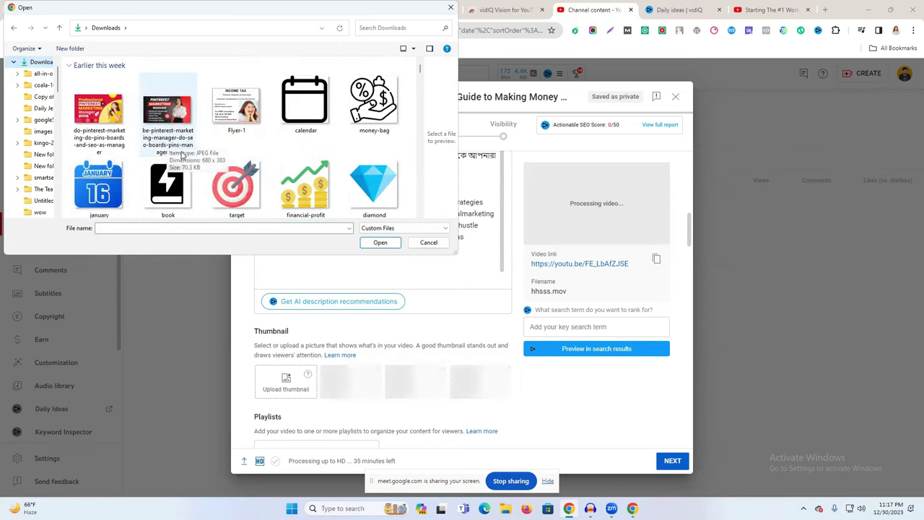
{"action": "scroll", "coordinate": [164, 137], "scroll_direction": "down", "scroll_amount": 1}
{"action": "left_click", "coordinate": [450, 9]}
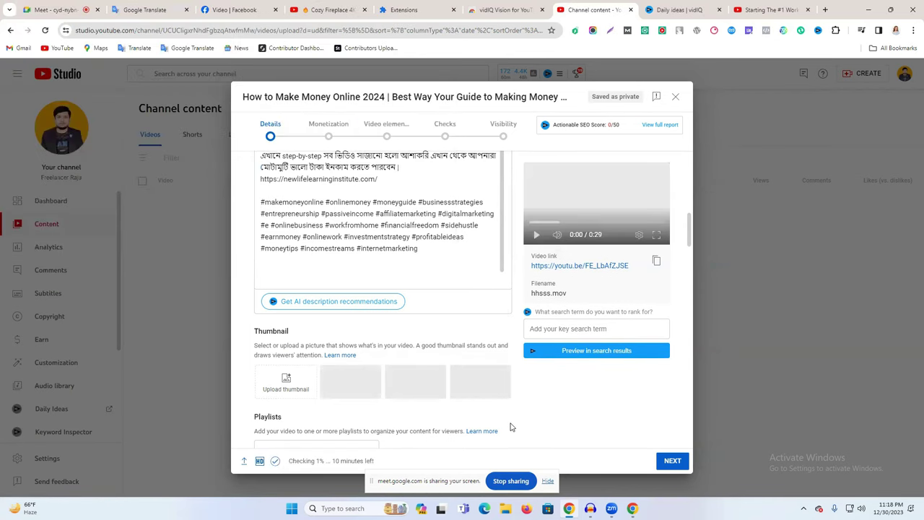
{"action": "left_click", "coordinate": [869, 10]}
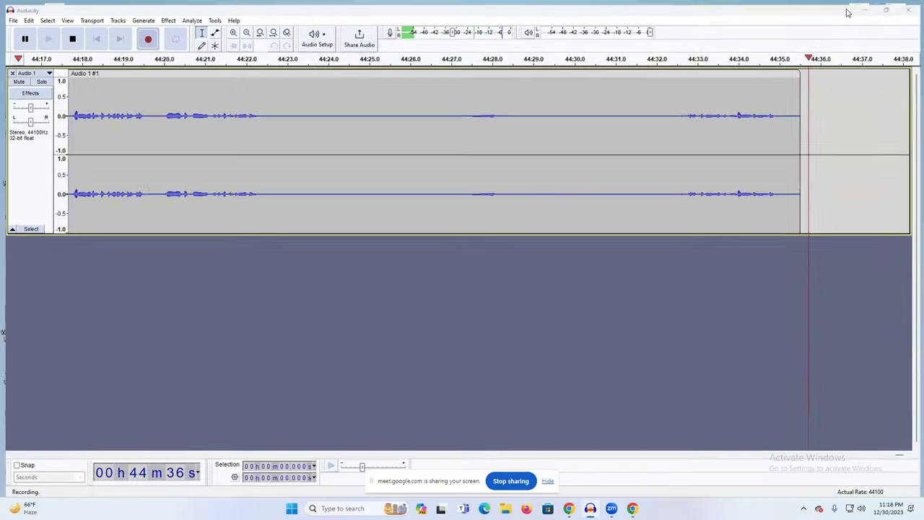
Step: Minimize Audacity and open the Downloads folder in File Explorer
{"action": "left_click", "coordinate": [867, 6]}
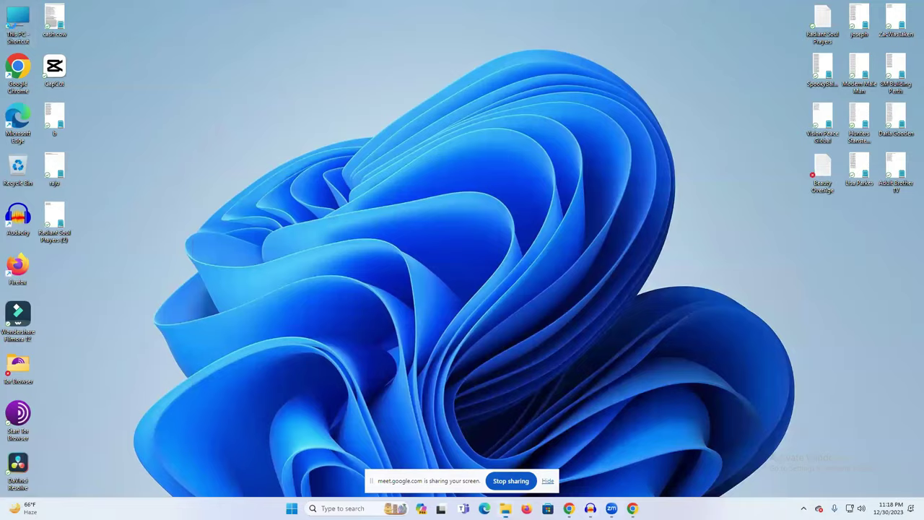
{"action": "key", "text": "super+e"}
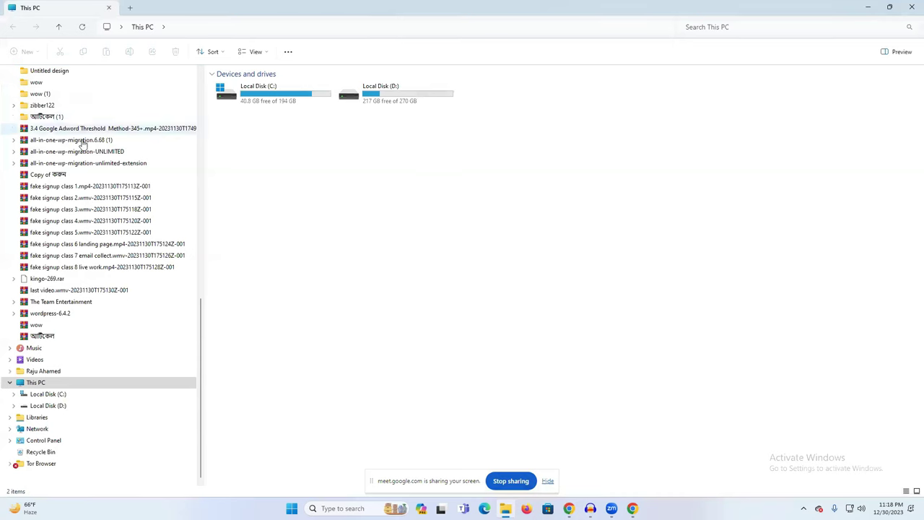
{"action": "scroll", "coordinate": [84, 144], "scroll_direction": "up", "scroll_amount": 8}
{"action": "left_click", "coordinate": [62, 209]}
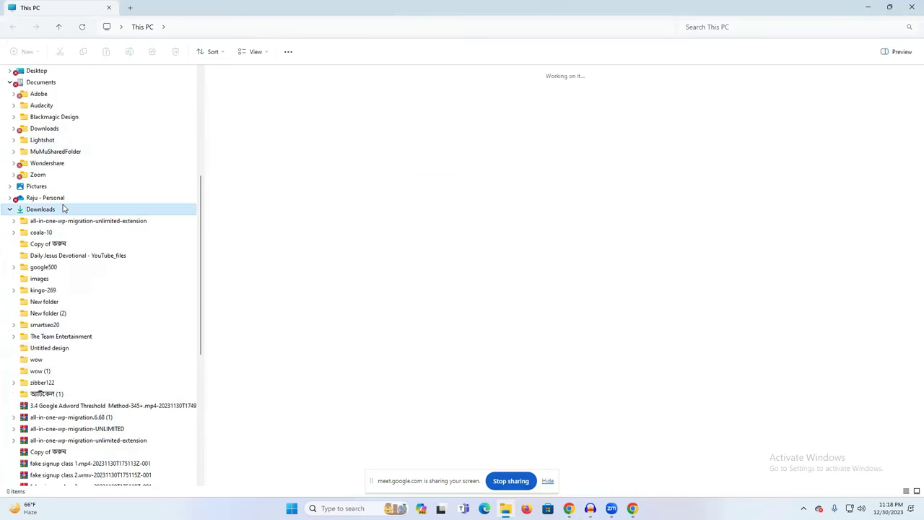
Step: Play hhsss in Media Player, pause and scrub forward, then close it and minimize Explorer
{"action": "left_click", "coordinate": [355, 122]}
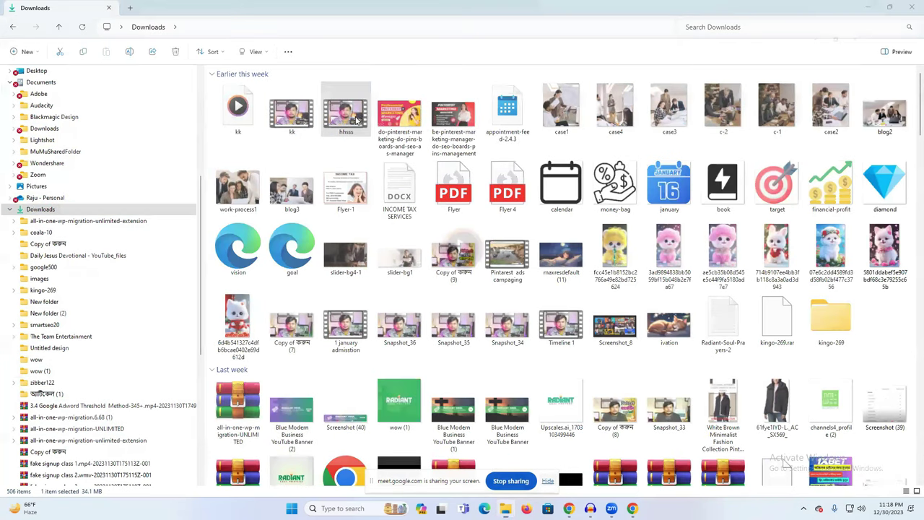
{"action": "key", "text": "Return"}
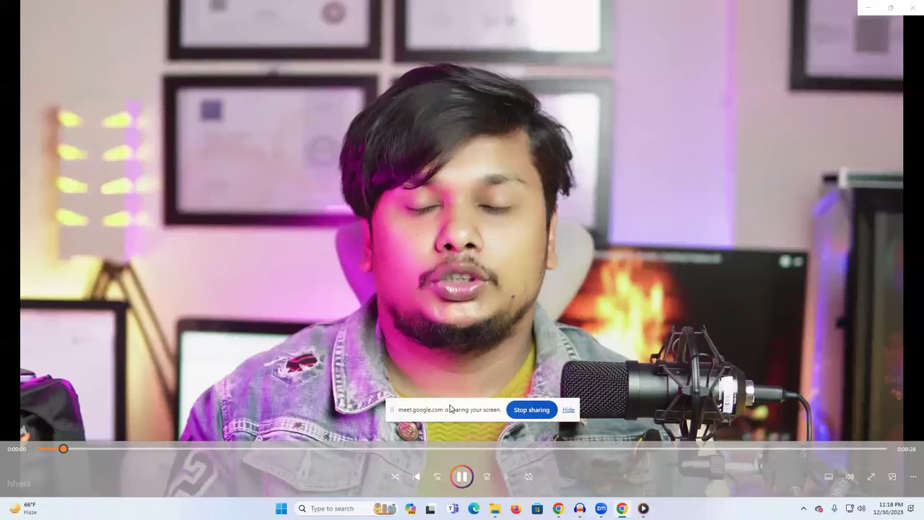
{"action": "left_click", "coordinate": [81, 449]}
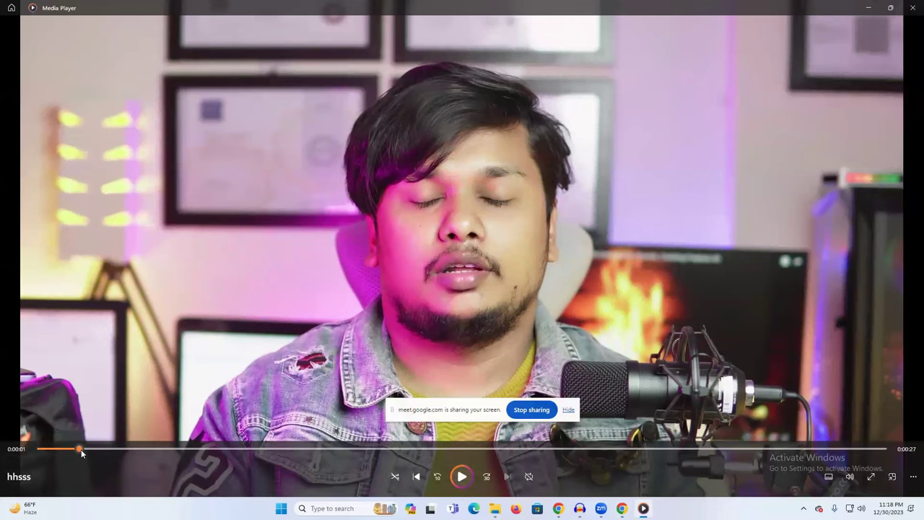
{"action": "left_click_drag", "start_coordinate": [90, 449], "coordinate": [138, 450]}
{"action": "left_click", "coordinate": [908, 9]}
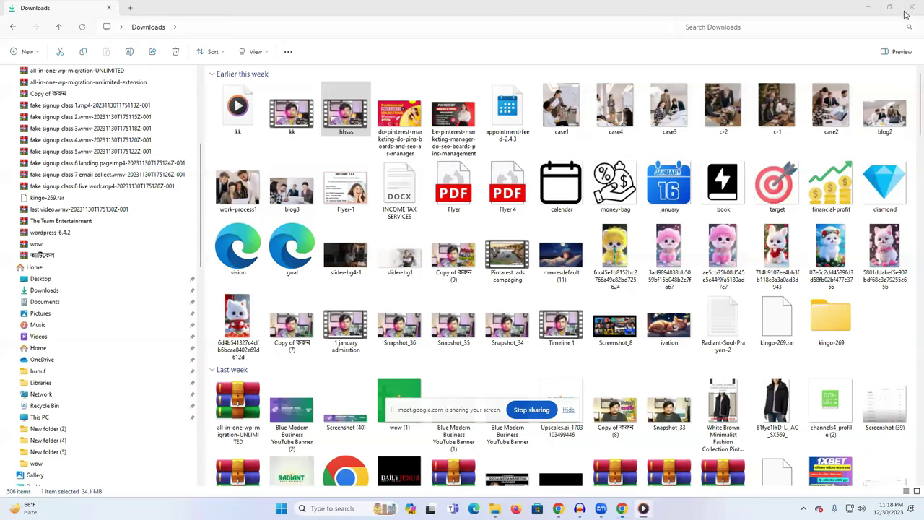
{"action": "left_click", "coordinate": [872, 7]}
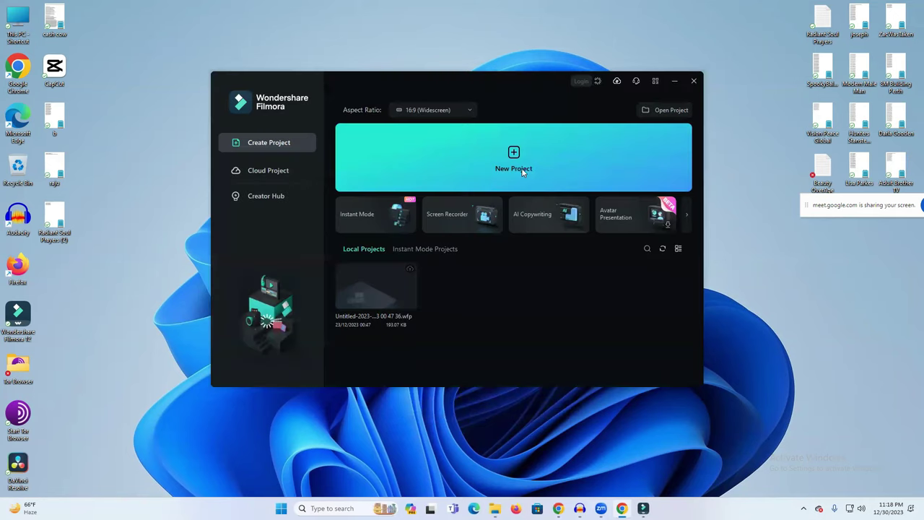
Step: Create a new Filmora project, import kk from Downloads, and drag it onto the timeline
{"action": "left_click", "coordinate": [495, 171]}
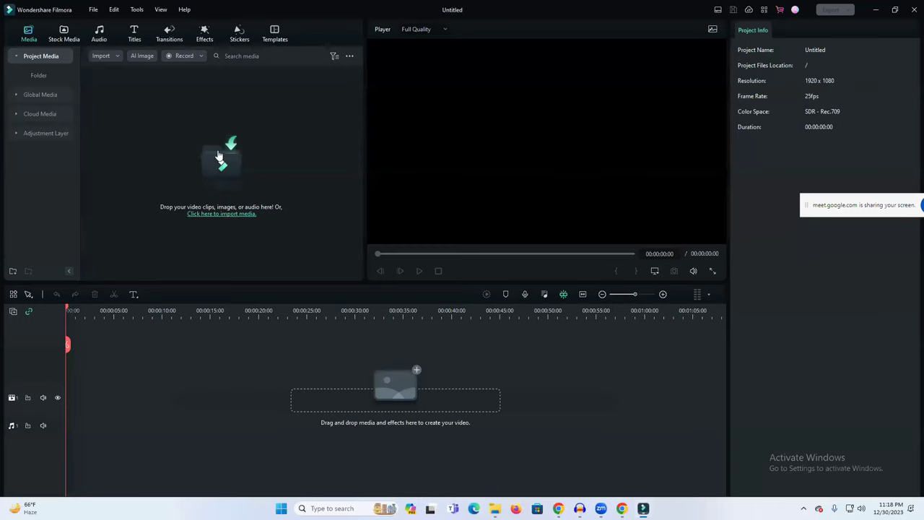
{"action": "left_click", "coordinate": [218, 156]}
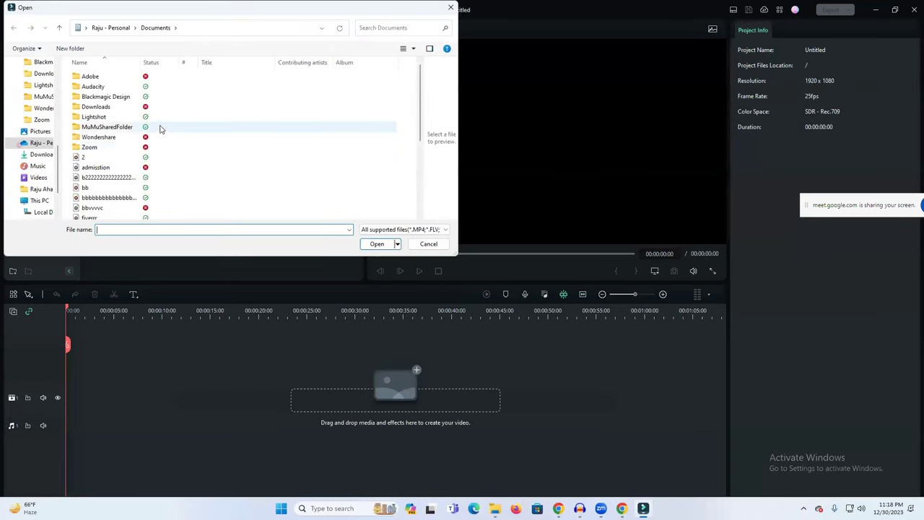
{"action": "left_click", "coordinate": [40, 144]}
{"action": "left_click", "coordinate": [39, 155]}
{"action": "left_click", "coordinate": [126, 90]}
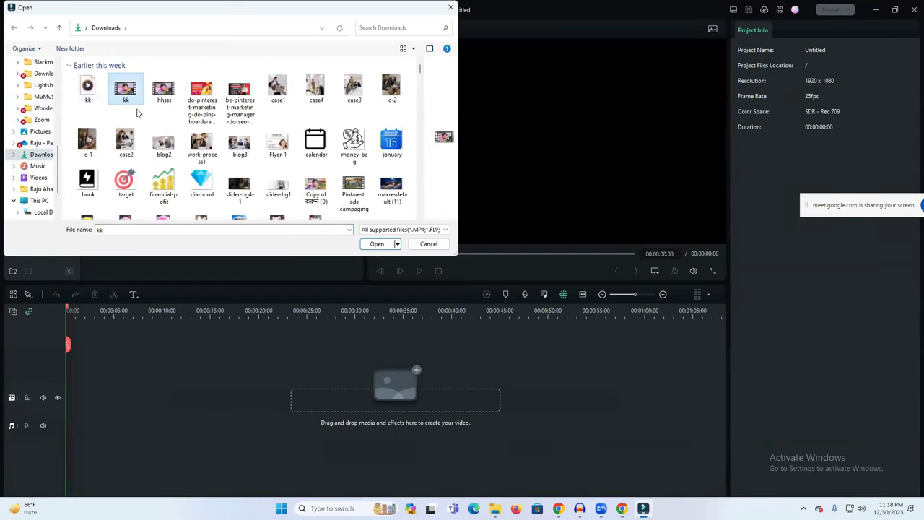
{"action": "left_click", "coordinate": [377, 244]}
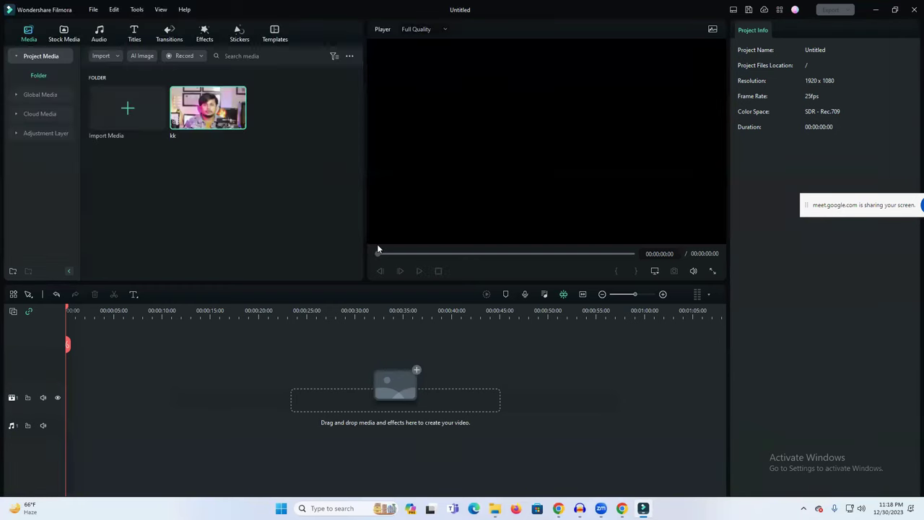
{"action": "left_click_drag", "start_coordinate": [210, 116], "coordinate": [47, 415]}
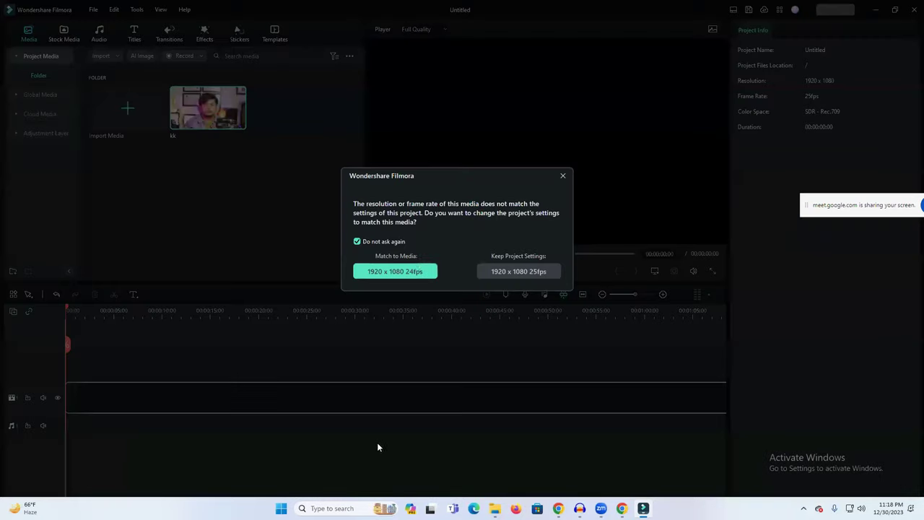
Step: Match the project to 1920 x 1080 24fps, save a PNG snapshot Snapshot_37, and minimize Filmora
{"action": "left_click", "coordinate": [415, 270]}
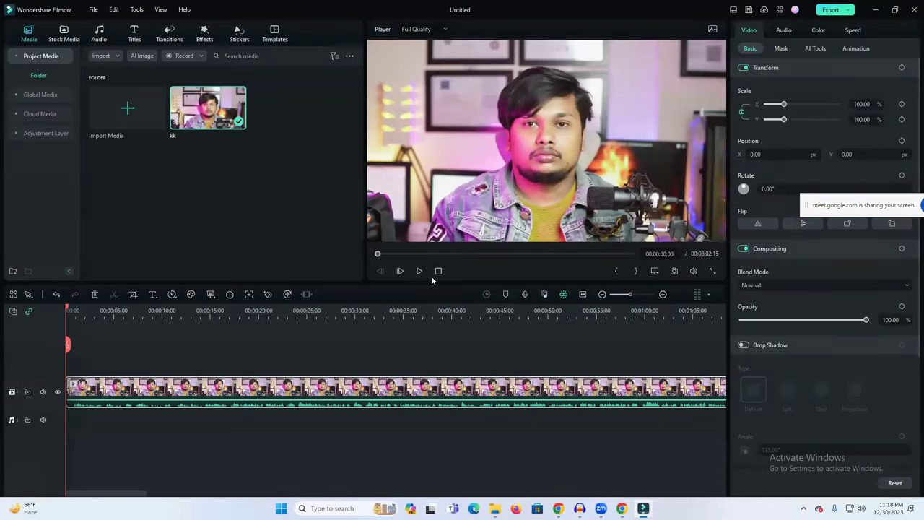
{"action": "left_click", "coordinate": [675, 271]}
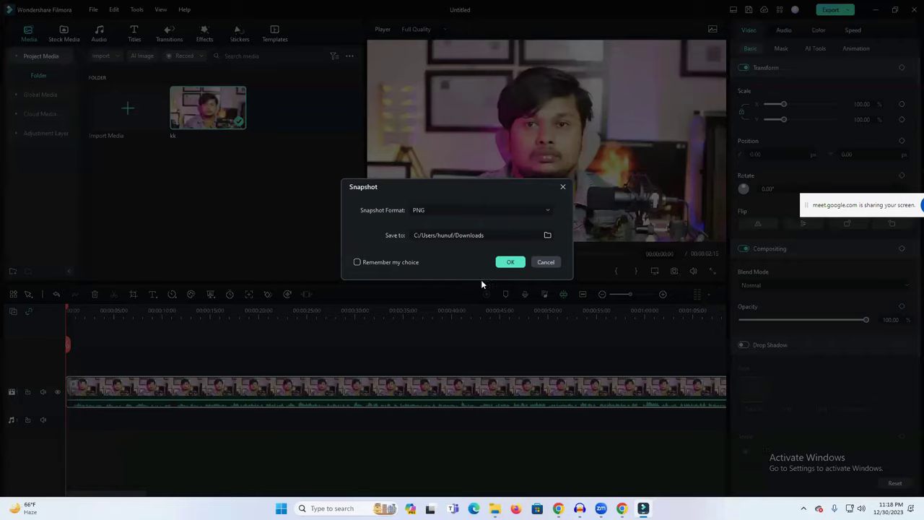
{"action": "left_click", "coordinate": [511, 262]}
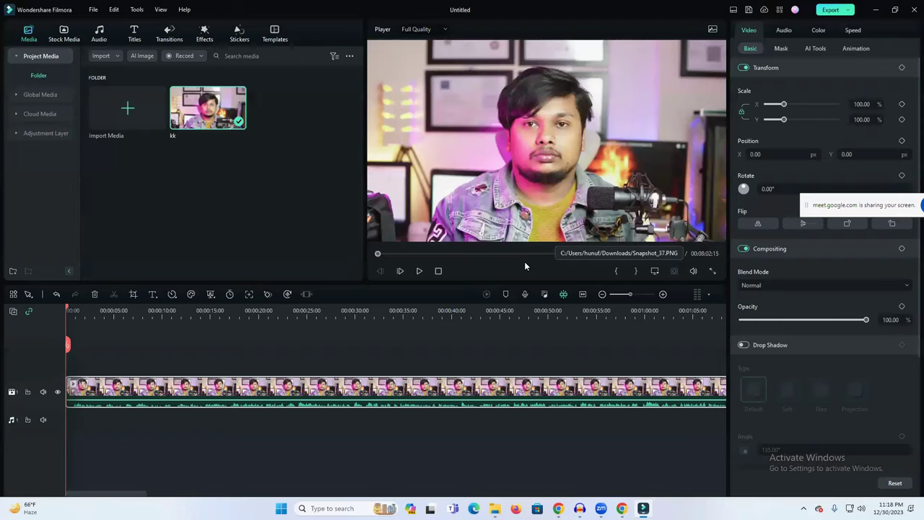
{"action": "left_click", "coordinate": [875, 9]}
Step: Upload Snapshot_37 as the video's custom thumbnail
{"action": "left_click", "coordinate": [558, 507]}
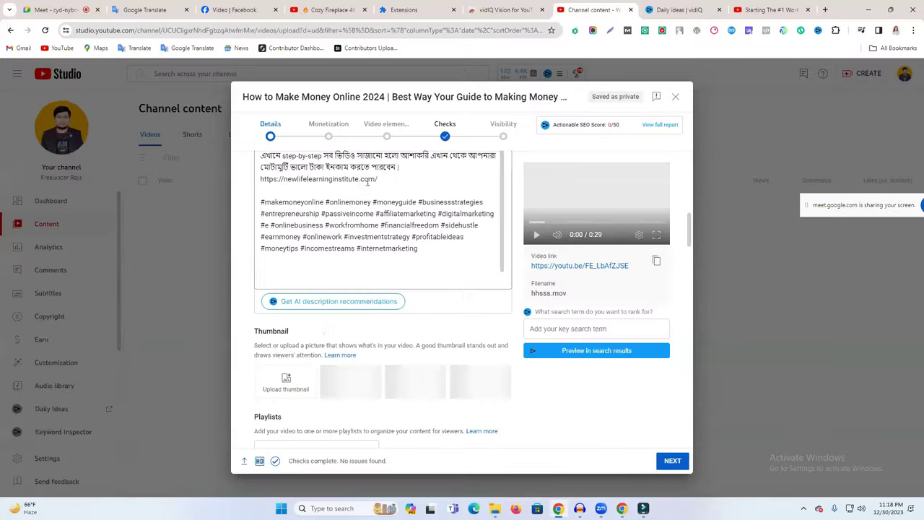
{"action": "left_click", "coordinate": [292, 383]}
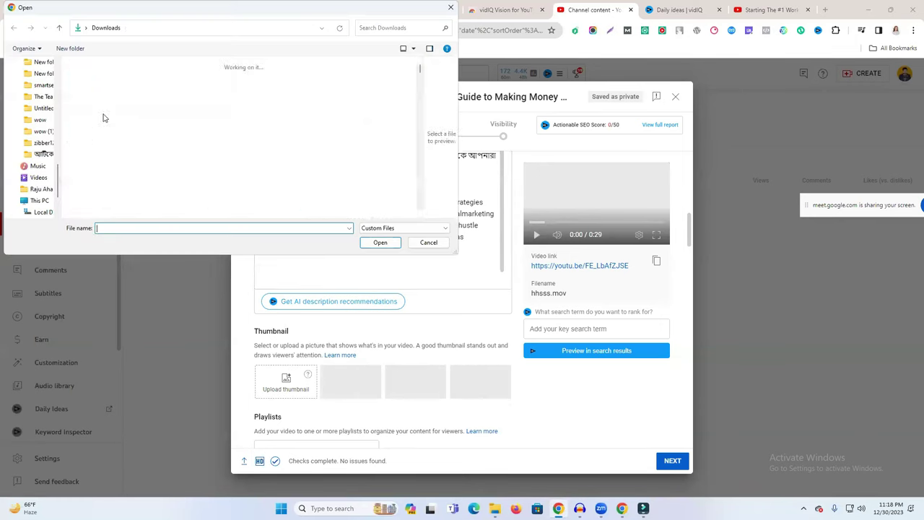
{"action": "left_click", "coordinate": [101, 110]}
{"action": "left_click", "coordinate": [382, 243]}
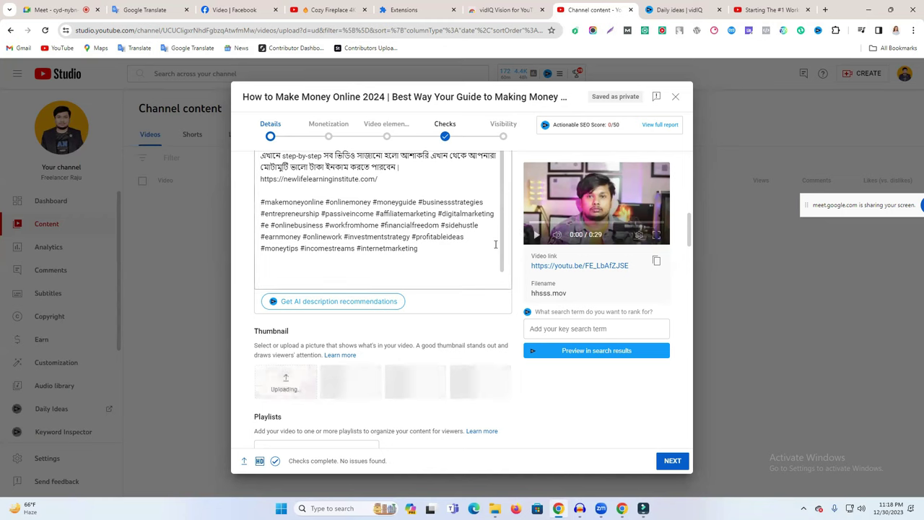
Step: Select 'No, it's not made for kids' and put the cursor in the Tags field
{"action": "scroll", "coordinate": [388, 282], "scroll_direction": "down", "scroll_amount": 4}
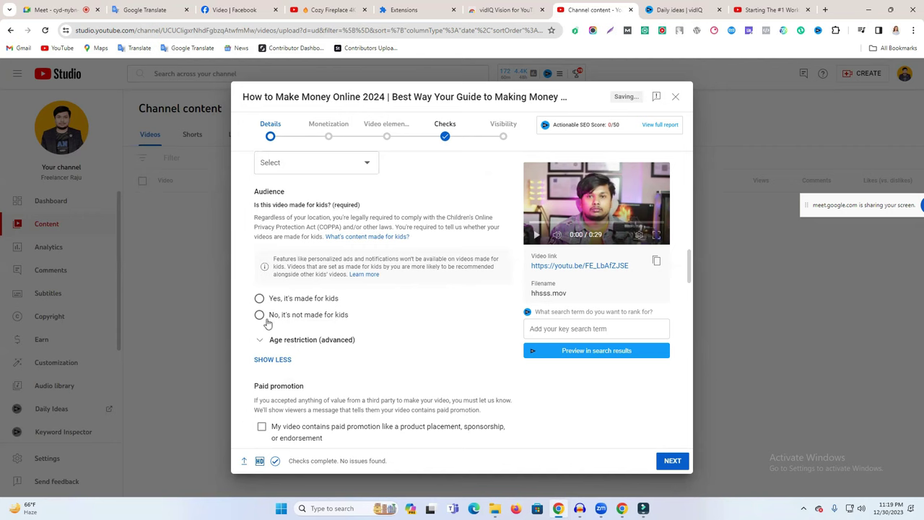
{"action": "left_click", "coordinate": [272, 318]}
{"action": "scroll", "coordinate": [367, 308], "scroll_direction": "down", "scroll_amount": 5}
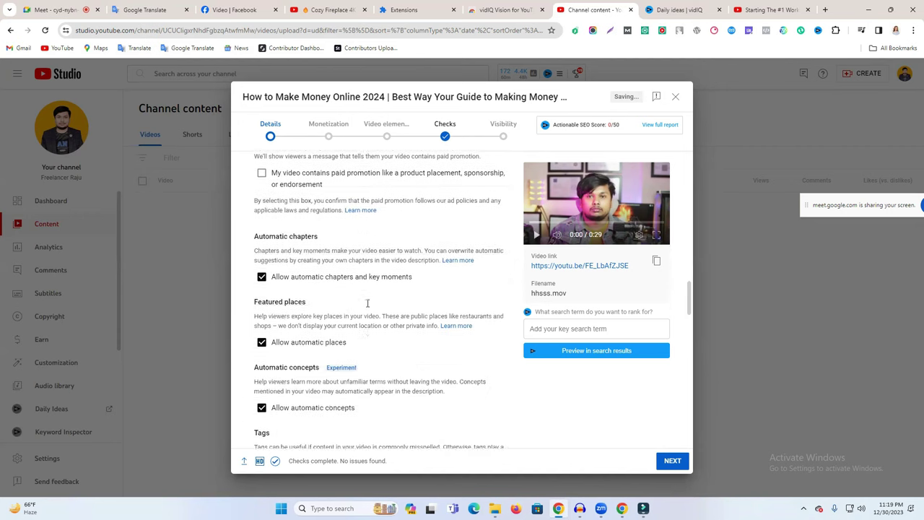
{"action": "scroll", "coordinate": [368, 339], "scroll_direction": "down", "scroll_amount": 2}
{"action": "left_click", "coordinate": [296, 296]}
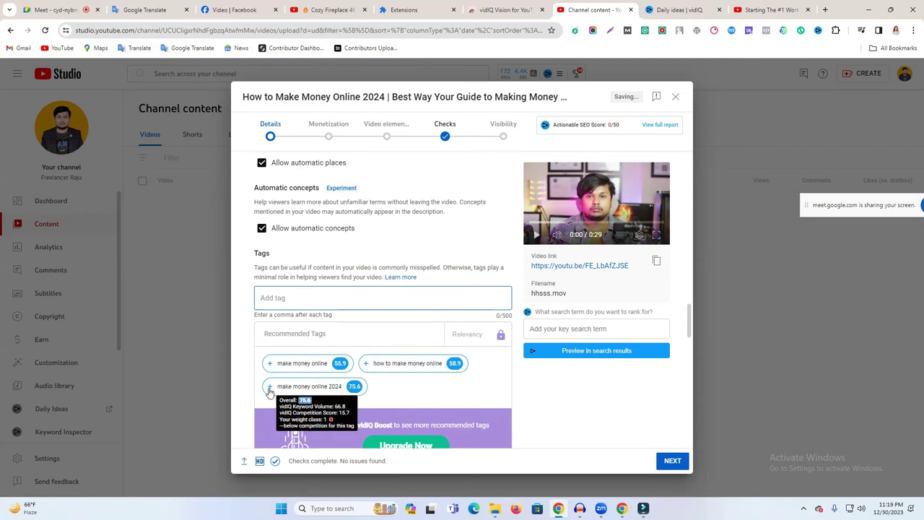
Step: Add the tags make money online, make money online 2024 and how to make money online
{"action": "left_click", "coordinate": [269, 363]}
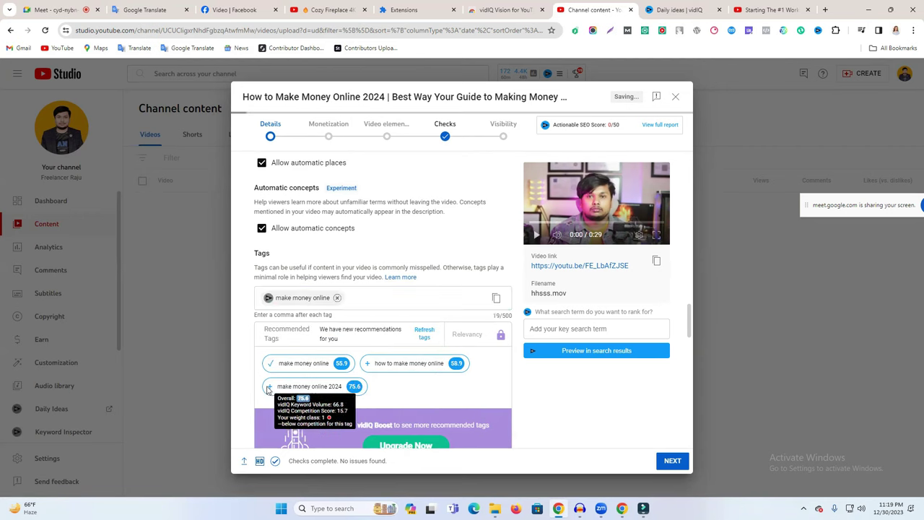
{"action": "left_click", "coordinate": [267, 387]}
{"action": "left_click", "coordinate": [376, 382]}
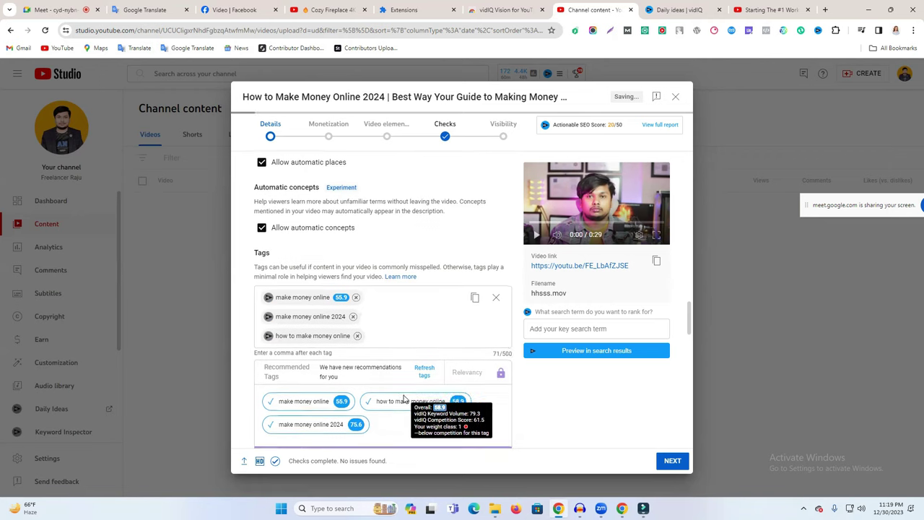
{"action": "scroll", "coordinate": [405, 398], "scroll_direction": "down", "scroll_amount": 3}
{"action": "scroll", "coordinate": [404, 399], "scroll_direction": "up", "scroll_amount": 3}
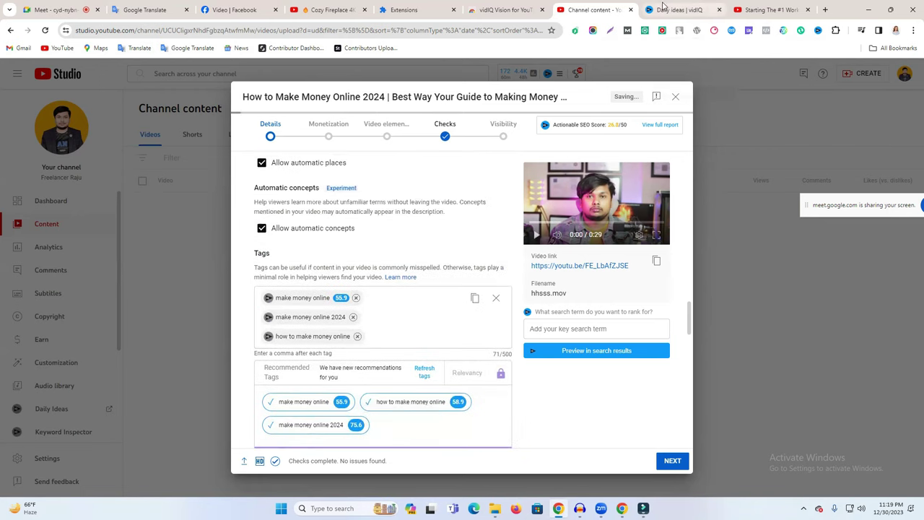
Step: In Google Translate, select the phrase 'How to Make Money Online 2024'
{"action": "left_click", "coordinate": [762, 7]}
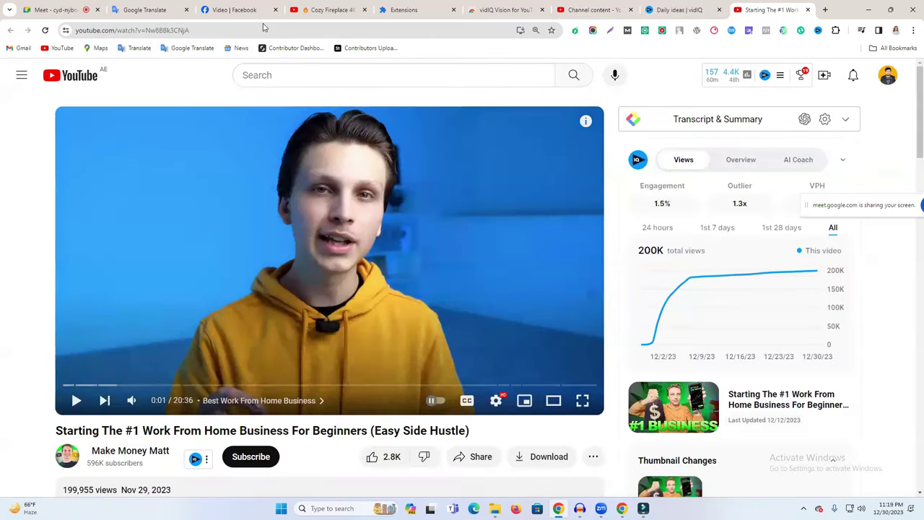
{"action": "left_click", "coordinate": [336, 9]}
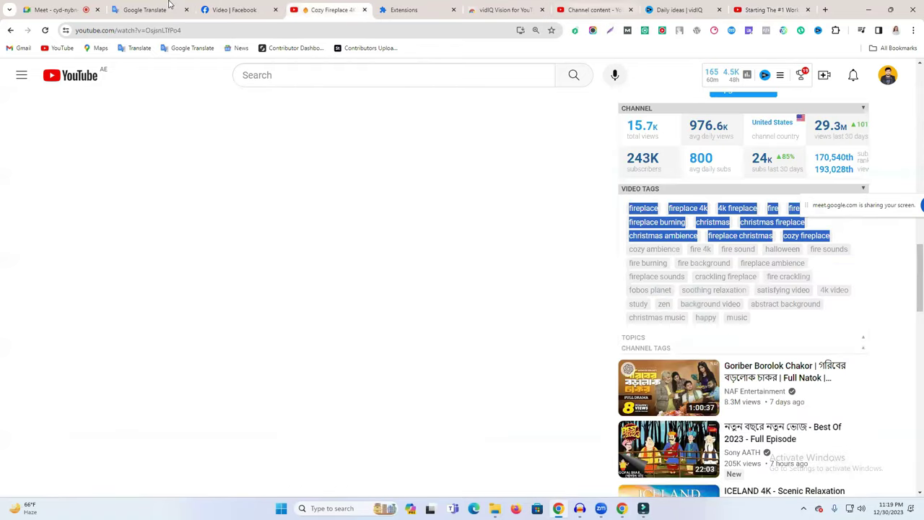
{"action": "left_click", "coordinate": [146, 9]}
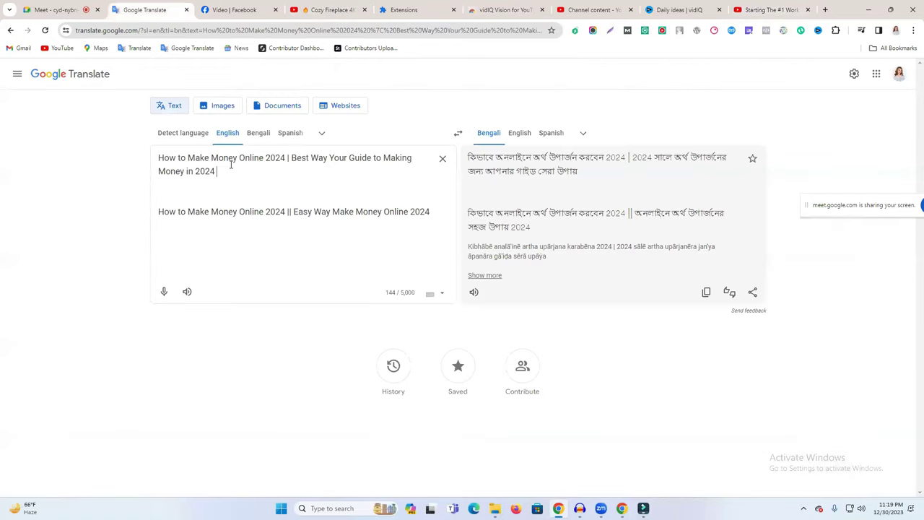
{"action": "triple_click", "coordinate": [231, 165]}
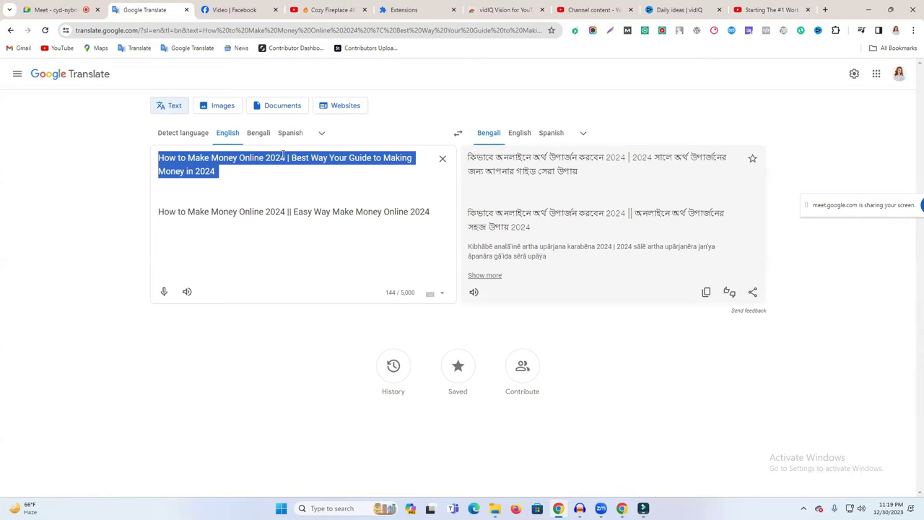
{"action": "left_click_drag", "start_coordinate": [284, 157], "coordinate": [156, 165]}
{"action": "key", "text": "ctrl+c"}
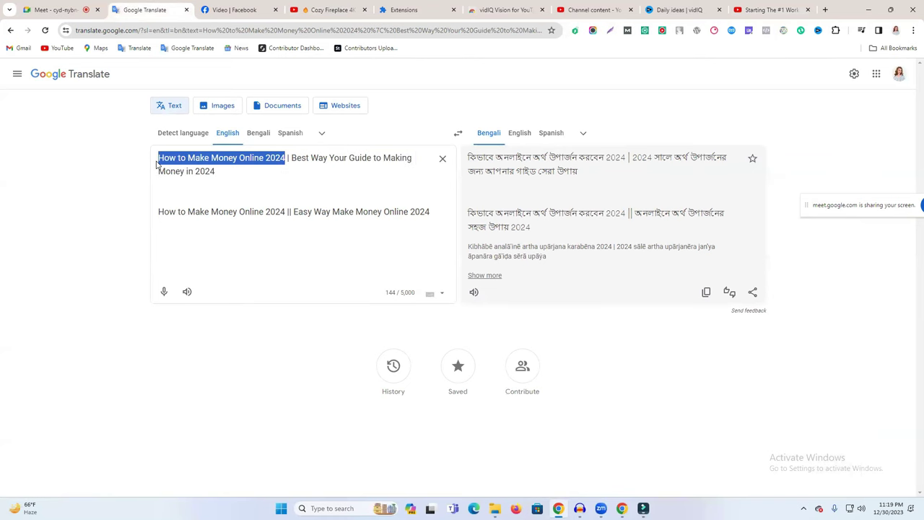
Step: Look up 'How to Make Money Online 2024' in vidIQ's keyword research panel
{"action": "left_click", "coordinate": [593, 9]}
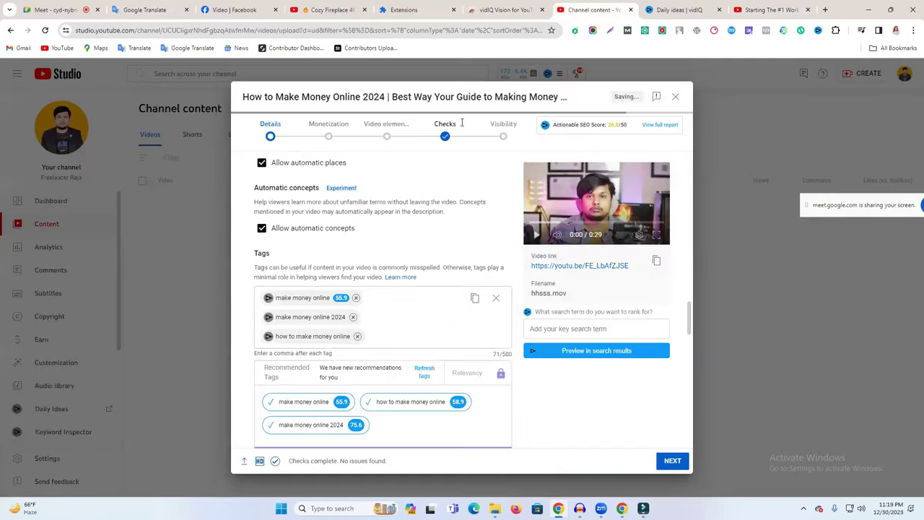
{"action": "left_click", "coordinate": [406, 402]}
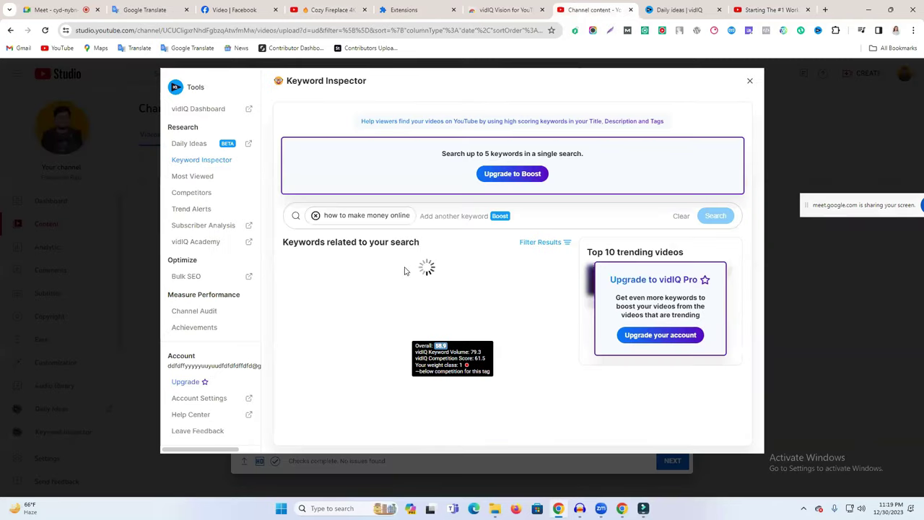
{"action": "left_click", "coordinate": [314, 216]}
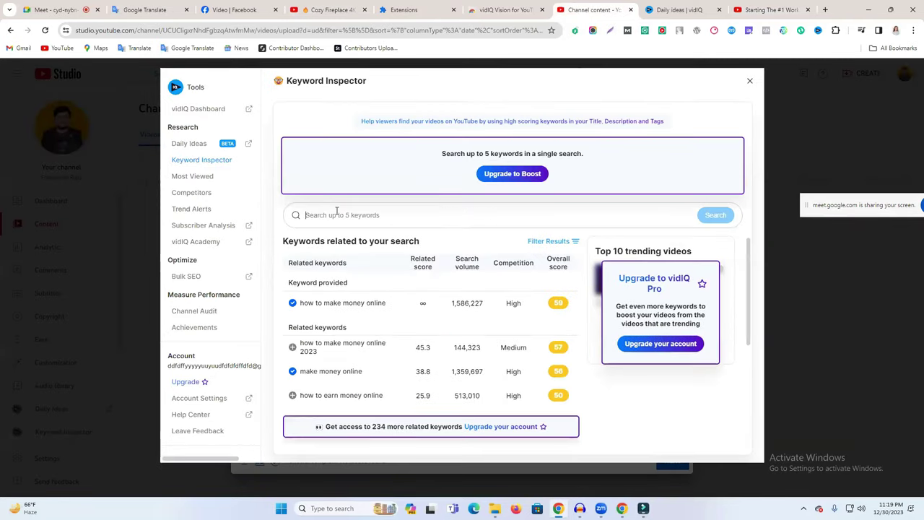
{"action": "key", "text": "ctrl+v"}
{"action": "key", "text": "Return"}
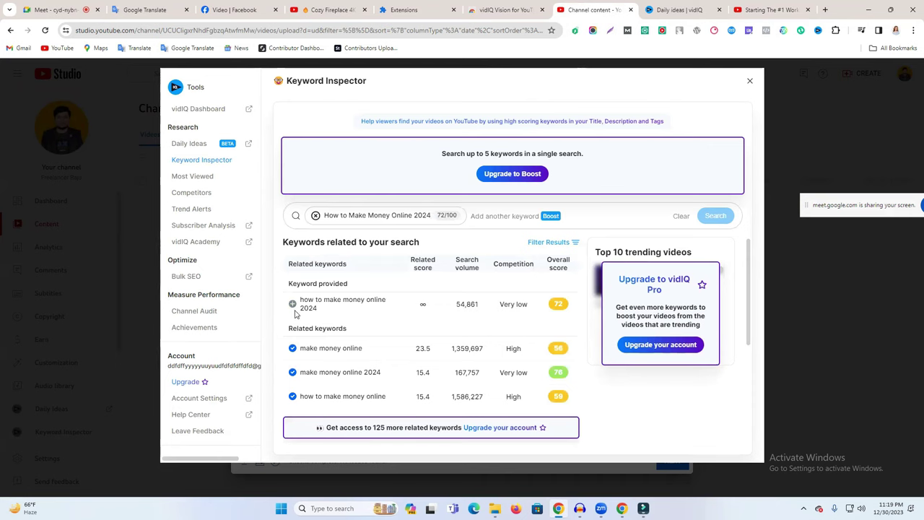
{"action": "left_click", "coordinate": [749, 80]}
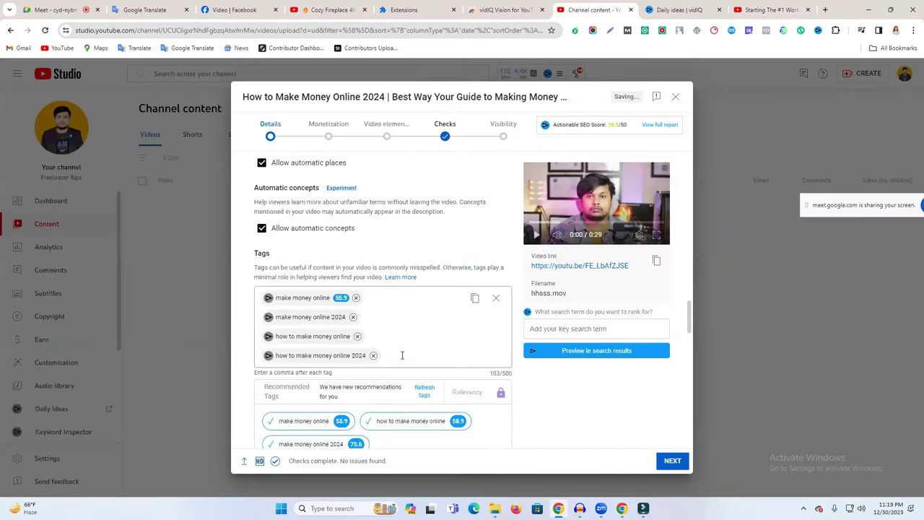
Step: Add 'How to Make Money Online 2024' as a tag
{"action": "left_click", "coordinate": [401, 355]}
{"action": "key", "text": "ctrl+v"}
{"action": "key", "text": "Return"}
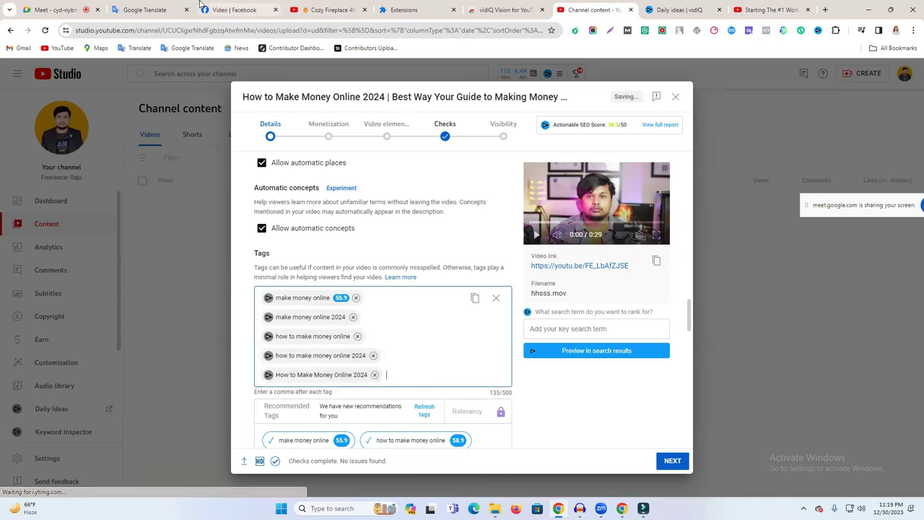
Step: Copy 'Best Way Your Guide to Making Money in 2024' from Google Translate into the Tags box
{"action": "key", "text": "ctrl+2"}
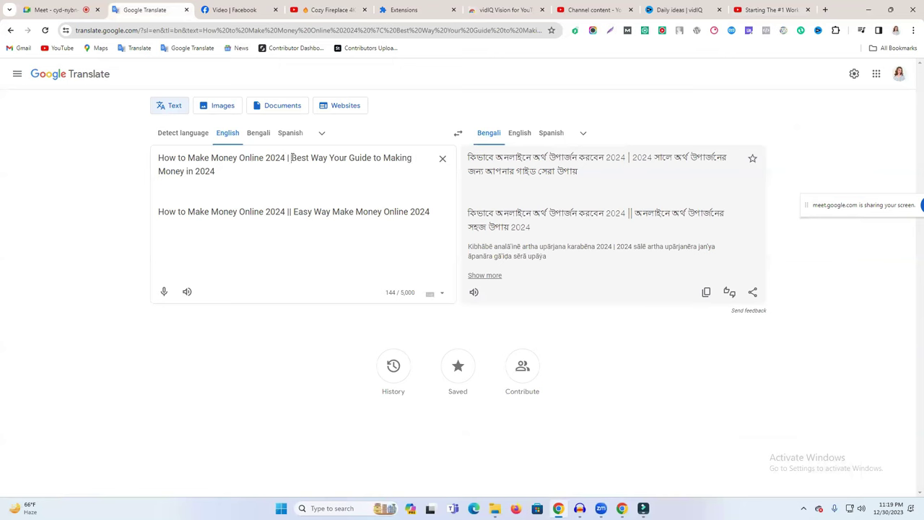
{"action": "left_click_drag", "start_coordinate": [292, 157], "coordinate": [310, 174]}
{"action": "key", "text": "ctrl+c"}
{"action": "key", "text": "ctrl+4"}
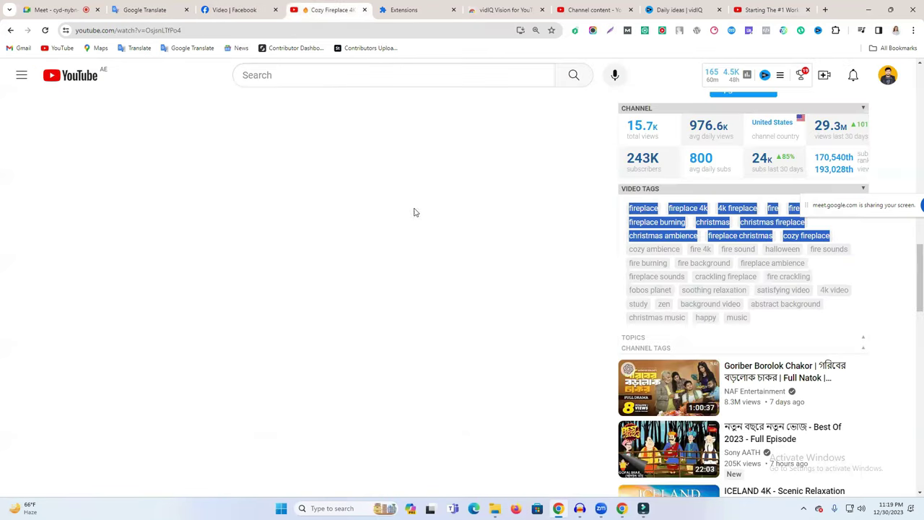
{"action": "key", "text": "ctrl+7"}
{"action": "key", "text": "ctrl+v"}
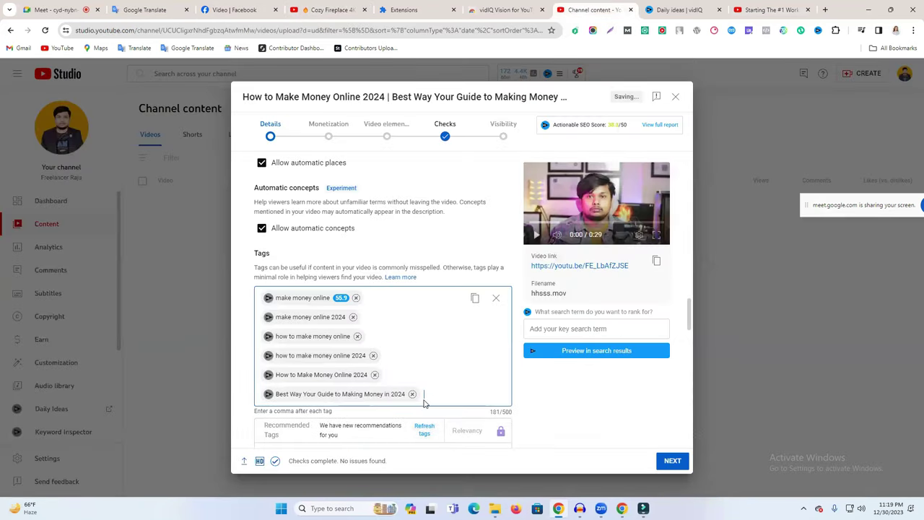
Step: Look up 'Best Way Your Guide to Making Money in 2024' in vidIQ's keyword research panel
{"action": "scroll", "coordinate": [342, 422], "scroll_direction": "down", "scroll_amount": 1}
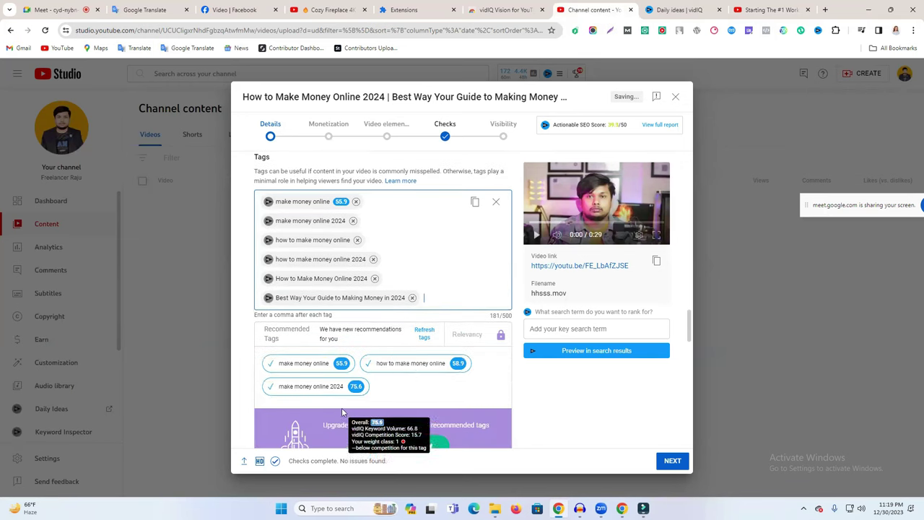
{"action": "left_click", "coordinate": [311, 362]}
{"action": "left_click", "coordinate": [316, 215]}
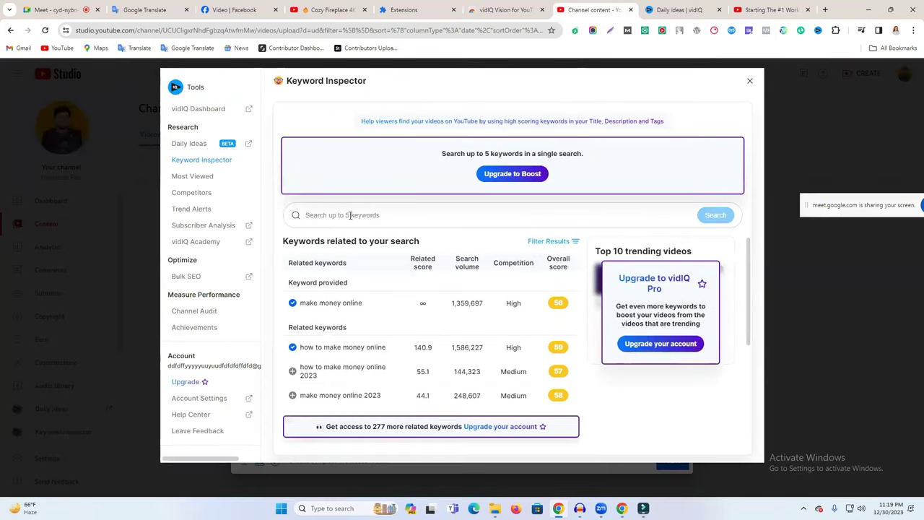
{"action": "key", "text": "ctrl+v"}
{"action": "key", "text": "Return"}
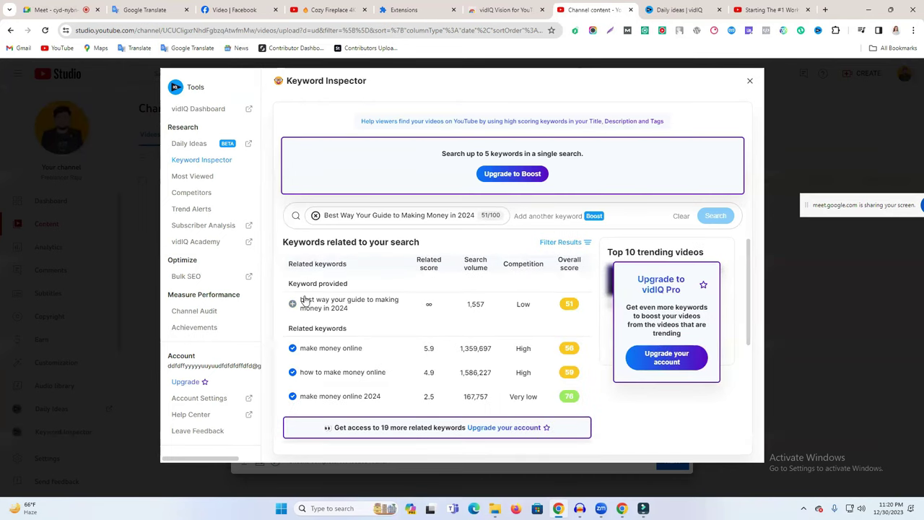
{"action": "left_click", "coordinate": [749, 83]}
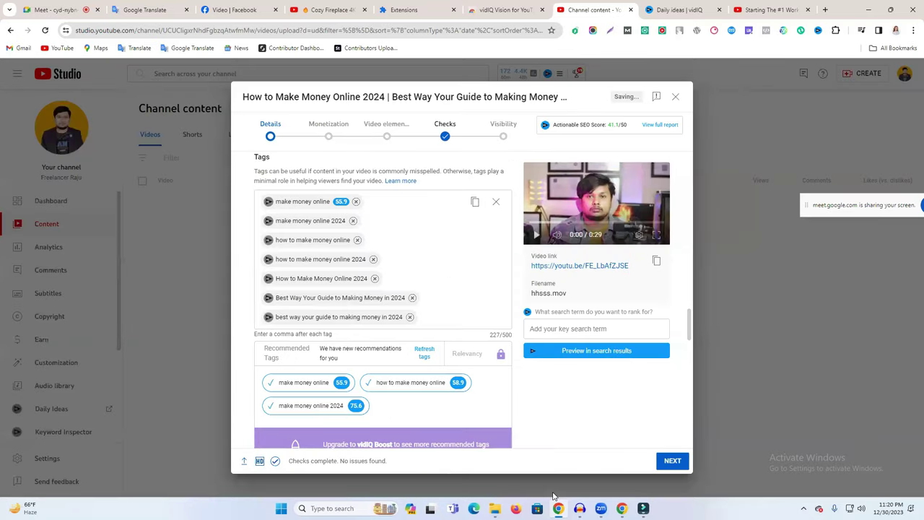
Step: Look up 'how to make money online' and then 'how to earn money online' in Keyword Inspector
{"action": "scroll", "coordinate": [364, 332], "scroll_direction": "down", "scroll_amount": 1}
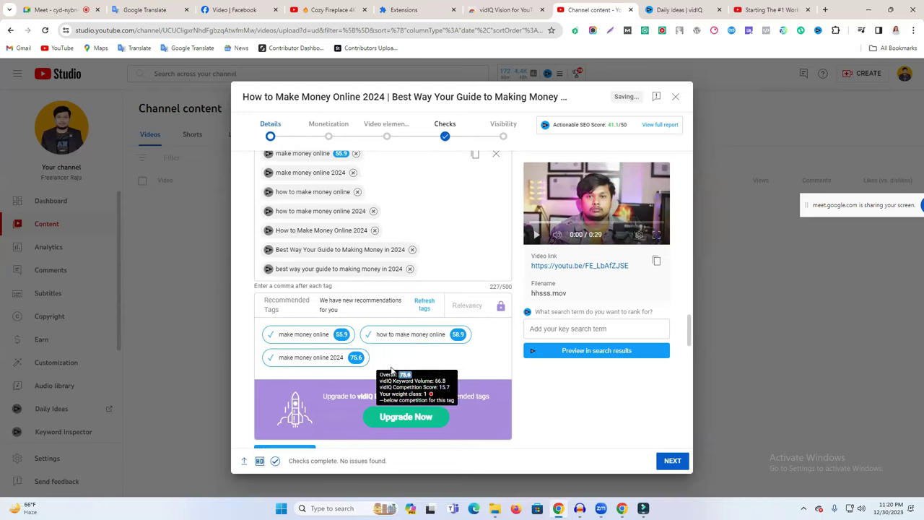
{"action": "left_click", "coordinate": [422, 338]}
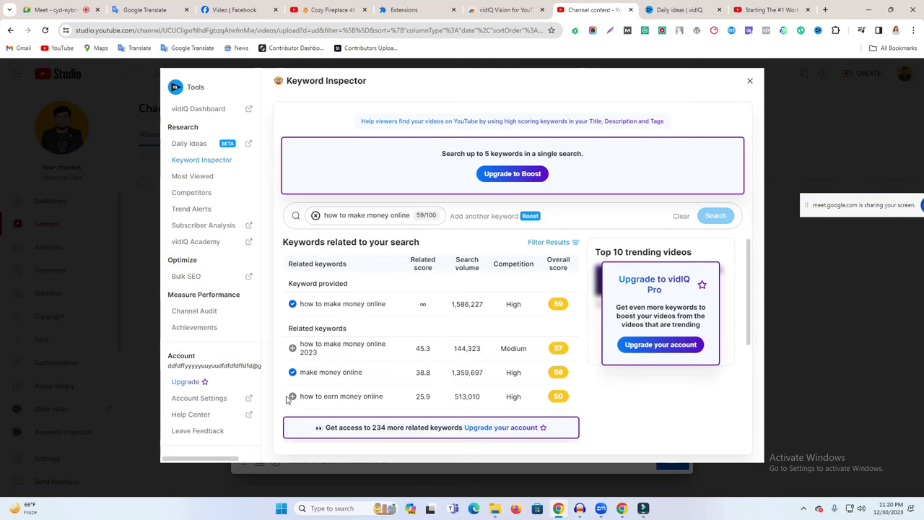
{"action": "scroll", "coordinate": [400, 367], "scroll_direction": "down", "scroll_amount": 1}
{"action": "left_click", "coordinate": [337, 304]}
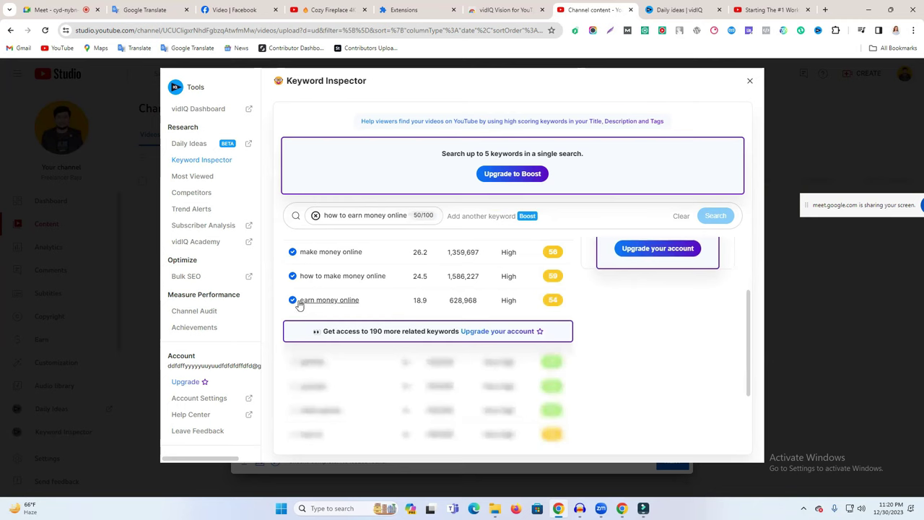
Step: Compare 'earn money online', 'how to make money online' and 'how to make money online 2023' (score 57)
{"action": "scroll", "coordinate": [310, 318], "scroll_direction": "up", "scroll_amount": 1}
{"action": "scroll", "coordinate": [336, 332], "scroll_direction": "up", "scroll_amount": 1}
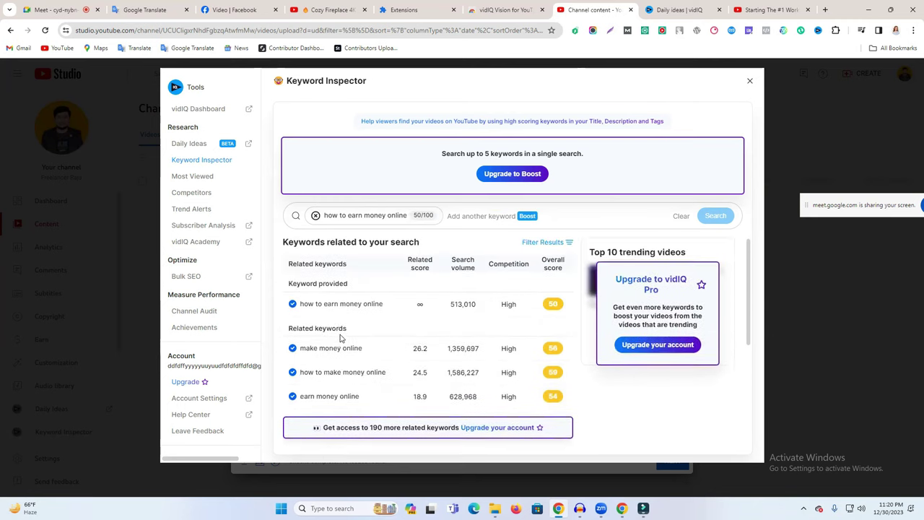
{"action": "scroll", "coordinate": [332, 343], "scroll_direction": "down", "scroll_amount": 1}
{"action": "left_click", "coordinate": [325, 354]}
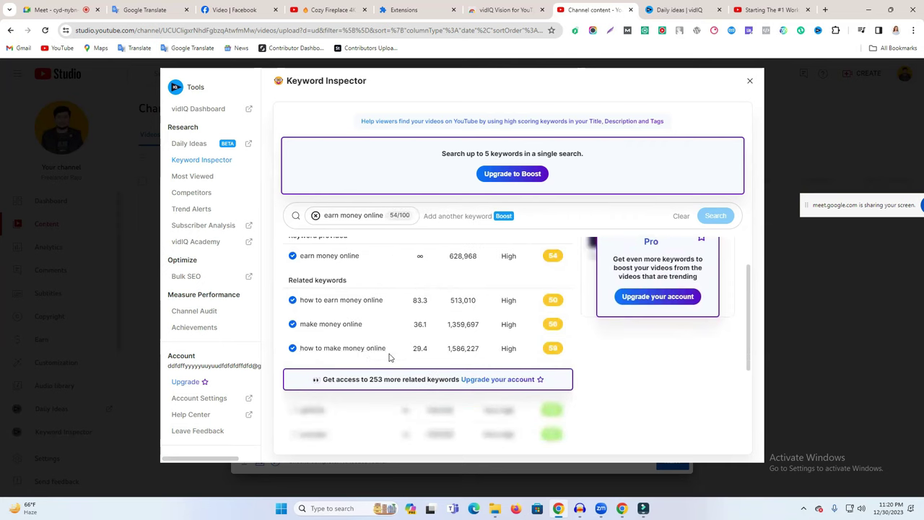
{"action": "left_click", "coordinate": [364, 349]}
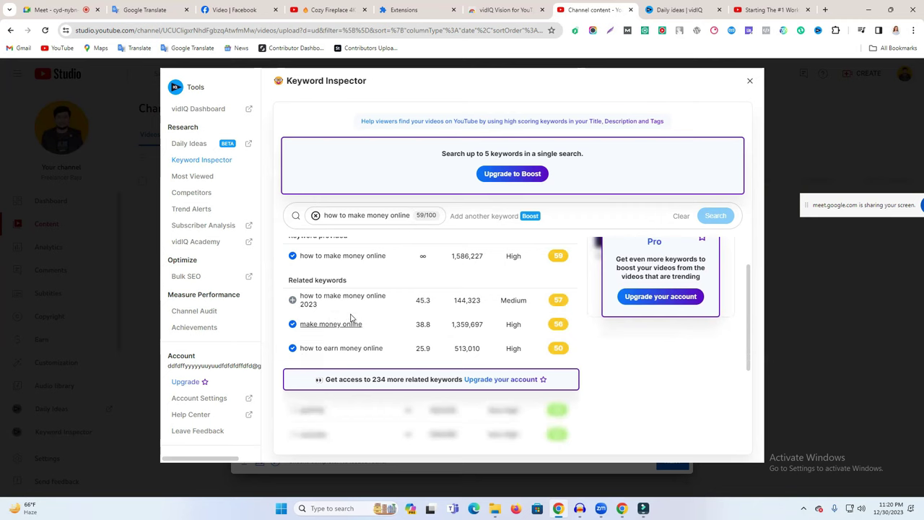
{"action": "left_click", "coordinate": [374, 299]}
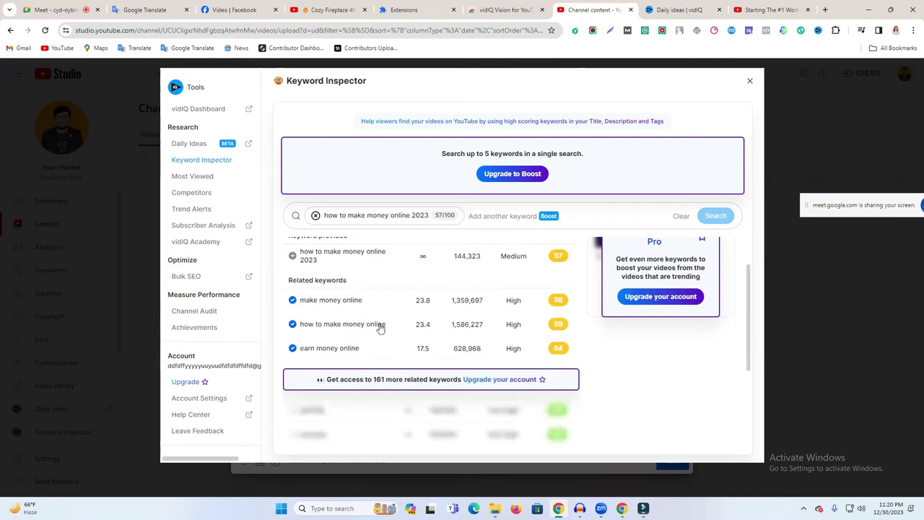
{"action": "left_click_drag", "start_coordinate": [506, 297], "coordinate": [525, 348]}
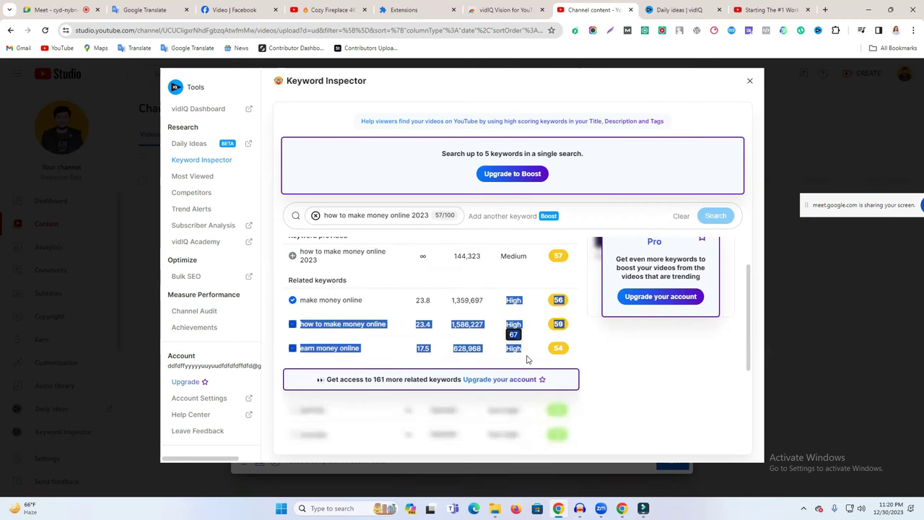
{"action": "left_click", "coordinate": [469, 376]}
{"action": "scroll", "coordinate": [420, 363], "scroll_direction": "down", "scroll_amount": 3}
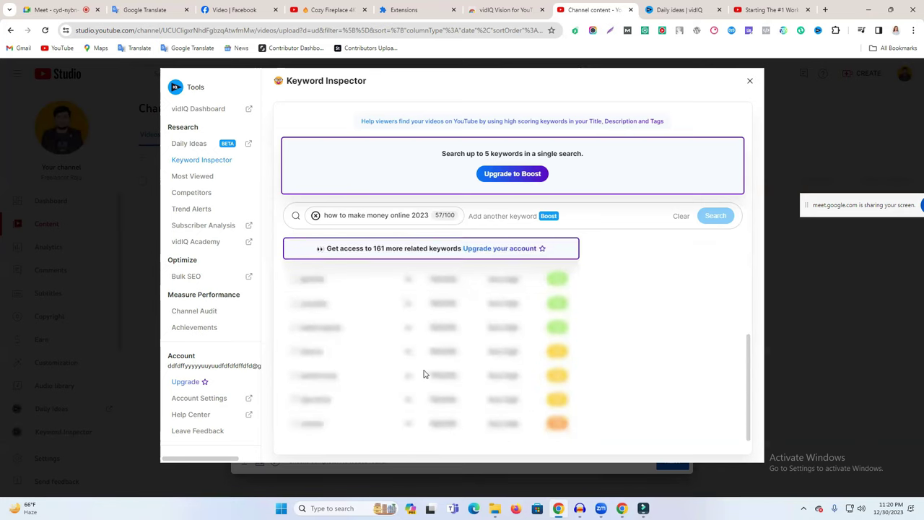
{"action": "scroll", "coordinate": [424, 374], "scroll_direction": "up", "scroll_amount": 2}
{"action": "scroll", "coordinate": [419, 362], "scroll_direction": "down", "scroll_amount": 2}
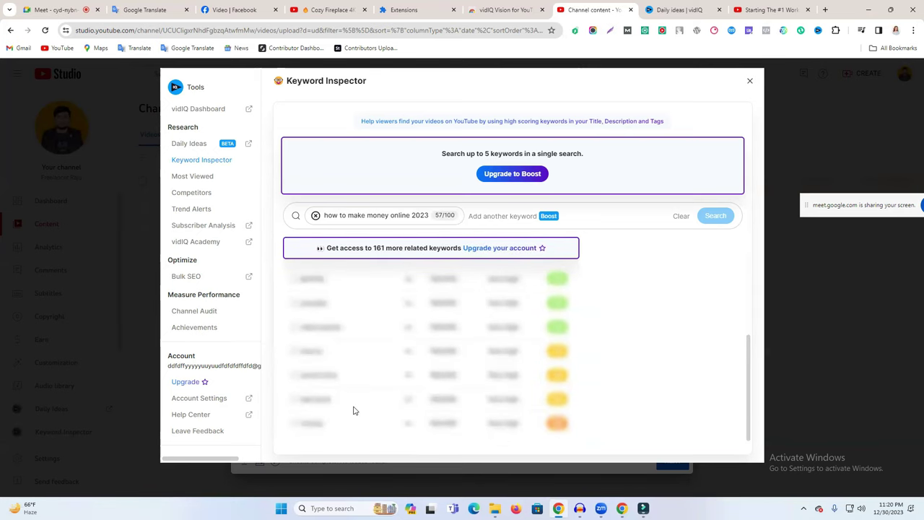
Step: Search vidIQ's keyword research for the suggested keyword 'make money online'
{"action": "left_click", "coordinate": [678, 9]}
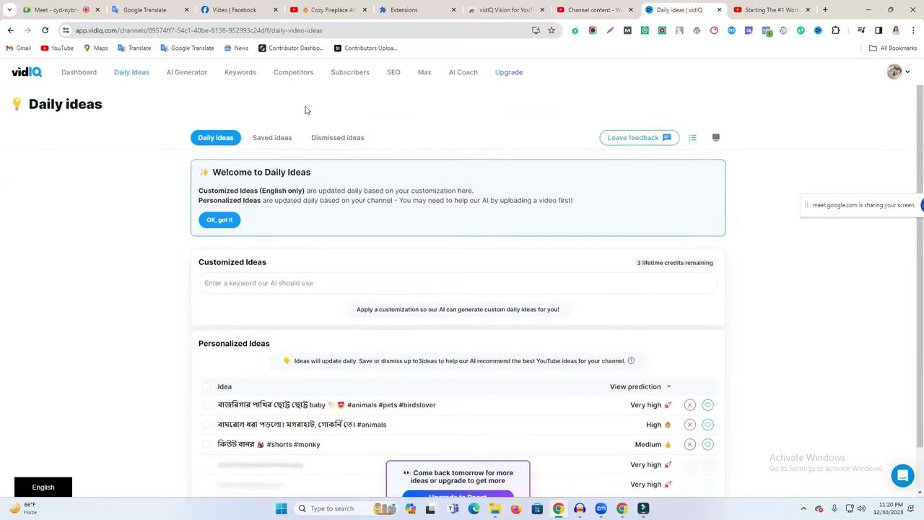
{"action": "left_click", "coordinate": [246, 74]}
{"action": "left_click", "coordinate": [249, 144]}
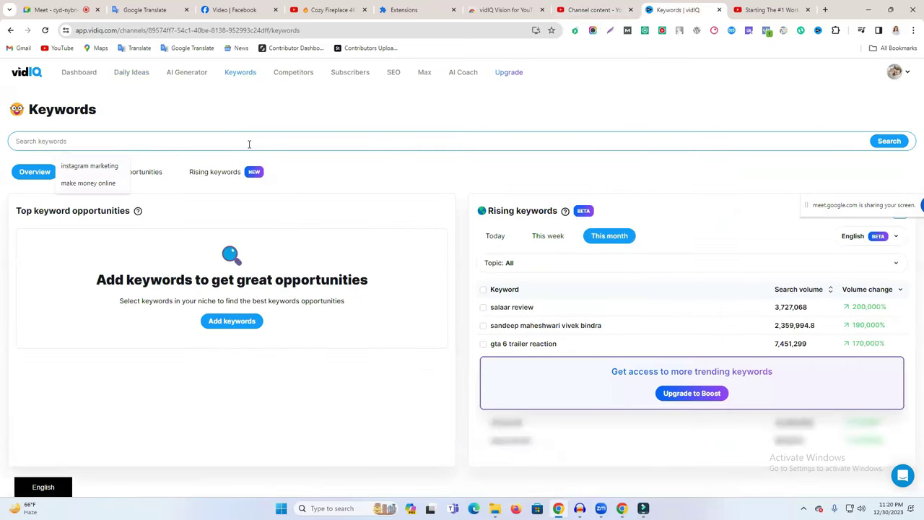
{"action": "left_click", "coordinate": [94, 183]}
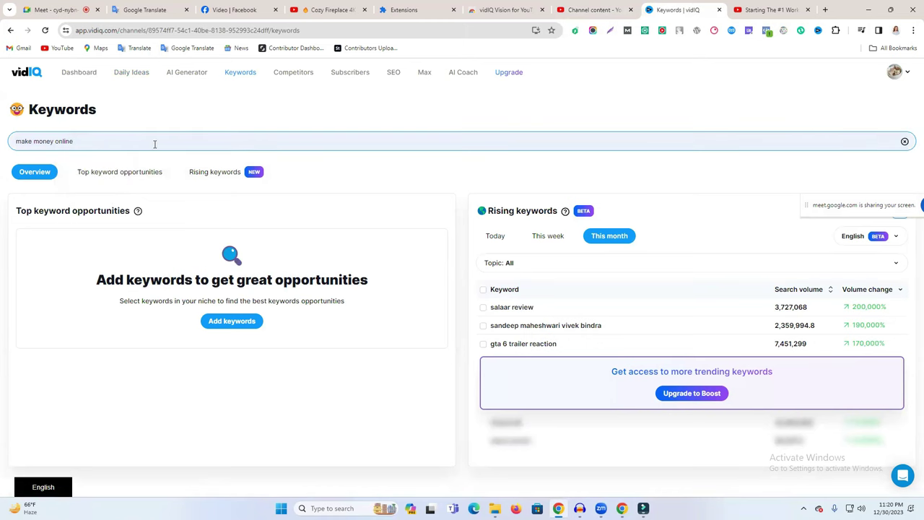
Step: Copy the title phrase 'How to Make Money Online 2024' and search it in vidIQ
{"action": "left_click", "coordinate": [192, 13]}
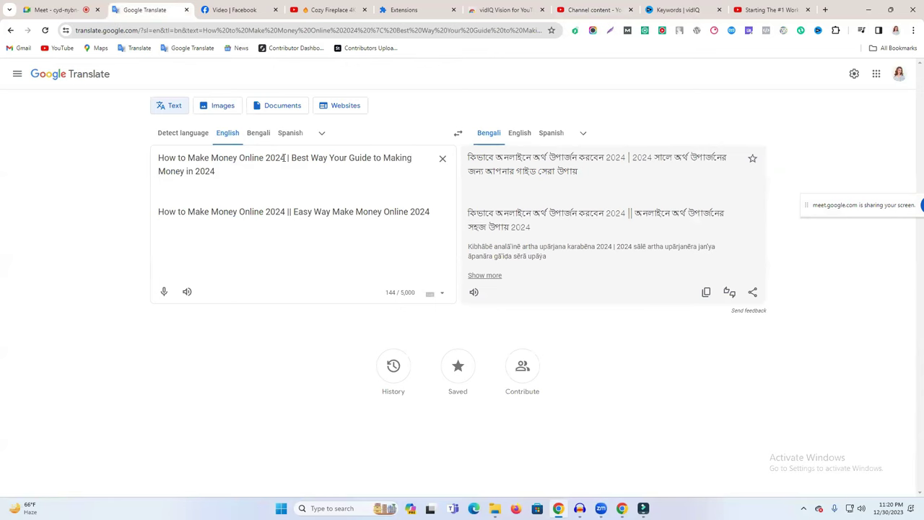
{"action": "left_click_drag", "start_coordinate": [280, 157], "coordinate": [160, 158]}
{"action": "key", "text": "ctrl+c"}
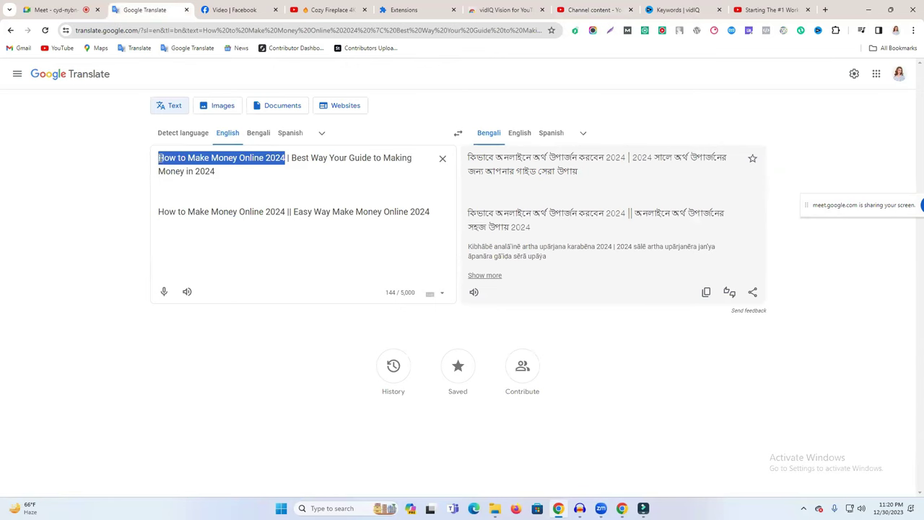
{"action": "left_click", "coordinate": [654, 9]}
{"action": "triple_click", "coordinate": [120, 141]}
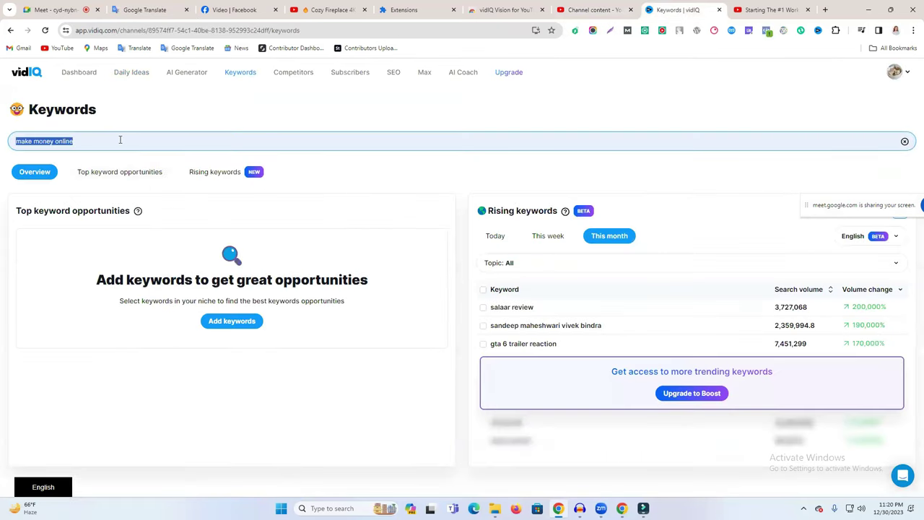
{"action": "key", "text": "ctrl+v"}
{"action": "key", "text": "Return"}
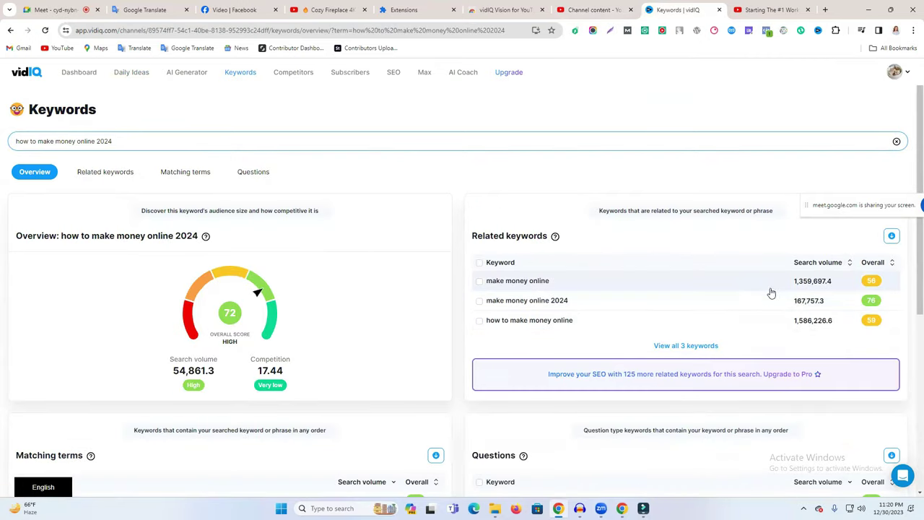
Step: Open the 'make money online' overview (score 56, high competition), copy it, and return to Keyword Inspector
{"action": "left_click_drag", "start_coordinate": [565, 287], "coordinate": [490, 283]}
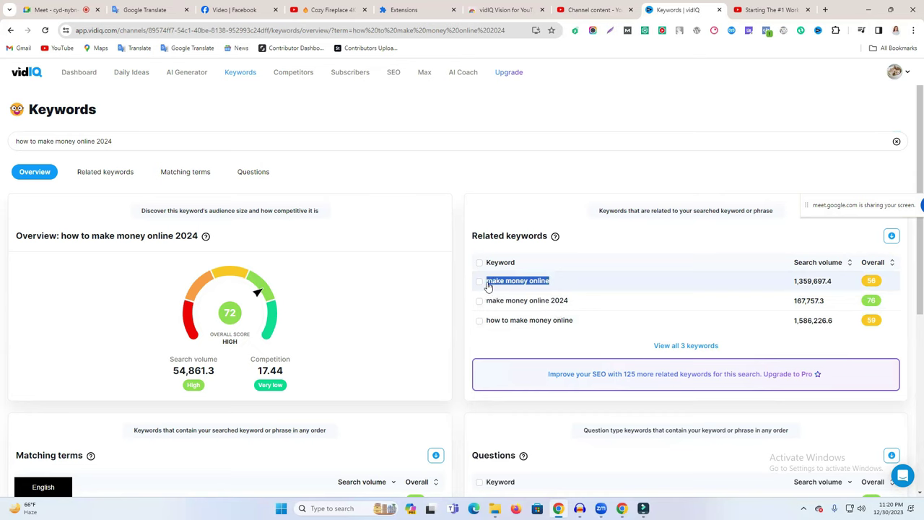
{"action": "left_click", "coordinate": [489, 286]}
{"action": "left_click", "coordinate": [106, 143]}
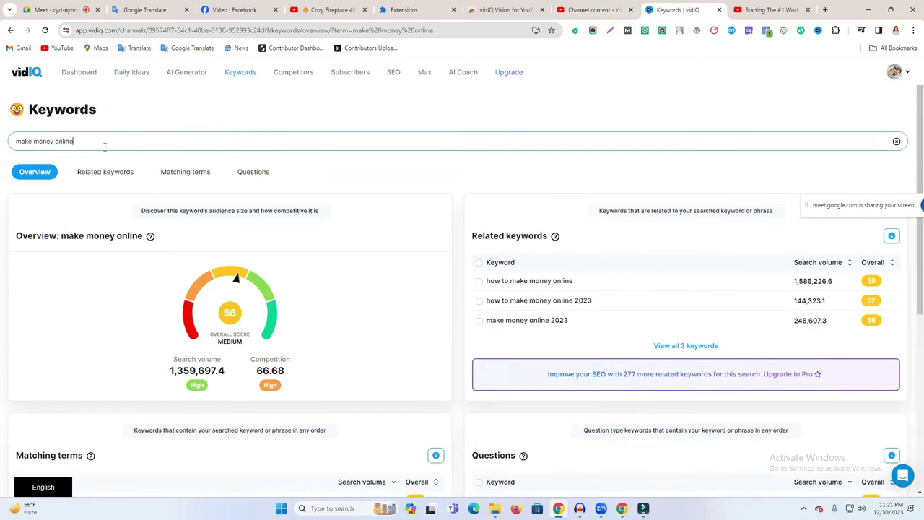
{"action": "triple_click", "coordinate": [105, 147]}
{"action": "key", "text": "ctrl+c"}
{"action": "left_click", "coordinate": [329, 9]}
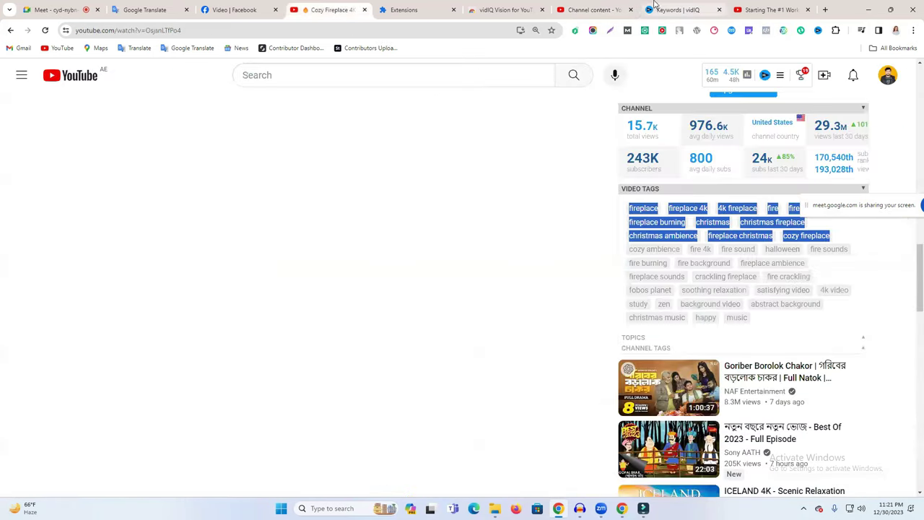
{"action": "left_click", "coordinate": [594, 9]}
{"action": "left_click", "coordinate": [331, 215]}
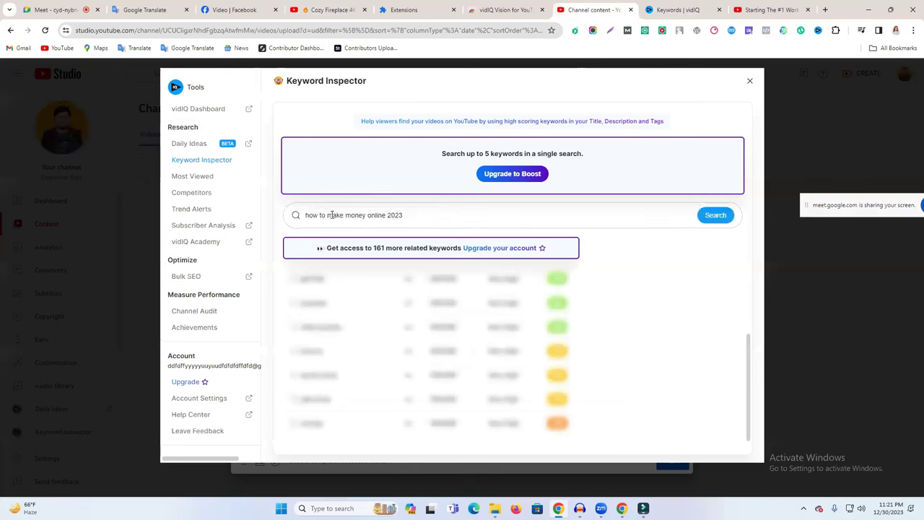
Step: Search Keyword Inspector for 'make money online', scoring 56/100
{"action": "key", "text": "ctrl+a"}
{"action": "key", "text": "ctrl+v"}
{"action": "left_click", "coordinate": [715, 215]}
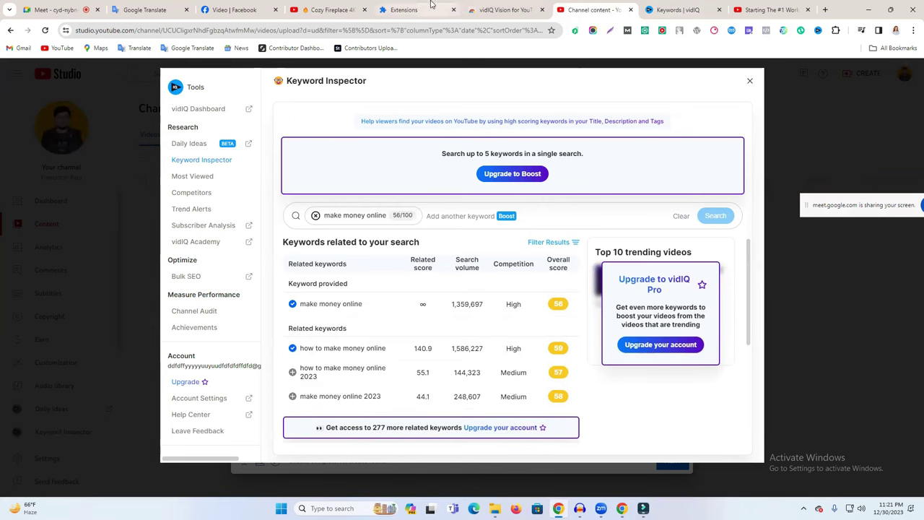
Step: Copy the vidIQ question 'how to make money online' and open its overview
{"action": "left_click", "coordinate": [675, 9]}
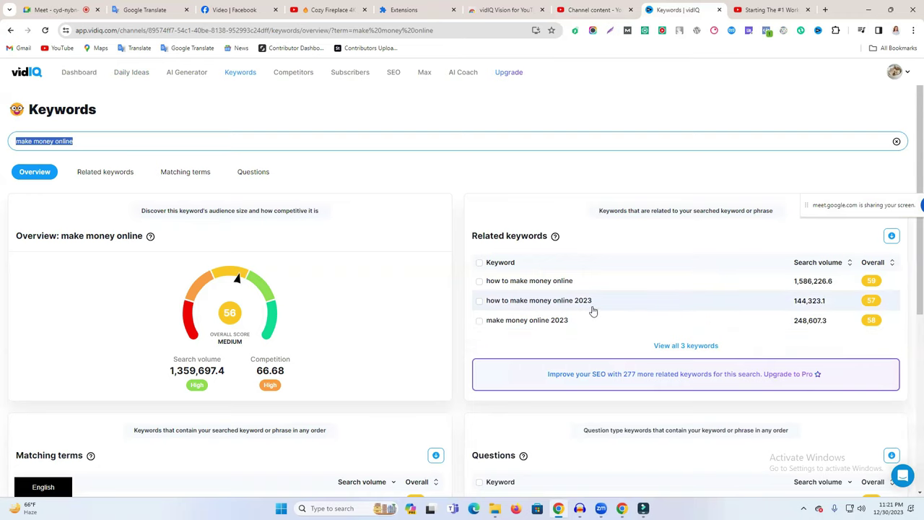
{"action": "scroll", "coordinate": [613, 318], "scroll_direction": "down", "scroll_amount": 2}
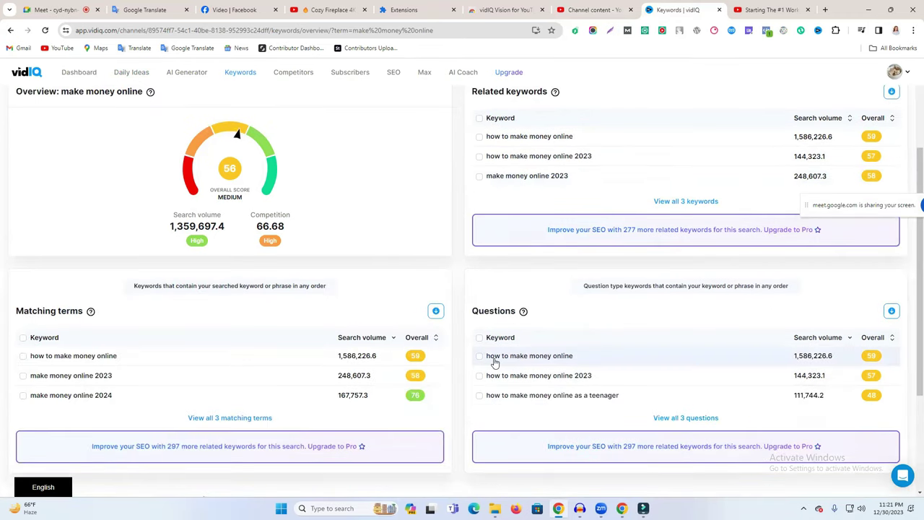
{"action": "left_click_drag", "start_coordinate": [577, 361], "coordinate": [488, 362]}
{"action": "key", "text": "ctrl+c"}
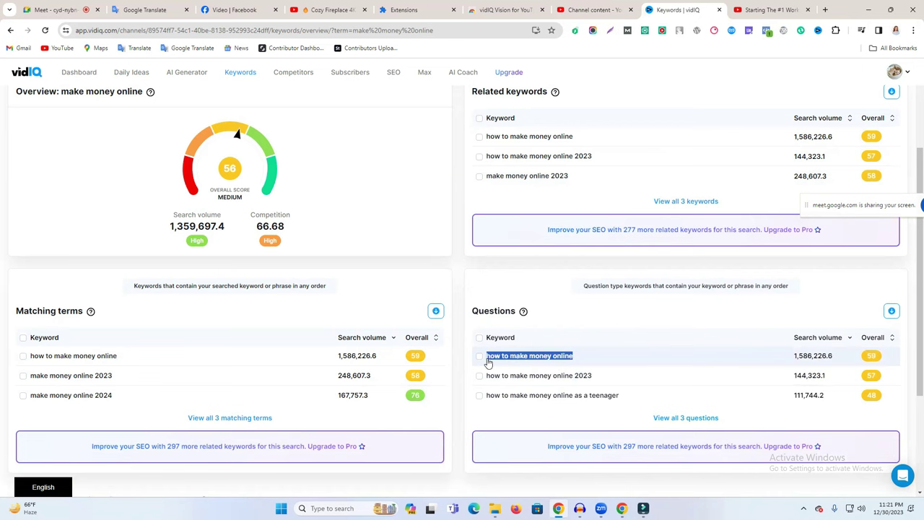
{"action": "left_click", "coordinate": [639, 367]}
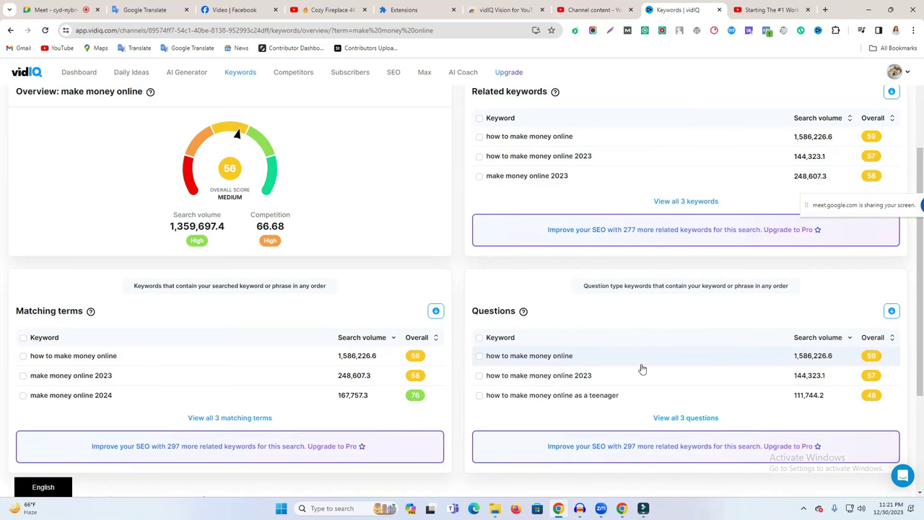
Step: Search Keyword Inspector for 'how to make money online' (59/100), then return to vidIQ
{"action": "left_click", "coordinate": [567, 9]}
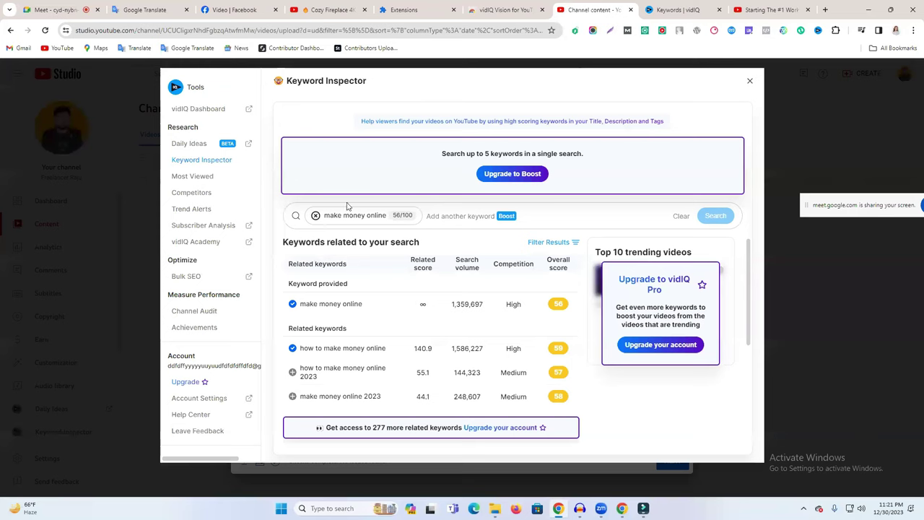
{"action": "left_click", "coordinate": [315, 215]}
{"action": "key", "text": "ctrl+v"}
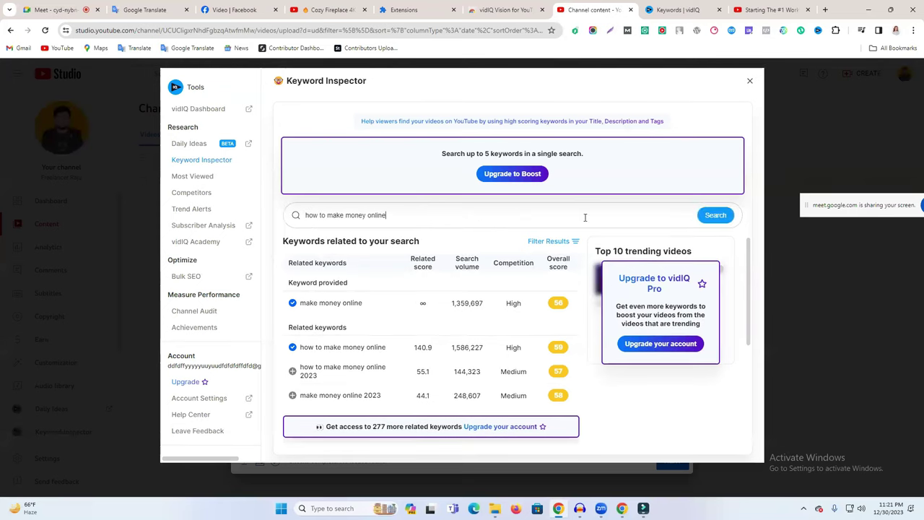
{"action": "left_click", "coordinate": [719, 216]}
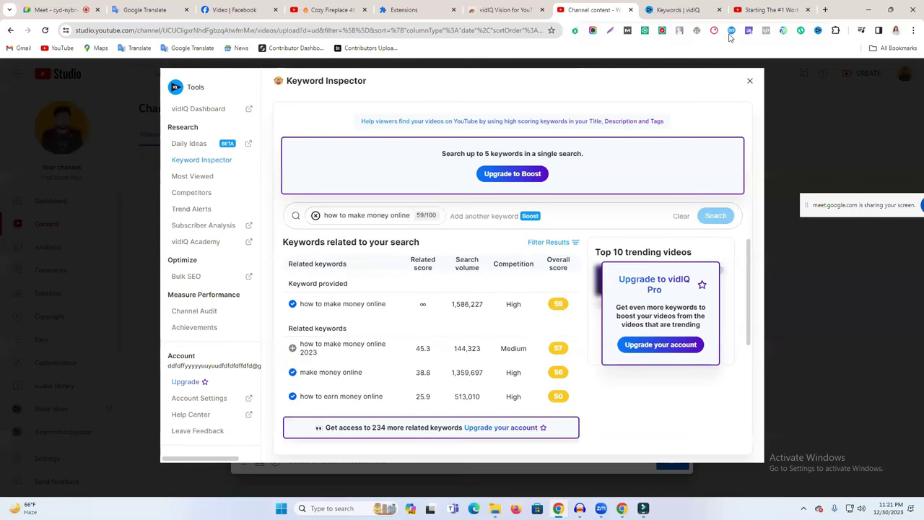
{"action": "left_click", "coordinate": [651, 8]}
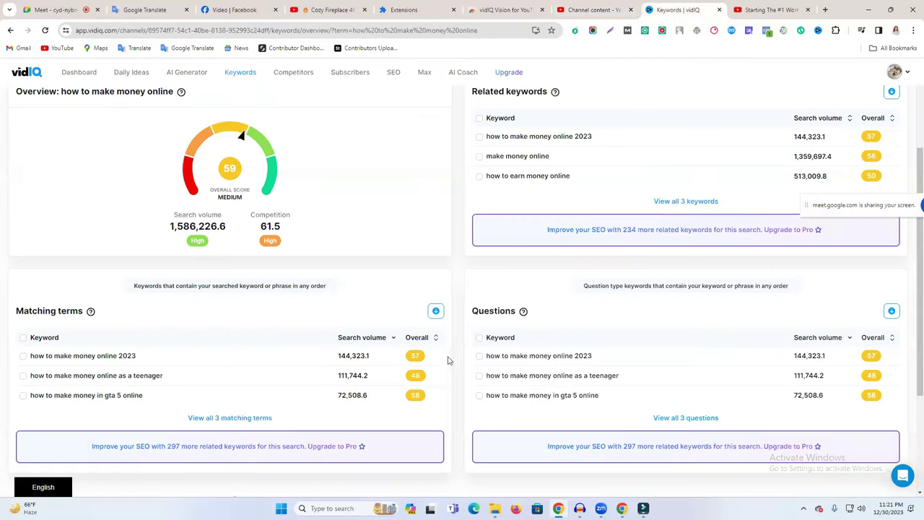
Step: Search Keyword Inspector for 'how to make money in gta 5 online', scoring 58
{"action": "scroll", "coordinate": [328, 148], "scroll_direction": "up", "scroll_amount": 3}
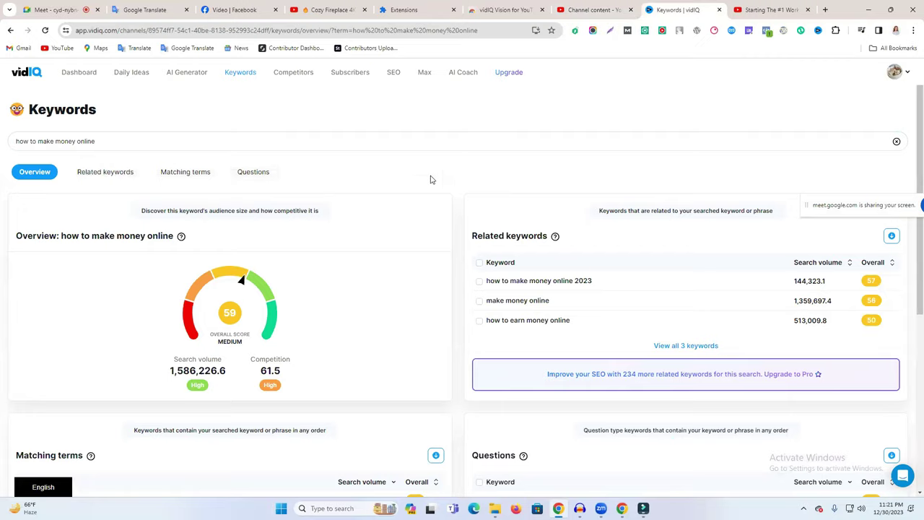
{"action": "scroll", "coordinate": [431, 180], "scroll_direction": "down", "scroll_amount": 3}
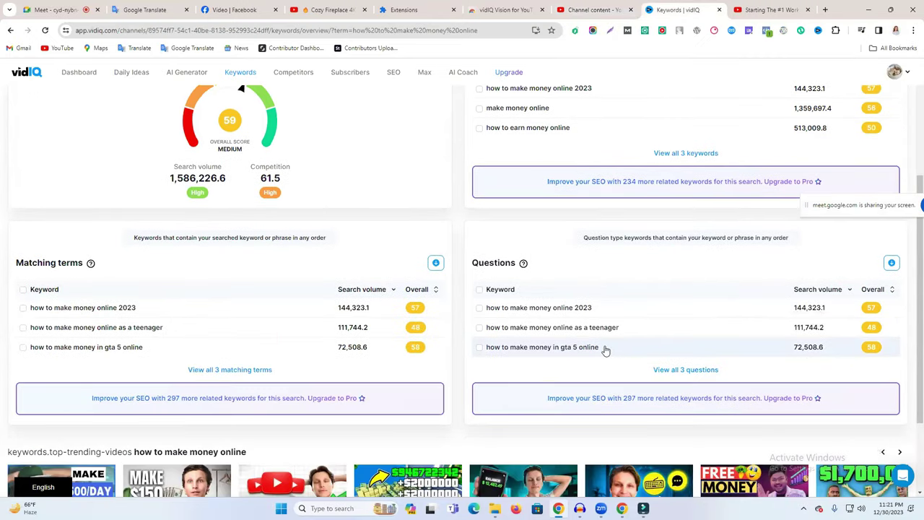
{"action": "left_click_drag", "start_coordinate": [605, 350], "coordinate": [488, 354]}
{"action": "key", "text": "ctrl+c"}
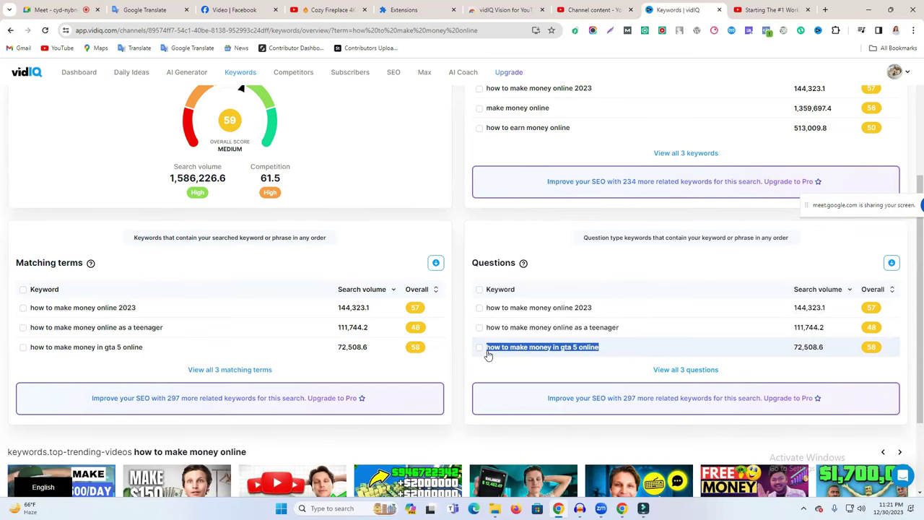
{"action": "left_click", "coordinate": [314, 7]}
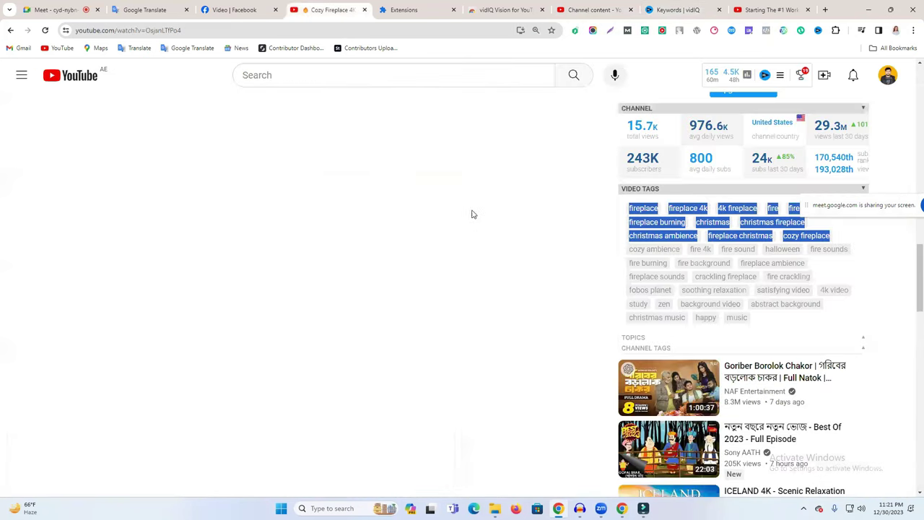
{"action": "left_click", "coordinate": [572, 7]}
{"action": "left_click", "coordinate": [338, 219]}
{"action": "key", "text": "ctrl+v"}
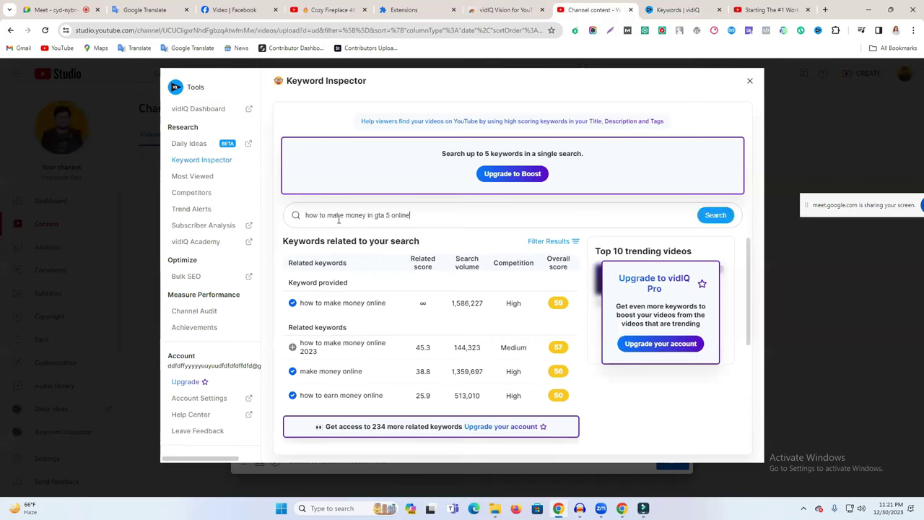
{"action": "key", "text": "Return"}
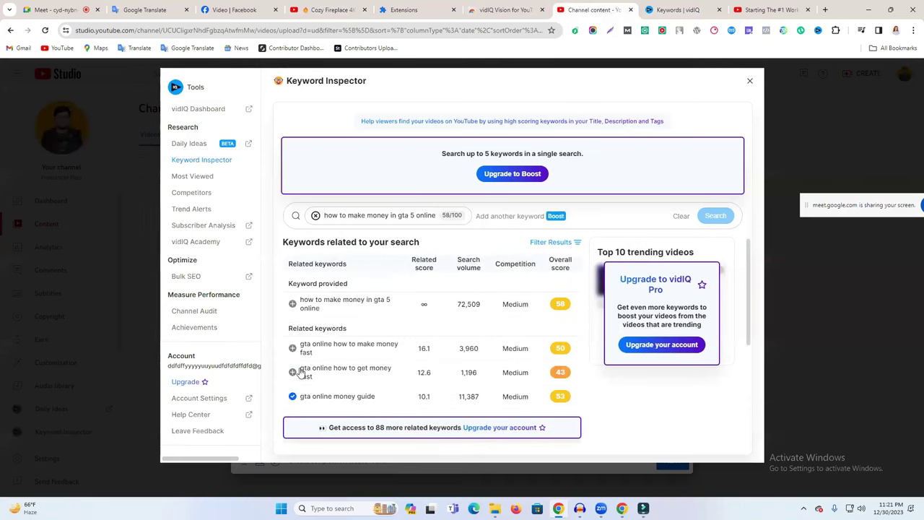
Step: Close Keyword Inspector, go back in vidIQ and open the 'make money online' overview
{"action": "left_click", "coordinate": [749, 79]}
{"action": "key", "text": "ctrl+Tab"}
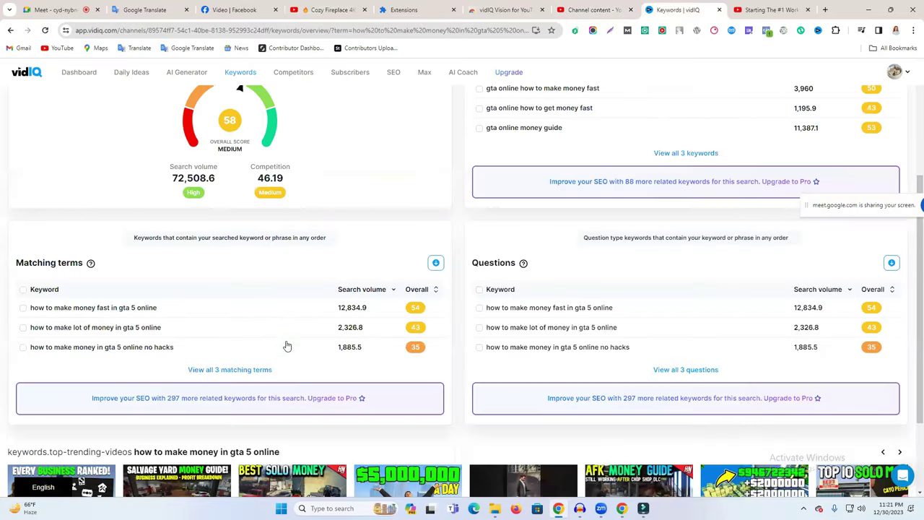
{"action": "scroll", "coordinate": [91, 285], "scroll_direction": "up", "scroll_amount": 1}
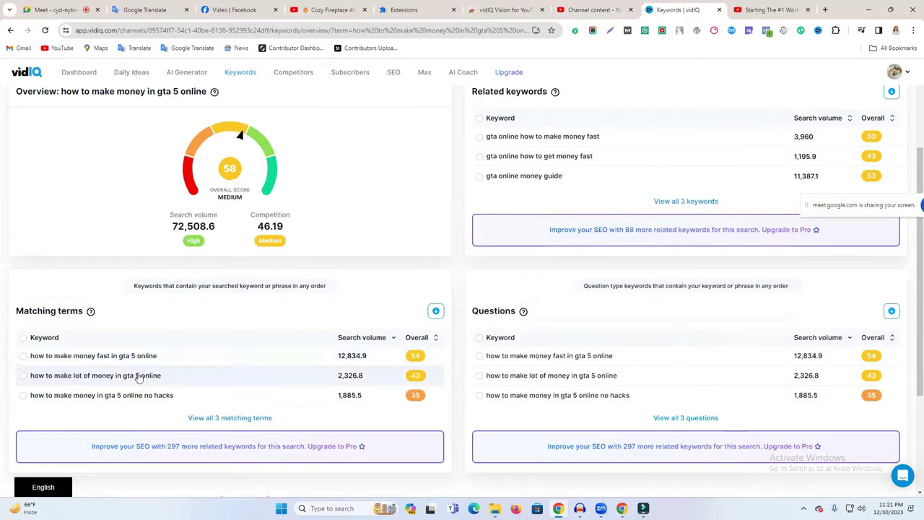
{"action": "scroll", "coordinate": [139, 377], "scroll_direction": "up", "scroll_amount": 3}
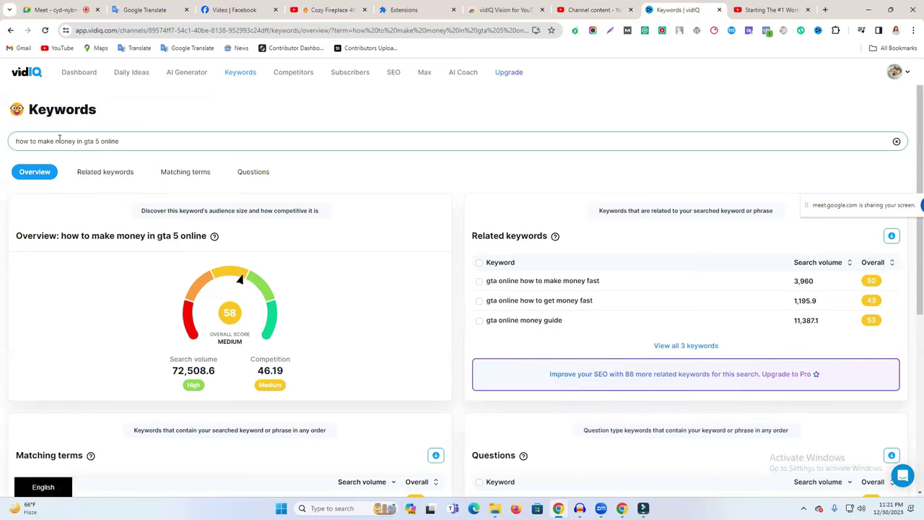
{"action": "left_click", "coordinate": [10, 30]}
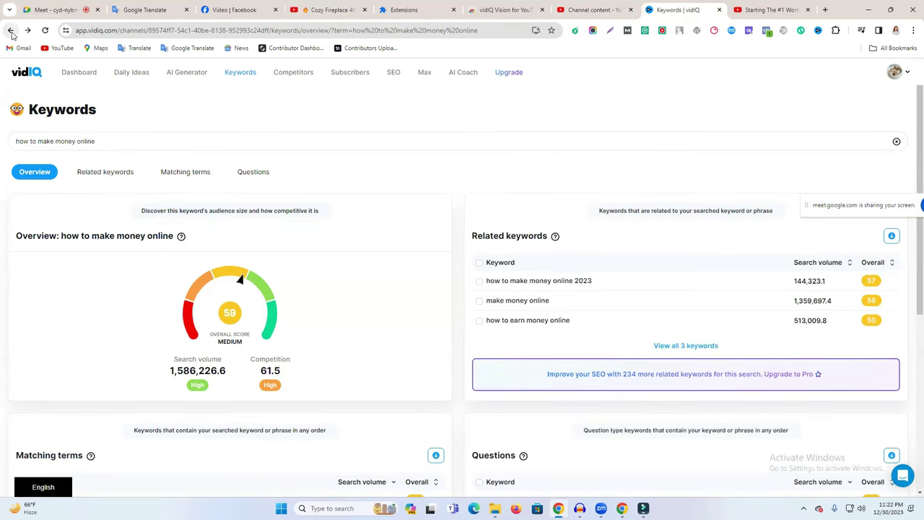
{"action": "scroll", "coordinate": [402, 305], "scroll_direction": "down", "scroll_amount": 5}
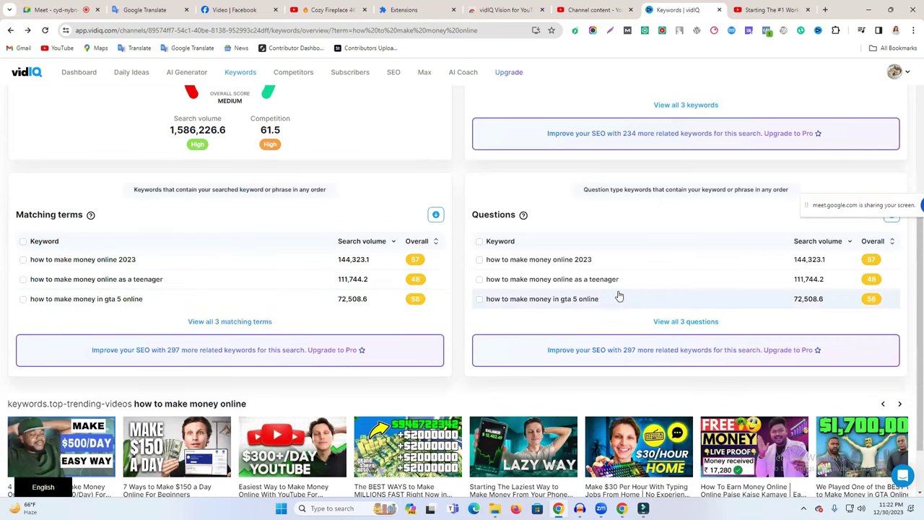
{"action": "scroll", "coordinate": [599, 282], "scroll_direction": "up", "scroll_amount": 5}
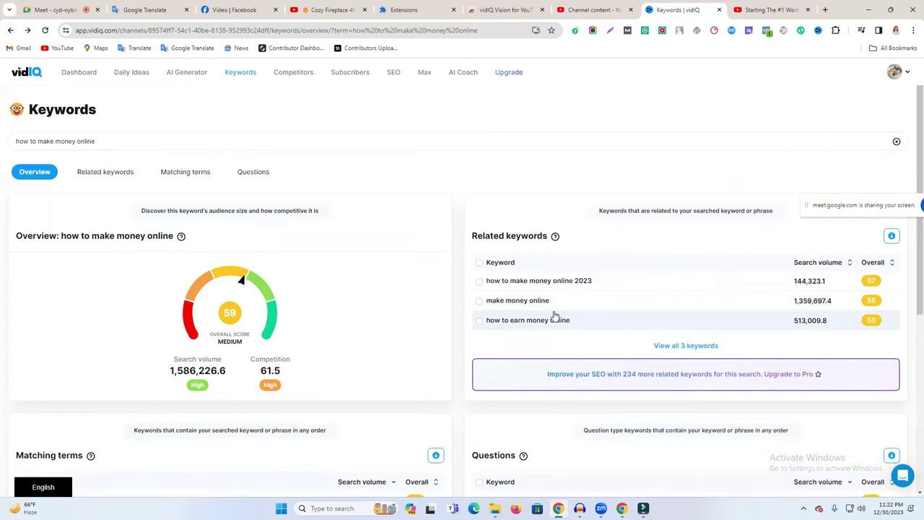
{"action": "left_click", "coordinate": [513, 301]}
Step: Copy the 'make money online' search term from vidIQ's overview for use on YouTube
{"action": "scroll", "coordinate": [65, 319], "scroll_direction": "down", "scroll_amount": 3}
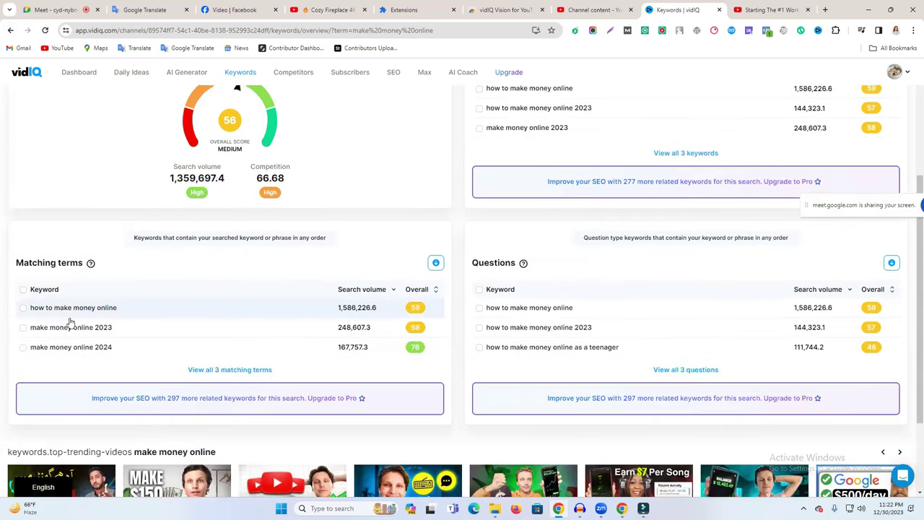
{"action": "scroll", "coordinate": [645, 301], "scroll_direction": "down", "scroll_amount": 2}
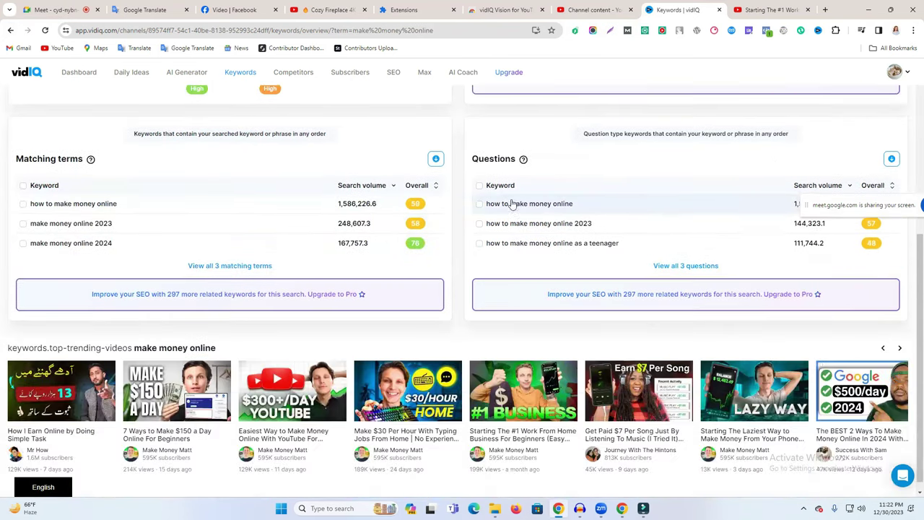
{"action": "scroll", "coordinate": [563, 274], "scroll_direction": "up", "scroll_amount": 3}
{"action": "scroll", "coordinate": [585, 289], "scroll_direction": "down", "scroll_amount": 1}
{"action": "scroll", "coordinate": [376, 224], "scroll_direction": "up", "scroll_amount": 3}
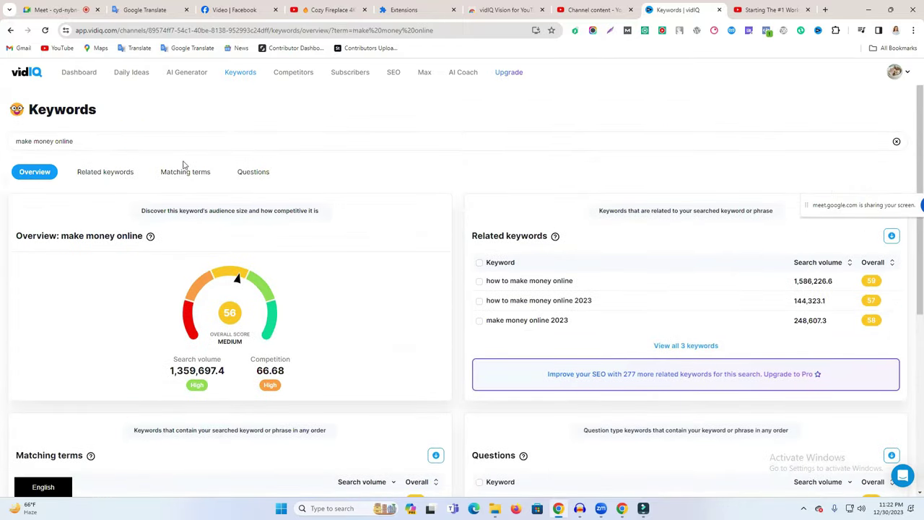
{"action": "left_click", "coordinate": [109, 141]}
{"action": "triple_click", "coordinate": [111, 142]}
{"action": "key", "text": "ctrl+c"}
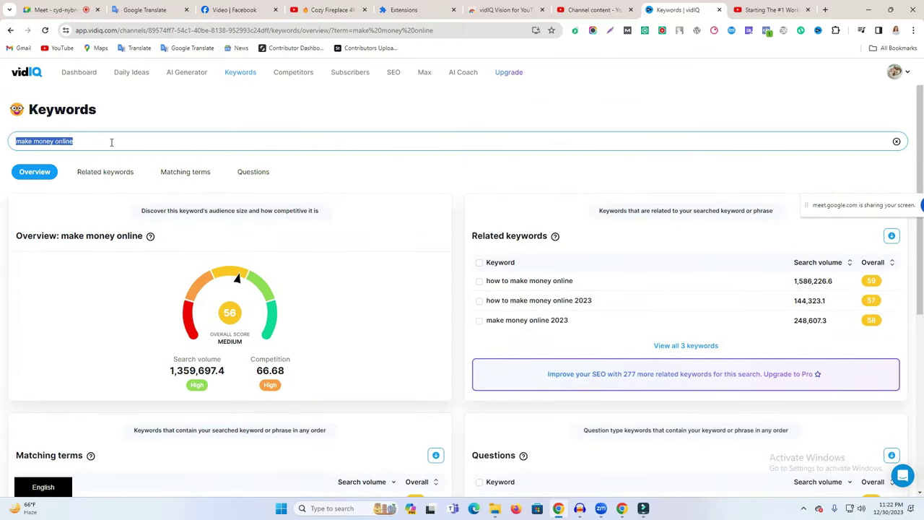
{"action": "left_click", "coordinate": [364, 5]}
Step: Search YouTube for 'make money online' and open the '7 AI Robots' video
{"action": "left_click", "coordinate": [281, 70]}
{"action": "key", "text": "ctrl+v"}
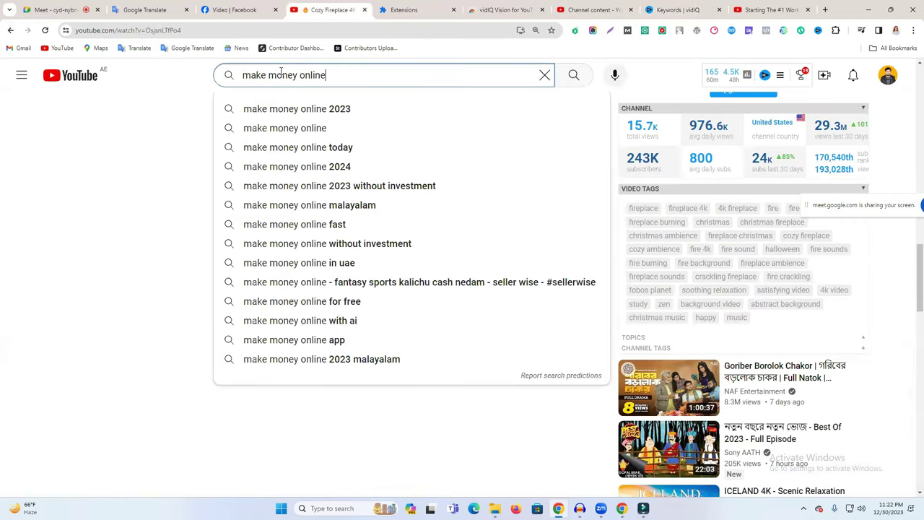
{"action": "key", "text": "Return"}
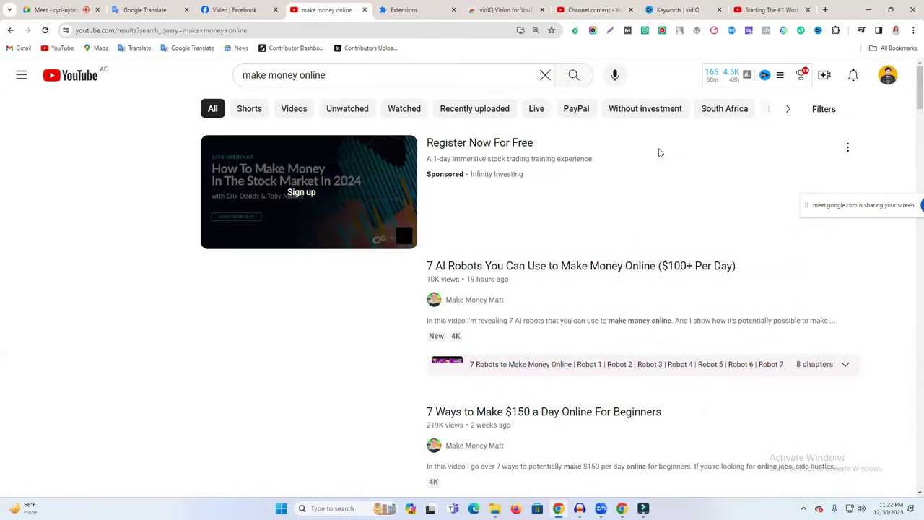
{"action": "scroll", "coordinate": [615, 270], "scroll_direction": "down", "scroll_amount": 2}
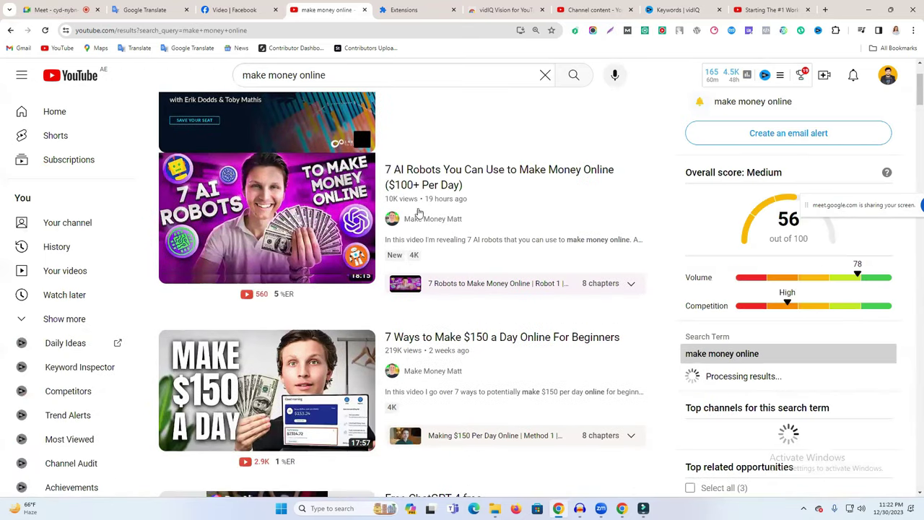
{"action": "left_click", "coordinate": [449, 185]}
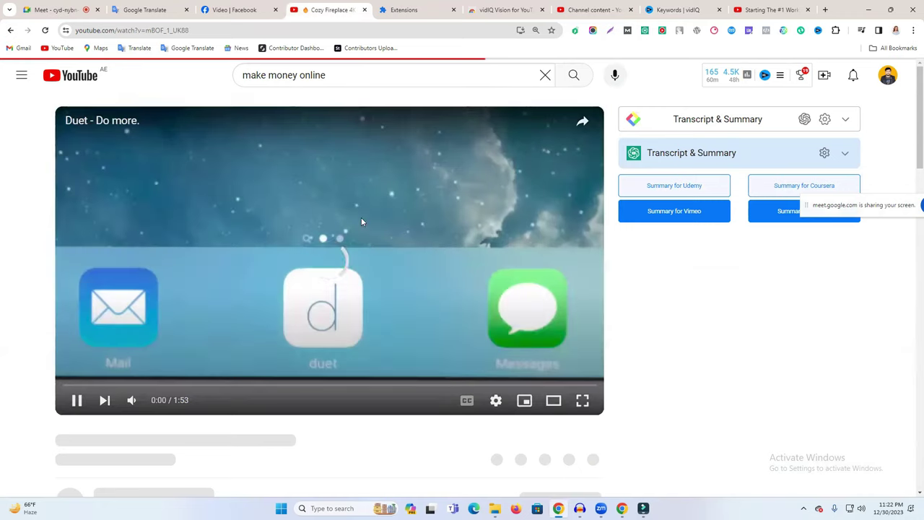
Step: Pause the ad and scroll down to the vidIQ Video Tags list with rank badges
{"action": "scroll", "coordinate": [691, 233], "scroll_direction": "down", "scroll_amount": 3}
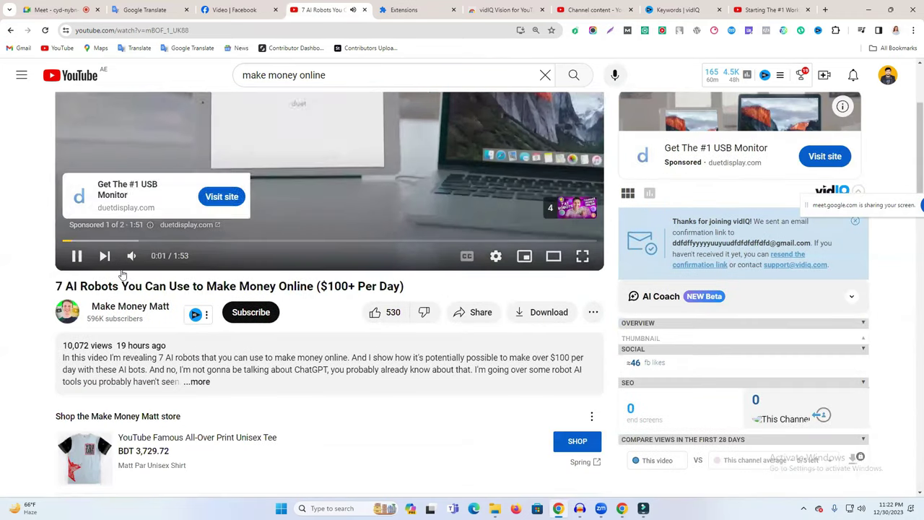
{"action": "left_click", "coordinate": [78, 255]}
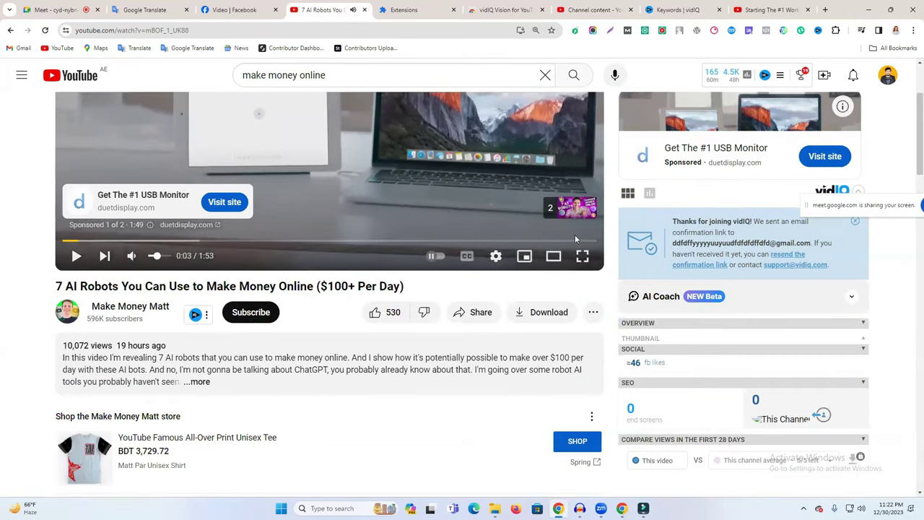
{"action": "scroll", "coordinate": [662, 255], "scroll_direction": "down", "scroll_amount": 6}
{"action": "scroll", "coordinate": [662, 254], "scroll_direction": "down", "scroll_amount": 1}
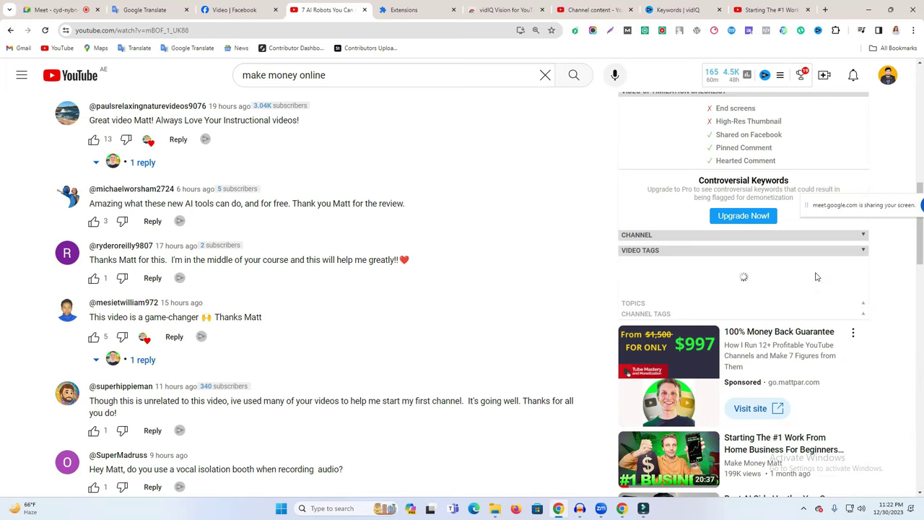
{"action": "scroll", "coordinate": [816, 280], "scroll_direction": "down", "scroll_amount": 3}
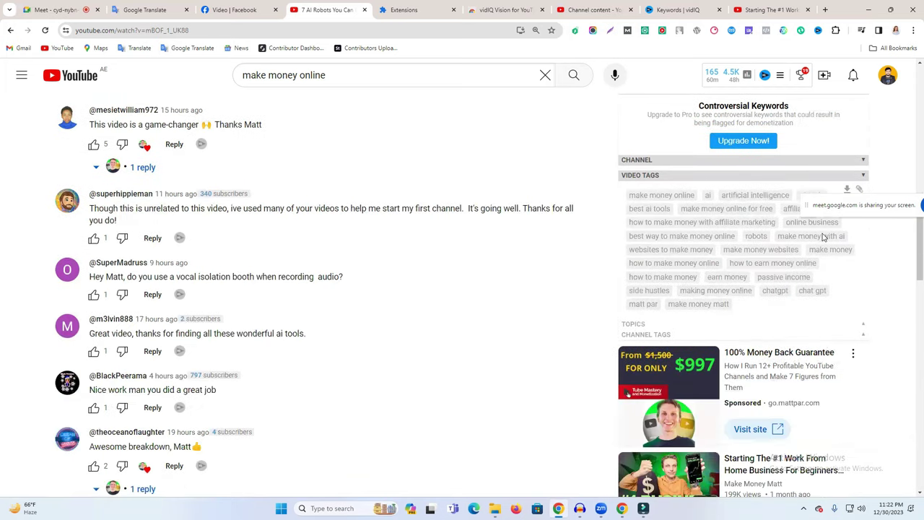
{"action": "left_click_drag", "start_coordinate": [829, 212], "coordinate": [332, 316]}
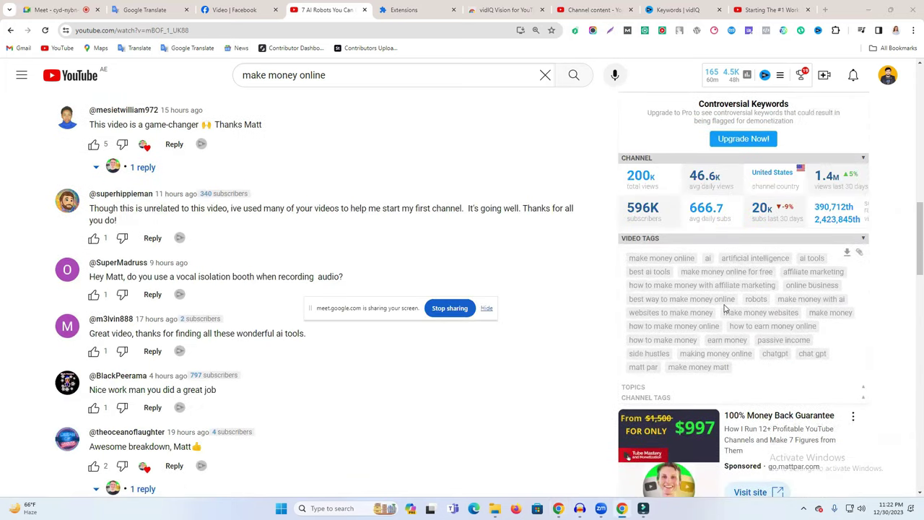
{"action": "scroll", "coordinate": [757, 322], "scroll_direction": "up", "scroll_amount": 10}
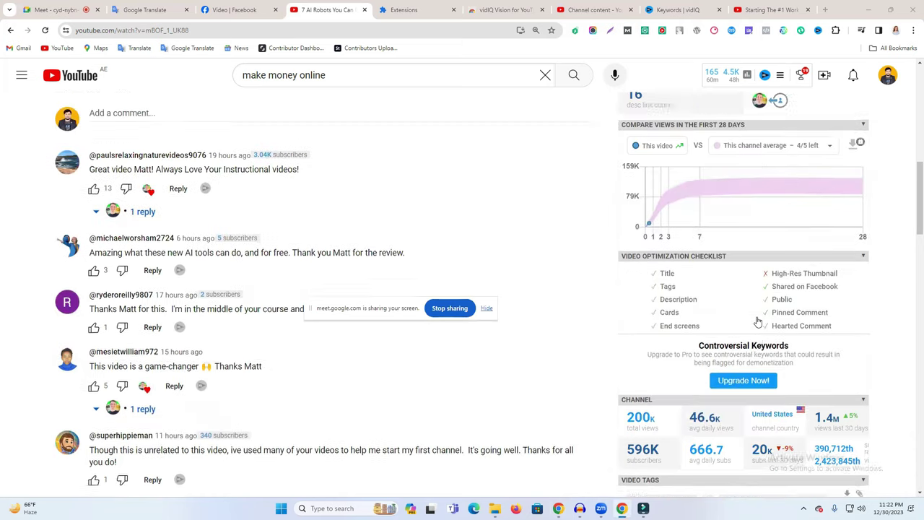
{"action": "scroll", "coordinate": [758, 322], "scroll_direction": "down", "scroll_amount": 8}
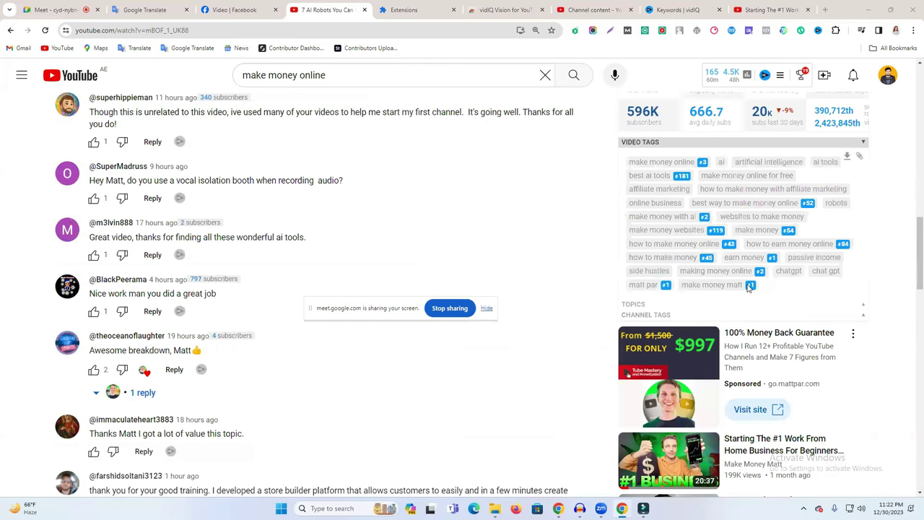
Step: Add the competitor tag 'make money matt' to the video's Tags field
{"action": "left_click_drag", "start_coordinate": [677, 288], "coordinate": [741, 289]}
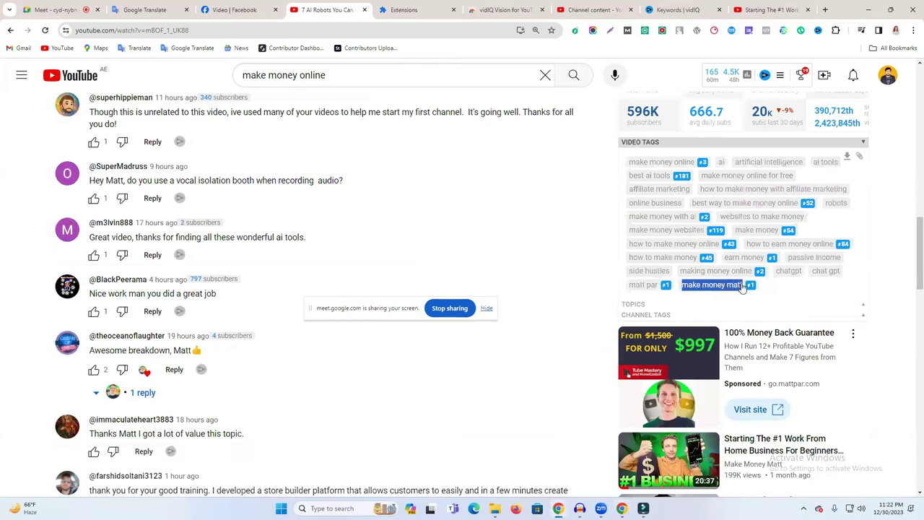
{"action": "left_click", "coordinate": [589, 9]}
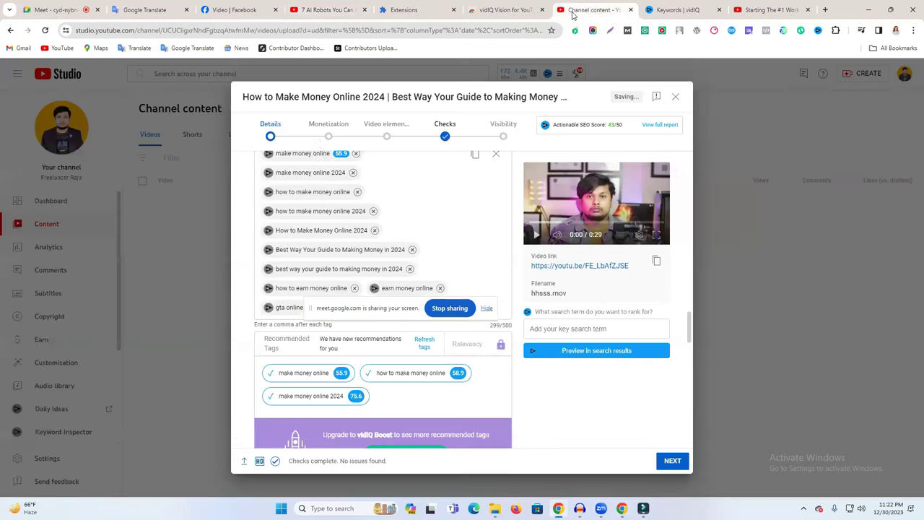
{"action": "left_click", "coordinate": [401, 318]}
{"action": "type", "text": "make money matt"}
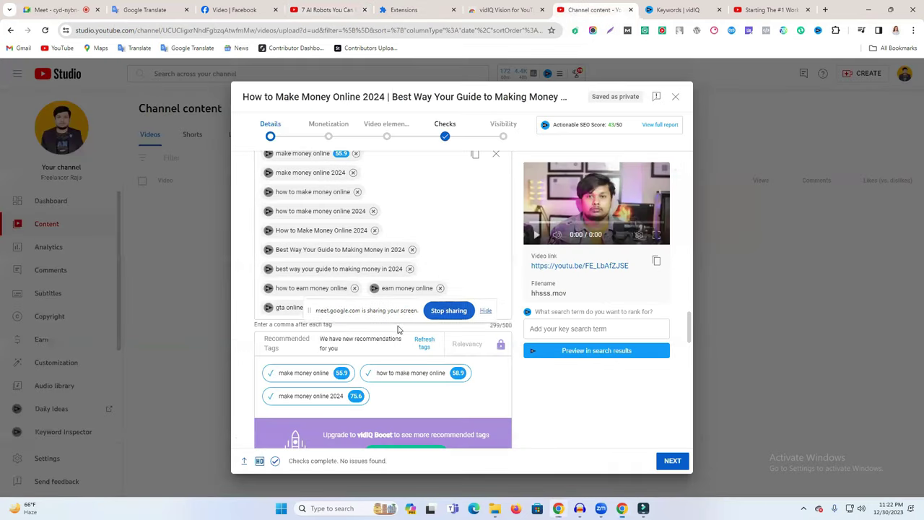
{"action": "key", "text": "Return"}
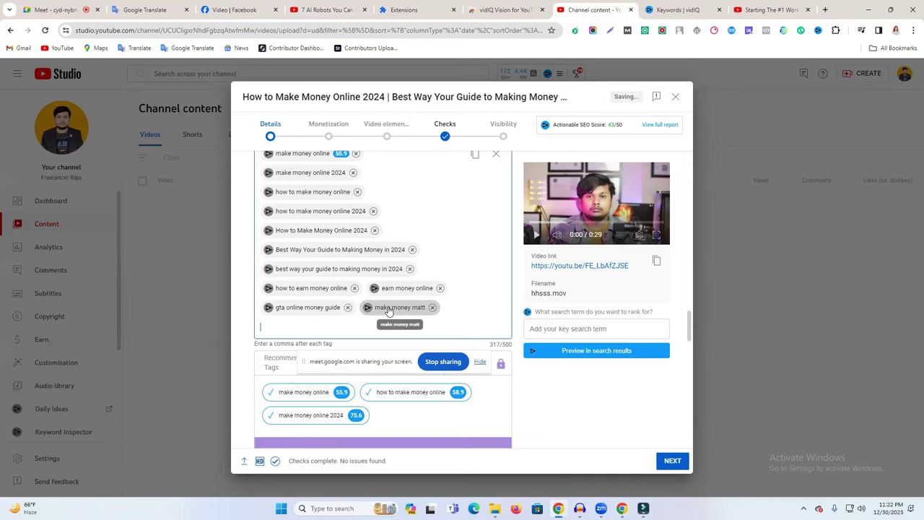
Step: Add the competitor tag 'making money online' to the Studio tags
{"action": "left_click", "coordinate": [321, 9]}
{"action": "left_click_drag", "start_coordinate": [683, 284], "coordinate": [748, 285]}
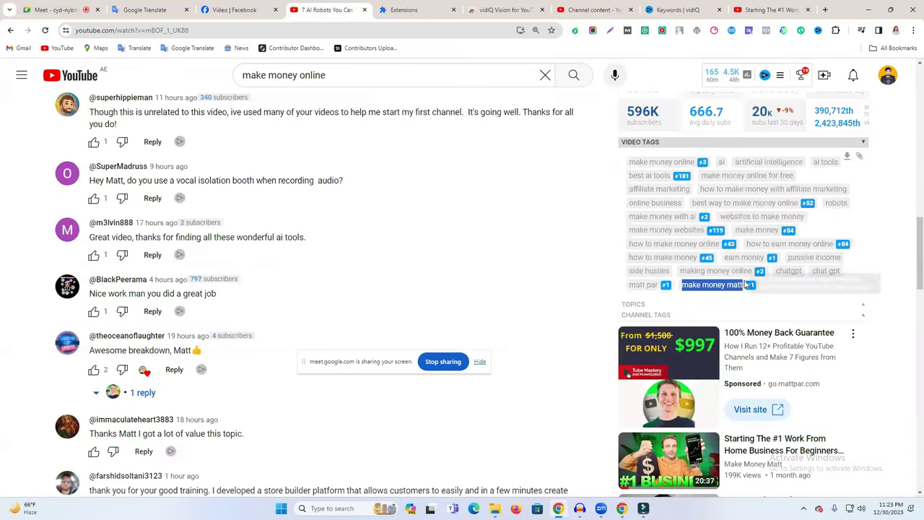
{"action": "left_click_drag", "start_coordinate": [681, 272], "coordinate": [751, 272]}
{"action": "key", "text": "ctrl+c"}
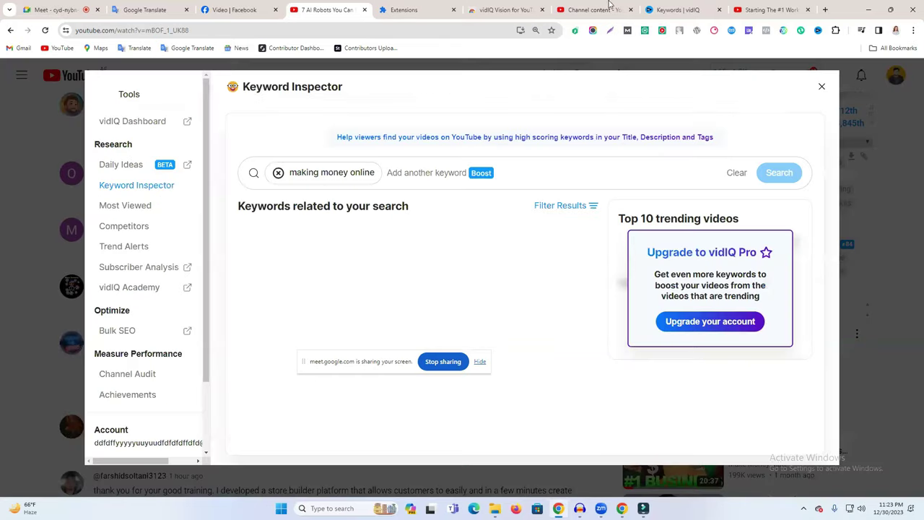
{"action": "left_click", "coordinate": [592, 9]}
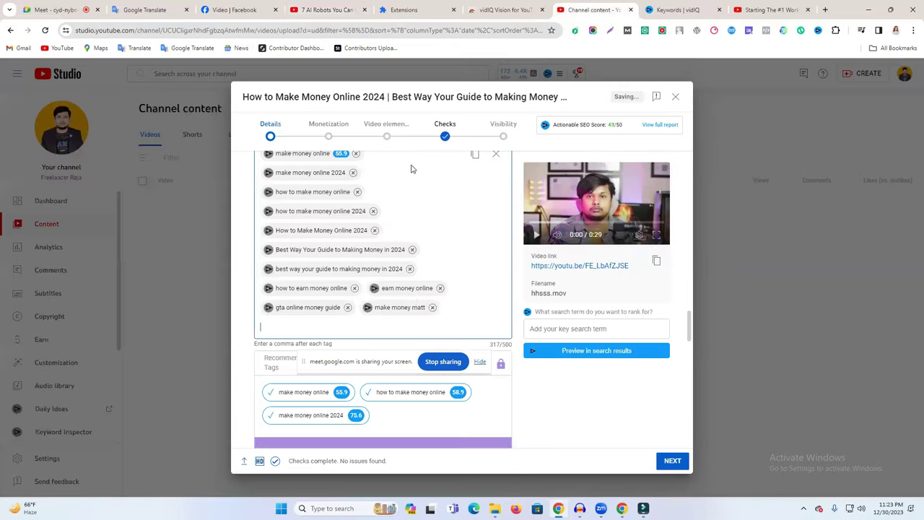
{"action": "key", "text": "ctrl+v"}
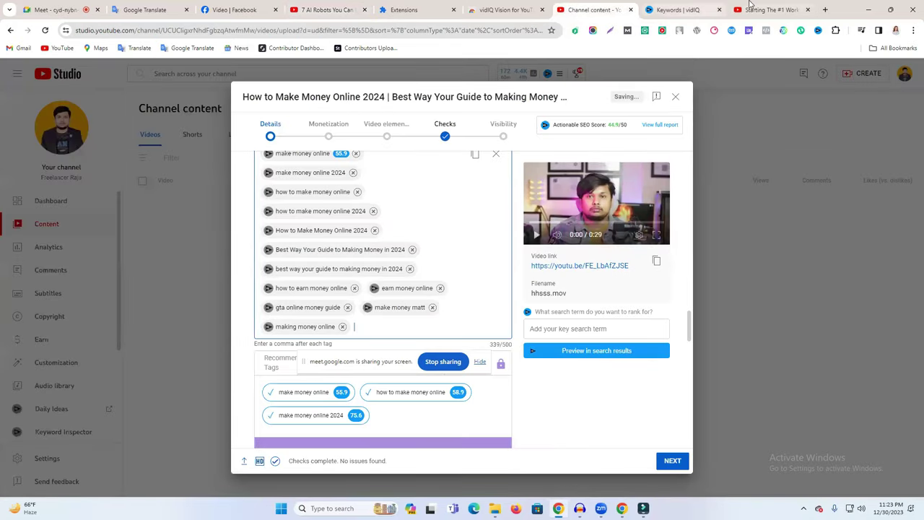
Step: Close the Keyword Inspector and add the competitor tag 'earn money' in Studio
{"action": "left_click", "coordinate": [769, 10]}
{"action": "left_click", "coordinate": [677, 9]}
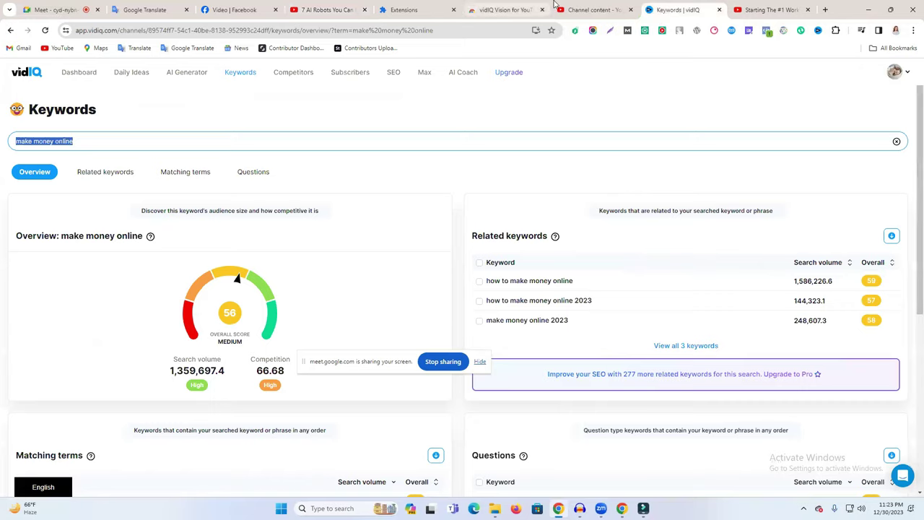
{"action": "left_click", "coordinate": [567, 9]}
{"action": "left_click", "coordinate": [335, 6]}
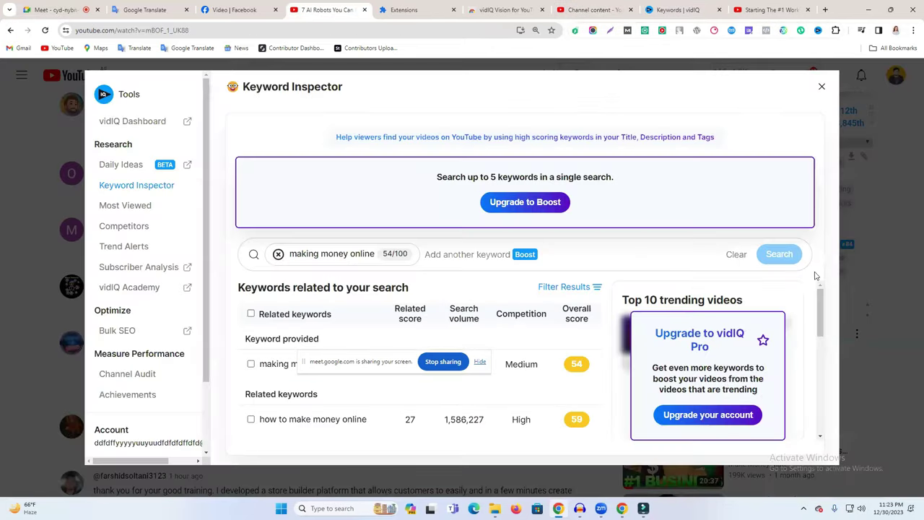
{"action": "left_click", "coordinate": [822, 86]}
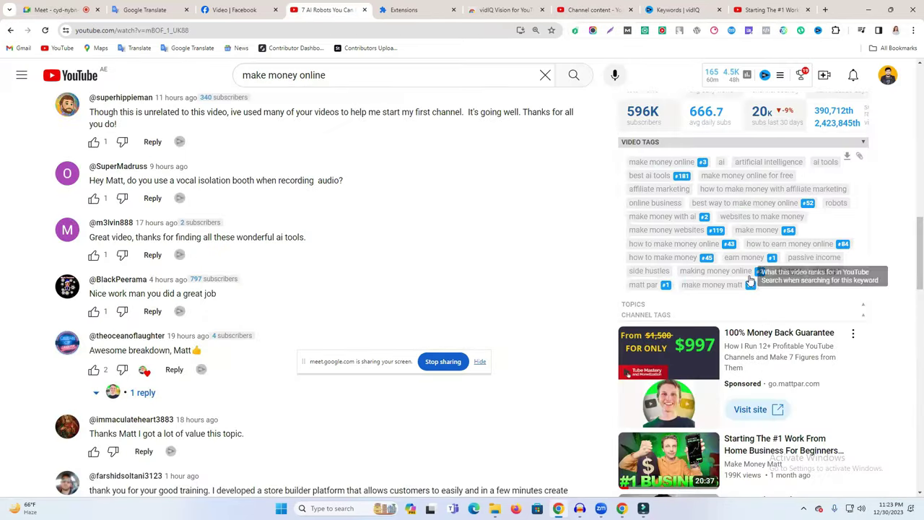
{"action": "left_click_drag", "start_coordinate": [723, 258], "coordinate": [764, 259]}
{"action": "key", "text": "ctrl+c"}
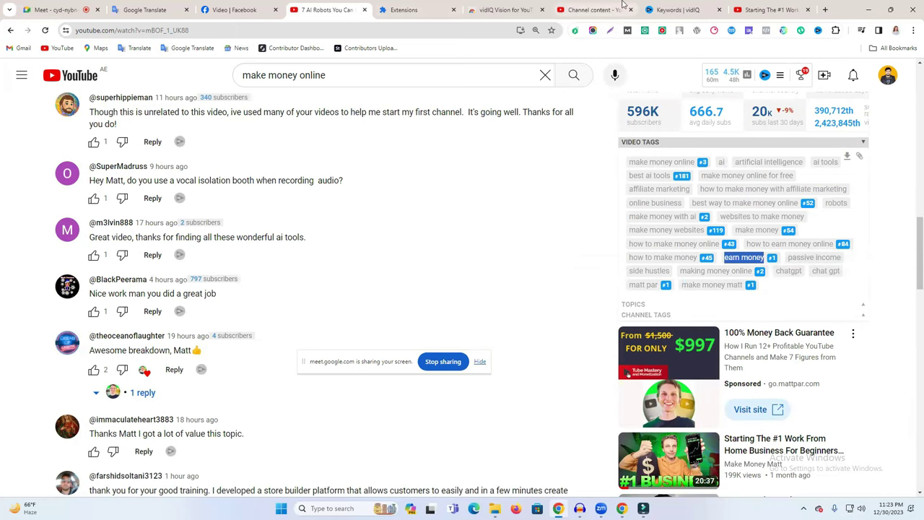
{"action": "left_click", "coordinate": [592, 9]}
{"action": "key", "text": "ctrl+v"}
Step: Check competitor tags 'how to make money online' and 'make money online' against Studio's tag list
{"action": "left_click", "coordinate": [352, 6]}
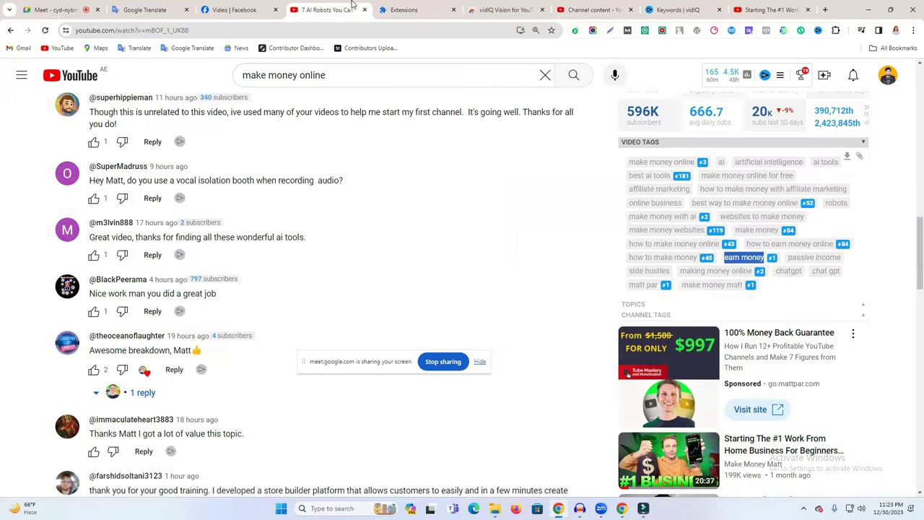
{"action": "left_click_drag", "start_coordinate": [628, 244], "coordinate": [718, 248]}
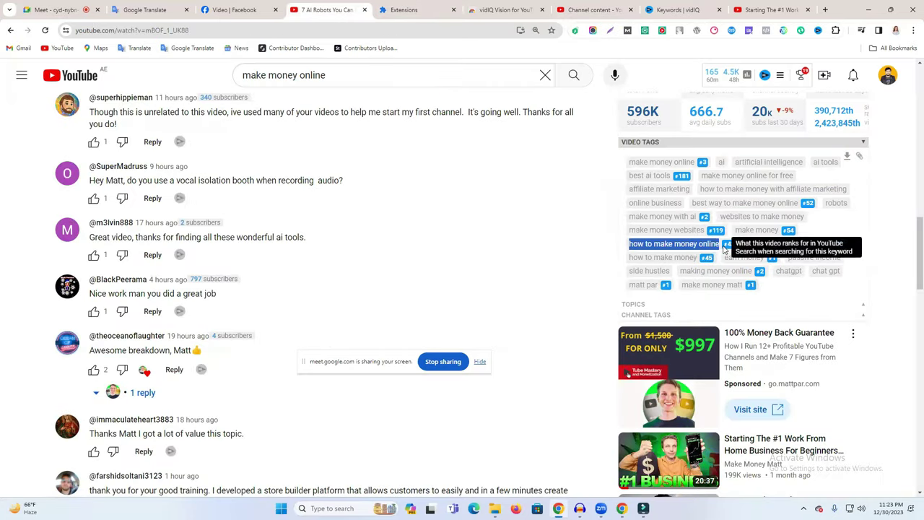
{"action": "left_click", "coordinate": [592, 10]}
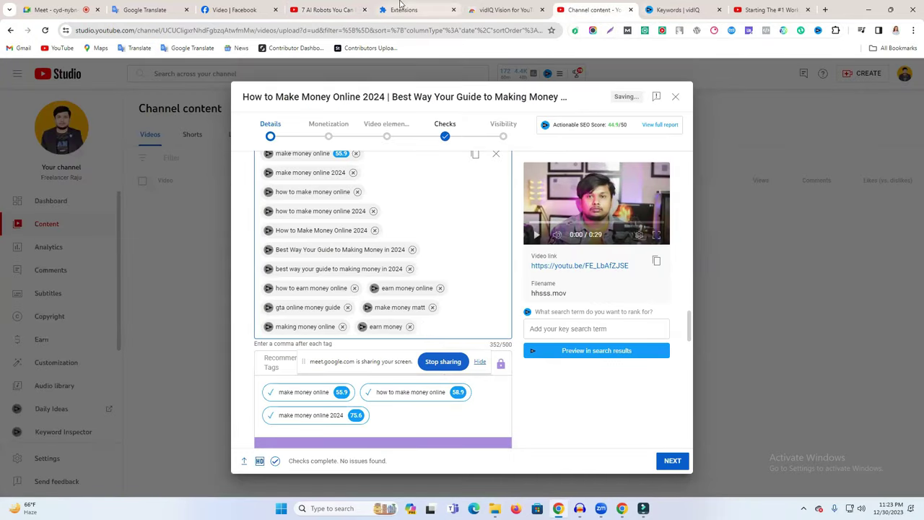
{"action": "left_click", "coordinate": [370, 9]}
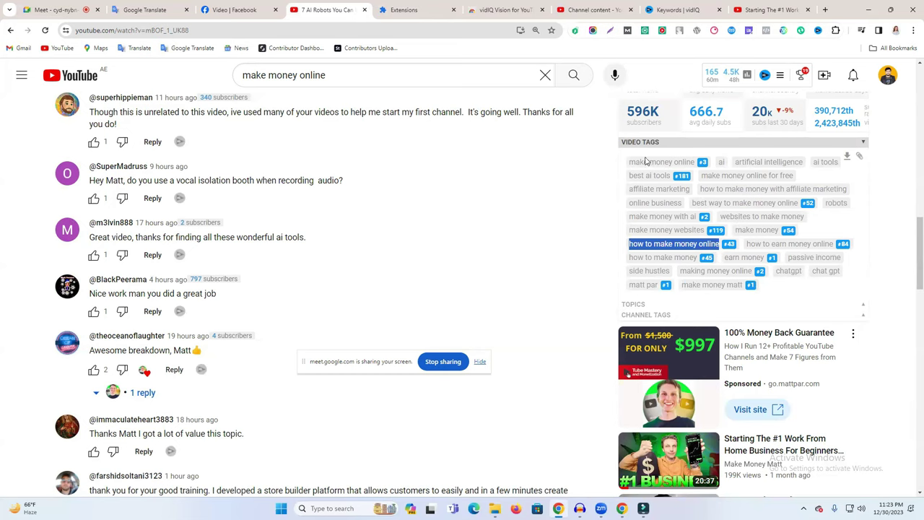
{"action": "left_click_drag", "start_coordinate": [629, 165], "coordinate": [697, 165]}
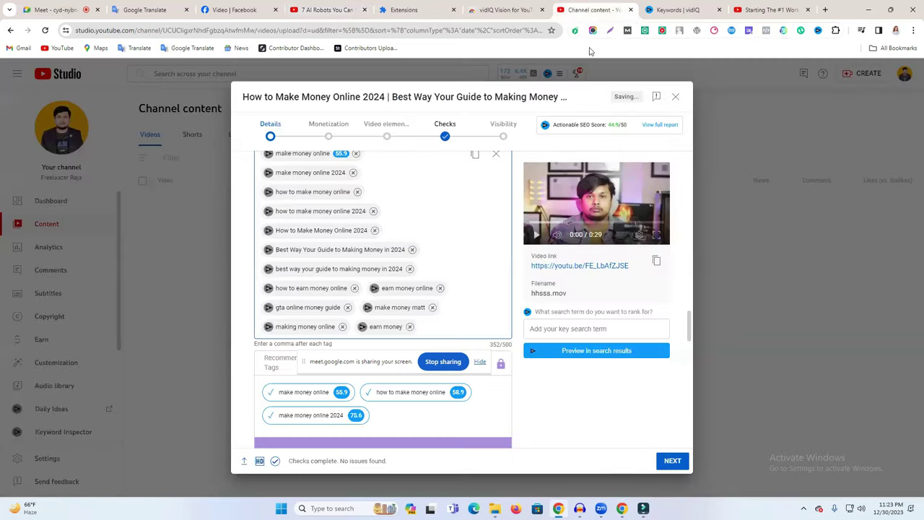
{"action": "left_click", "coordinate": [592, 9]}
{"action": "left_click", "coordinate": [328, 9]}
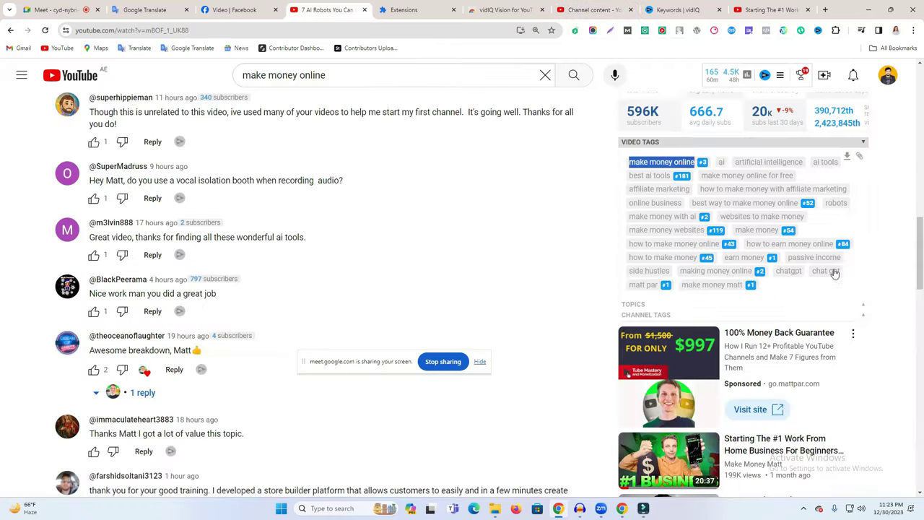
{"action": "scroll", "coordinate": [267, 236], "scroll_direction": "up", "scroll_amount": 2}
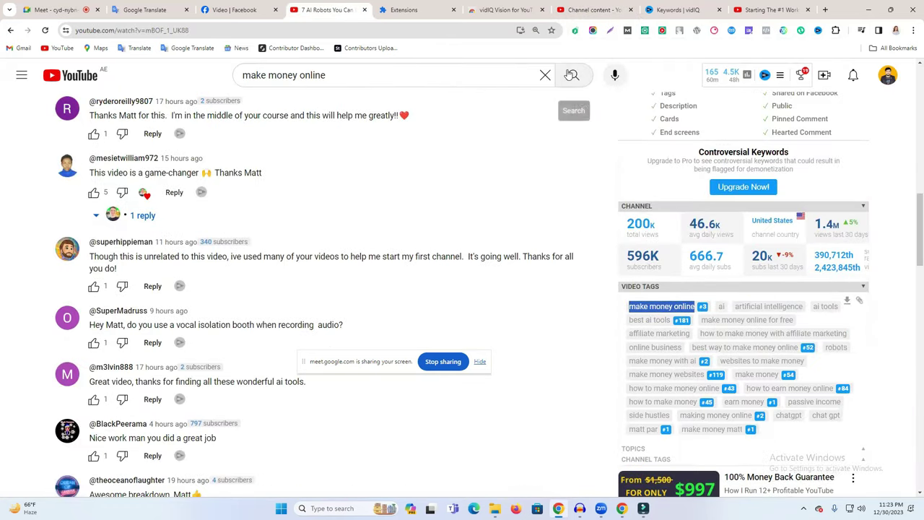
Step: Open 'Easiest Way To Make Money Online For Beginners In 2024! ($100/Day)' from the search results
{"action": "left_click", "coordinate": [573, 75]}
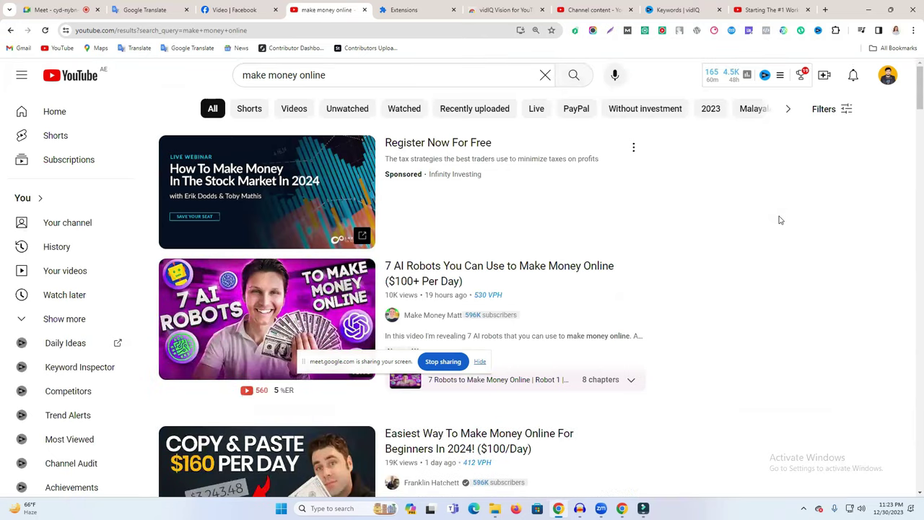
{"action": "scroll", "coordinate": [780, 219], "scroll_direction": "down", "scroll_amount": 2}
{"action": "scroll", "coordinate": [458, 211], "scroll_direction": "down", "scroll_amount": 1}
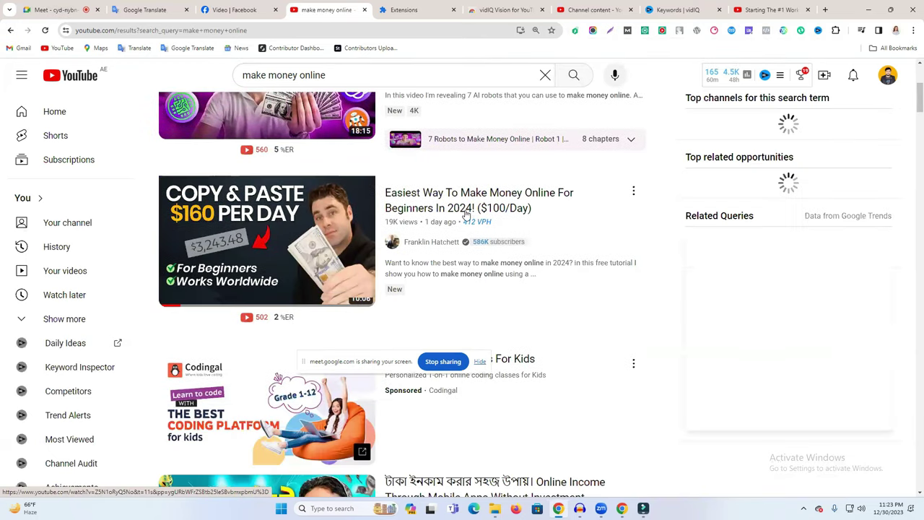
{"action": "left_click", "coordinate": [514, 199]}
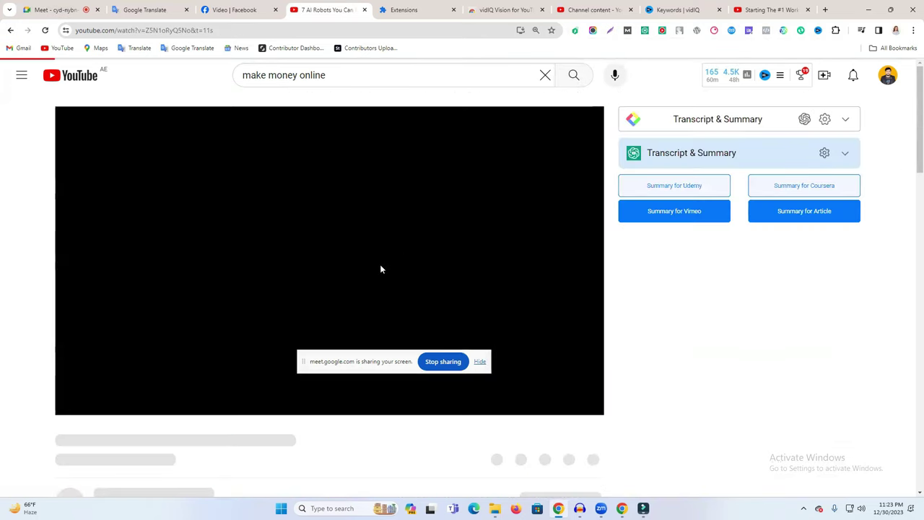
Step: View the video full screen briefly, then review comments and vidIQ stats (19.4K views)
{"action": "double_click", "coordinate": [337, 221]}
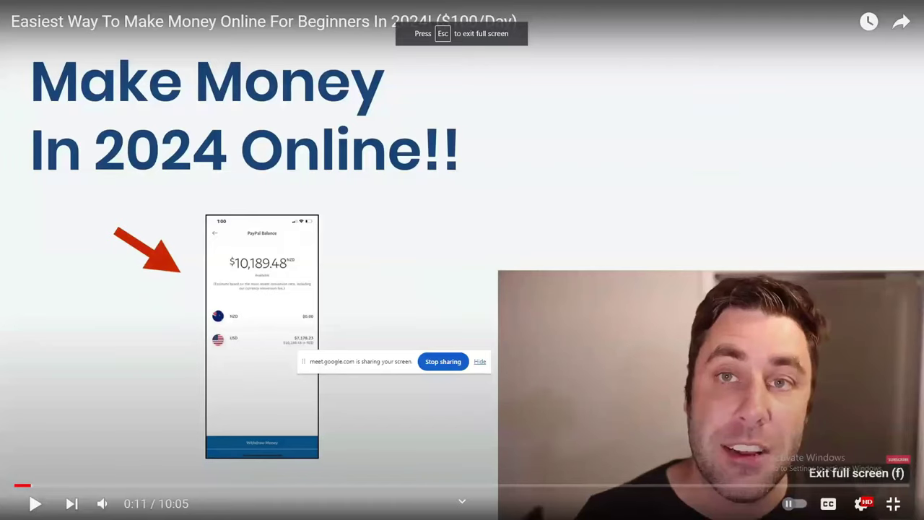
{"action": "left_click", "coordinate": [893, 503]}
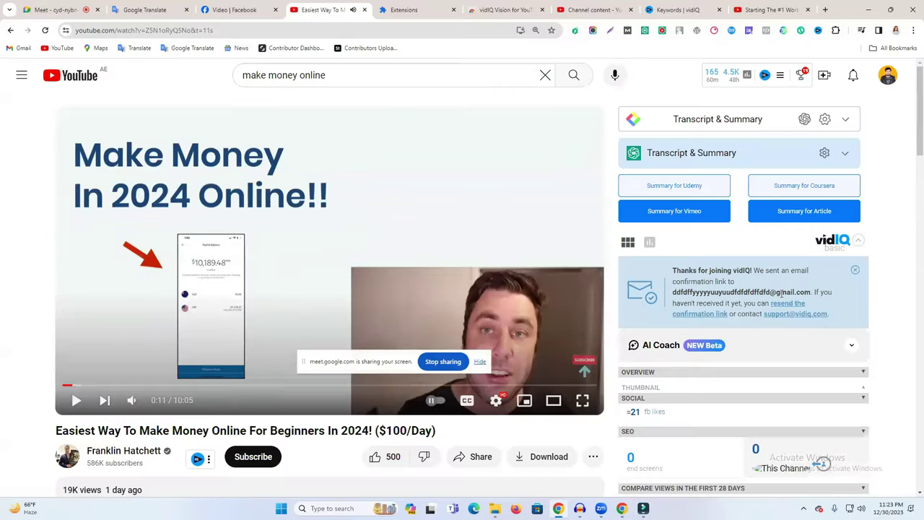
{"action": "scroll", "coordinate": [780, 296], "scroll_direction": "down", "scroll_amount": 10}
{"action": "scroll", "coordinate": [779, 297], "scroll_direction": "up", "scroll_amount": 2}
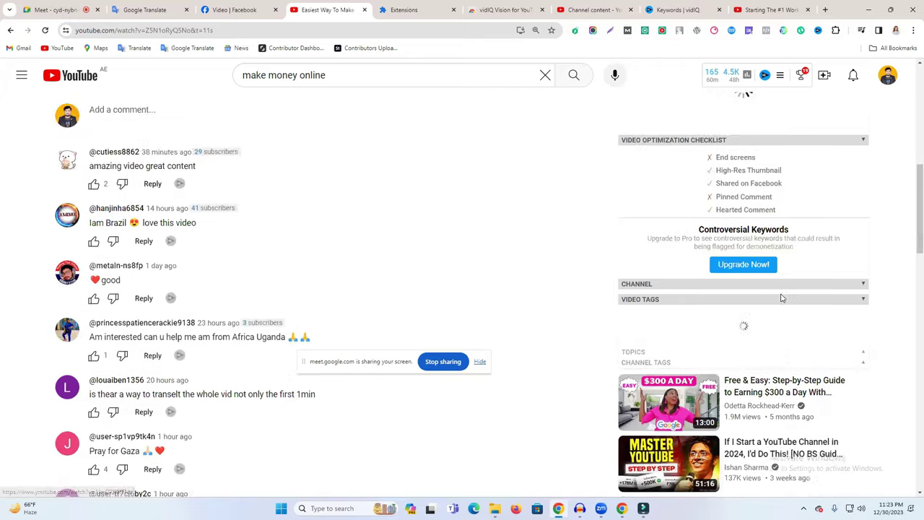
{"action": "scroll", "coordinate": [781, 299], "scroll_direction": "down", "scroll_amount": 3}
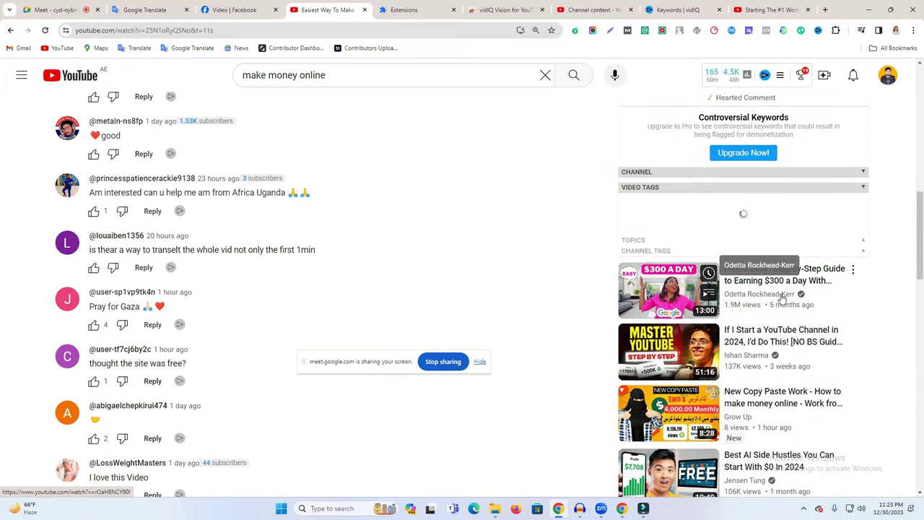
{"action": "scroll", "coordinate": [881, 338], "scroll_direction": "down", "scroll_amount": 2}
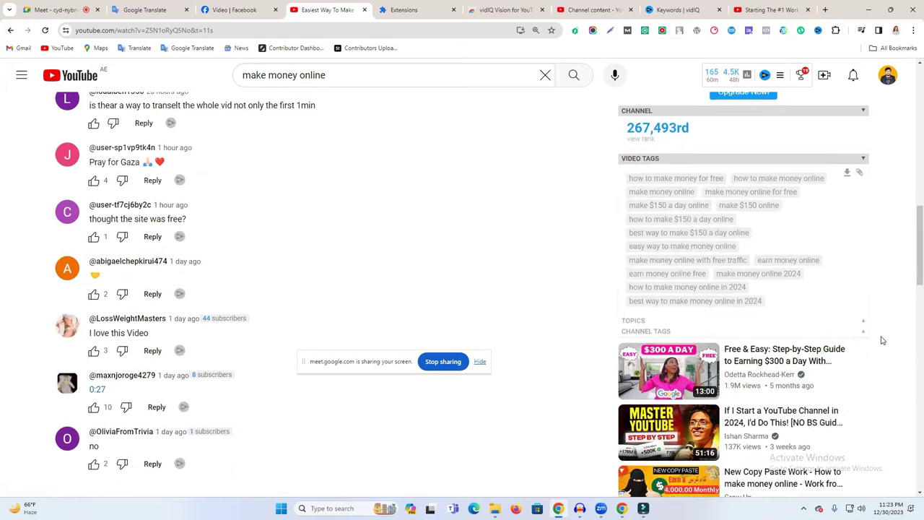
{"action": "scroll", "coordinate": [882, 340], "scroll_direction": "down", "scroll_amount": 1}
{"action": "scroll", "coordinate": [883, 340], "scroll_direction": "up", "scroll_amount": 5}
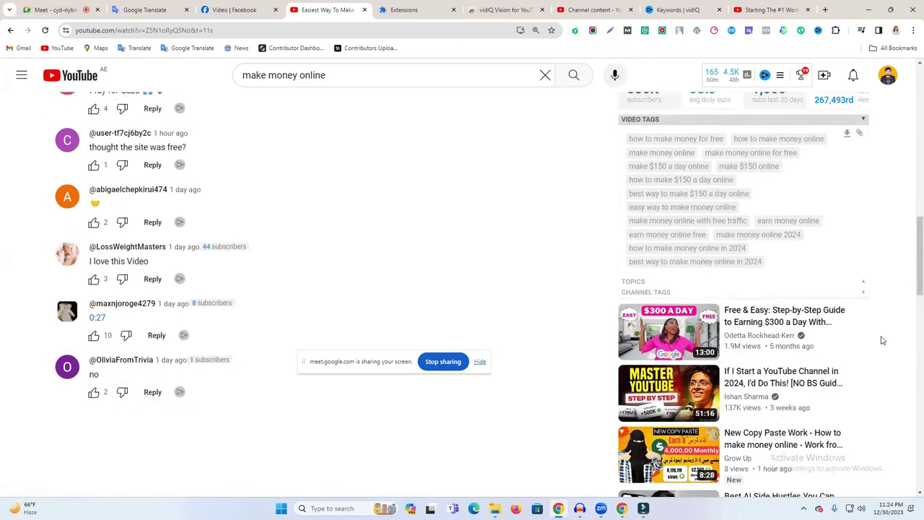
{"action": "scroll", "coordinate": [434, 309], "scroll_direction": "up", "scroll_amount": 5}
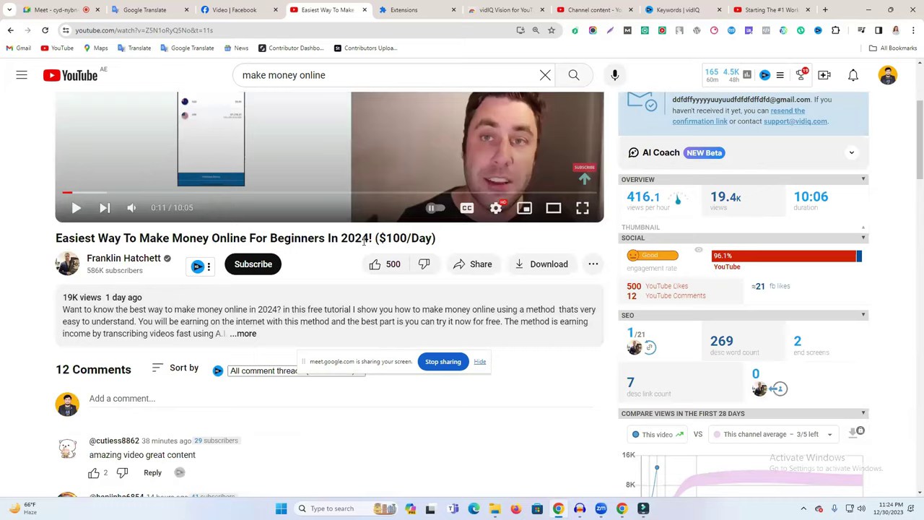
Step: Add the competitor tag 'easy way to make money online' to your video, reaching 384/500
{"action": "left_click_drag", "start_coordinate": [361, 239], "coordinate": [453, 239]}
{"action": "scroll", "coordinate": [726, 332], "scroll_direction": "down", "scroll_amount": 7}
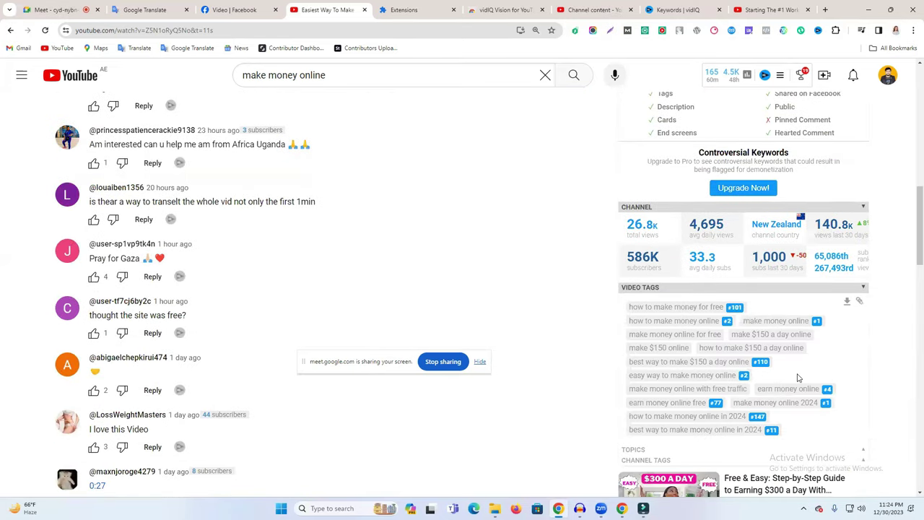
{"action": "left_click_drag", "start_coordinate": [624, 378], "coordinate": [735, 379]}
{"action": "key", "text": "ctrl+c"}
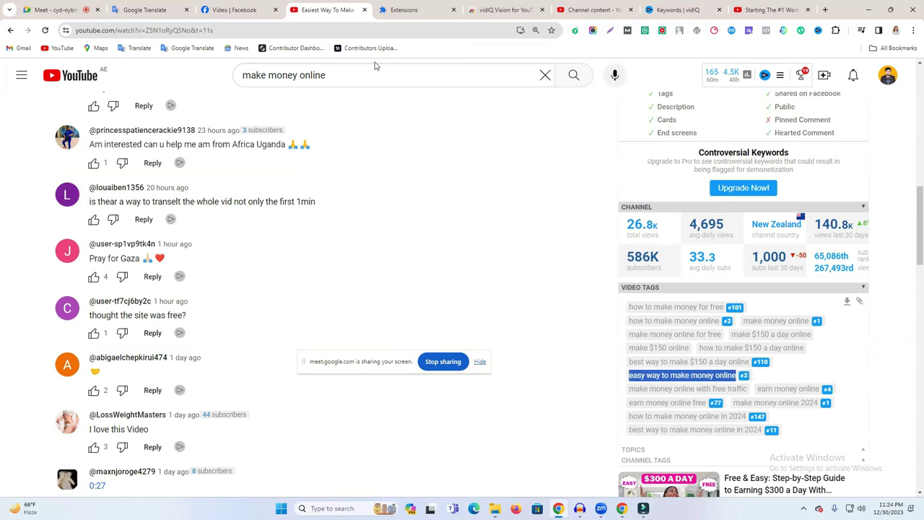
{"action": "key", "text": "ctrl+7"}
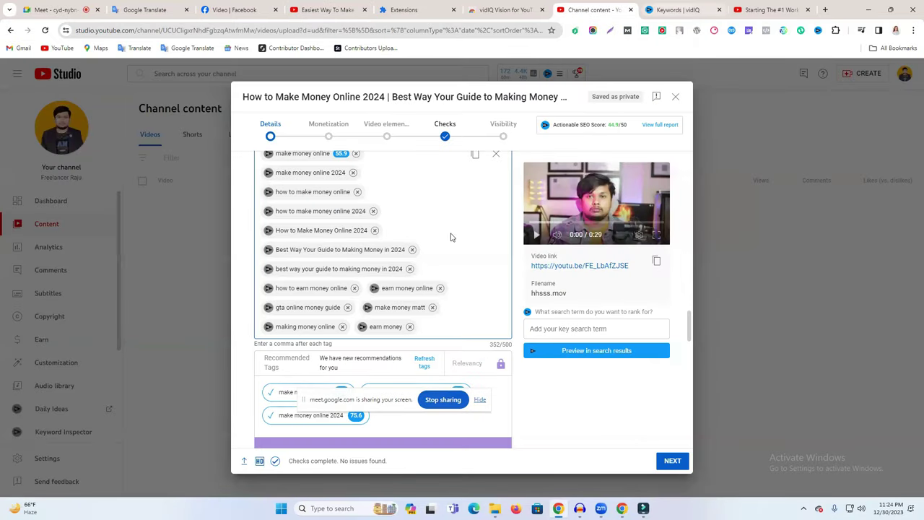
{"action": "key", "text": "ctrl+4"}
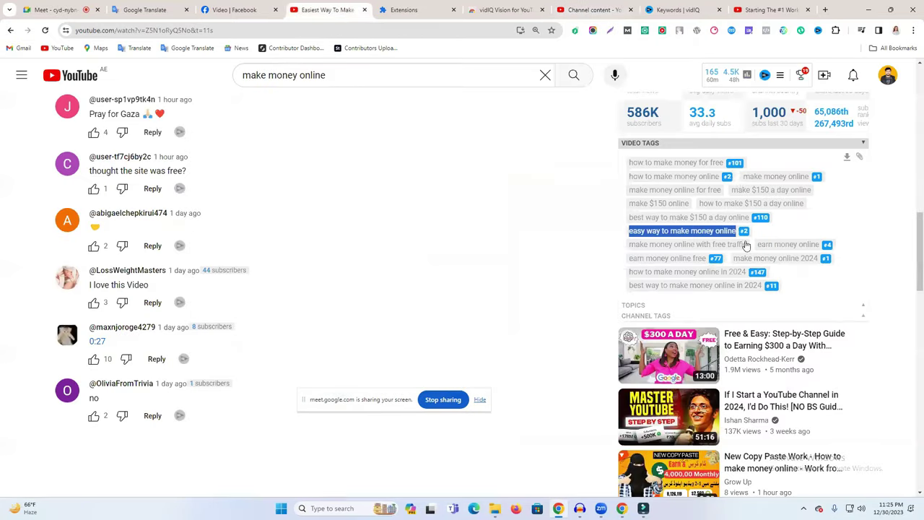
{"action": "key", "text": "ctrl+7"}
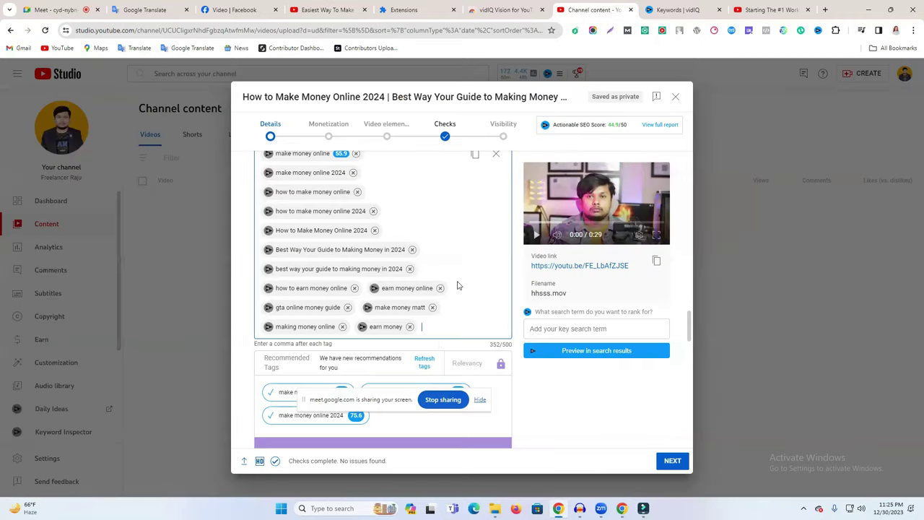
{"action": "key", "text": "ctrl+v"}
Step: Compare competitor tags 'how to make money for free' and 'make money online 2024' with yours
{"action": "left_click", "coordinate": [342, 9]}
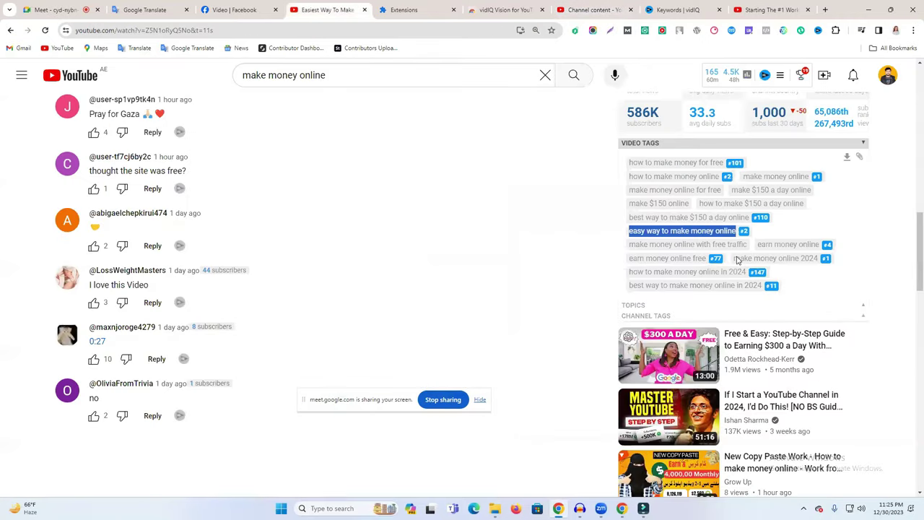
{"action": "mouse_move", "coordinate": [742, 179]}
{"action": "left_mouse_down"}
{"action": "mouse_move", "coordinate": [772, 181]}
{"action": "mouse_move", "coordinate": [759, 183]}
{"action": "left_mouse_up"}
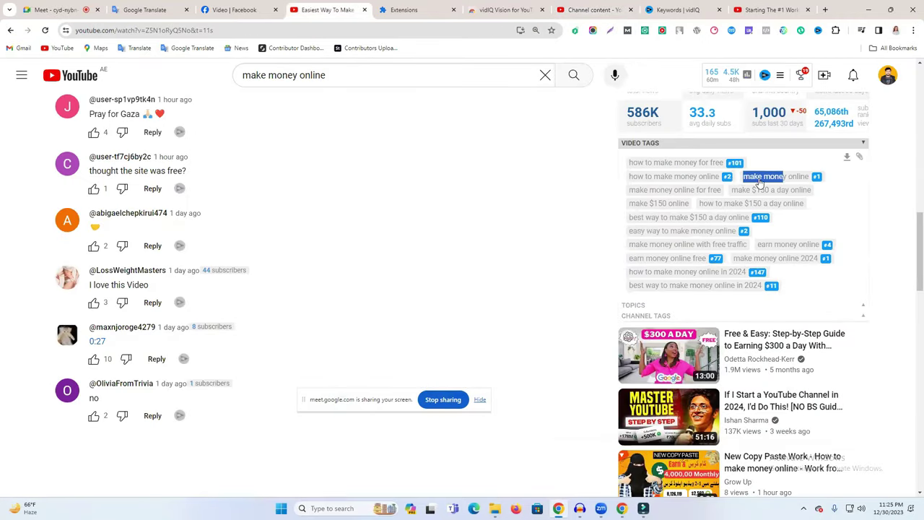
{"action": "left_click_drag", "start_coordinate": [626, 163], "coordinate": [724, 164]}
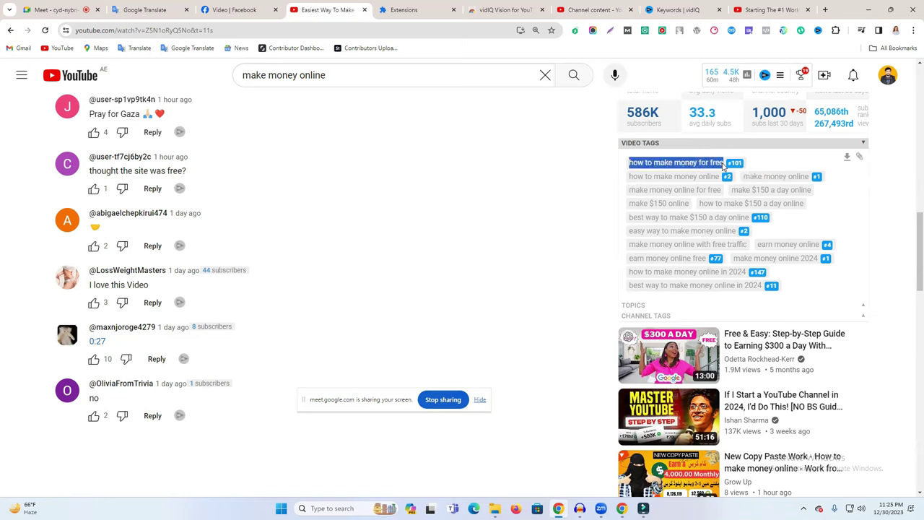
{"action": "left_click_drag", "start_coordinate": [734, 258], "coordinate": [816, 262]}
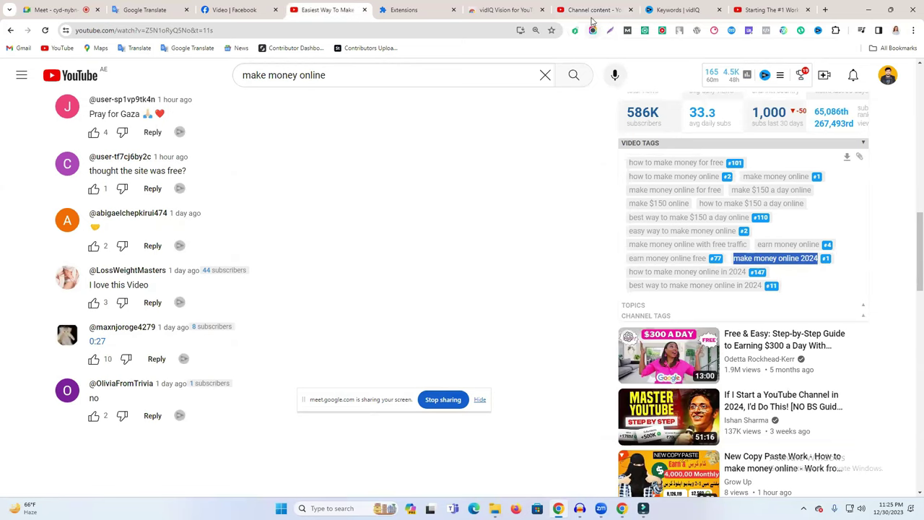
{"action": "left_click", "coordinate": [590, 11]}
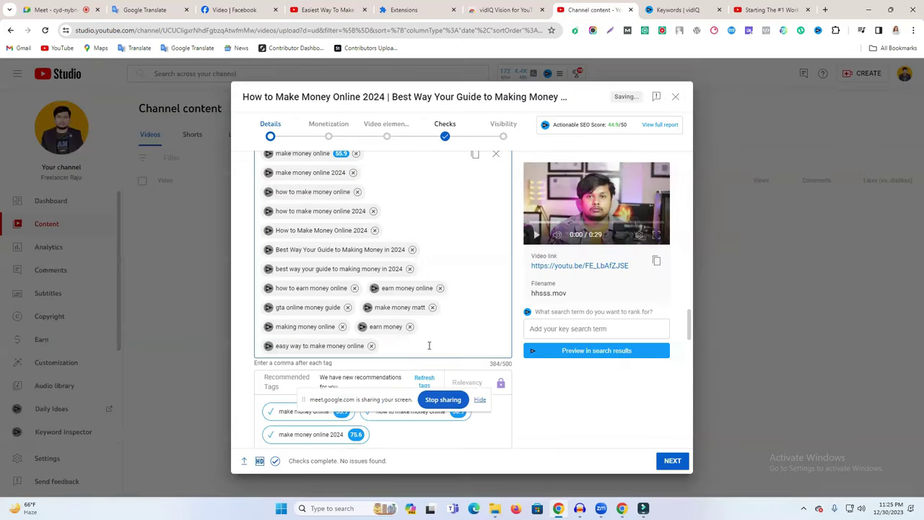
Step: Review the recommended tags and title in Studio, then return to the competitor's tag list
{"action": "scroll", "coordinate": [429, 350], "scroll_direction": "down", "scroll_amount": 1}
{"action": "scroll", "coordinate": [429, 351], "scroll_direction": "down", "scroll_amount": 1}
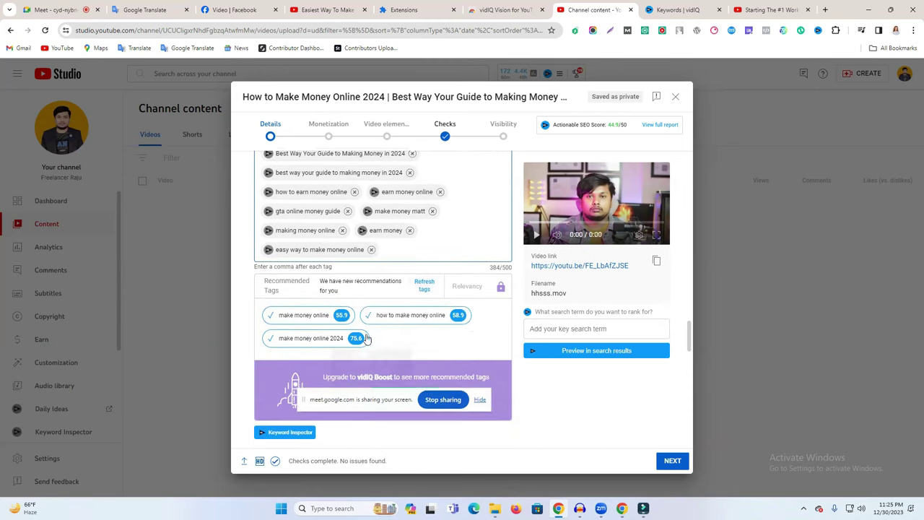
{"action": "scroll", "coordinate": [429, 325], "scroll_direction": "down", "scroll_amount": 1}
{"action": "scroll", "coordinate": [429, 318], "scroll_direction": "down", "scroll_amount": 4}
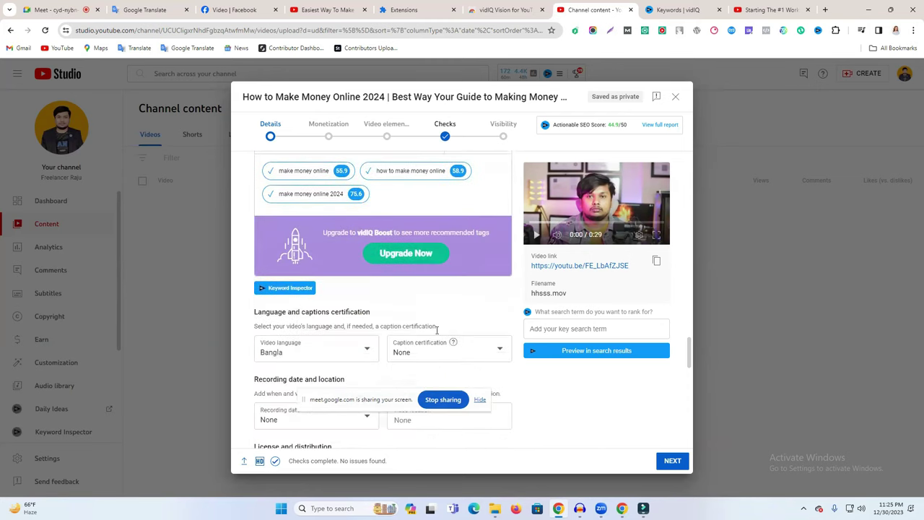
{"action": "scroll", "coordinate": [433, 339], "scroll_direction": "up", "scroll_amount": 3}
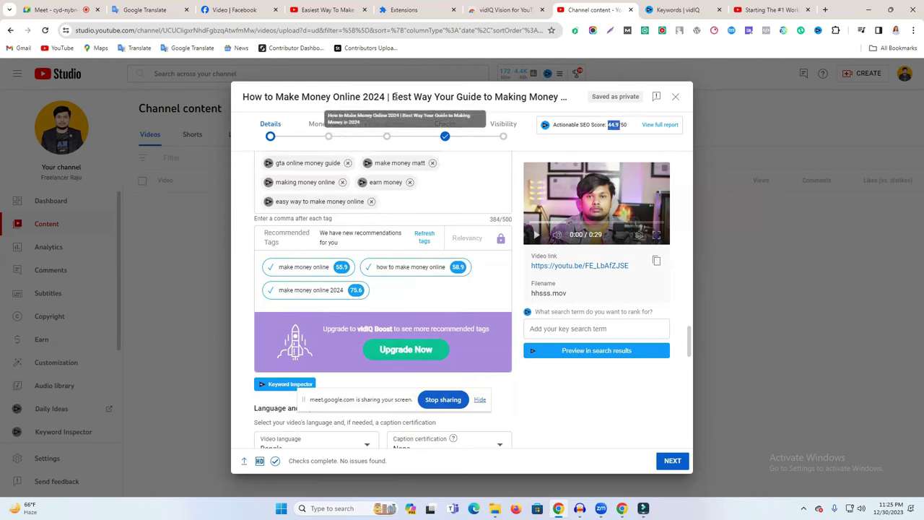
{"action": "left_click_drag", "start_coordinate": [393, 96], "coordinate": [446, 97]}
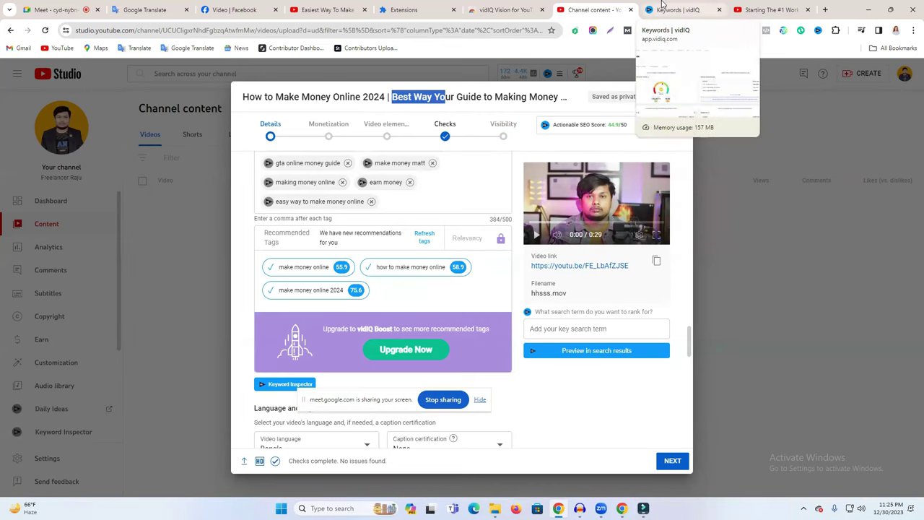
{"action": "left_click", "coordinate": [328, 9]}
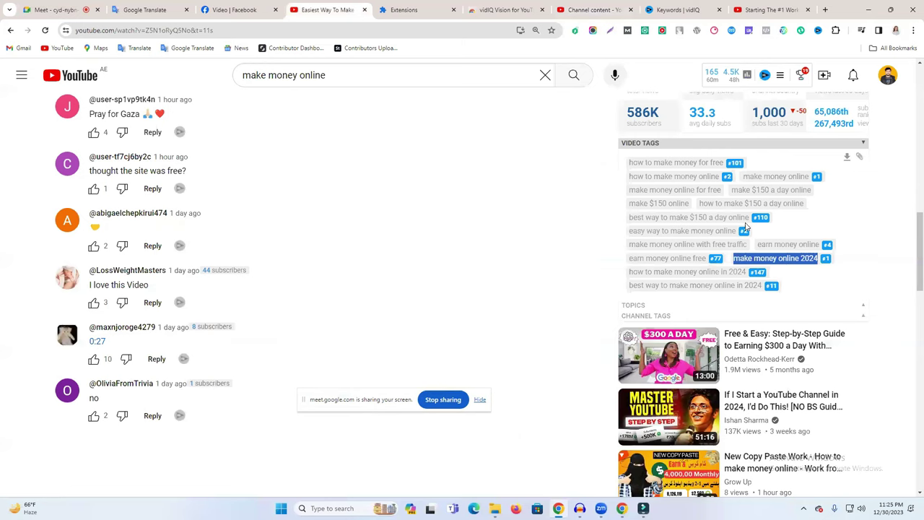
Step: Check vidIQ stats for 'best way to make money online in 2024': 4,302 searches, low competition
{"action": "left_click", "coordinate": [605, 6]}
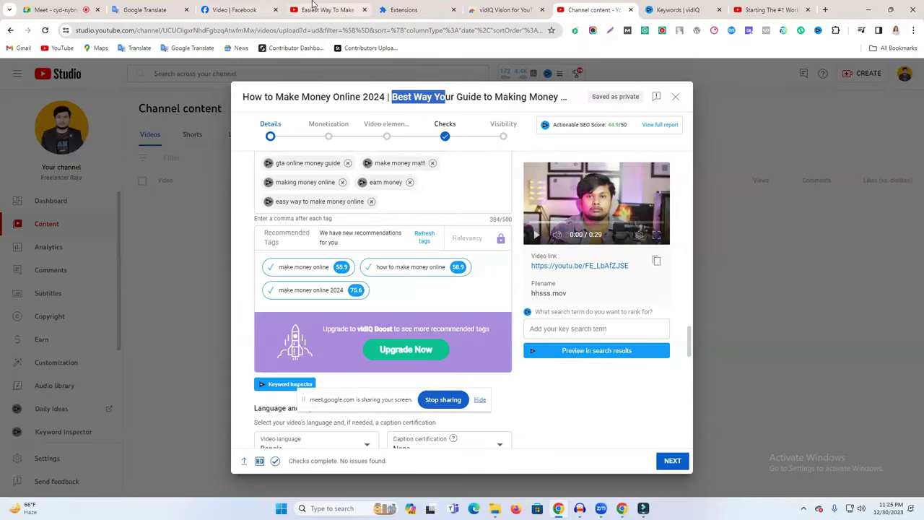
{"action": "left_click", "coordinate": [354, 7]}
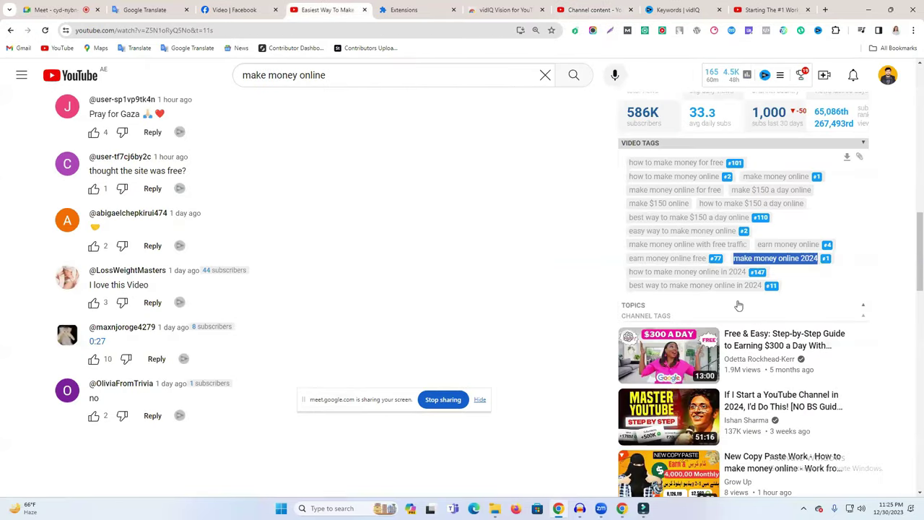
{"action": "left_click", "coordinate": [678, 286]}
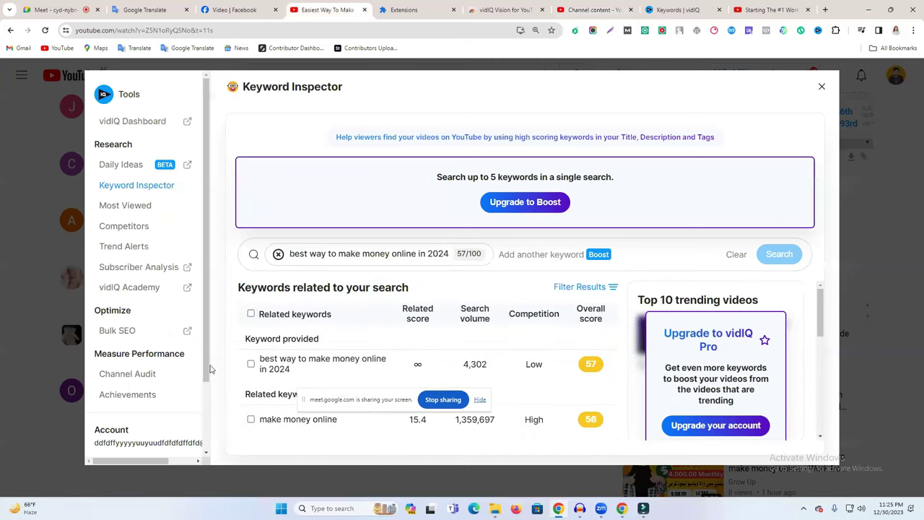
{"action": "double_click", "coordinate": [305, 257]}
{"action": "double_click", "coordinate": [269, 255]}
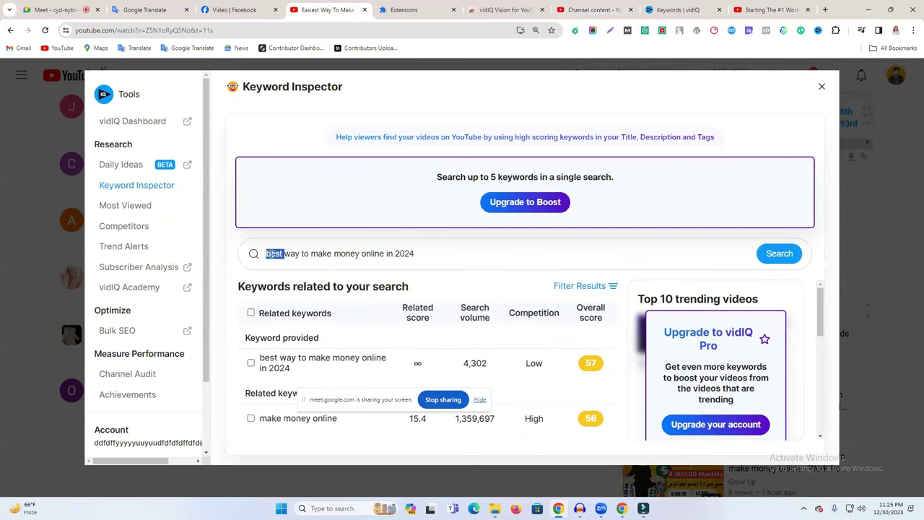
{"action": "left_click", "coordinate": [177, 6]}
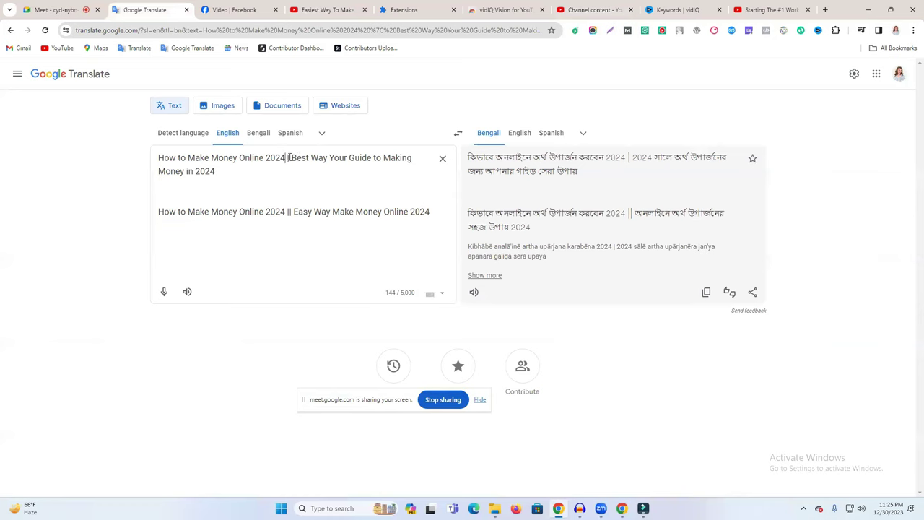
Step: Review the Bengali translation of 'Best Way Your Guide to Making Money in 2024'
{"action": "left_click_drag", "start_coordinate": [292, 159], "coordinate": [297, 169]}
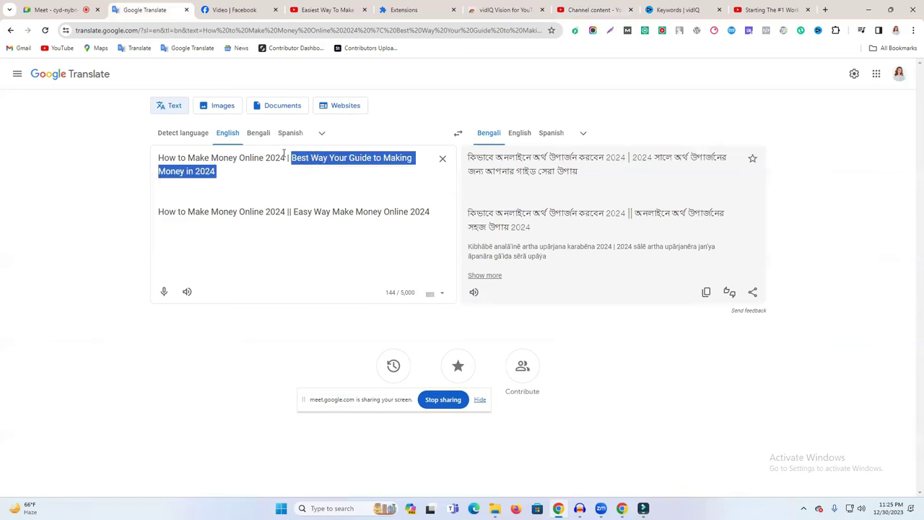
{"action": "key", "text": "Right"}
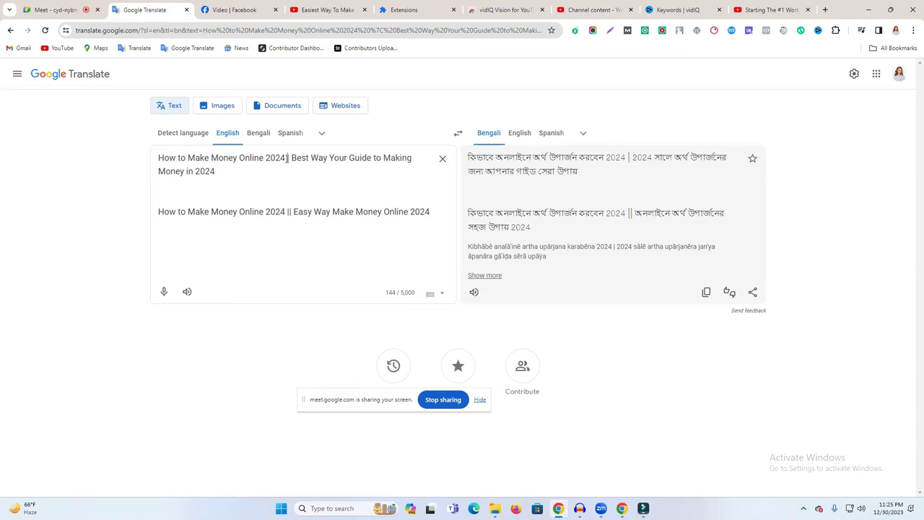
{"action": "left_click", "coordinate": [310, 10]}
Step: Close the keyword overlay and return to the 'make money online' search results
{"action": "left_click", "coordinate": [824, 87]}
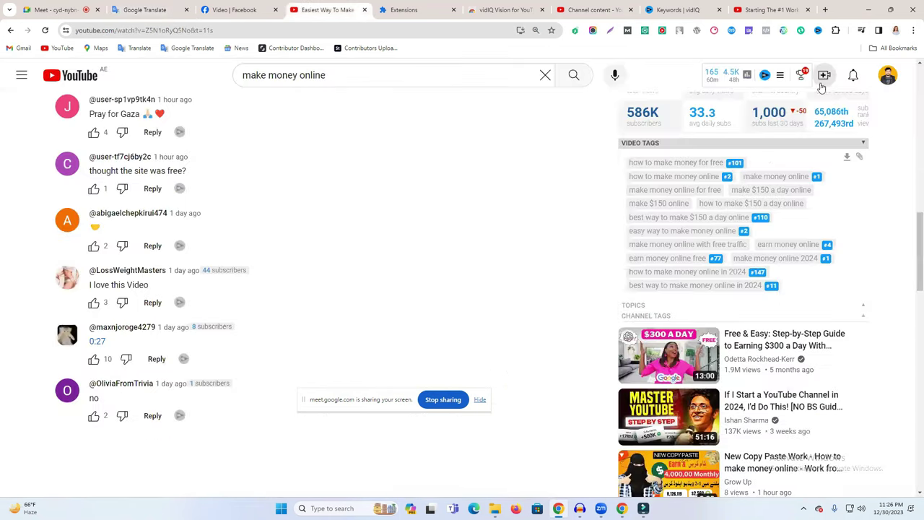
{"action": "scroll", "coordinate": [657, 248], "scroll_direction": "down", "scroll_amount": 5}
{"action": "scroll", "coordinate": [573, 310], "scroll_direction": "up", "scroll_amount": 7}
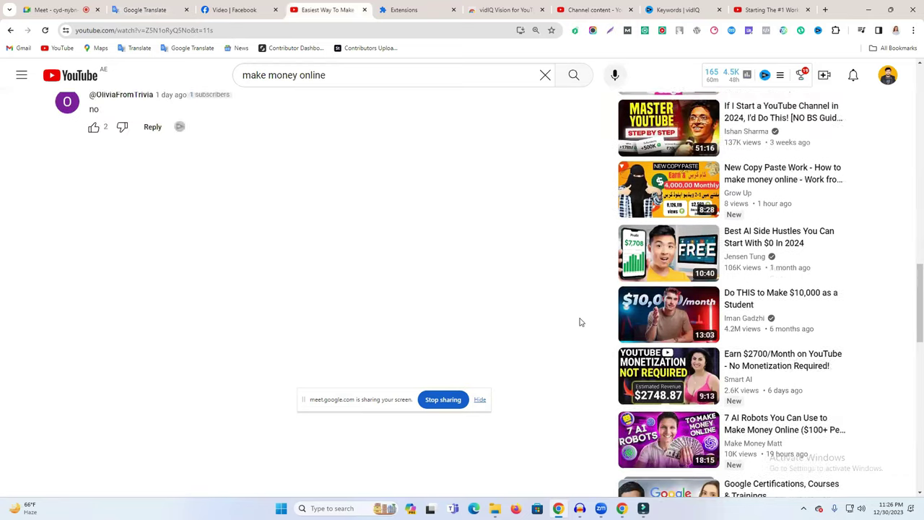
{"action": "left_click", "coordinate": [576, 76]}
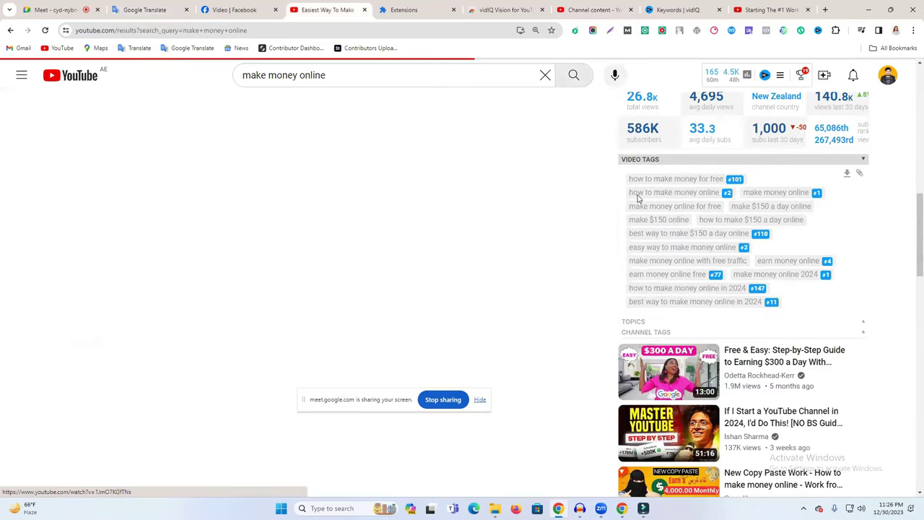
Step: Play the Bengali how-to-make-money-online video, answering the ad survey first
{"action": "scroll", "coordinate": [714, 244], "scroll_direction": "down", "scroll_amount": 5}
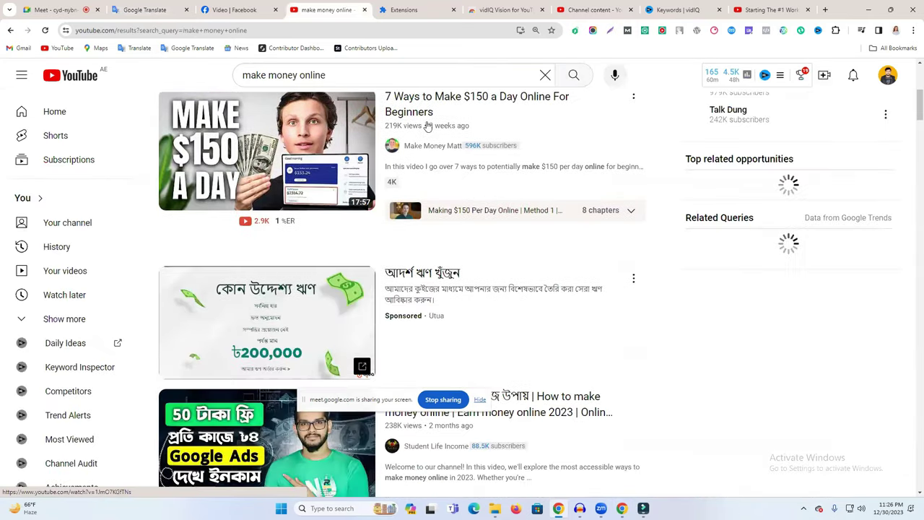
{"action": "scroll", "coordinate": [911, 339], "scroll_direction": "down", "scroll_amount": 2}
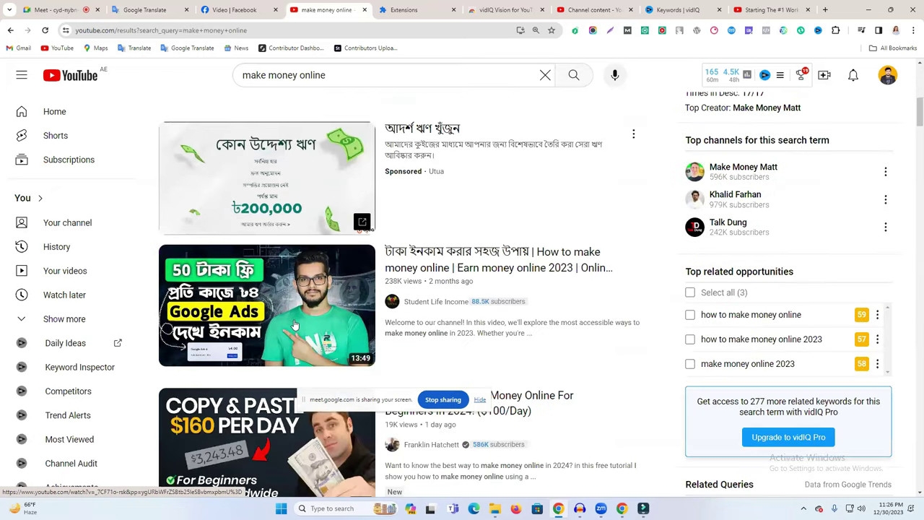
{"action": "scroll", "coordinate": [294, 325], "scroll_direction": "down", "scroll_amount": 2}
{"action": "left_click", "coordinate": [303, 296]}
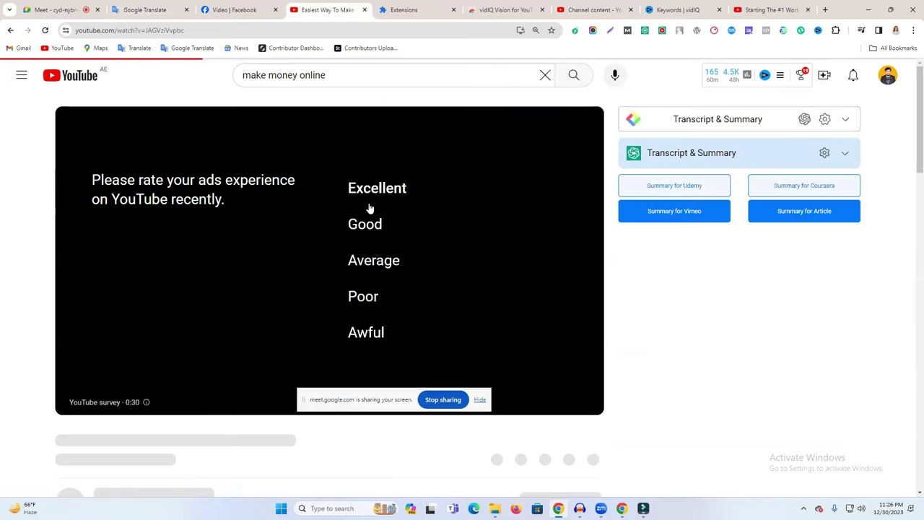
{"action": "left_click", "coordinate": [374, 259]}
{"action": "scroll", "coordinate": [411, 217], "scroll_direction": "down", "scroll_amount": 2}
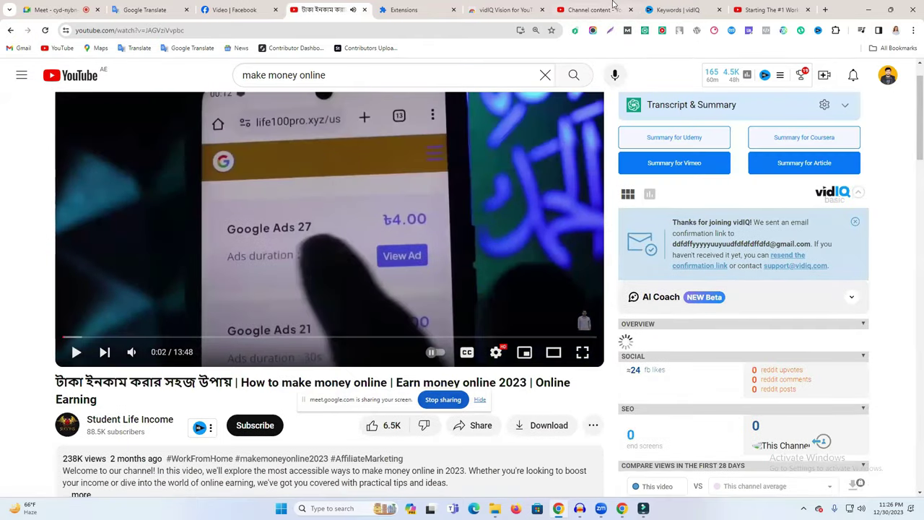
{"action": "left_click", "coordinate": [581, 10]}
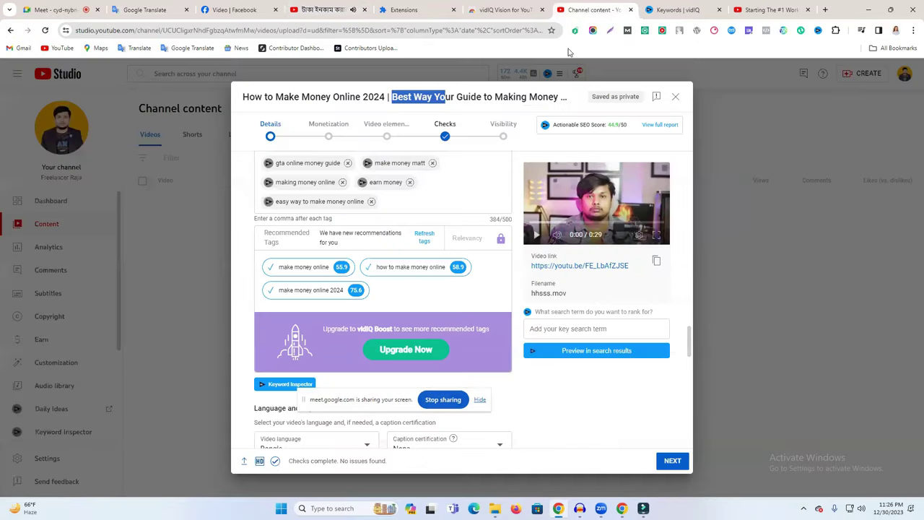
Step: Compare vidIQ stats for 'how to make money online', 'make money online' and their 2023 variants
{"action": "left_click", "coordinate": [397, 267]}
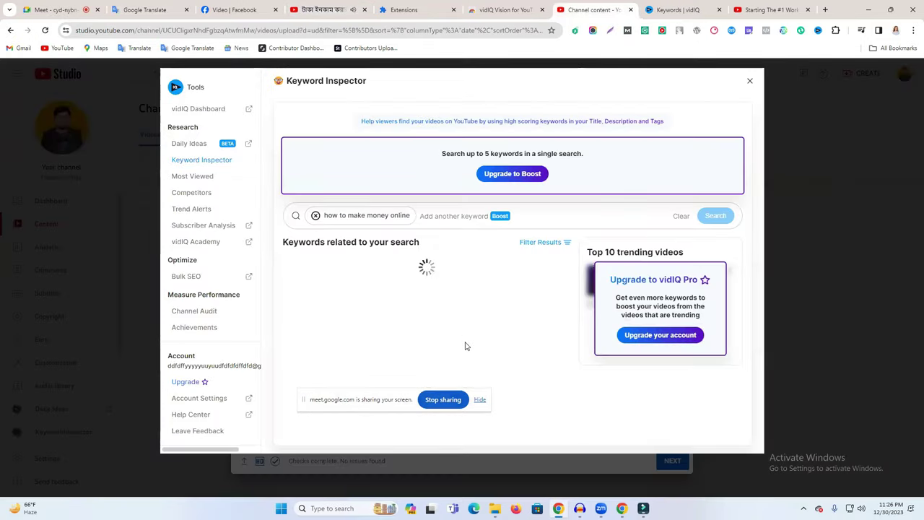
{"action": "left_click_drag", "start_coordinate": [369, 397], "coordinate": [750, 398]}
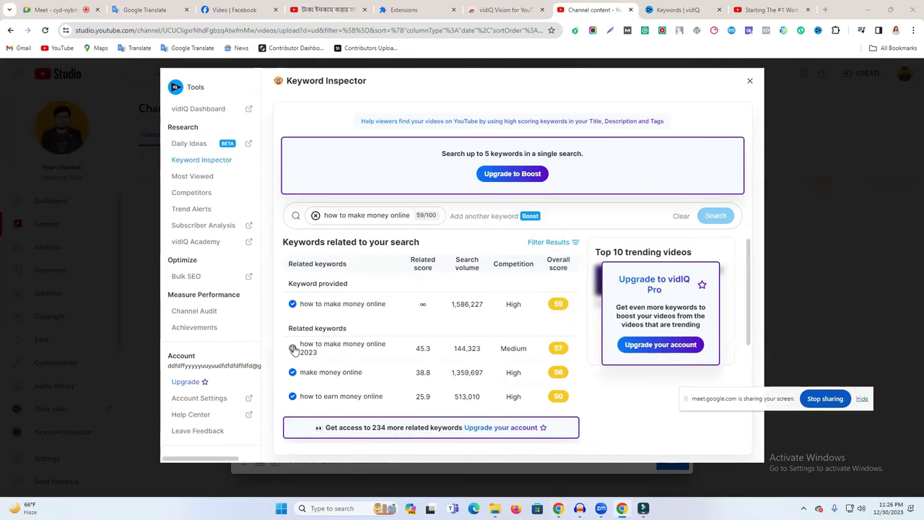
{"action": "scroll", "coordinate": [334, 348], "scroll_direction": "down", "scroll_amount": 2}
{"action": "scroll", "coordinate": [334, 348], "scroll_direction": "up", "scroll_amount": 2}
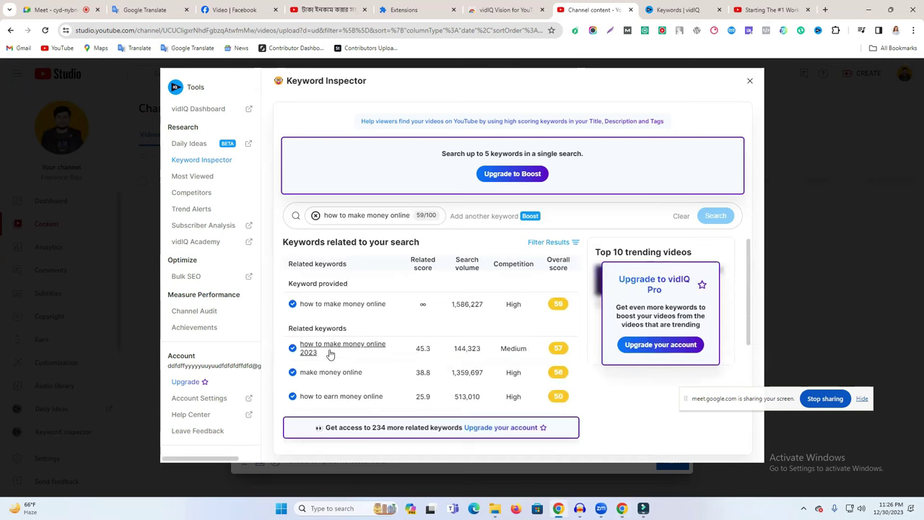
{"action": "left_click", "coordinate": [330, 351]}
{"action": "left_click", "coordinate": [327, 348]}
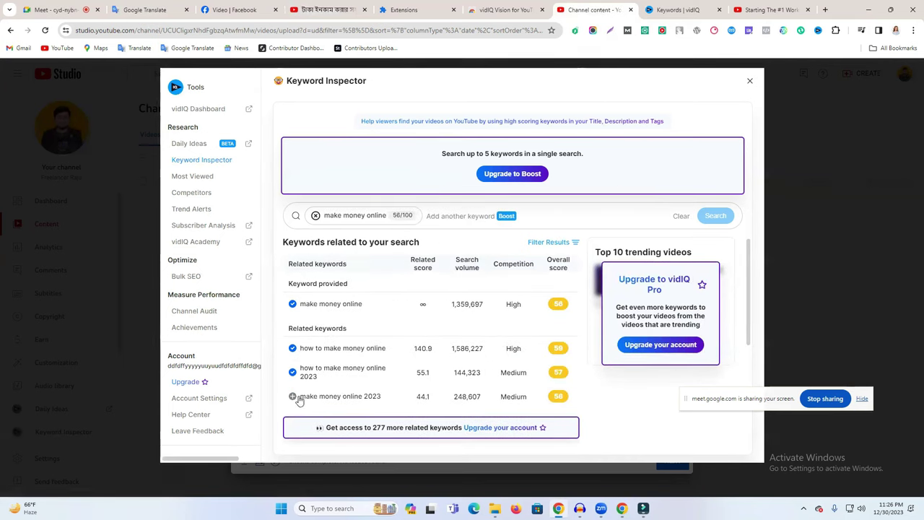
{"action": "left_click", "coordinate": [331, 397]}
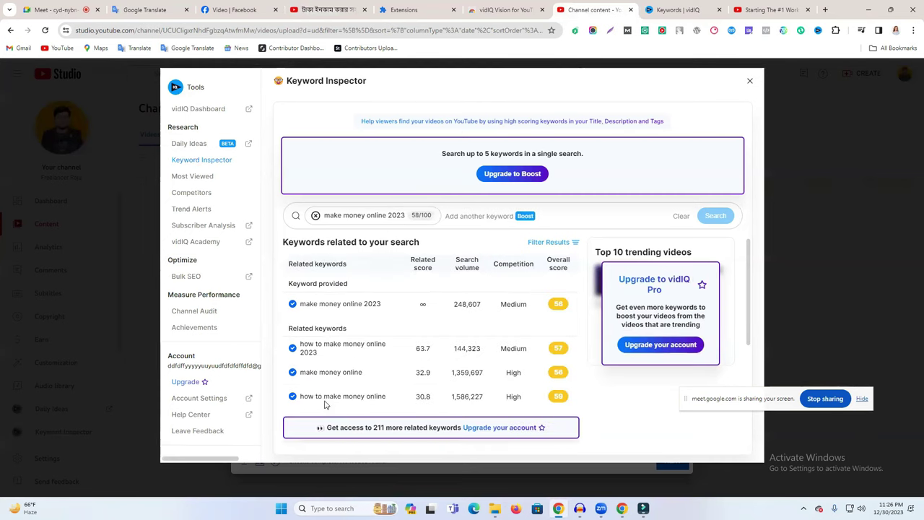
{"action": "left_click", "coordinate": [319, 396]}
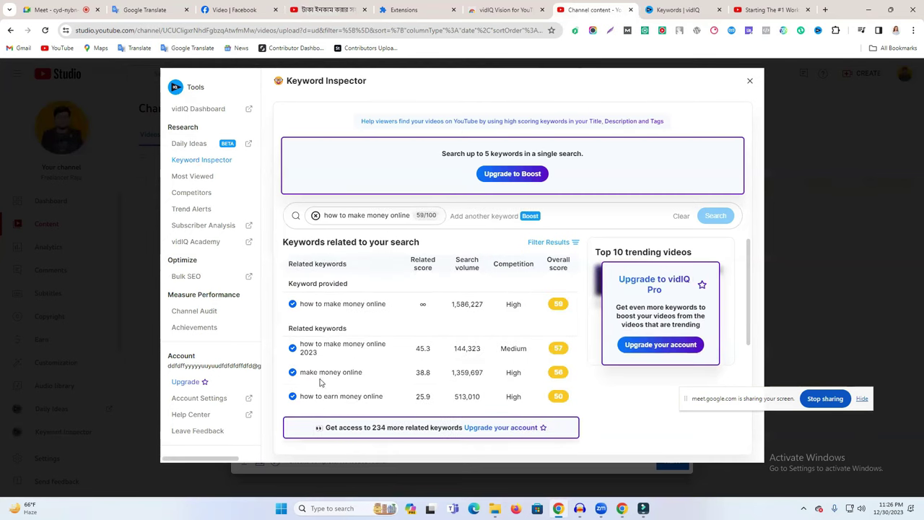
{"action": "left_click", "coordinate": [325, 374]}
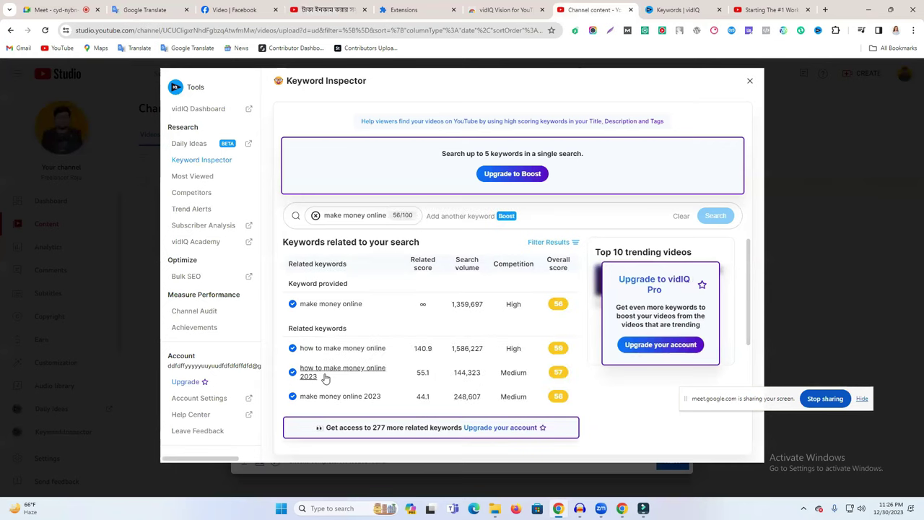
Step: Search the keyword 'earn money online' and compare it with 'how to make money online'
{"action": "left_click", "coordinate": [315, 215]}
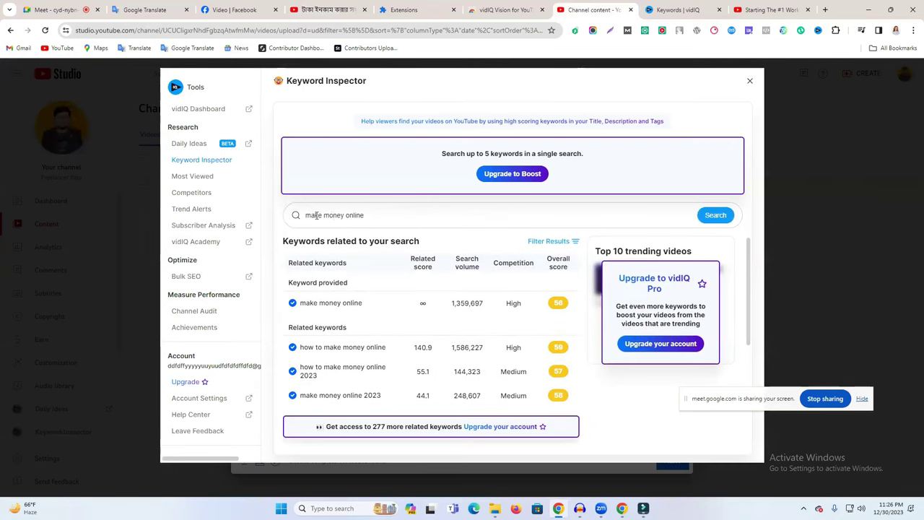
{"action": "double_click", "coordinate": [314, 215]}
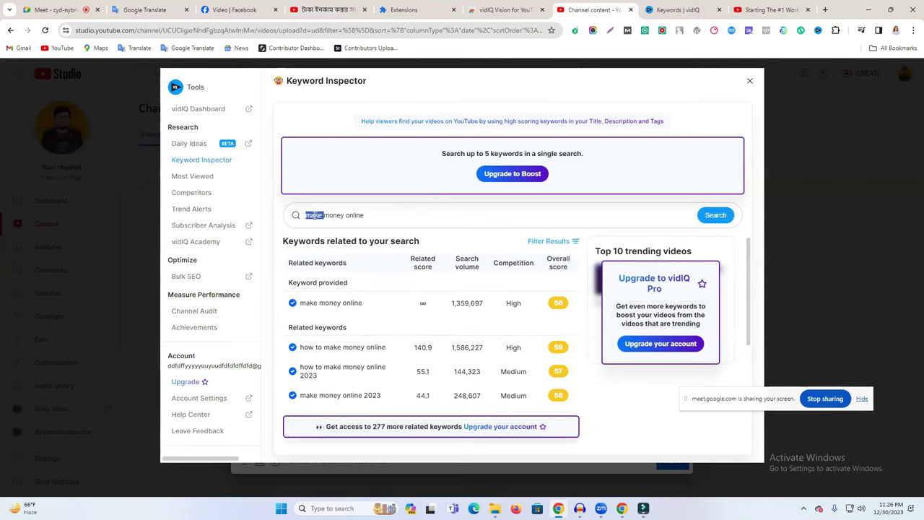
{"action": "type", "text": "ea"}
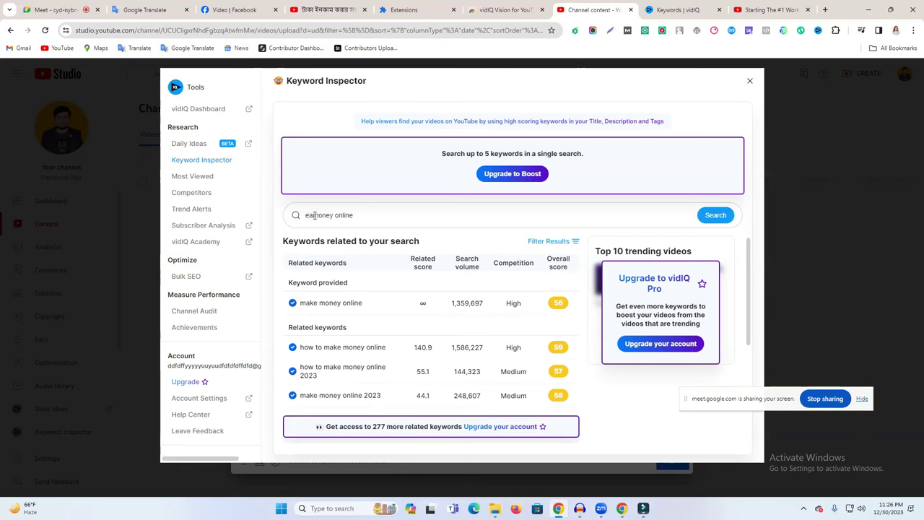
{"action": "type", "text": "rn"}
{"action": "key", "text": "Return"}
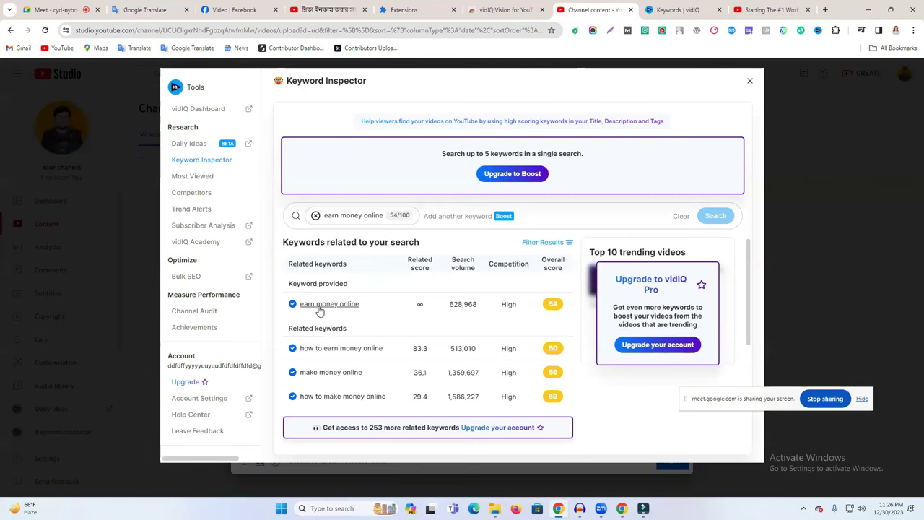
{"action": "left_click", "coordinate": [339, 351]}
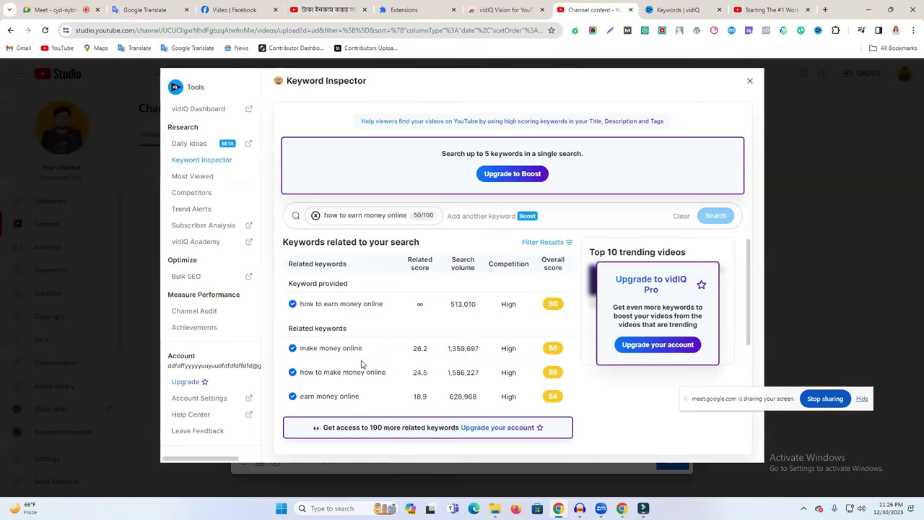
{"action": "left_click", "coordinate": [338, 374]}
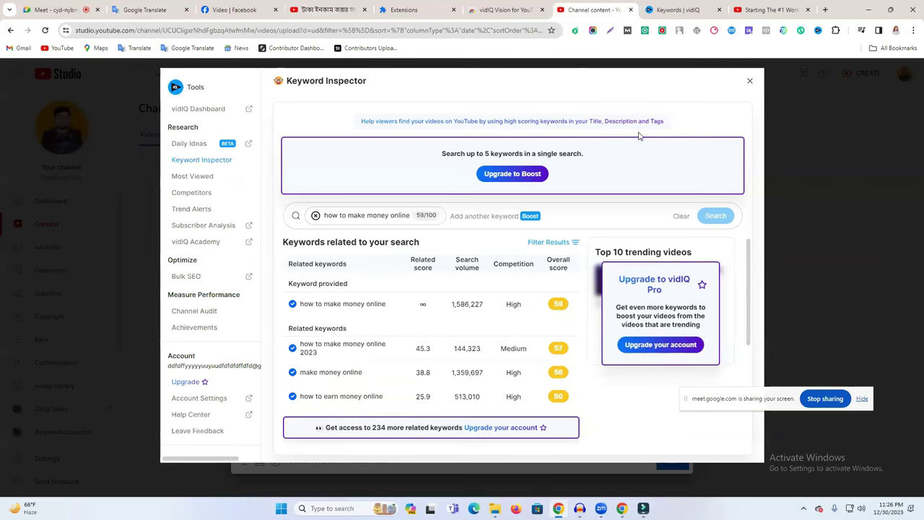
{"action": "left_click", "coordinate": [750, 81]}
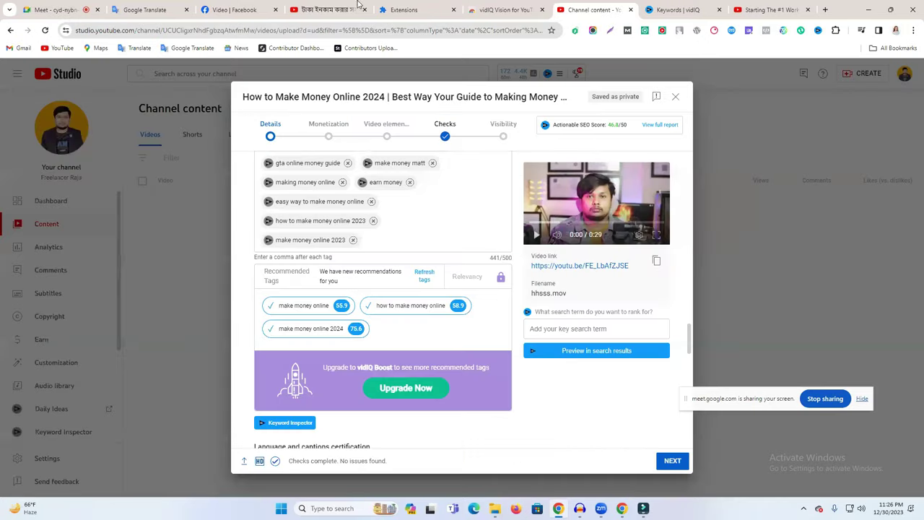
{"action": "left_click", "coordinate": [344, 7]}
{"action": "scroll", "coordinate": [693, 265], "scroll_direction": "down", "scroll_amount": 15}
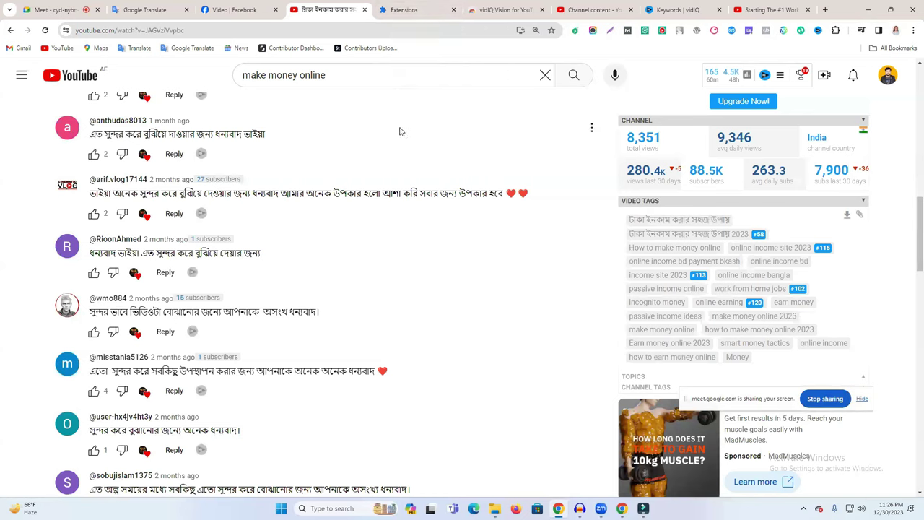
Step: Search YouTube for the channel's name and scroll through the results
{"action": "left_click", "coordinate": [355, 81]}
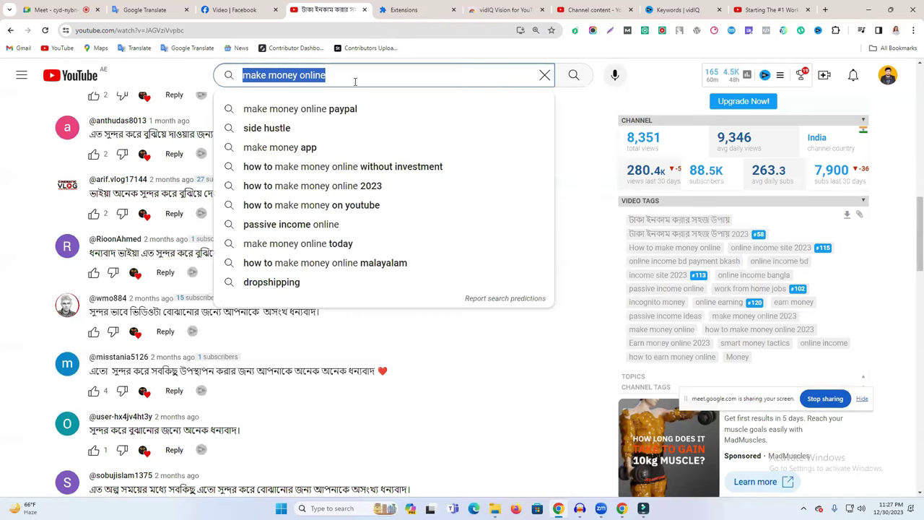
{"action": "type", "text": "f"}
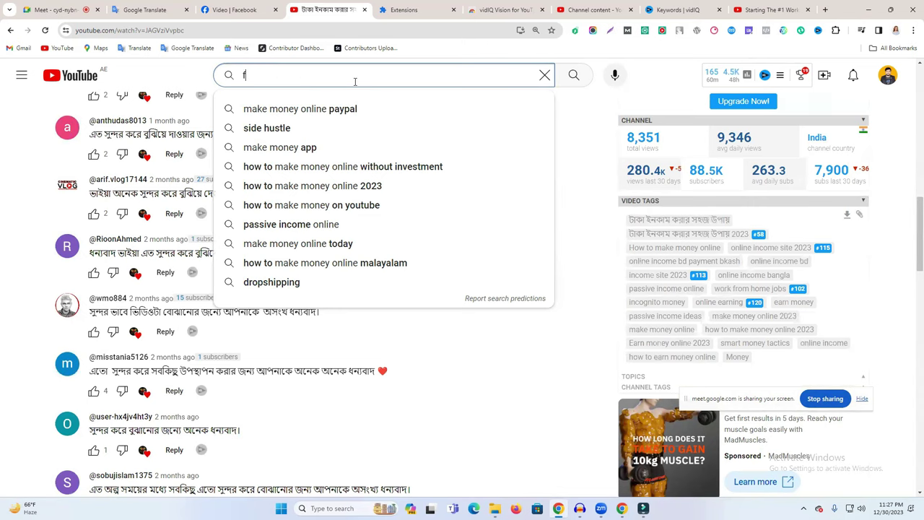
{"action": "type", "text": "reelancer raju"}
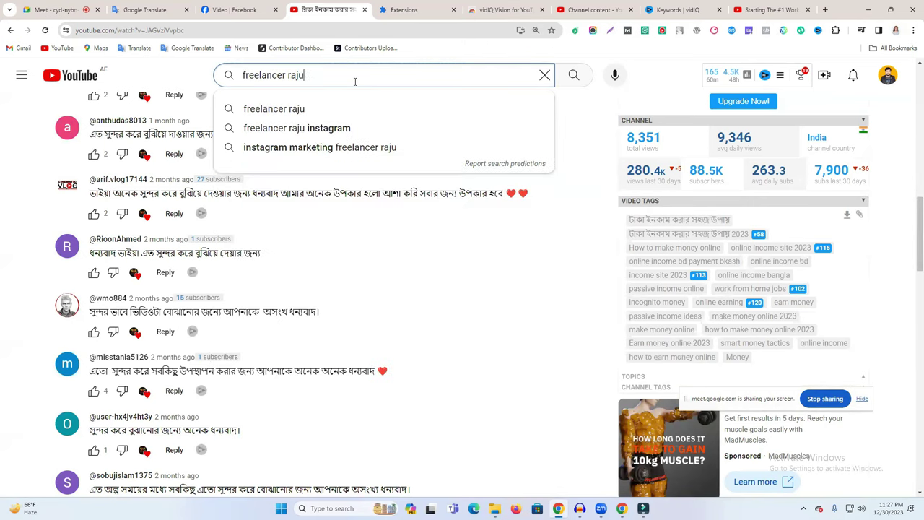
{"action": "key", "text": "Return"}
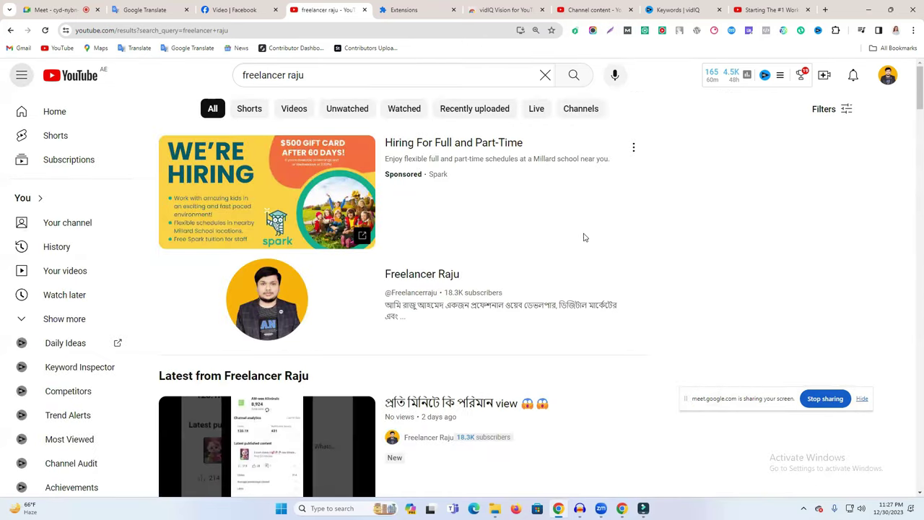
{"action": "scroll", "coordinate": [584, 237], "scroll_direction": "down", "scroll_amount": 6}
{"action": "scroll", "coordinate": [443, 284], "scroll_direction": "up", "scroll_amount": 5}
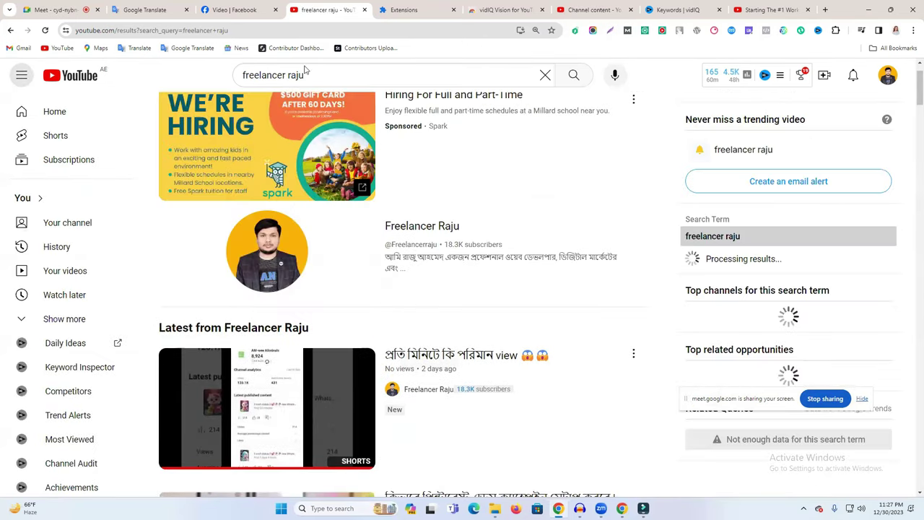
{"action": "scroll", "coordinate": [318, 72], "scroll_direction": "up", "scroll_amount": 2}
{"action": "triple_click", "coordinate": [324, 74]}
{"action": "key", "text": "ctrl+c"}
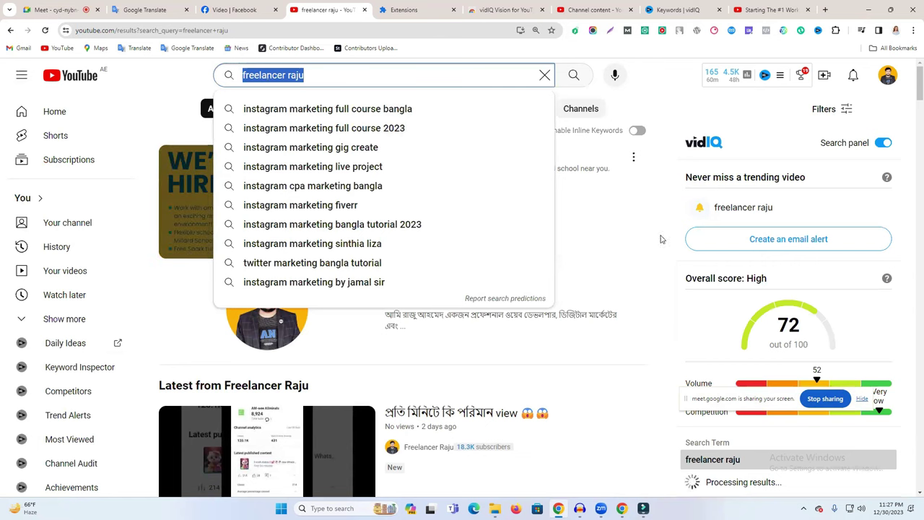
{"action": "left_click", "coordinate": [636, 234]}
{"action": "scroll", "coordinate": [636, 235], "scroll_direction": "down", "scroll_amount": 6}
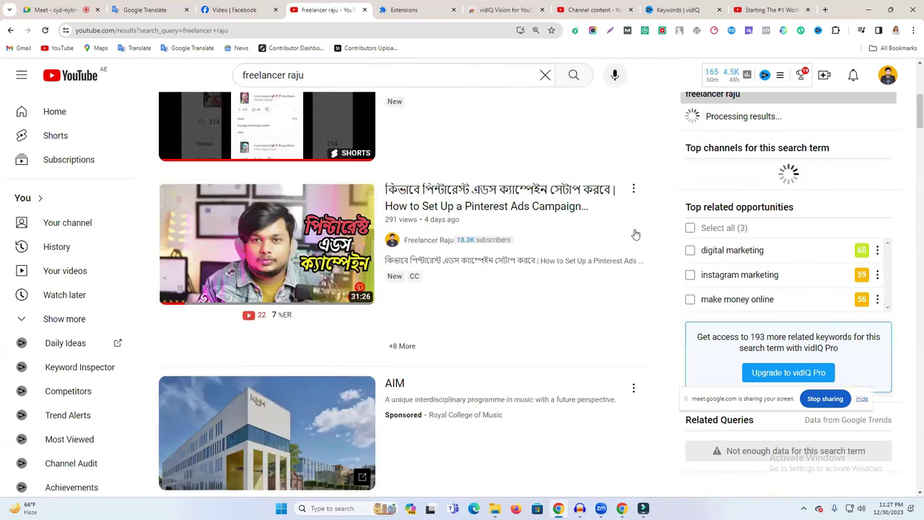
{"action": "scroll", "coordinate": [633, 233], "scroll_direction": "down", "scroll_amount": 8}
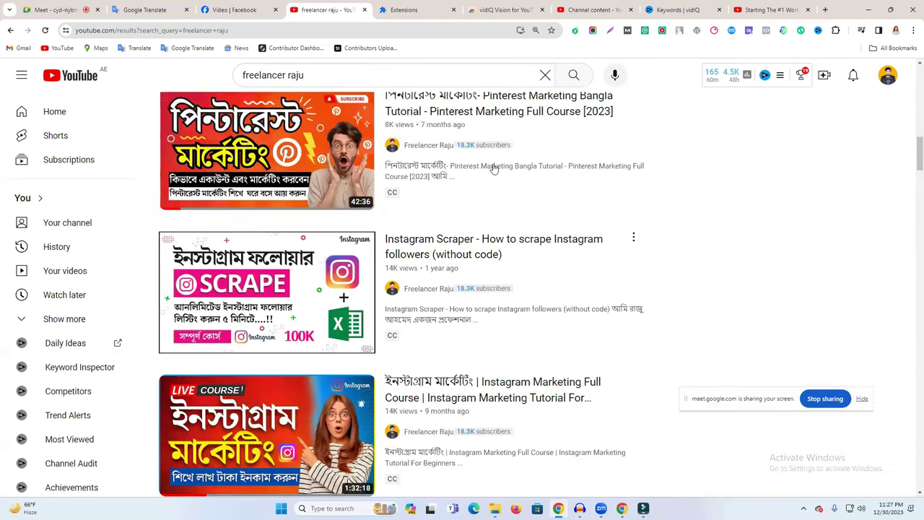
{"action": "scroll", "coordinate": [492, 168], "scroll_direction": "up", "scroll_amount": 3}
{"action": "scroll", "coordinate": [365, 125], "scroll_direction": "up", "scroll_amount": 2}
{"action": "scroll", "coordinate": [440, 131], "scroll_direction": "up", "scroll_amount": 5}
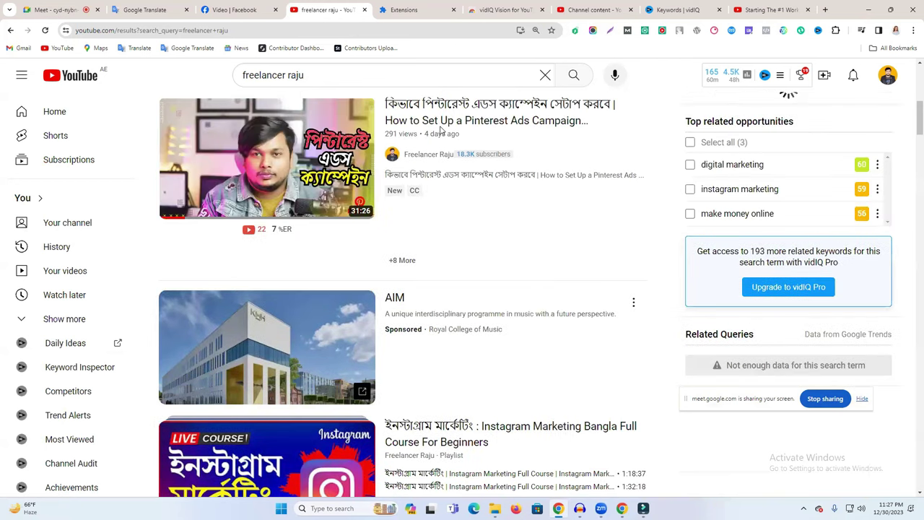
{"action": "scroll", "coordinate": [459, 193], "scroll_direction": "up", "scroll_amount": 4}
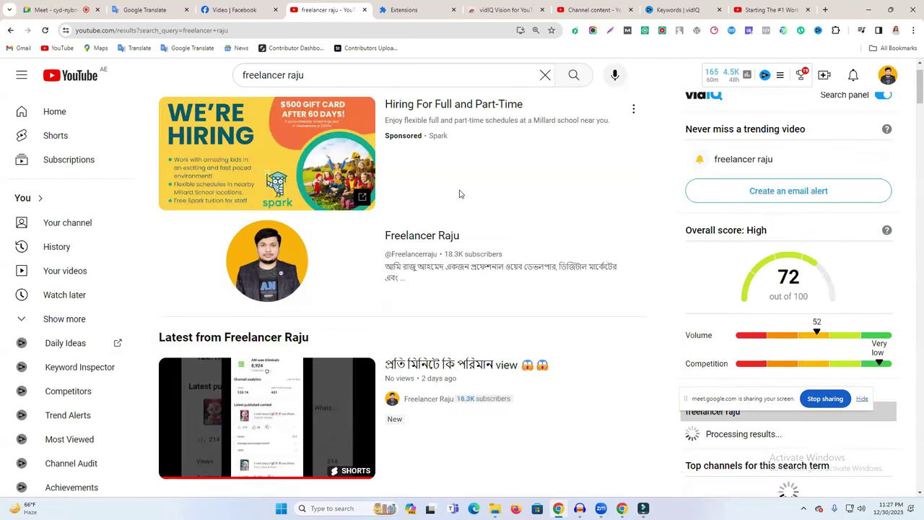
Step: Browse the channel-name results again, noting their vidIQ keyword score of 72
{"action": "left_click", "coordinate": [585, 6]}
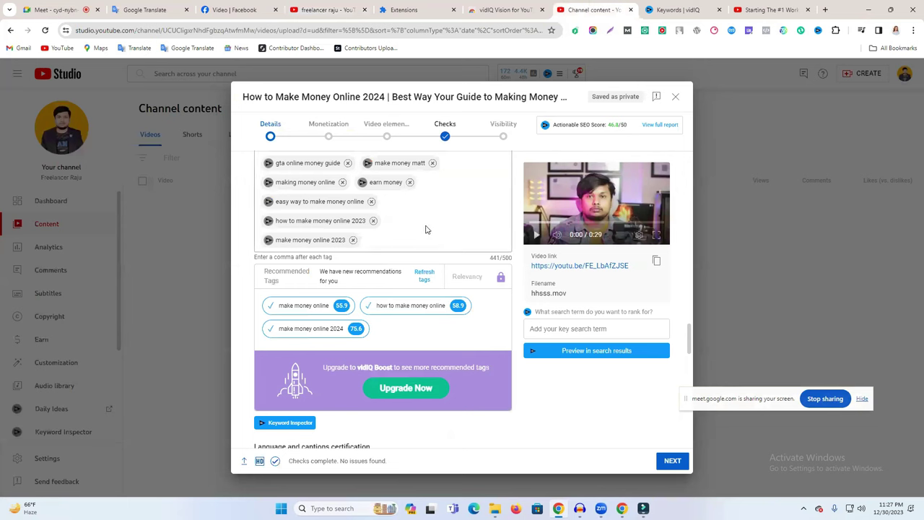
{"action": "left_click", "coordinate": [325, 10]}
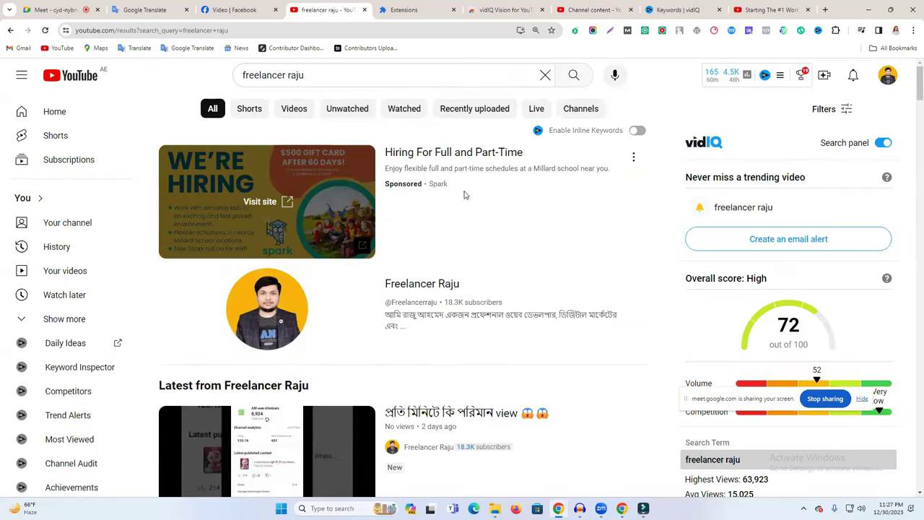
{"action": "scroll", "coordinate": [484, 285], "scroll_direction": "down", "scroll_amount": 7}
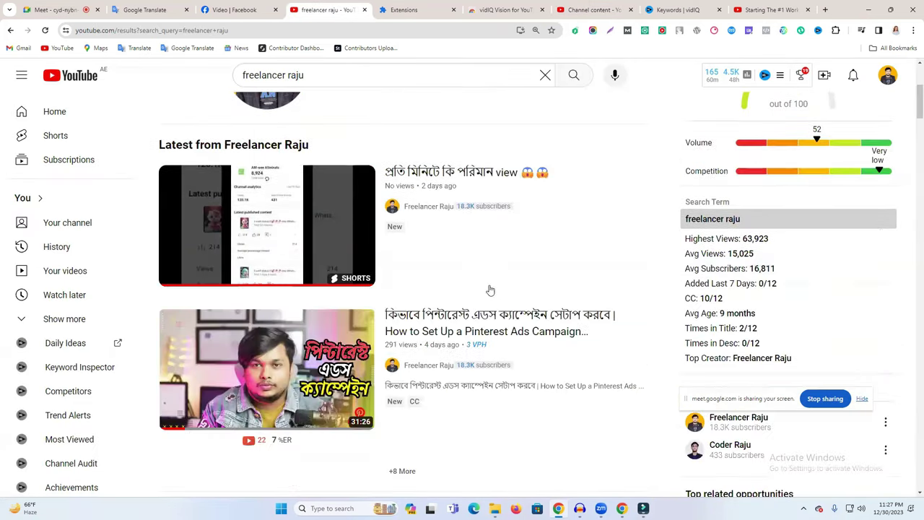
{"action": "scroll", "coordinate": [470, 278], "scroll_direction": "down", "scroll_amount": 5}
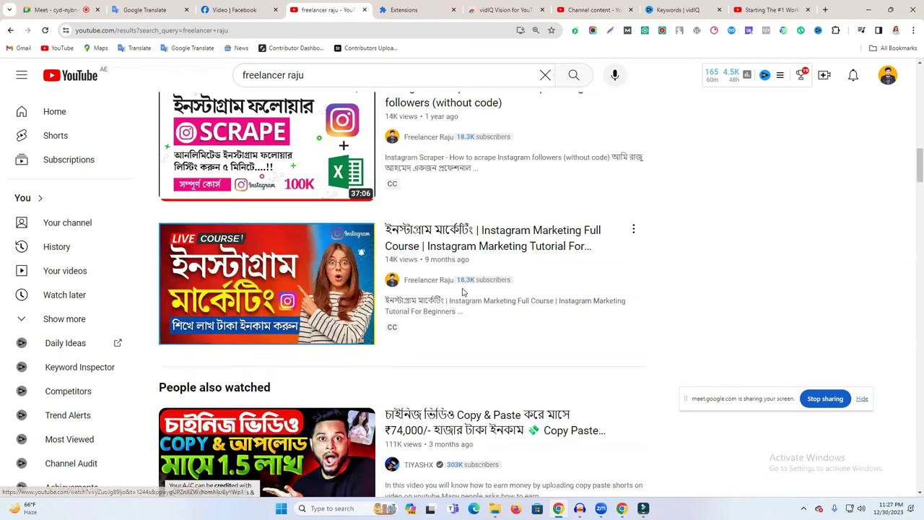
{"action": "scroll", "coordinate": [463, 291], "scroll_direction": "down", "scroll_amount": 5}
{"action": "scroll", "coordinate": [462, 289], "scroll_direction": "up", "scroll_amount": 3}
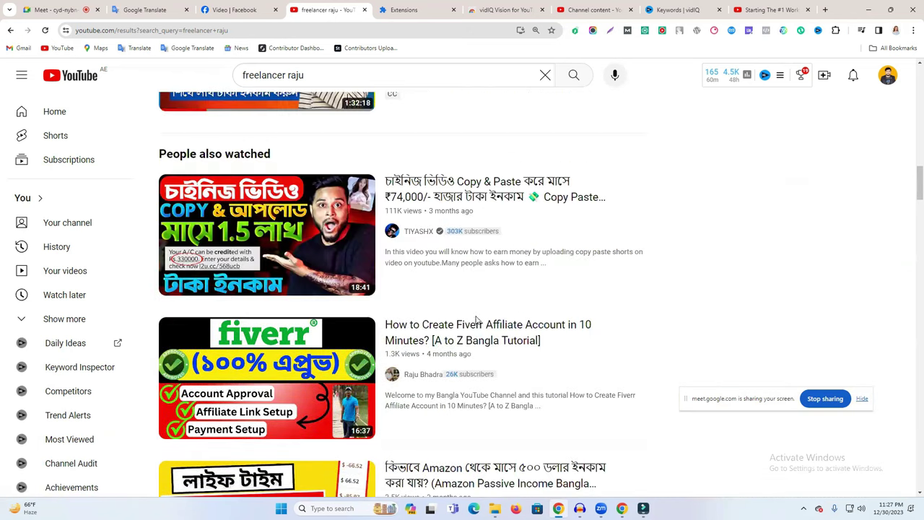
{"action": "scroll", "coordinate": [474, 318], "scroll_direction": "down", "scroll_amount": 5}
{"action": "scroll", "coordinate": [466, 321], "scroll_direction": "down", "scroll_amount": 5}
{"action": "scroll", "coordinate": [462, 318], "scroll_direction": "up", "scroll_amount": 3}
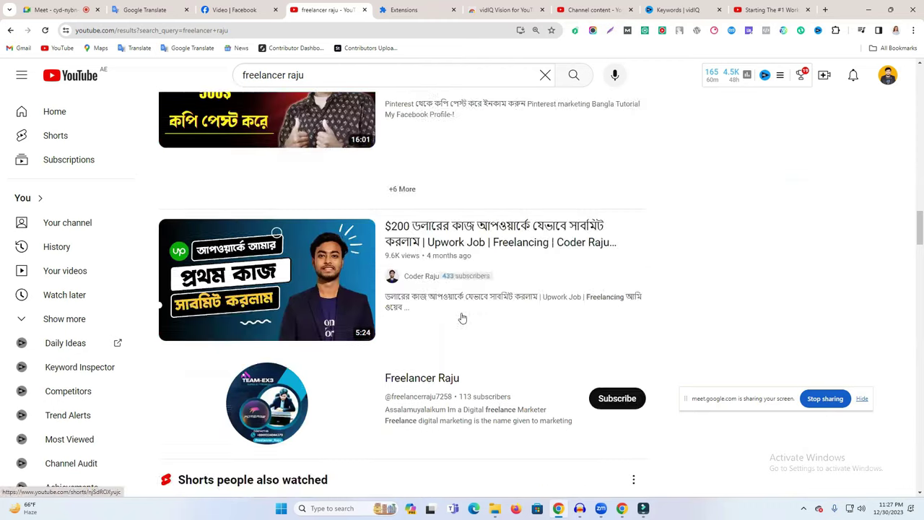
{"action": "scroll", "coordinate": [462, 318], "scroll_direction": "up", "scroll_amount": 3}
{"action": "scroll", "coordinate": [438, 278], "scroll_direction": "up", "scroll_amount": 3}
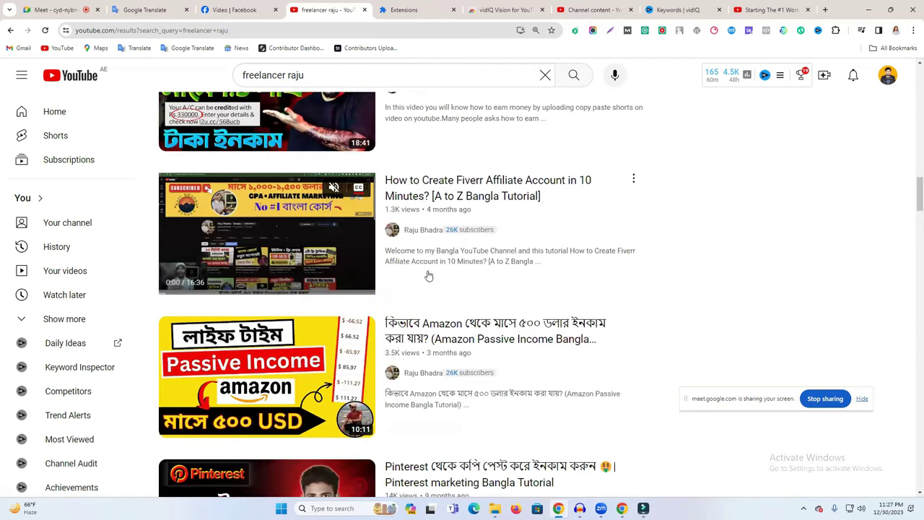
{"action": "scroll", "coordinate": [429, 276], "scroll_direction": "up", "scroll_amount": 1}
{"action": "scroll", "coordinate": [433, 274], "scroll_direction": "down", "scroll_amount": 10}
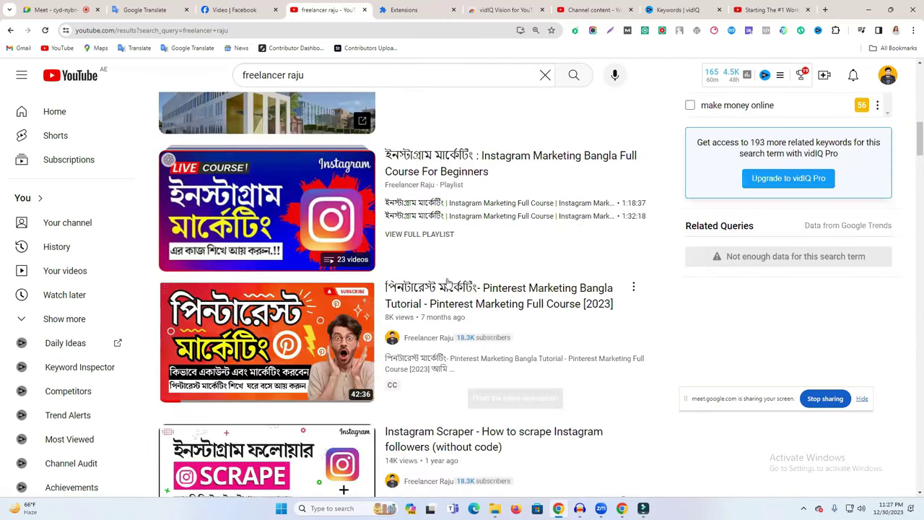
{"action": "scroll", "coordinate": [493, 310], "scroll_direction": "up", "scroll_amount": 5}
{"action": "scroll", "coordinate": [483, 306], "scroll_direction": "up", "scroll_amount": 3}
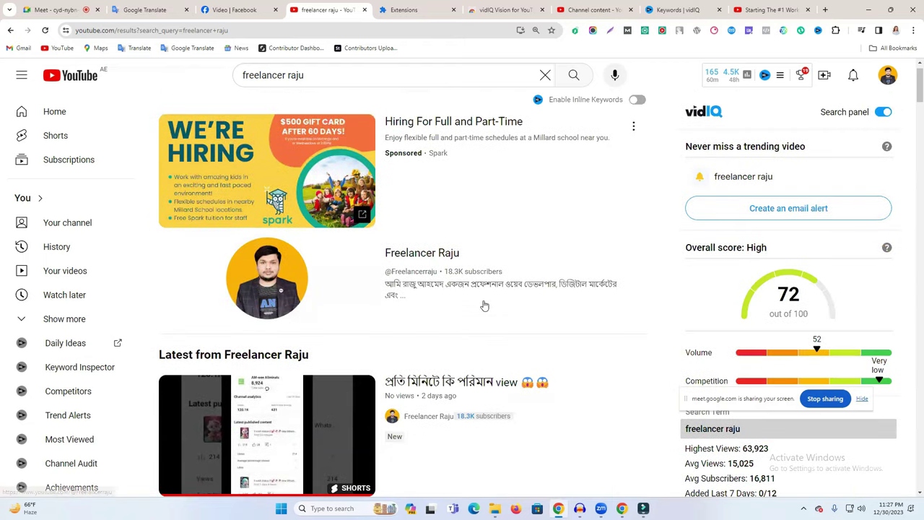
{"action": "scroll", "coordinate": [483, 305], "scroll_direction": "down", "scroll_amount": 4}
{"action": "scroll", "coordinate": [483, 305], "scroll_direction": "down", "scroll_amount": 1}
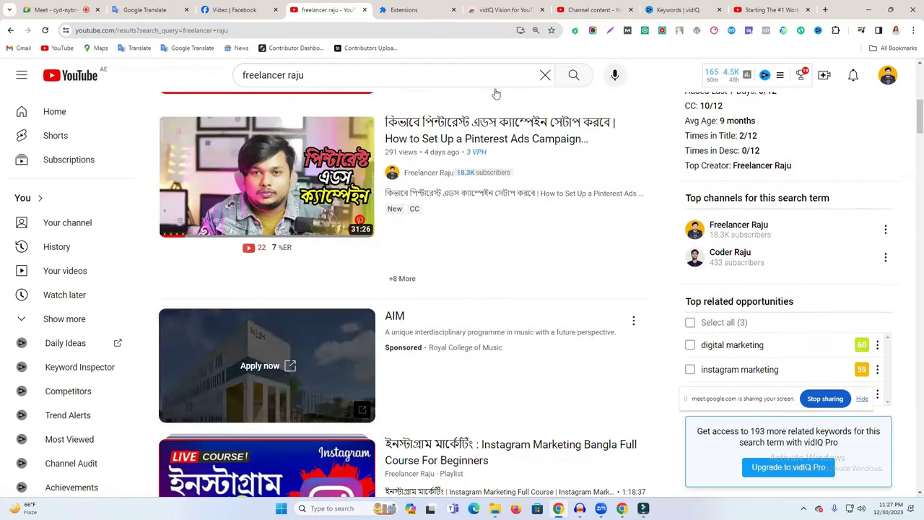
{"action": "left_click", "coordinate": [596, 10]}
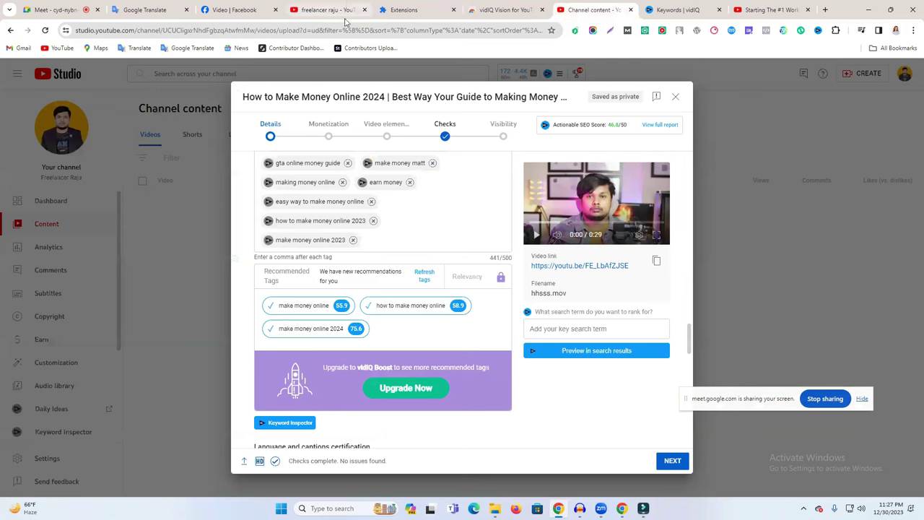
Step: Paste the channel's name as a tag, then go back to the make money online results
{"action": "left_click", "coordinate": [371, 243]}
{"action": "key", "text": "ctrl+v"}
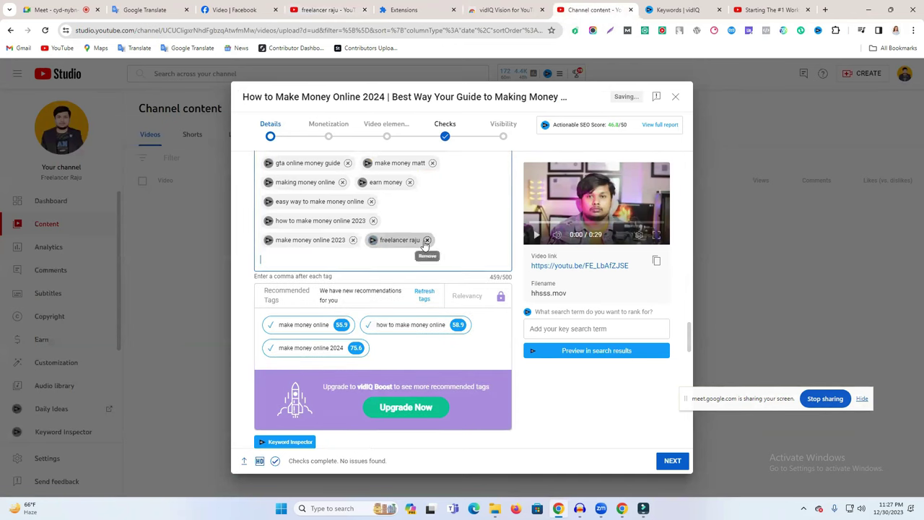
{"action": "key", "text": "ctrl+4"}
{"action": "scroll", "coordinate": [417, 252], "scroll_direction": "up", "scroll_amount": 4}
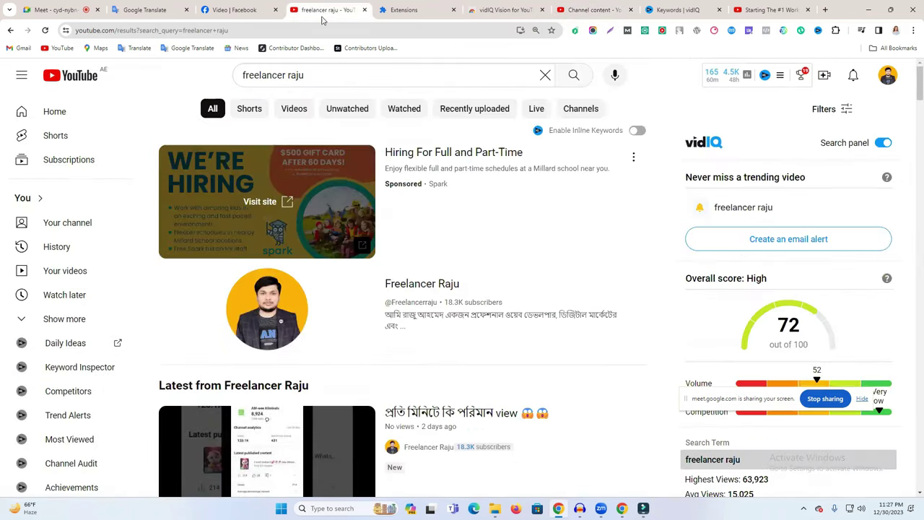
{"action": "left_click", "coordinate": [10, 30]}
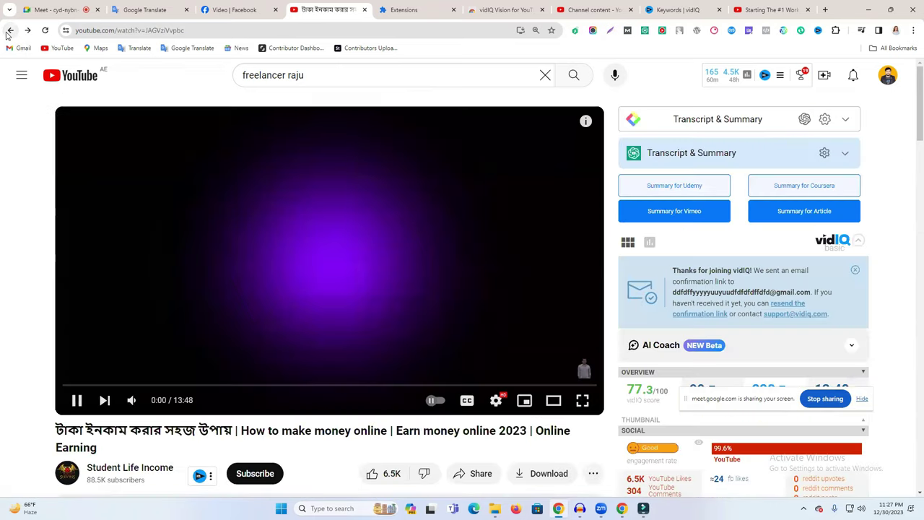
{"action": "left_click", "coordinate": [10, 31]}
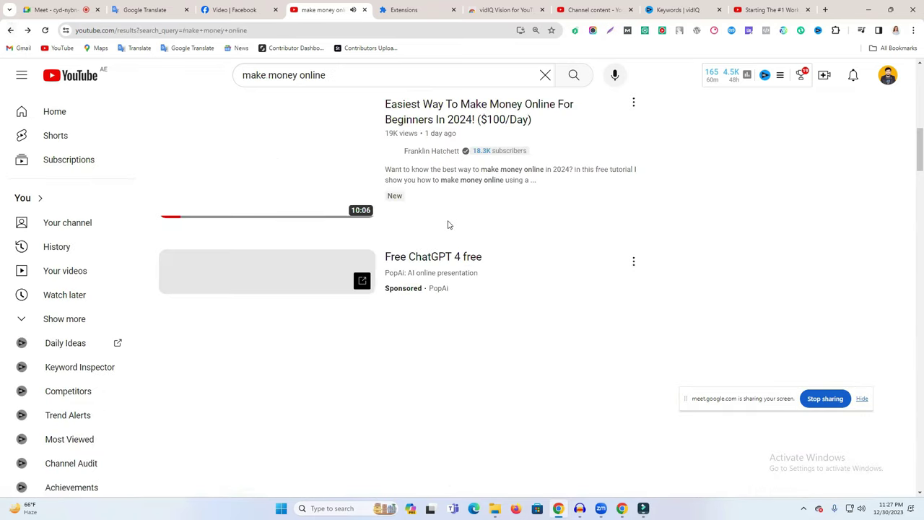
Step: Copy a competitor creator's channel name and add it as a tag
{"action": "left_click", "coordinate": [425, 158]}
{"action": "scroll", "coordinate": [333, 299], "scroll_direction": "down", "scroll_amount": 3}
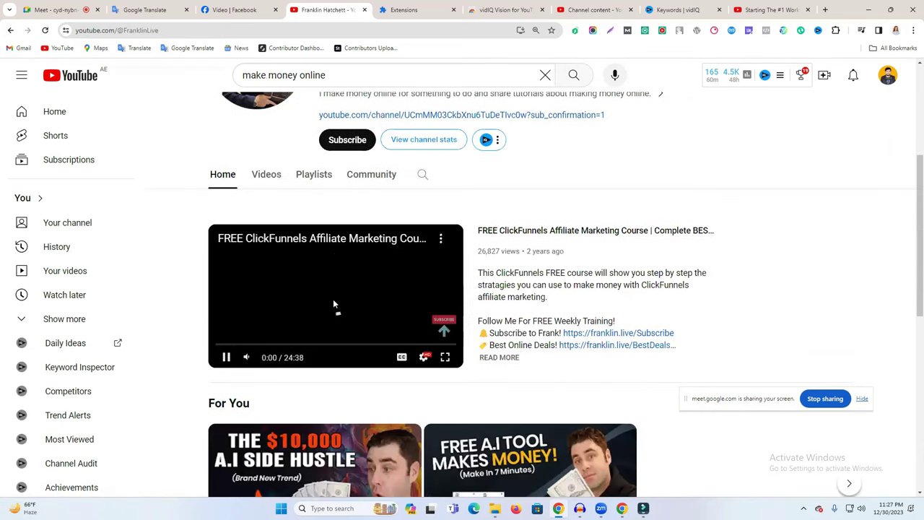
{"action": "scroll", "coordinate": [434, 243], "scroll_direction": "up", "scroll_amount": 5}
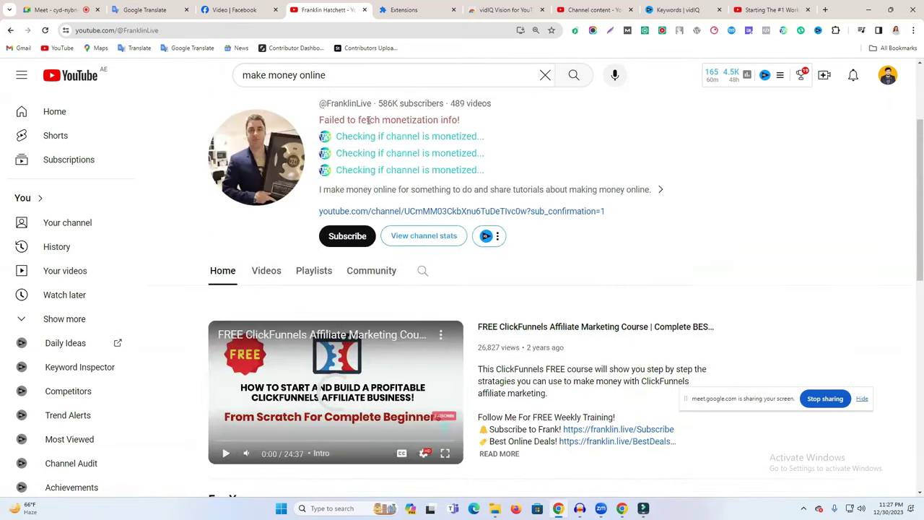
{"action": "triple_click", "coordinate": [362, 223]}
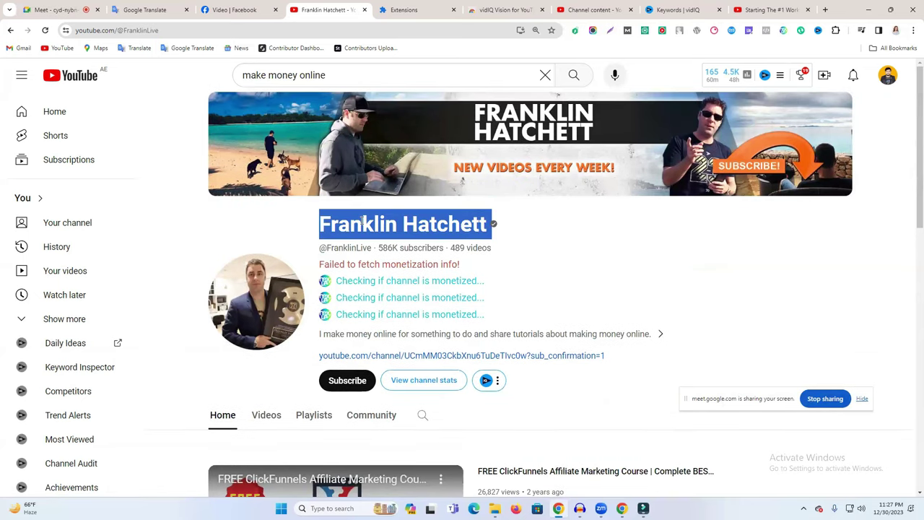
{"action": "key", "text": "ctrl+c"}
{"action": "left_click", "coordinate": [588, 10]}
{"action": "key", "text": "ctrl+v"}
{"action": "key", "text": "Return"}
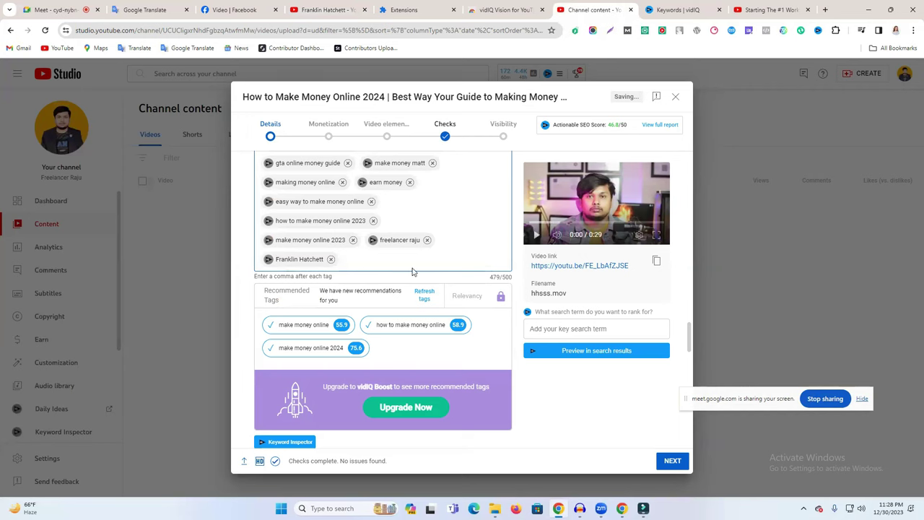
Step: Confirm tags reach 479/500 characters and select 'How to Make Money Online' in the title
{"action": "left_click", "coordinate": [329, 9]}
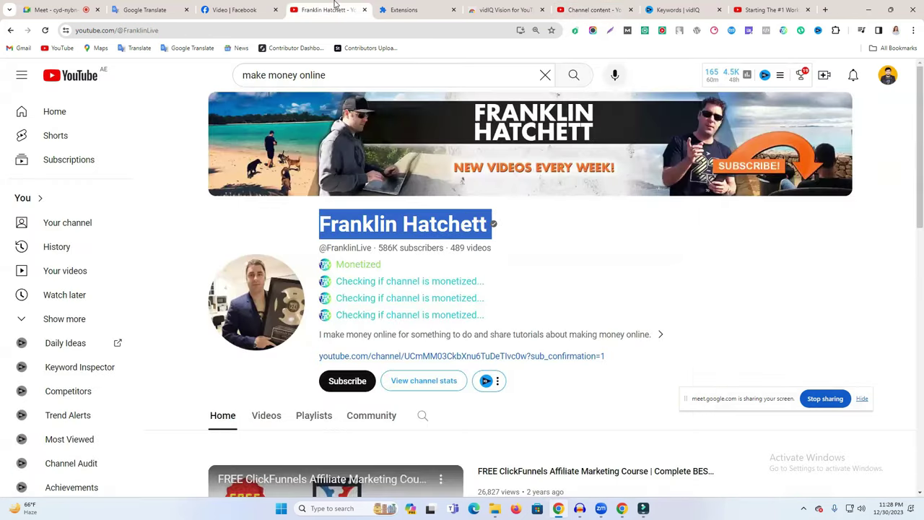
{"action": "scroll", "coordinate": [523, 288], "scroll_direction": "down", "scroll_amount": 4}
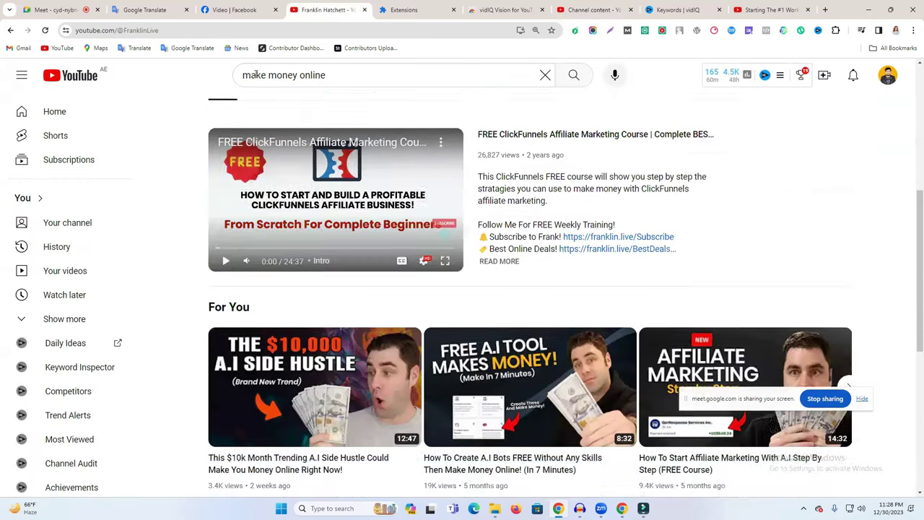
{"action": "scroll", "coordinate": [563, 180], "scroll_direction": "up", "scroll_amount": 2}
{"action": "left_click", "coordinate": [589, 10]}
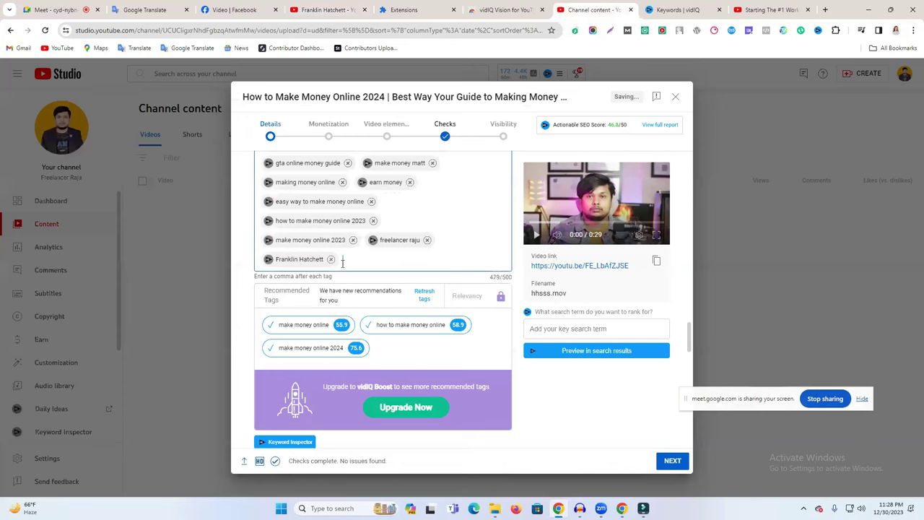
{"action": "double_click", "coordinate": [494, 277]}
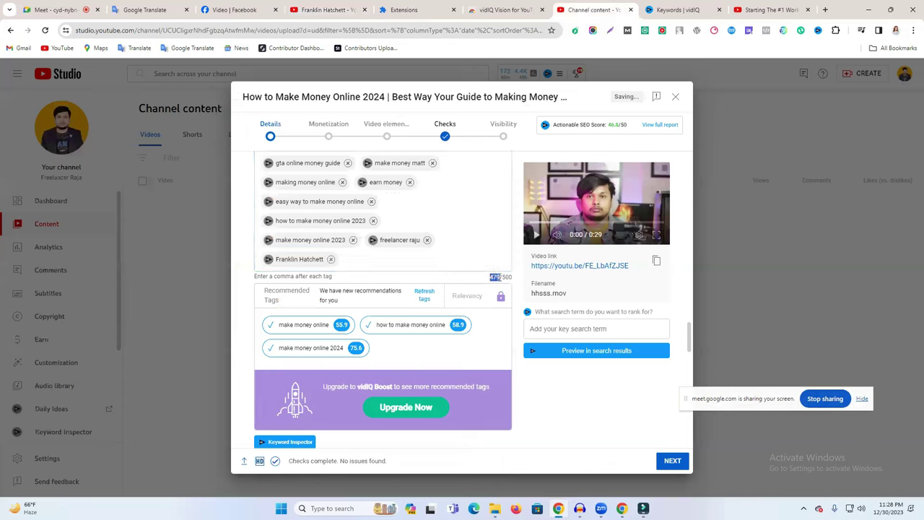
{"action": "left_click_drag", "start_coordinate": [491, 277], "coordinate": [512, 277]}
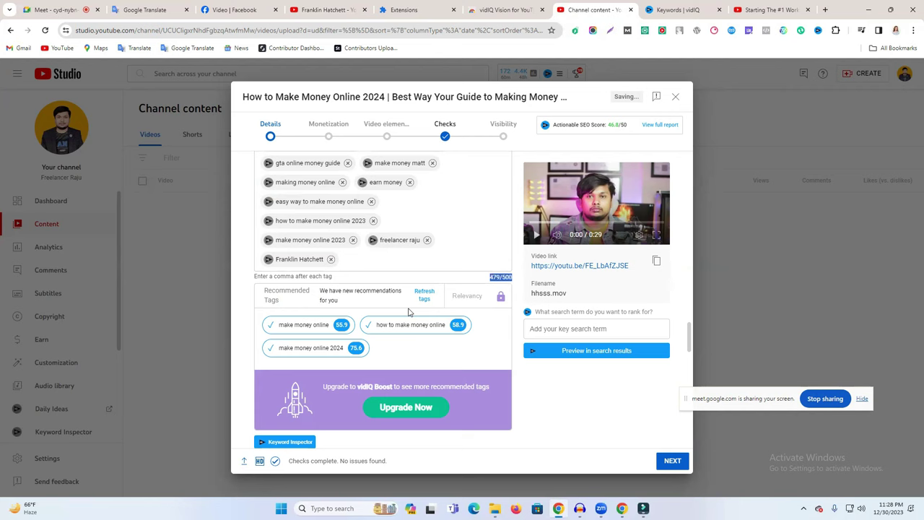
{"action": "left_click", "coordinate": [397, 263]}
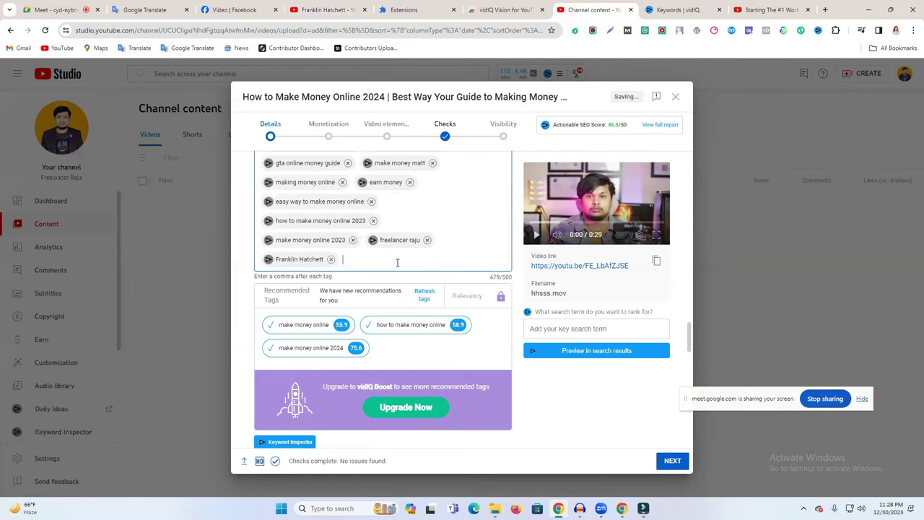
{"action": "double_click", "coordinate": [495, 276]}
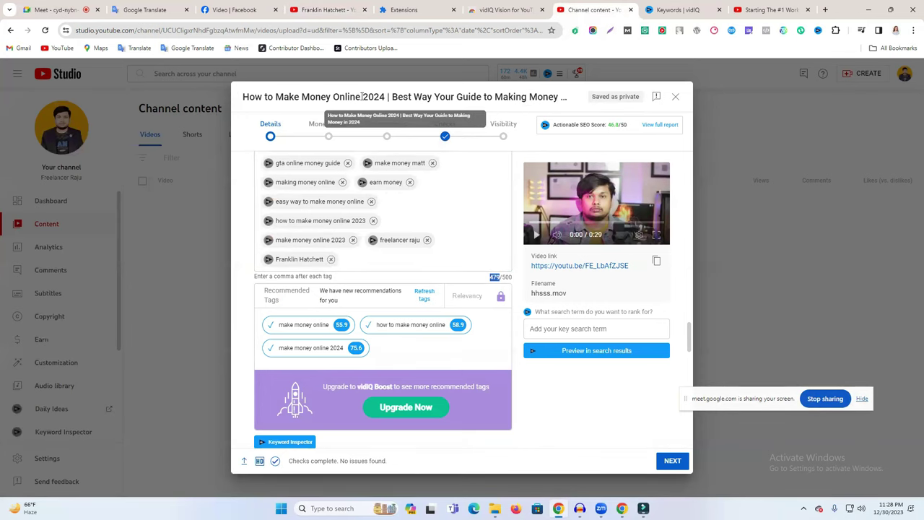
{"action": "left_click_drag", "start_coordinate": [361, 96], "coordinate": [243, 97]}
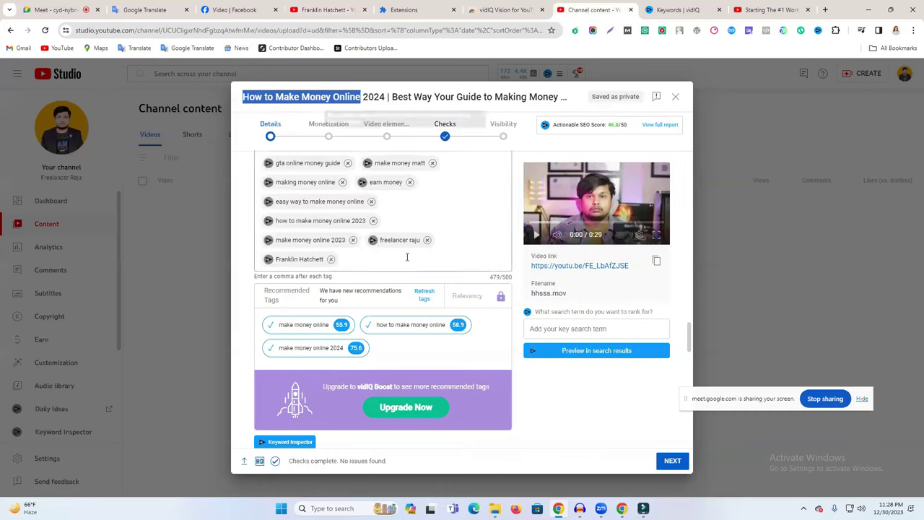
Step: Research 'How to Make Money Online' and its 2023 and 2025 variants in vidIQ
{"action": "left_click", "coordinate": [458, 325]}
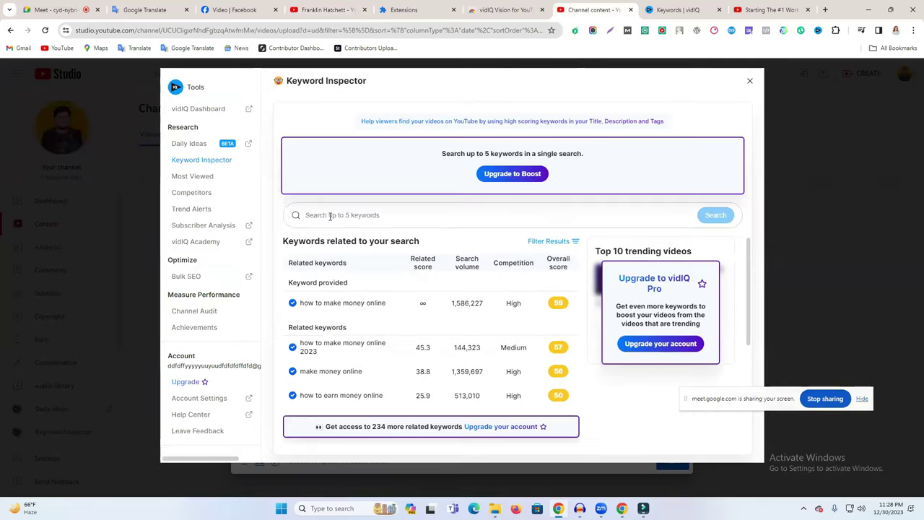
{"action": "left_click", "coordinate": [330, 215]}
{"action": "key", "text": "ctrl+v"}
{"action": "key", "text": "Return"}
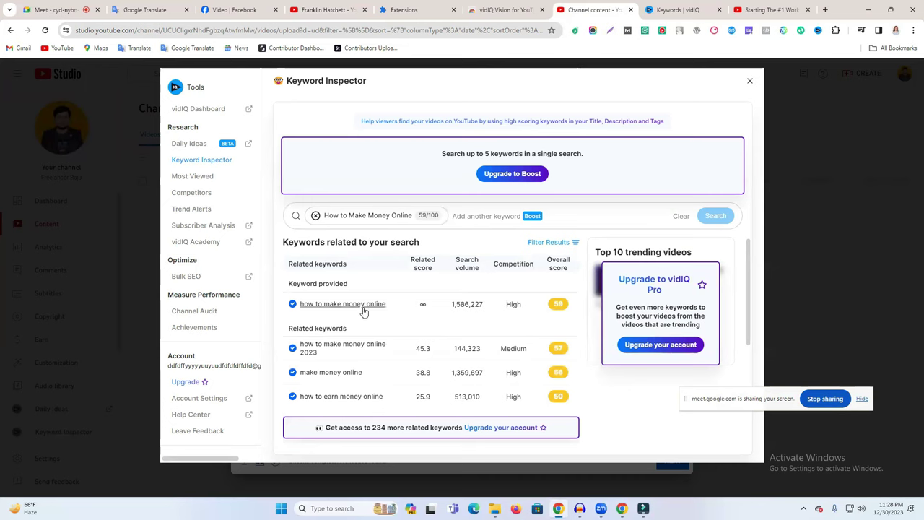
{"action": "left_click", "coordinate": [343, 344]}
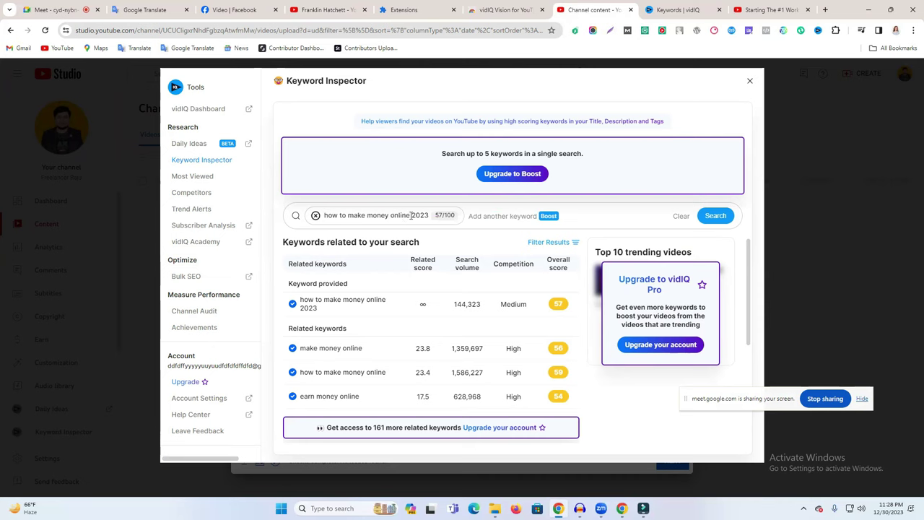
{"action": "left_click", "coordinate": [429, 217]}
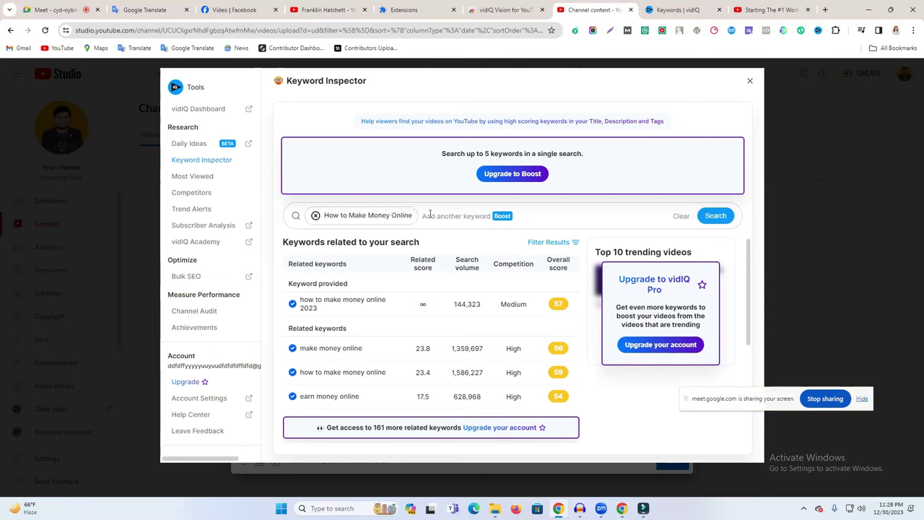
{"action": "double_click", "coordinate": [386, 217]}
{"action": "triple_click", "coordinate": [459, 215]}
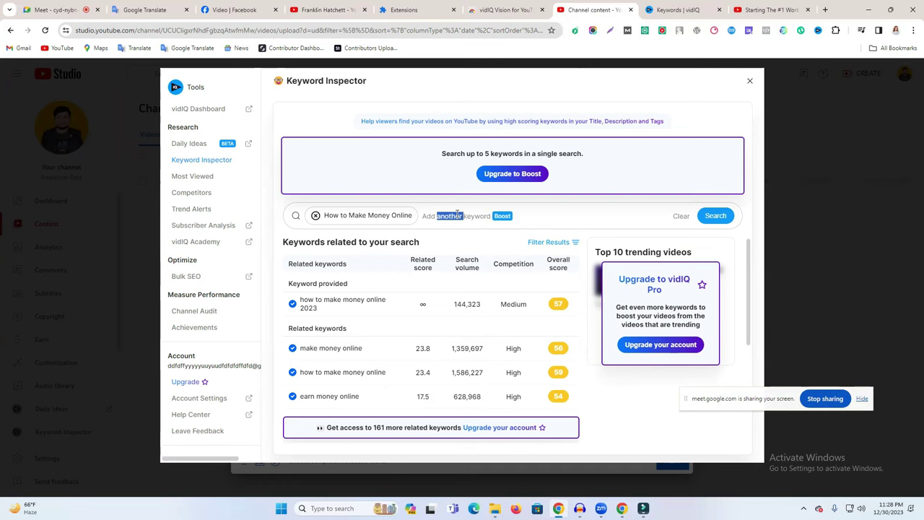
{"action": "left_click", "coordinate": [316, 216]}
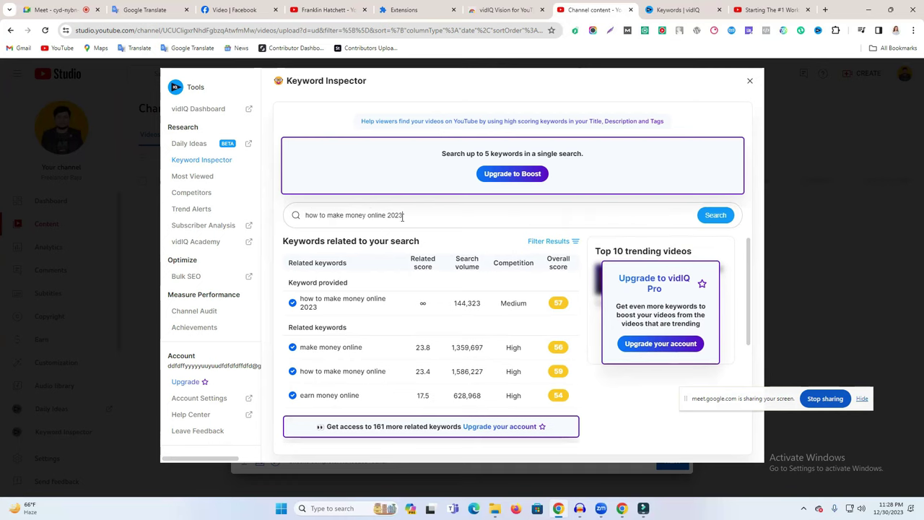
{"action": "left_click", "coordinate": [715, 215]}
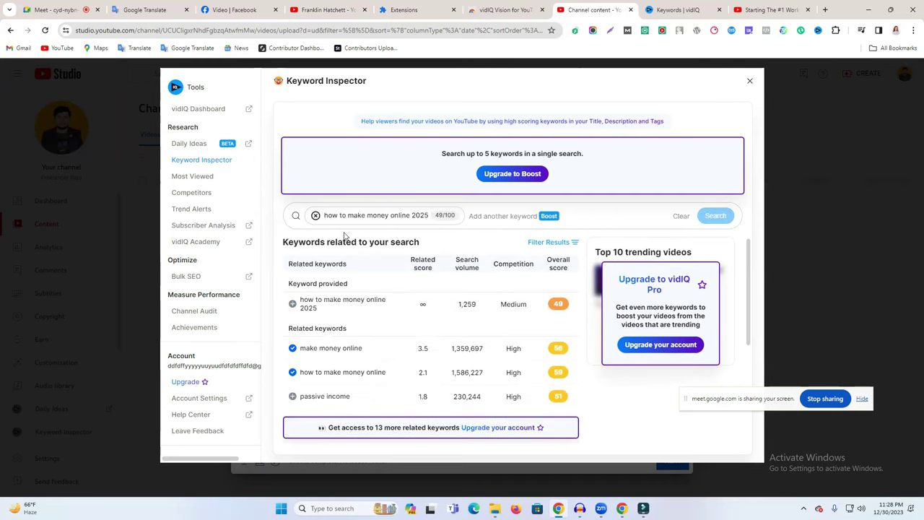
Step: Add the 'passive income' tag and remove the 'how to make money online 2025' tag
{"action": "left_click", "coordinate": [292, 396]}
{"action": "left_click", "coordinate": [745, 80]}
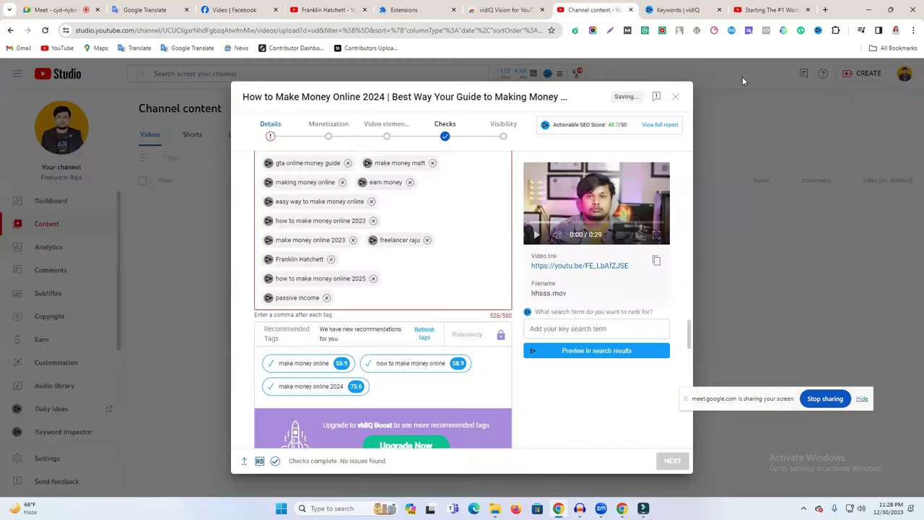
{"action": "left_click", "coordinate": [373, 277]}
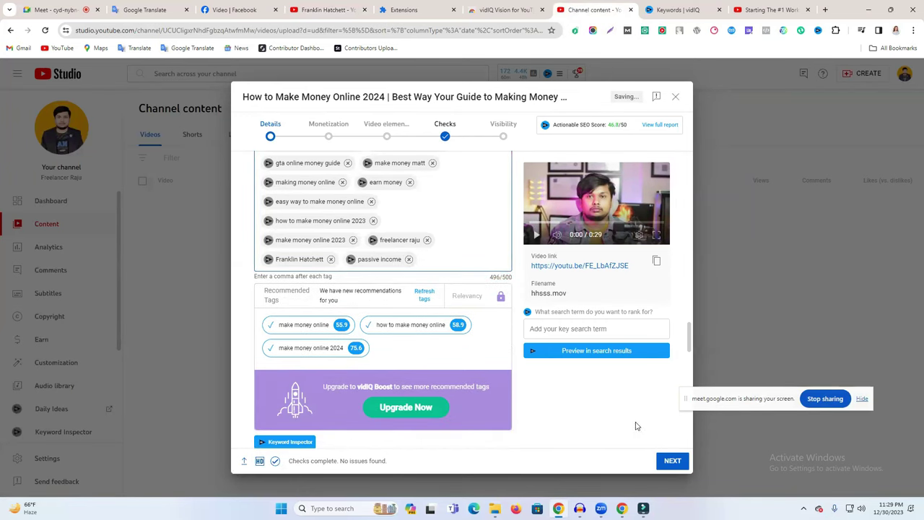
Step: Turn ads monetization On for the video
{"action": "left_click", "coordinate": [670, 457]}
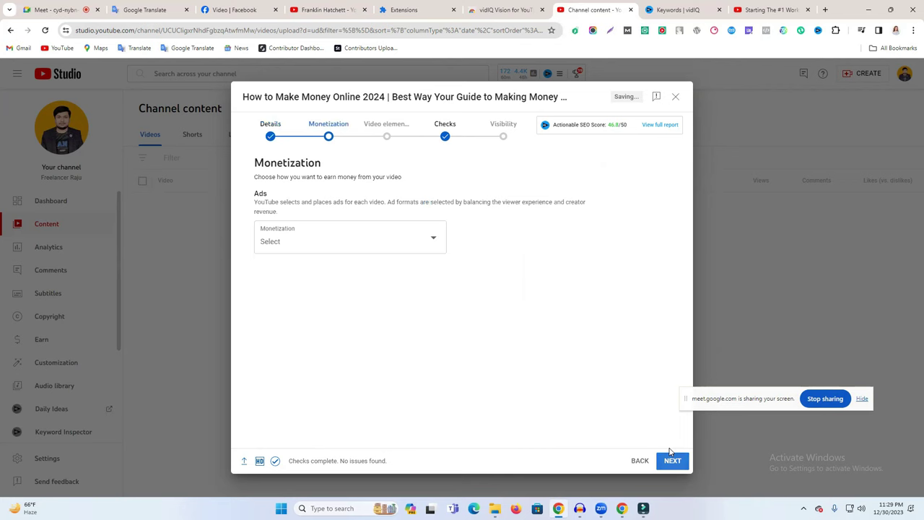
{"action": "left_click", "coordinate": [317, 245]}
{"action": "left_click", "coordinate": [270, 235]}
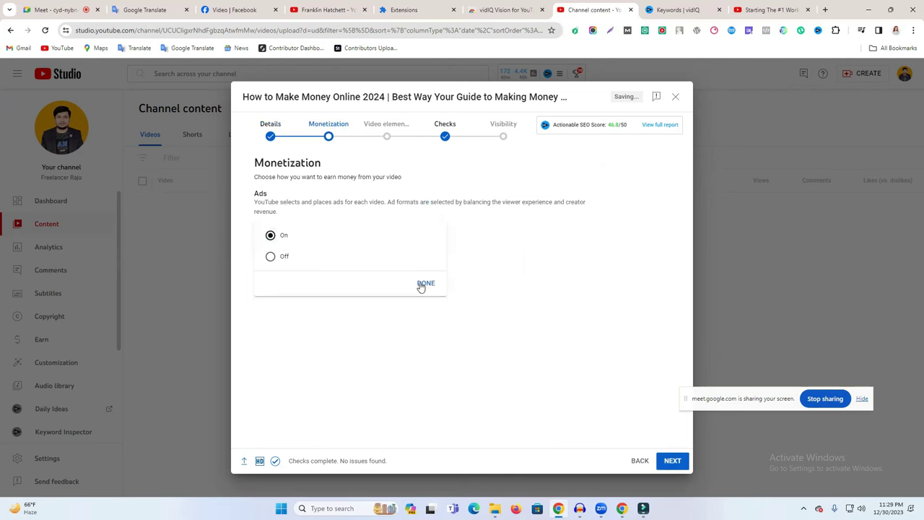
{"action": "left_click", "coordinate": [425, 283]}
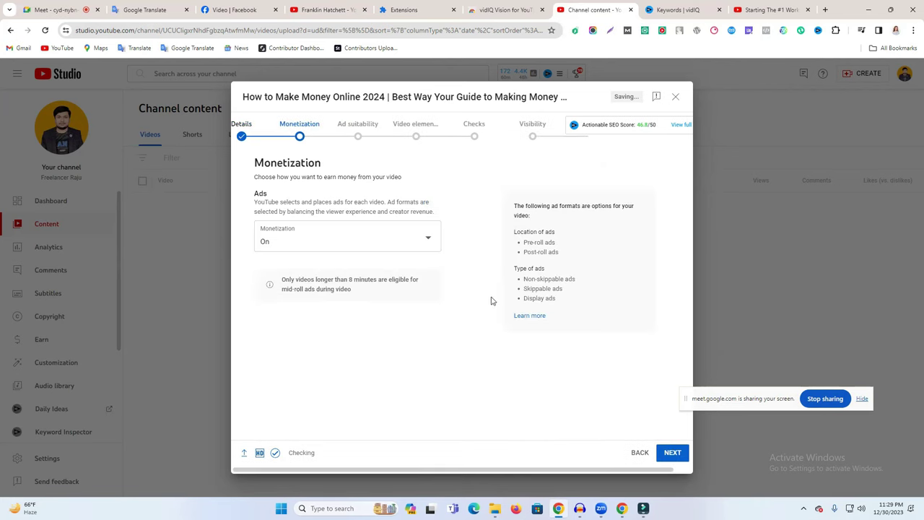
Step: Rate ad suitability as 'None of the above' and submit the rating
{"action": "left_click", "coordinate": [671, 452]}
{"action": "scroll", "coordinate": [363, 351], "scroll_direction": "down", "scroll_amount": 10}
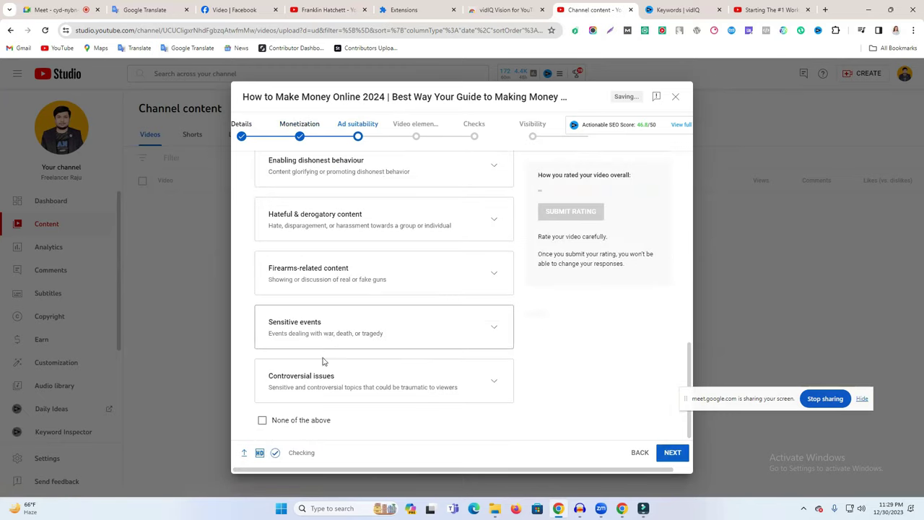
{"action": "left_click", "coordinate": [277, 419]}
{"action": "left_click", "coordinate": [560, 216]}
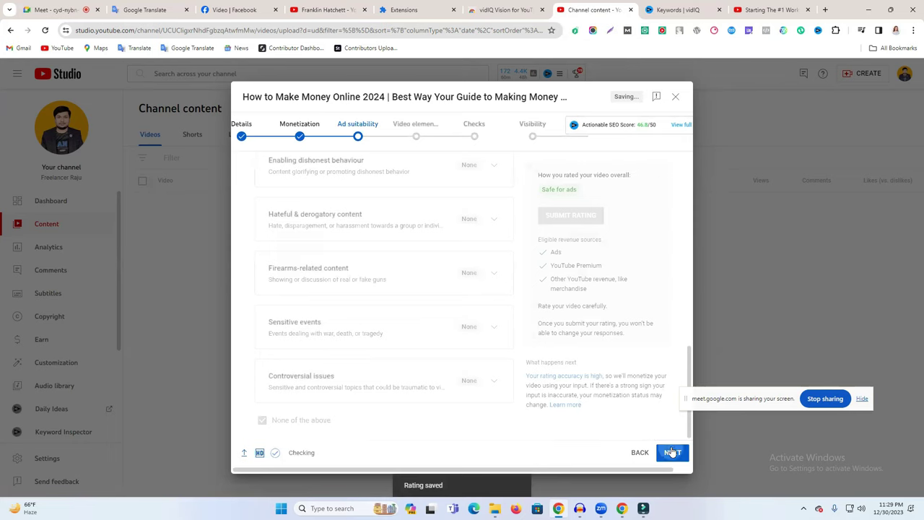
{"action": "left_click", "coordinate": [672, 452]}
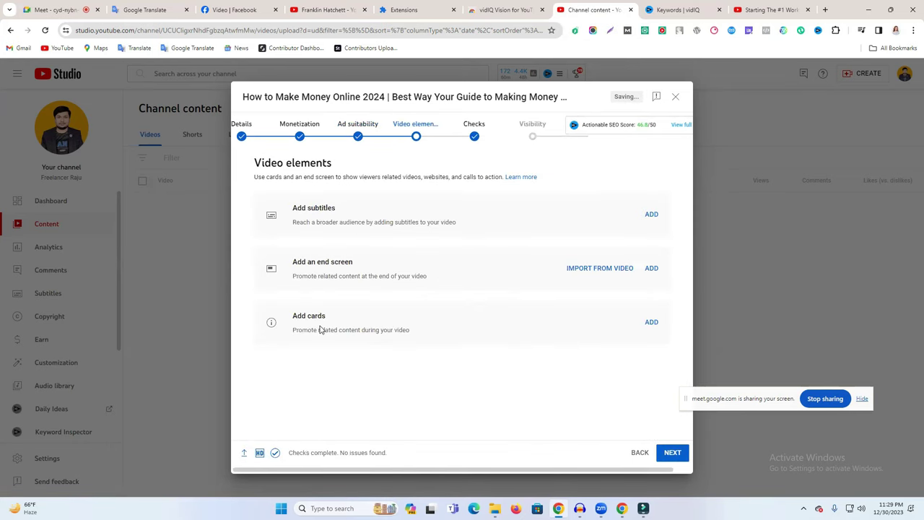
Step: Add a video card linking one of the channel's videos
{"action": "left_click", "coordinate": [652, 322]}
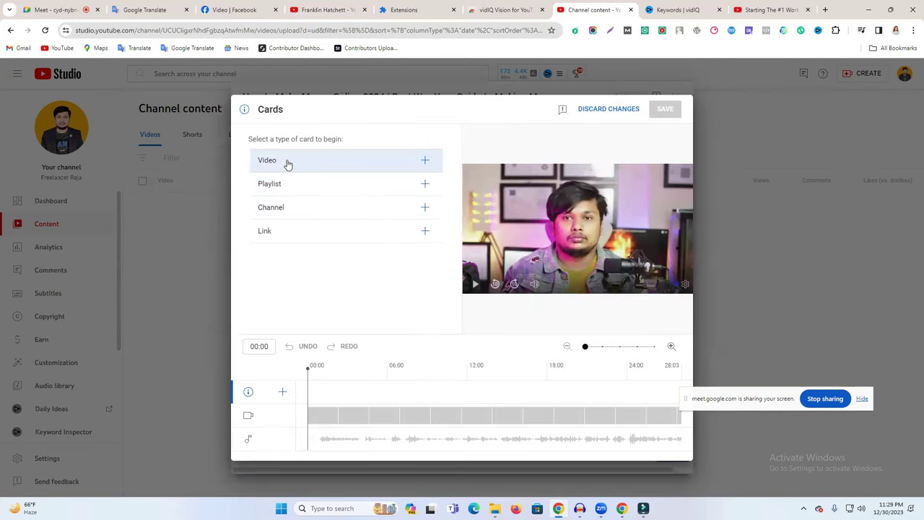
{"action": "left_click", "coordinate": [287, 163]}
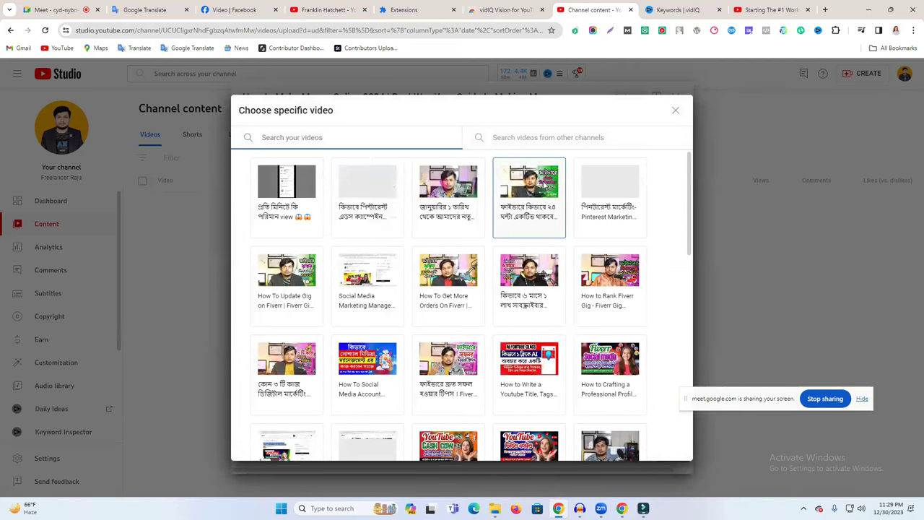
{"action": "left_click", "coordinate": [375, 184]}
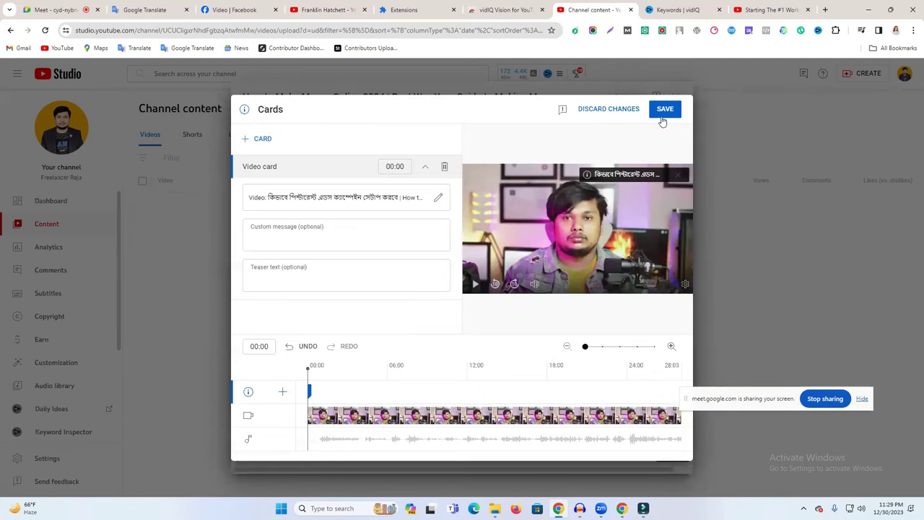
{"action": "left_click", "coordinate": [665, 109]}
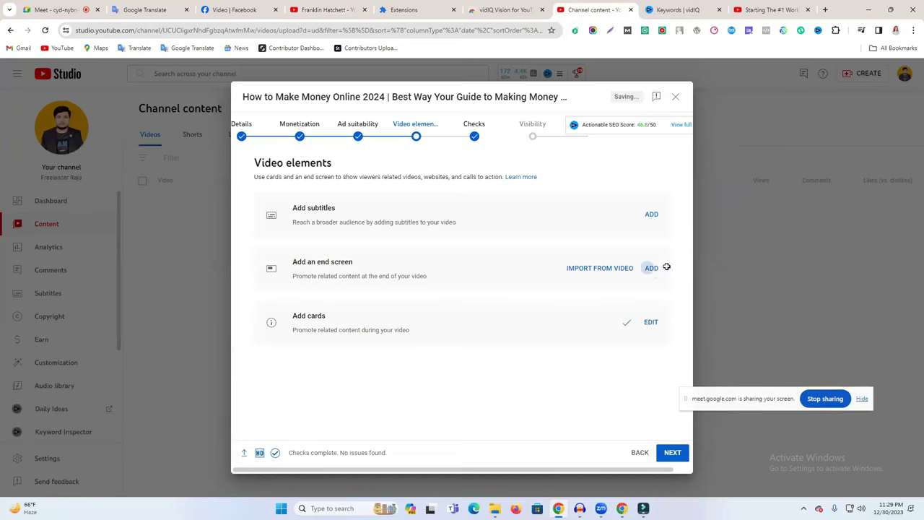
Step: Add an end screen using the one video, one subscribe template
{"action": "left_click", "coordinate": [651, 268]}
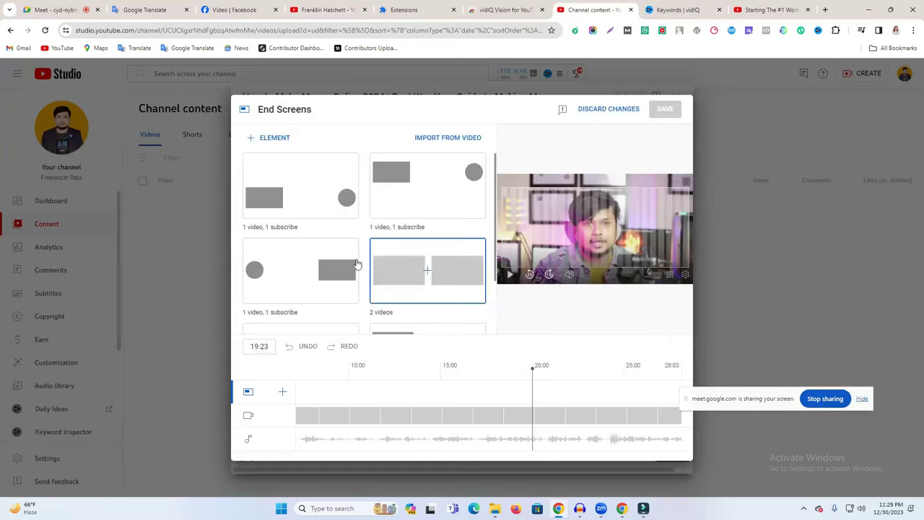
{"action": "left_click", "coordinate": [307, 203]}
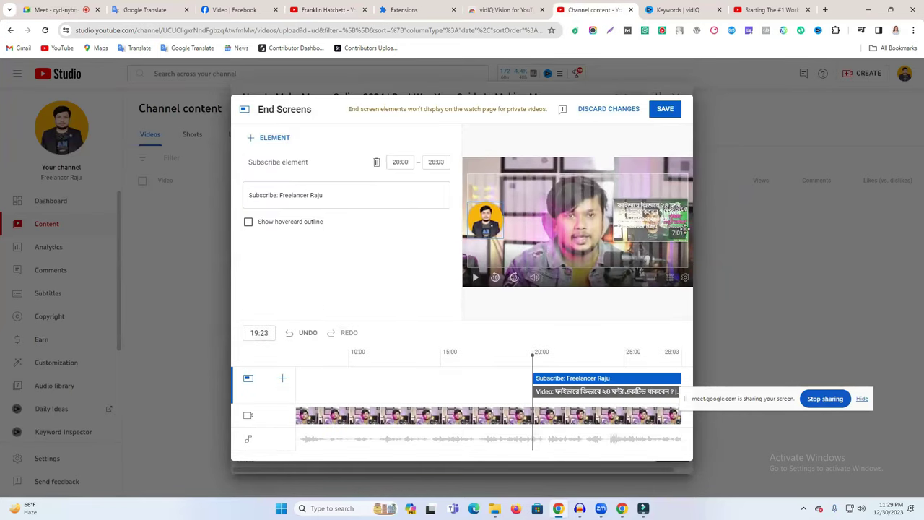
{"action": "left_click", "coordinate": [652, 107]}
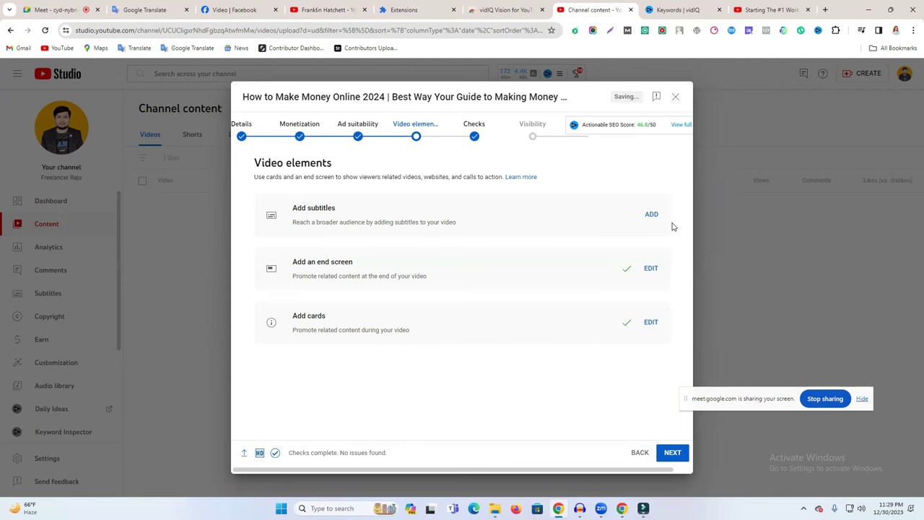
Step: Create manual subtitles, delete the test caption, and save them
{"action": "left_click", "coordinate": [651, 215]}
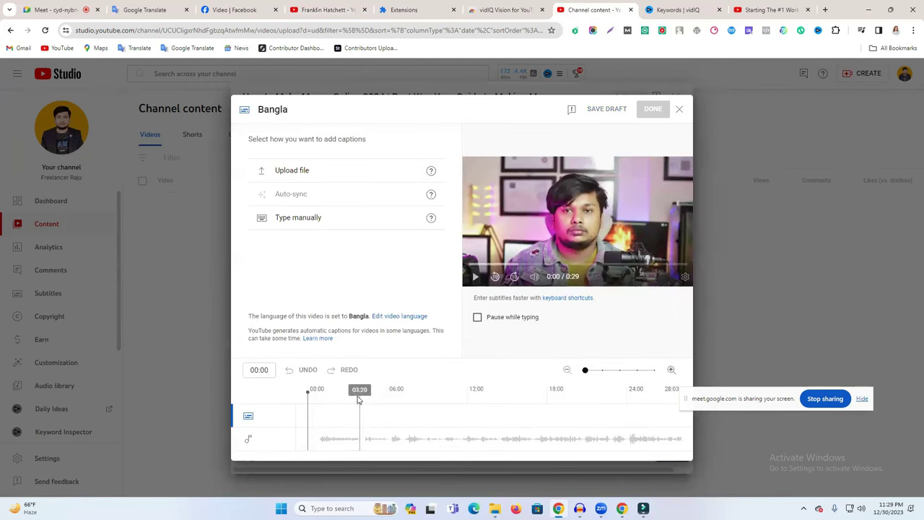
{"action": "left_click", "coordinate": [284, 220]}
{"action": "type", "text": "5rttrt"}
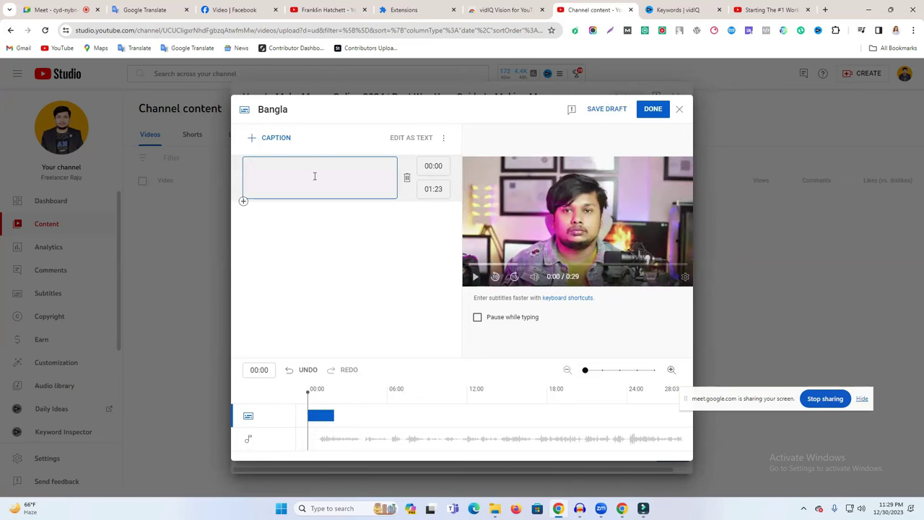
{"action": "type", "text": "rt"}
{"action": "left_click_drag", "start_coordinate": [325, 415], "coordinate": [406, 417]}
{"action": "left_click", "coordinate": [406, 177]}
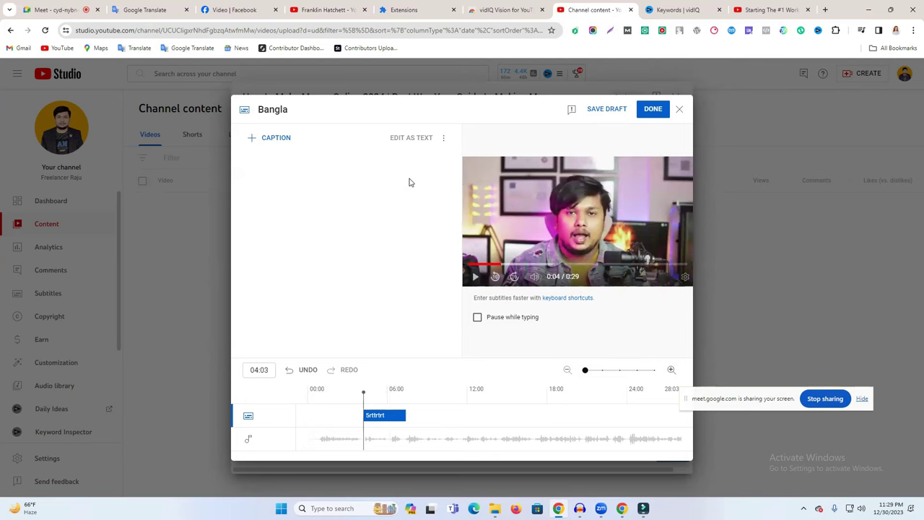
{"action": "left_click", "coordinate": [607, 109]}
{"action": "left_click", "coordinate": [654, 113]}
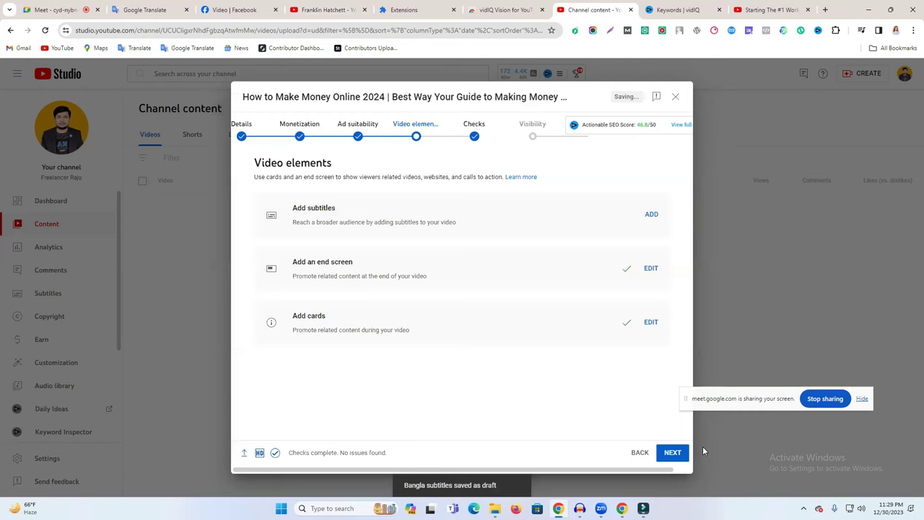
{"action": "left_click", "coordinate": [672, 452]}
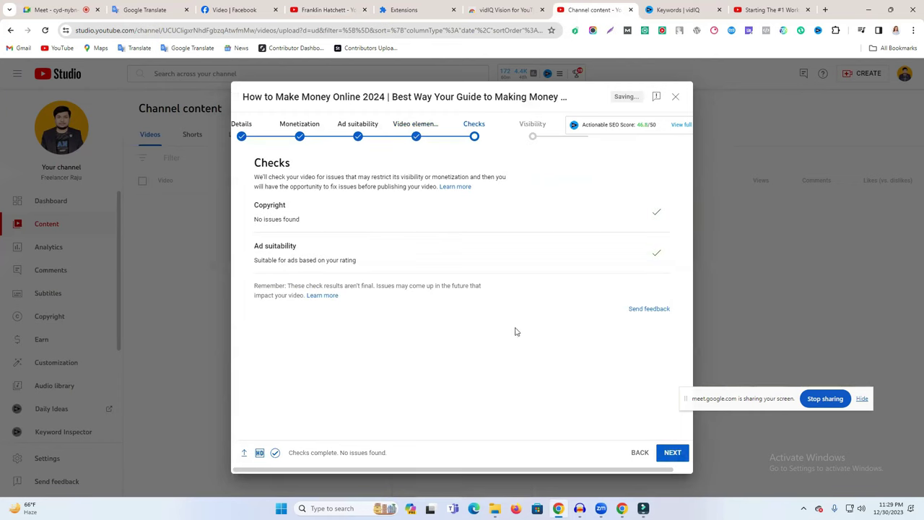
Step: Set visibility to Public, publish the video, and close the confirmation
{"action": "left_click", "coordinate": [670, 452]}
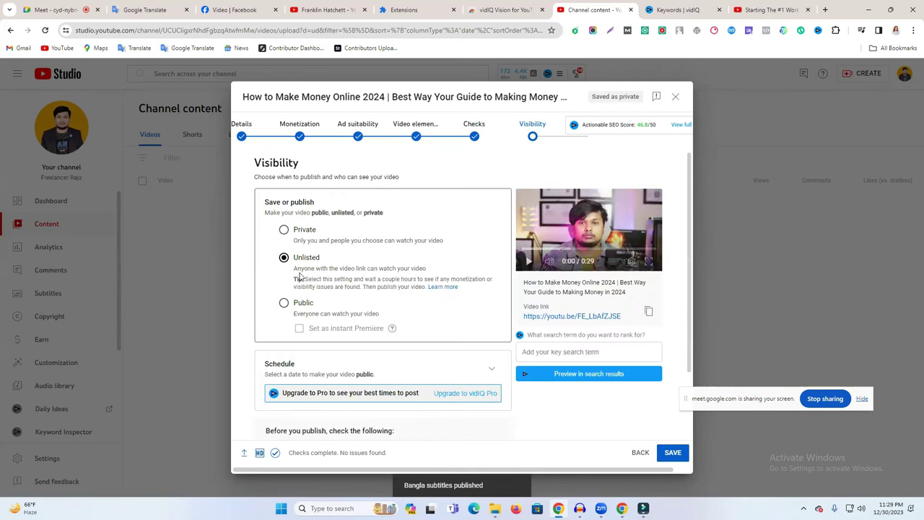
{"action": "left_click", "coordinate": [288, 308]}
{"action": "scroll", "coordinate": [505, 347], "scroll_direction": "down", "scroll_amount": 1}
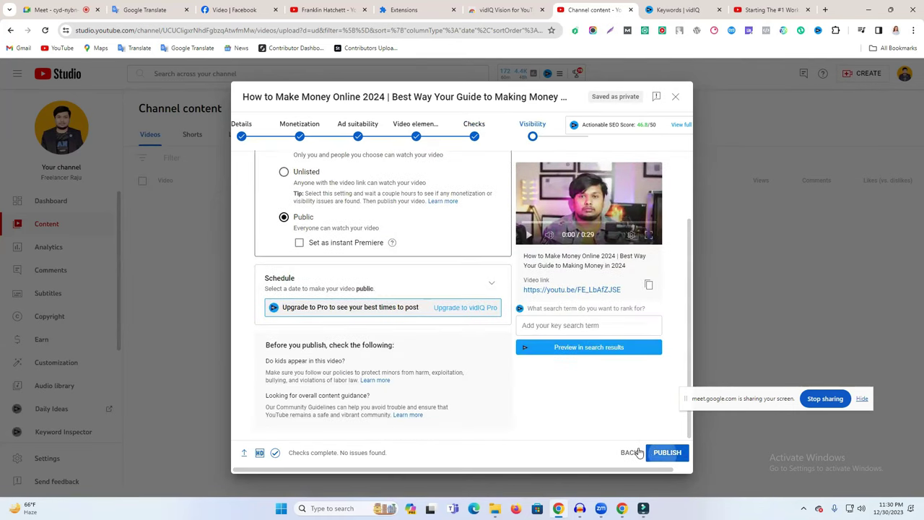
{"action": "left_click", "coordinate": [663, 450]}
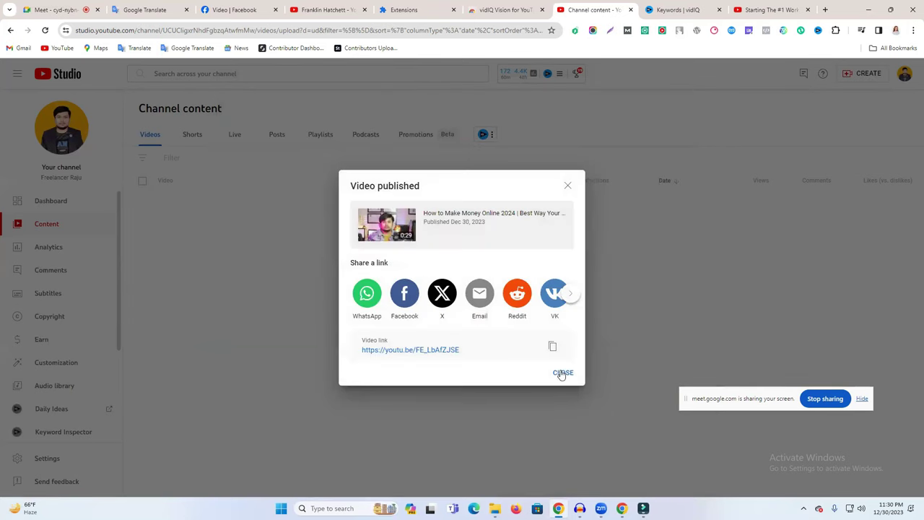
{"action": "left_click", "coordinate": [563, 373]}
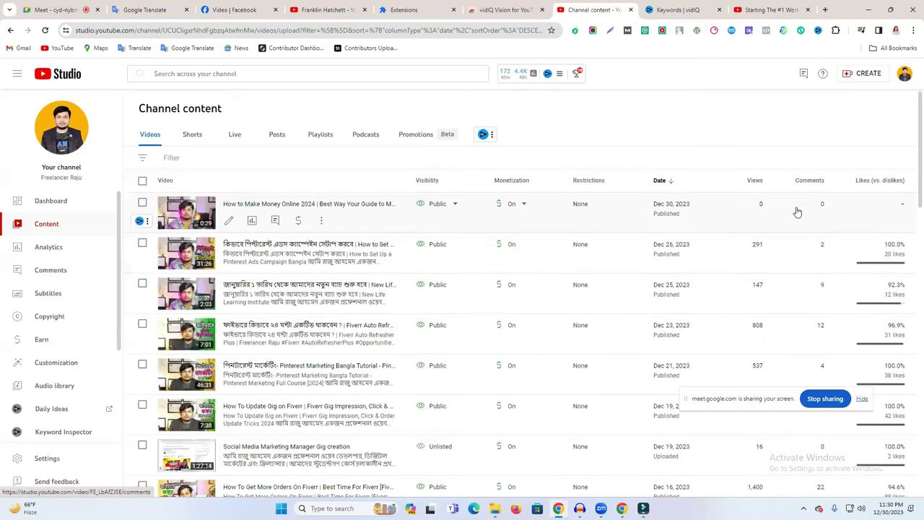
Step: Open the published video's public watch page from its details page and close the Studio tab
{"action": "left_click", "coordinate": [293, 205]}
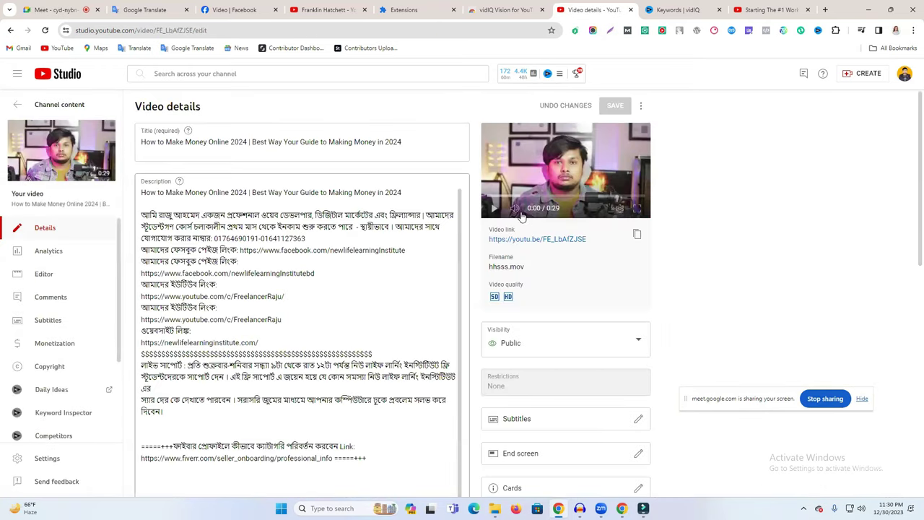
{"action": "left_click", "coordinate": [553, 238]}
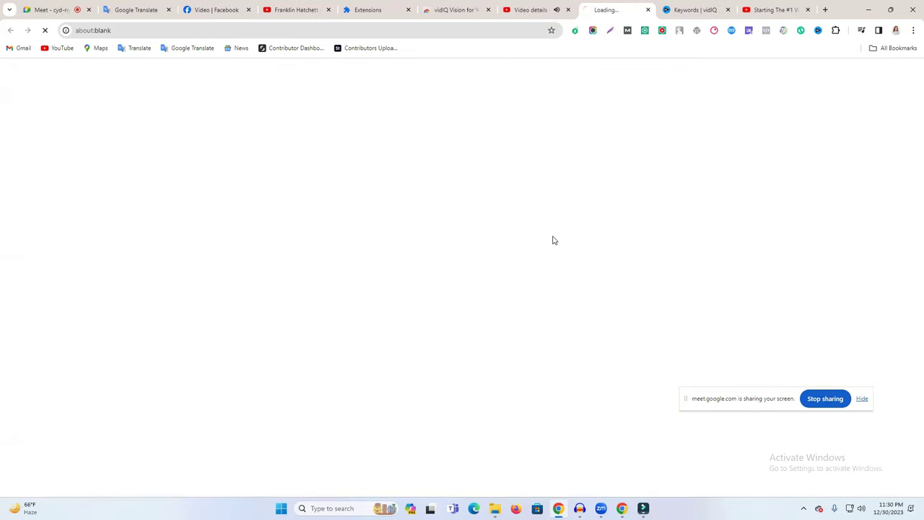
{"action": "left_click", "coordinate": [567, 10]}
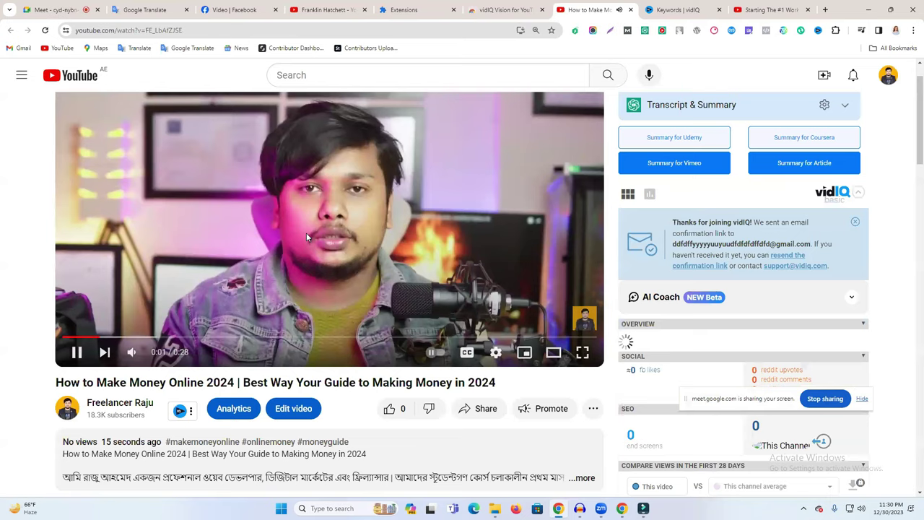
Step: Review the vidIQ sidebar's optimization checklist, channel stats and video tags, then go to Edit video
{"action": "scroll", "coordinate": [306, 236], "scroll_direction": "down", "scroll_amount": 1}
{"action": "scroll", "coordinate": [465, 241], "scroll_direction": "down", "scroll_amount": 5}
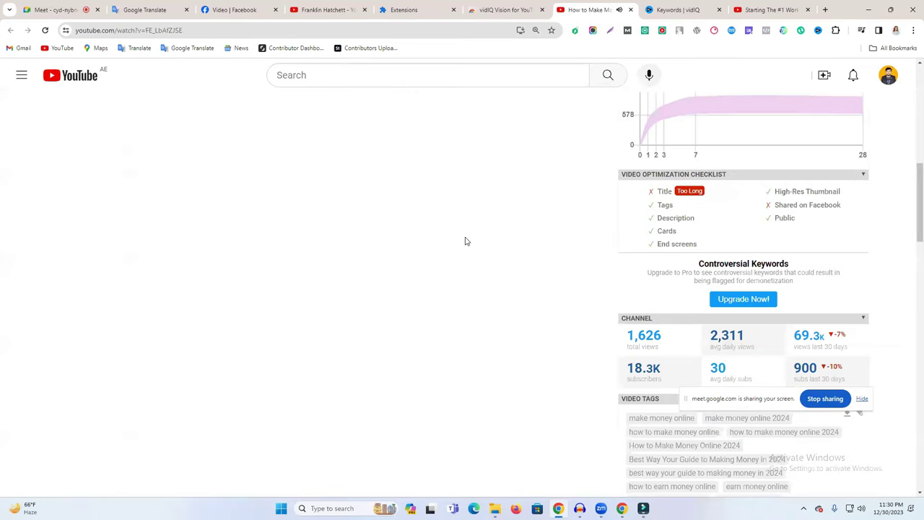
{"action": "scroll", "coordinate": [465, 241], "scroll_direction": "down", "scroll_amount": 2}
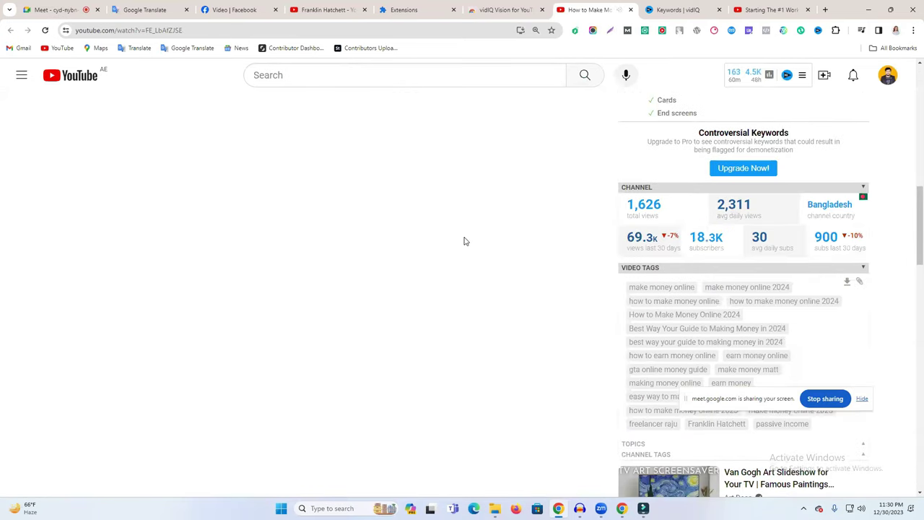
{"action": "scroll", "coordinate": [465, 241], "scroll_direction": "down", "scroll_amount": 2}
{"action": "scroll", "coordinate": [782, 282], "scroll_direction": "up", "scroll_amount": 3}
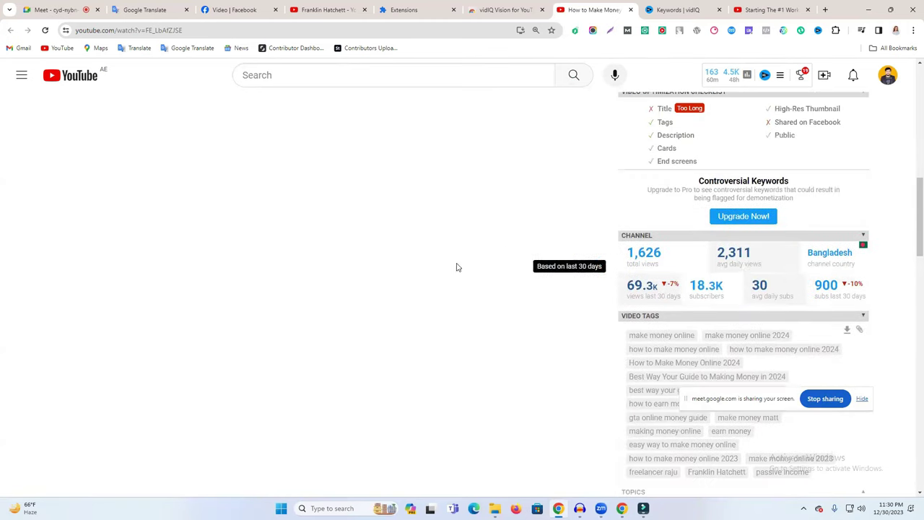
{"action": "scroll", "coordinate": [456, 267], "scroll_direction": "up", "scroll_amount": 10}
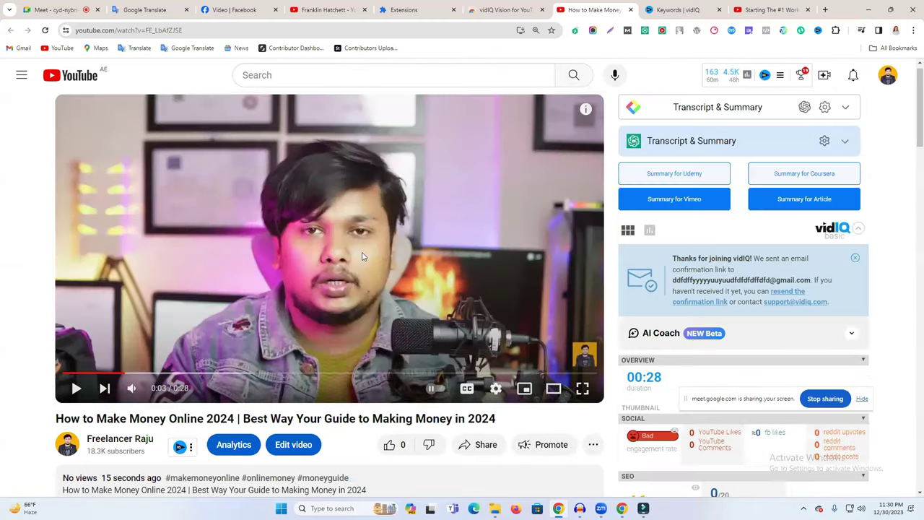
{"action": "scroll", "coordinate": [363, 257], "scroll_direction": "down", "scroll_amount": 3}
{"action": "scroll", "coordinate": [453, 255], "scroll_direction": "down", "scroll_amount": 8}
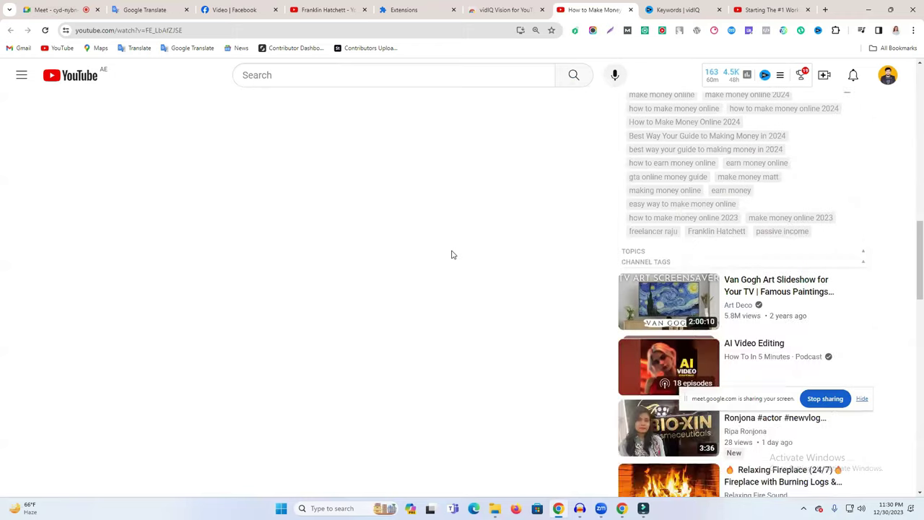
{"action": "scroll", "coordinate": [488, 254], "scroll_direction": "up", "scroll_amount": 1}
{"action": "scroll", "coordinate": [758, 244], "scroll_direction": "up", "scroll_amount": 1}
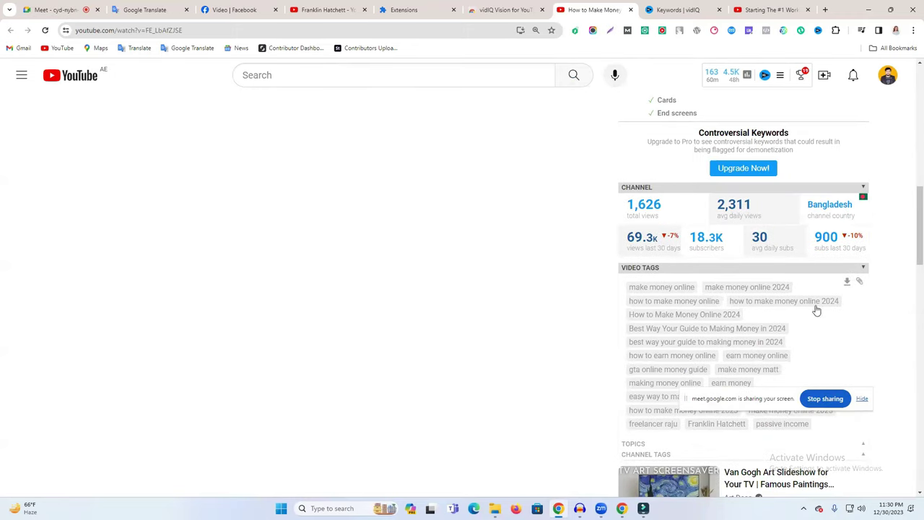
{"action": "scroll", "coordinate": [672, 310], "scroll_direction": "up", "scroll_amount": 5}
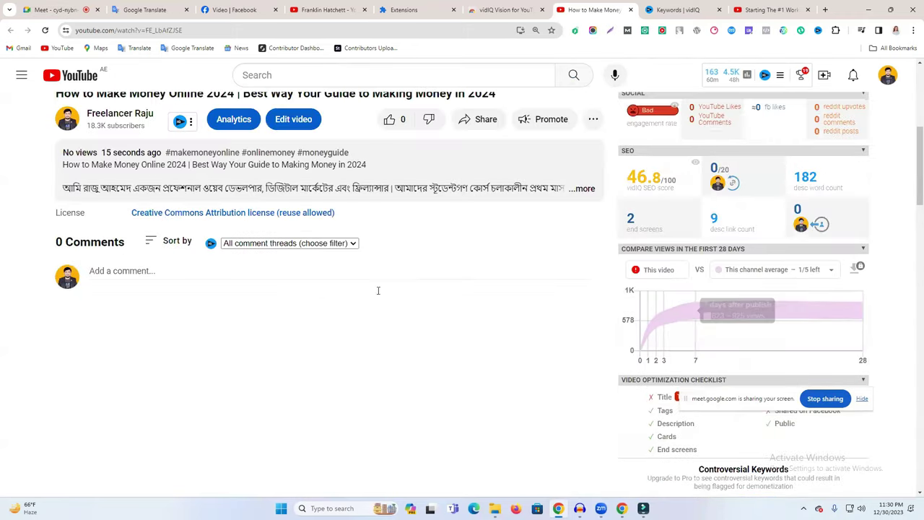
{"action": "scroll", "coordinate": [378, 290], "scroll_direction": "up", "scroll_amount": 3}
{"action": "left_click", "coordinate": [293, 312]}
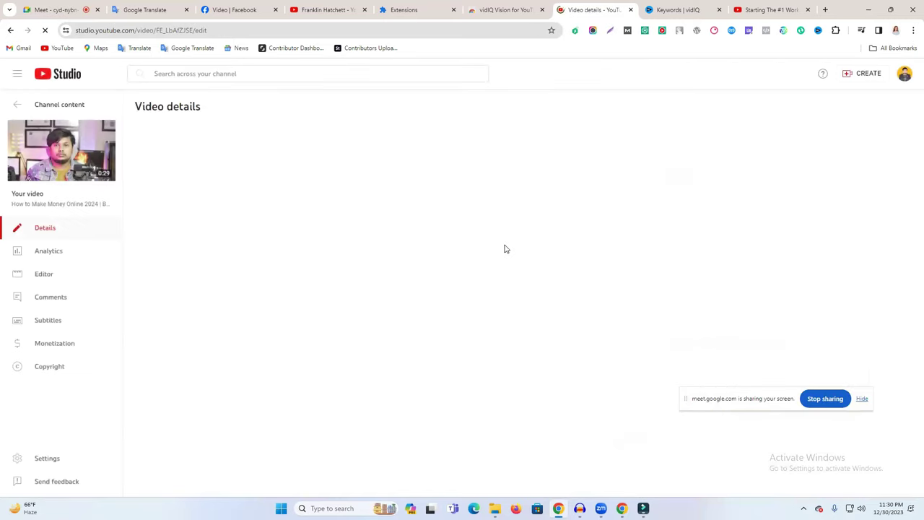
Step: Check the saved tags' vidIQ scores in the Tags box, then go back to Channel content
{"action": "scroll", "coordinate": [396, 273], "scroll_direction": "down", "scroll_amount": 6}
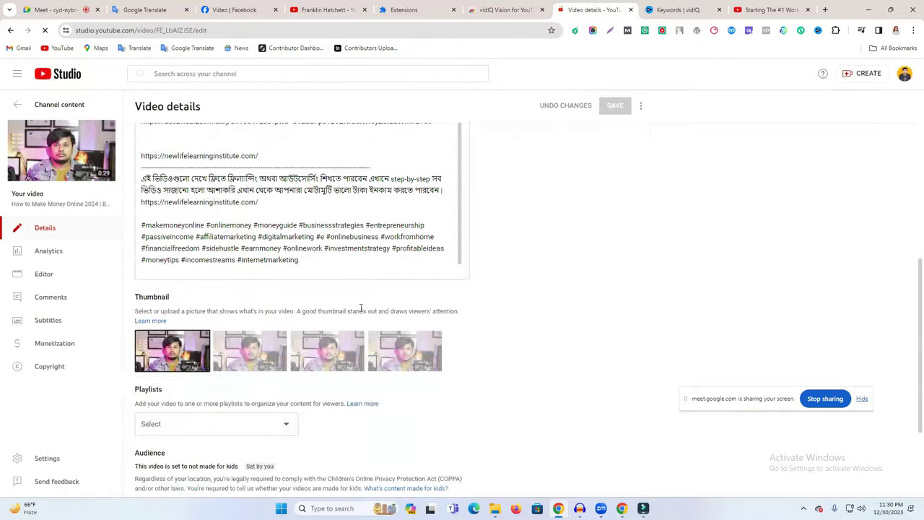
{"action": "scroll", "coordinate": [577, 289], "scroll_direction": "up", "scroll_amount": 6}
{"action": "scroll", "coordinate": [499, 309], "scroll_direction": "down", "scroll_amount": 12}
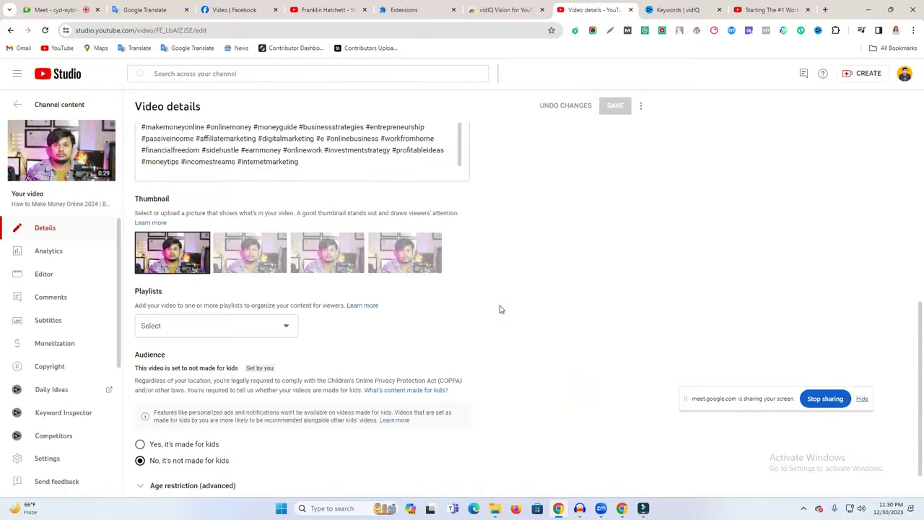
{"action": "scroll", "coordinate": [314, 398], "scroll_direction": "down", "scroll_amount": 4}
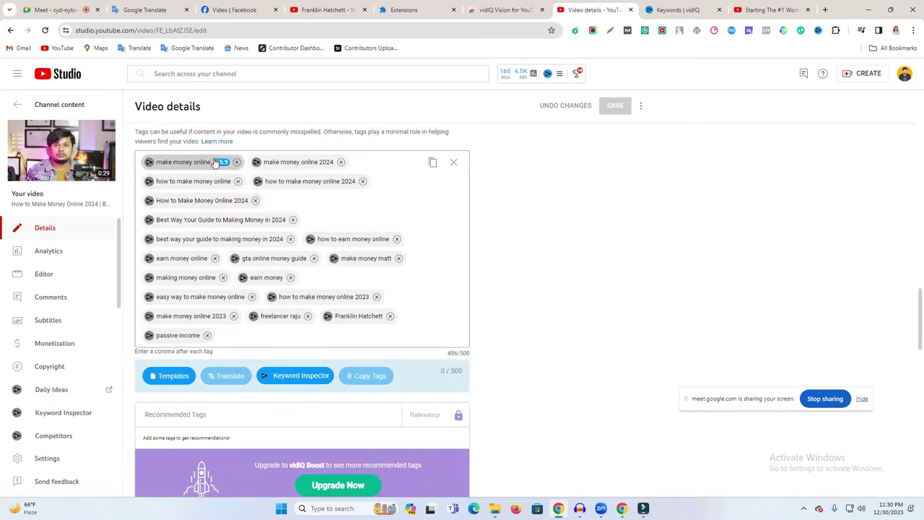
{"action": "mouse_move", "coordinate": [217, 165]}
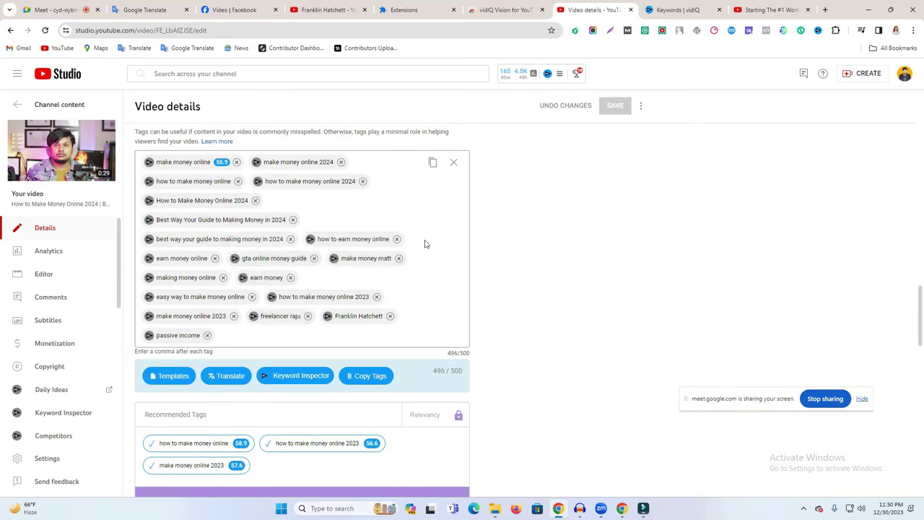
{"action": "left_click", "coordinate": [33, 104]}
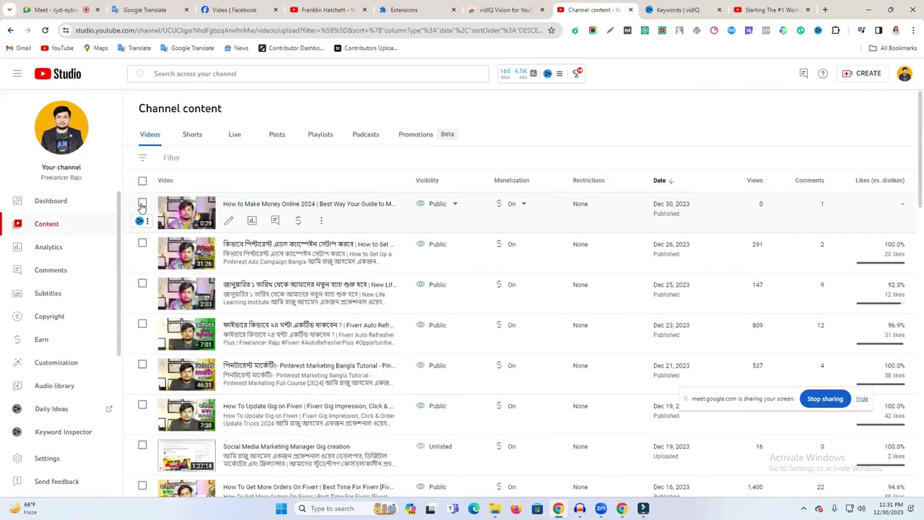
Step: Delete 'How to Make Money Online 2024' forever via More actions, then switch to Google Translate
{"action": "left_click", "coordinate": [142, 205]}
{"action": "left_click", "coordinate": [301, 185]}
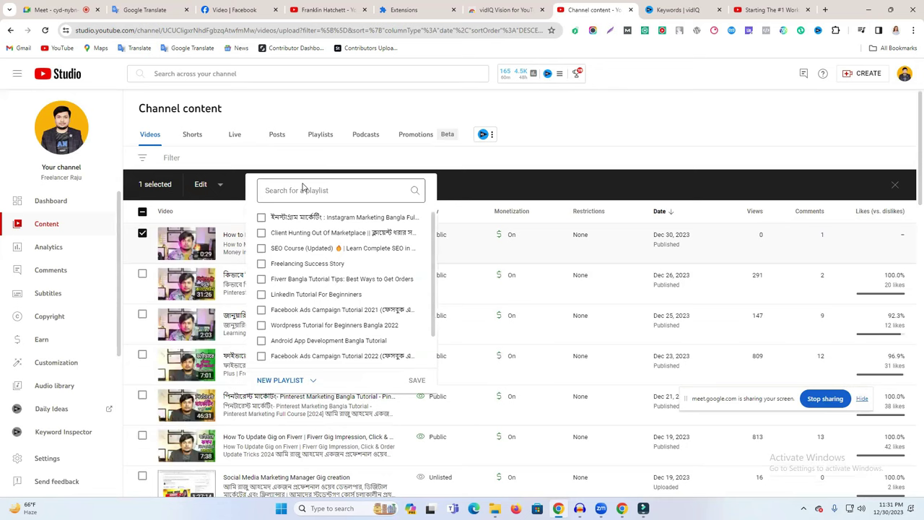
{"action": "left_click", "coordinate": [471, 186]}
{"action": "left_click", "coordinate": [383, 185]}
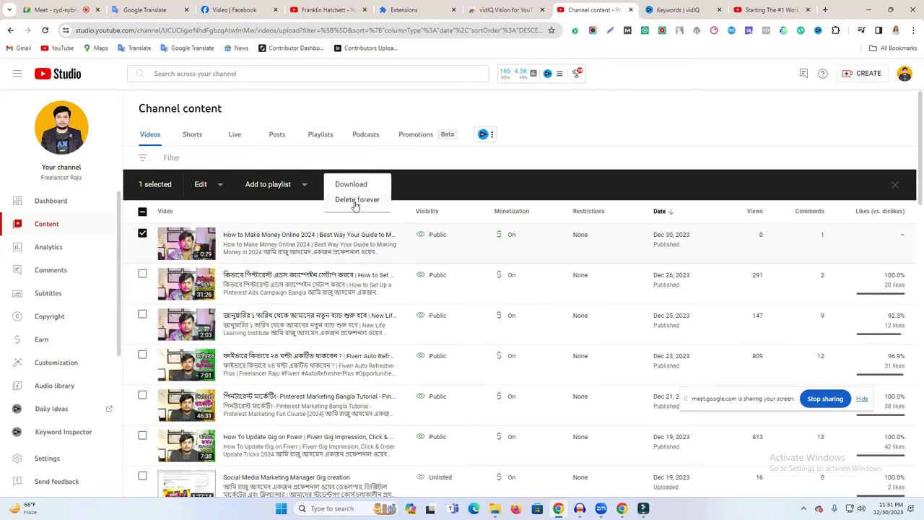
{"action": "left_click", "coordinate": [356, 200]}
{"action": "left_click", "coordinate": [437, 294]}
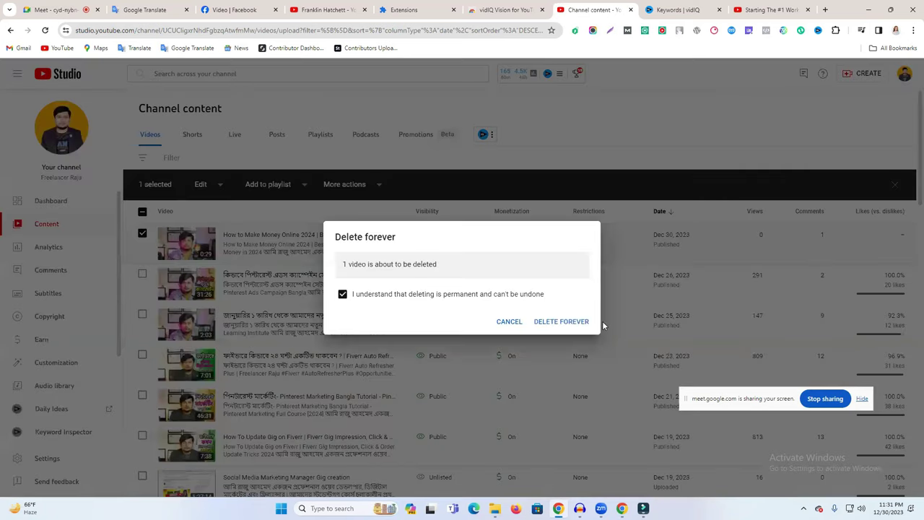
{"action": "left_click", "coordinate": [563, 321]}
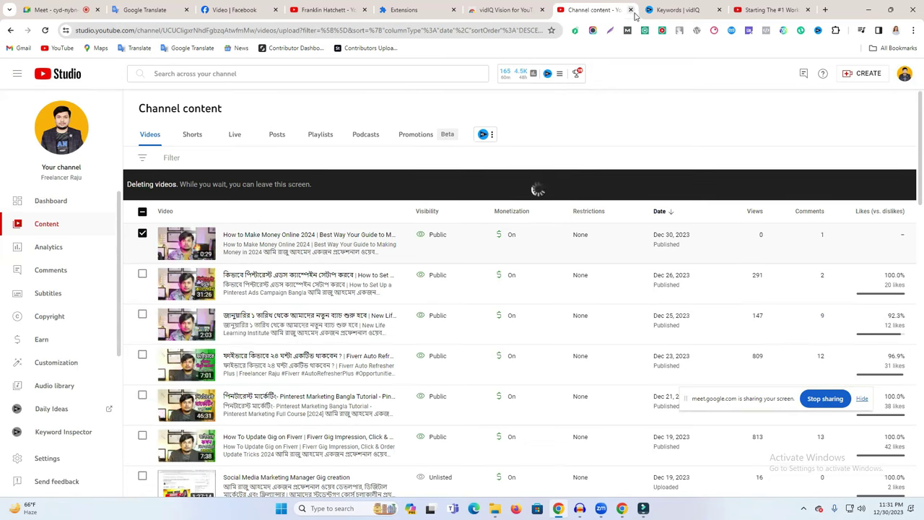
{"action": "left_click", "coordinate": [145, 9]}
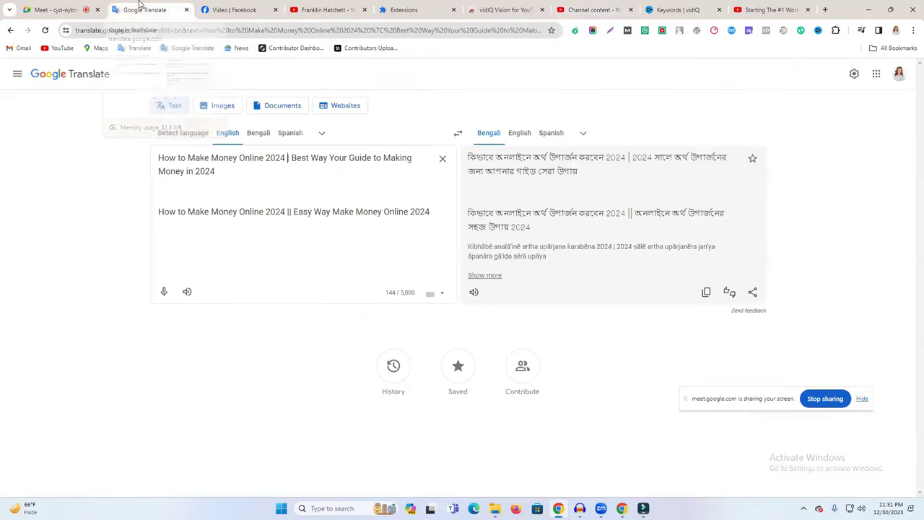